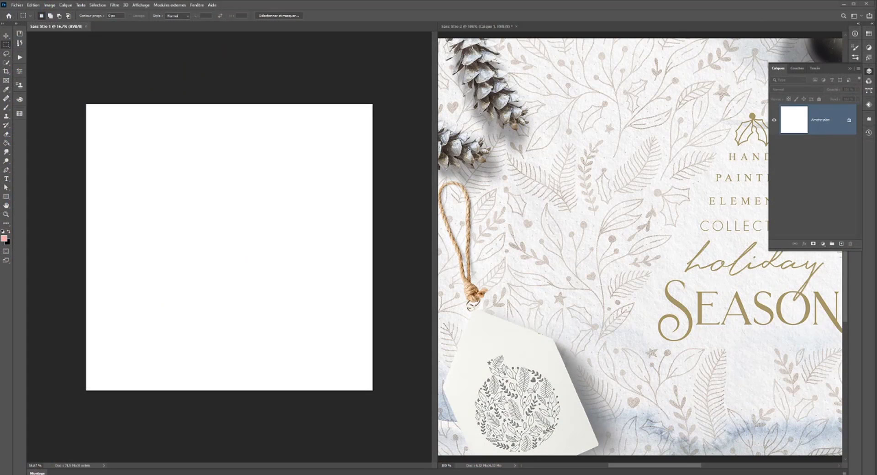
- In the browser, examine the Holiday Season Collection project on Behance, focusing on its hand-painted floral pattern images
left_click_drag(876, 238, 213, 17)
scroll(347, 164, "up", 2)
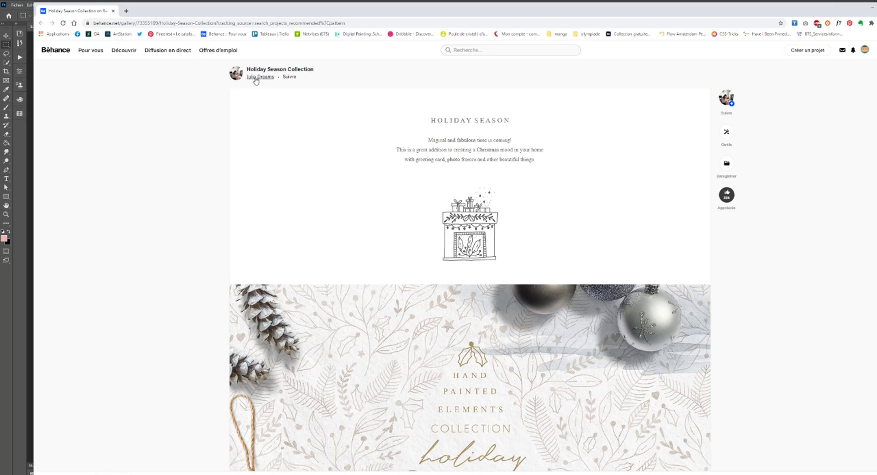
scroll(363, 220, "down", 4)
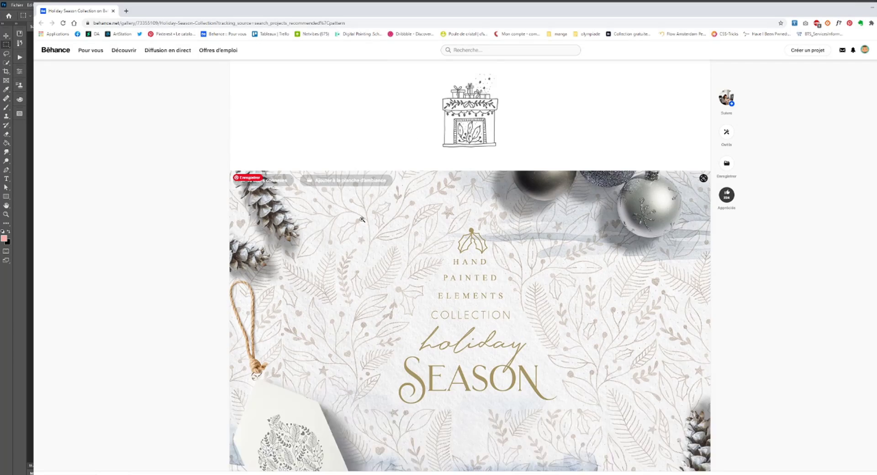
scroll(363, 221, "down", 6)
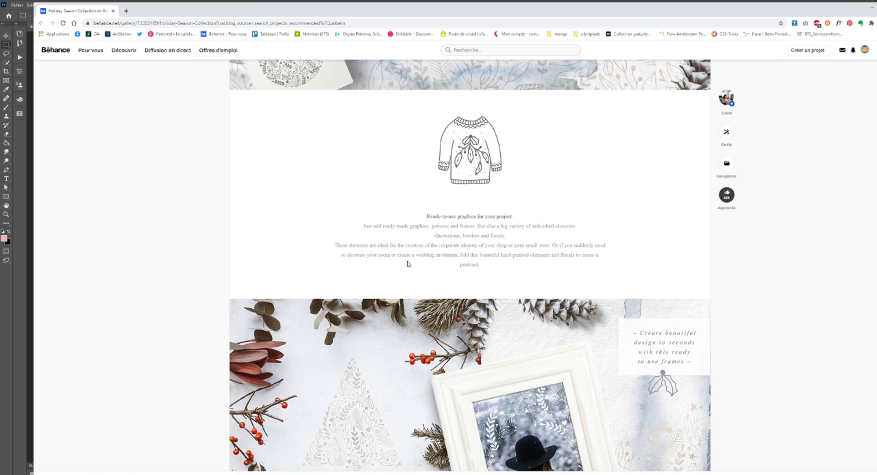
scroll(436, 220, "up", 7)
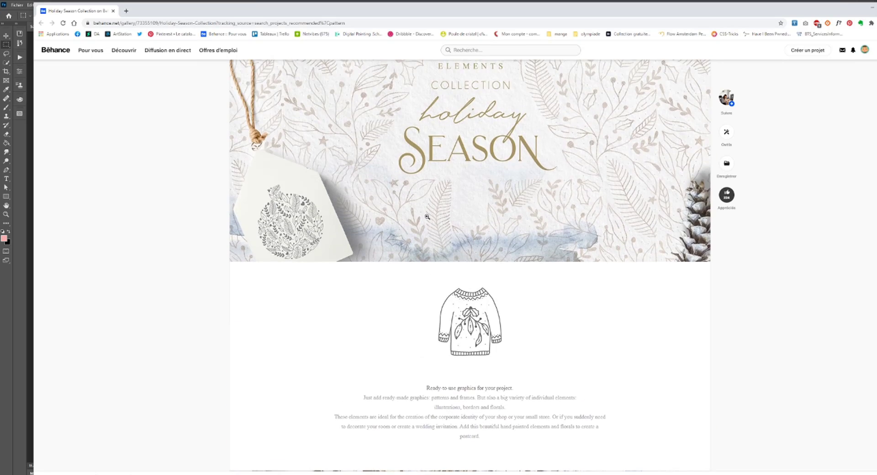
scroll(426, 216, "up", 2)
scroll(427, 216, "down", 2)
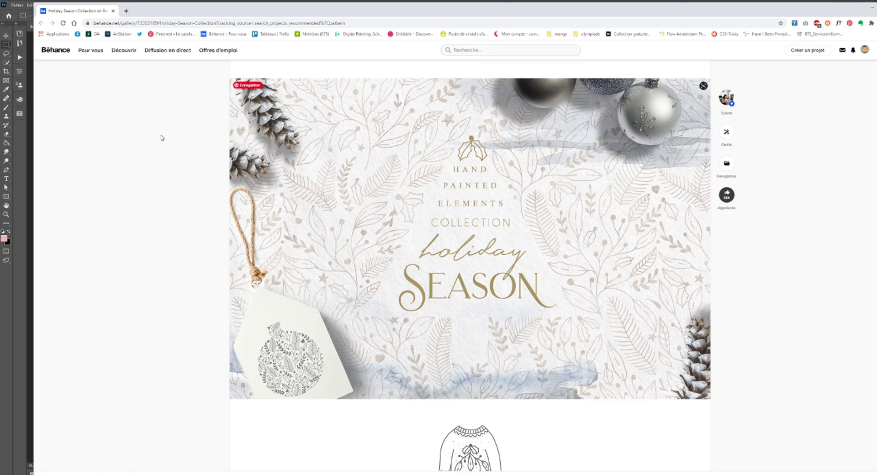
left_click(870, 8)
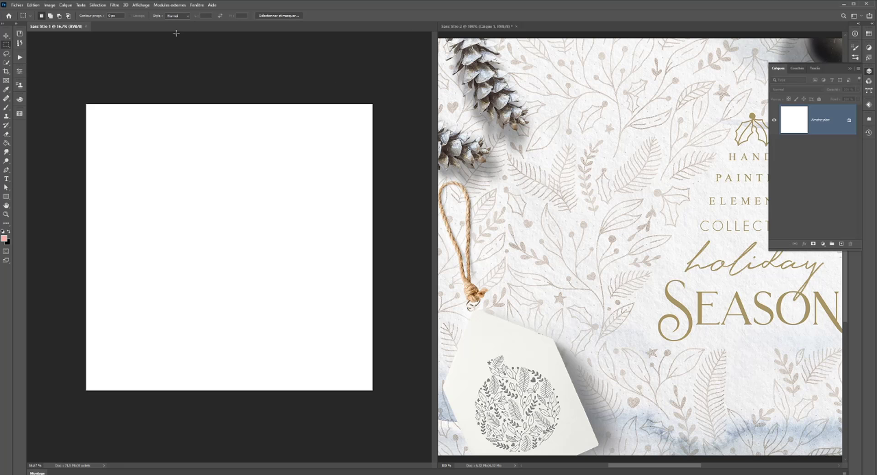
- Consolidate the two open documents into tabs in a single window
left_click(198, 5)
left_click(197, 6)
left_click(197, 6)
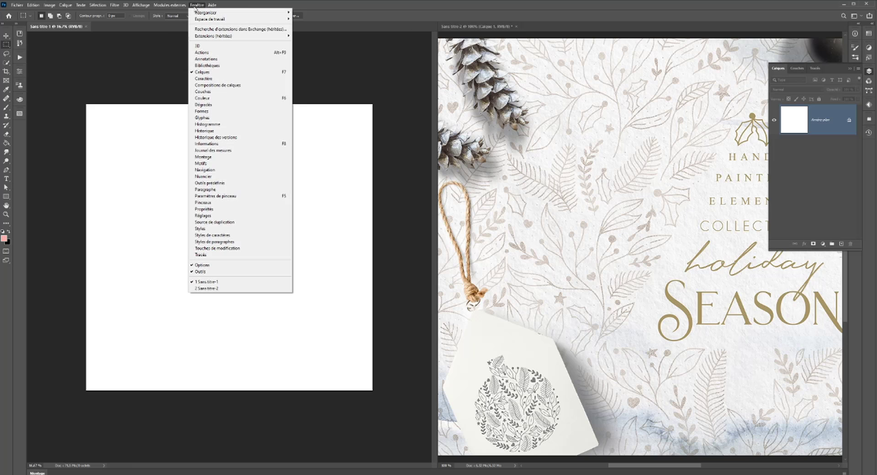
mouse_move(199, 18)
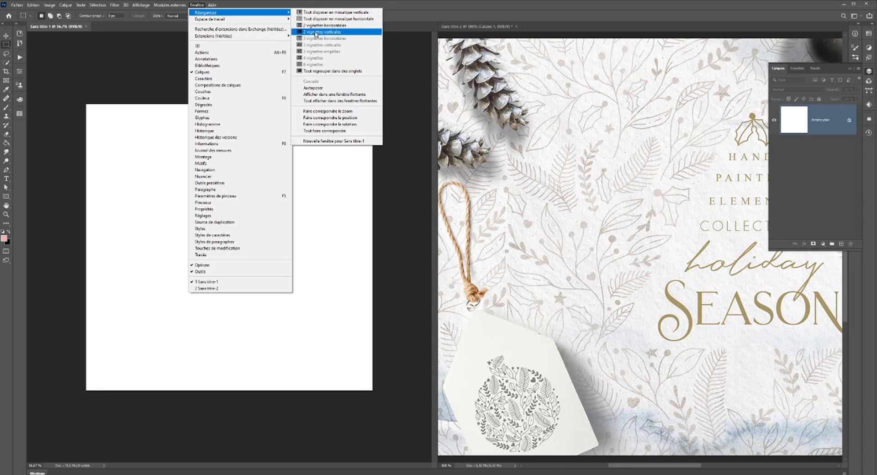
left_click(330, 72)
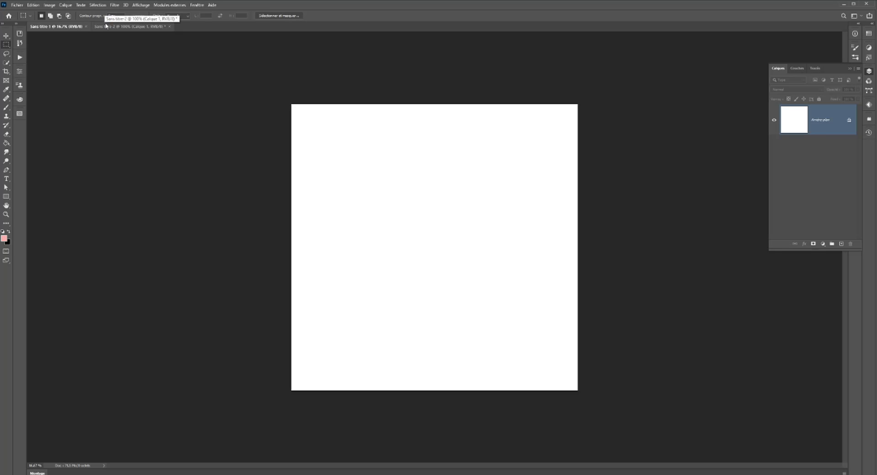
- Arrange the blank document and the reference image side by side in a two-up vertical layout
left_click(140, 8)
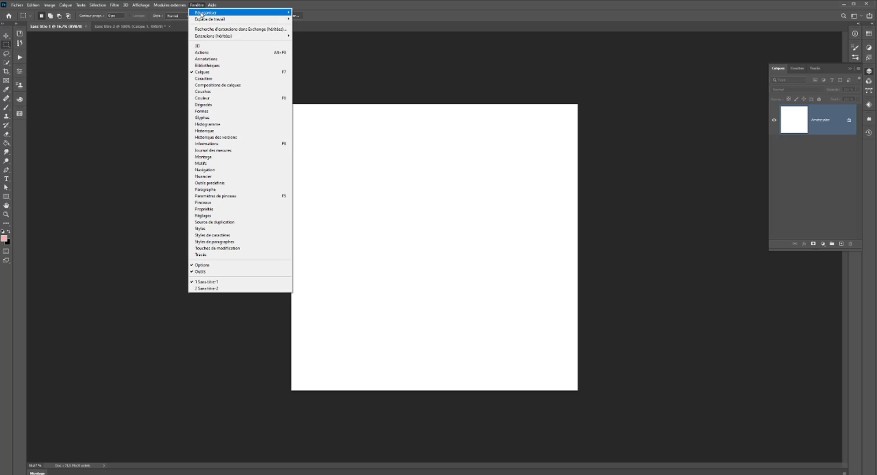
mouse_move(201, 13)
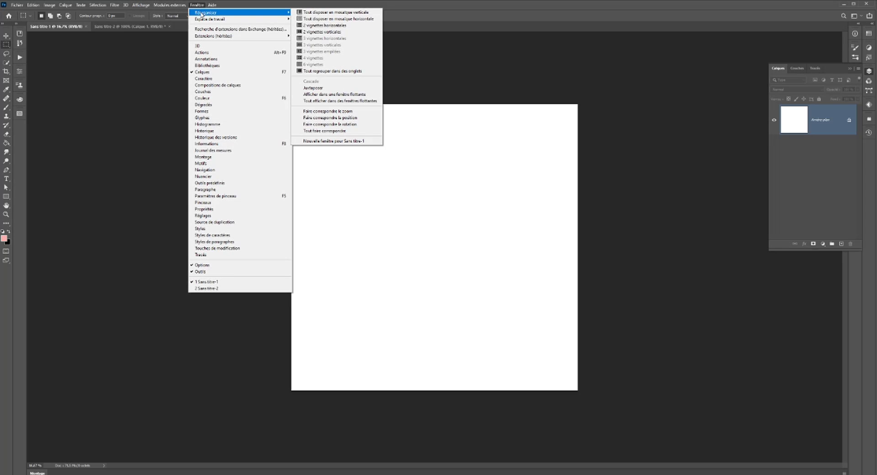
left_click(322, 32)
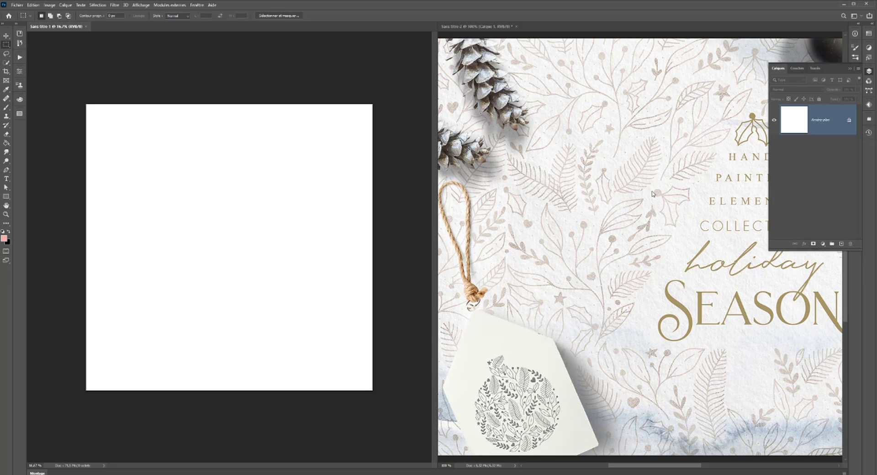
- Add an empty layer above the background in the blank document and keep it selected for drawing
left_click_drag(267, 229, 266, 229)
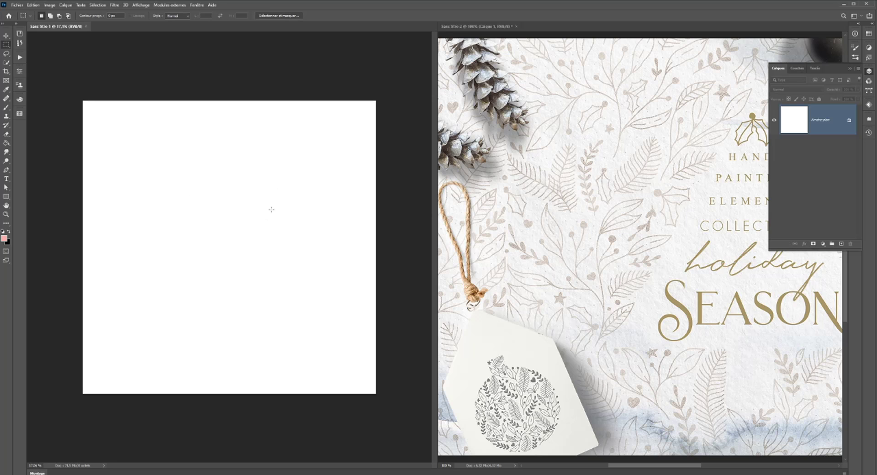
scroll(271, 210, "up", 1)
scroll(269, 206, "down", 1)
scroll(270, 206, "up", 2)
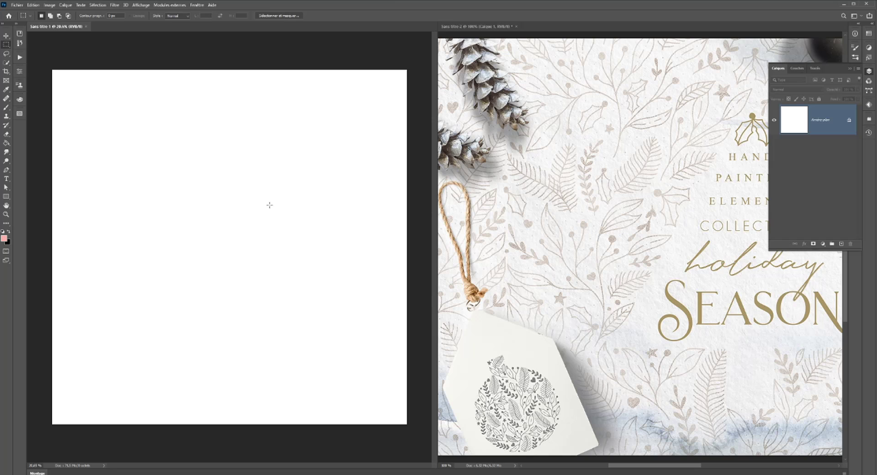
scroll(269, 205, "down", 1)
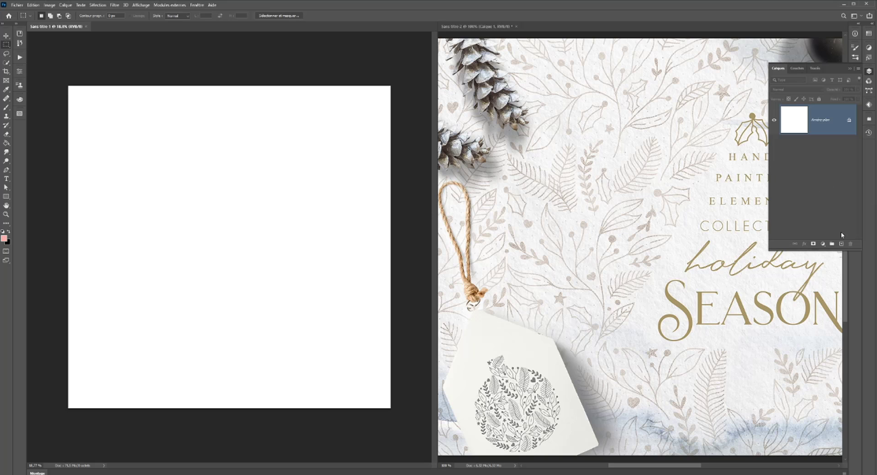
left_click(840, 243)
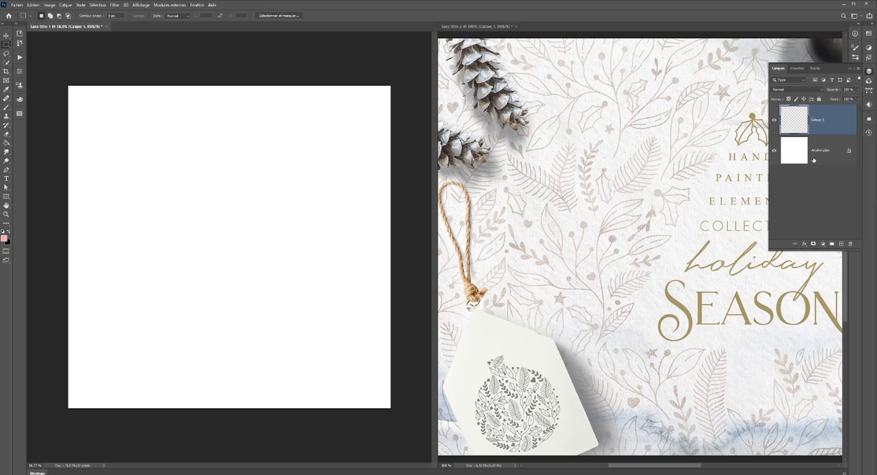
left_click(813, 159)
left_click(807, 129)
- Choose the Brush tool and give its round tip a harder edge and a much smaller size
left_click(6, 107)
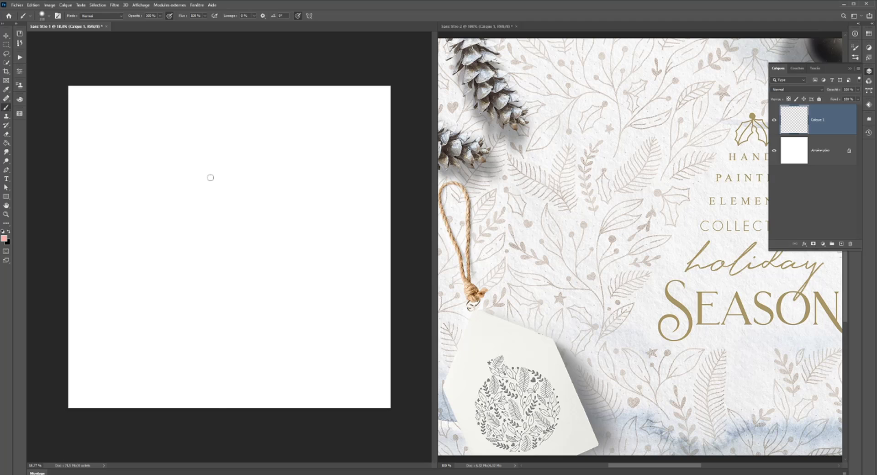
right_click(210, 177)
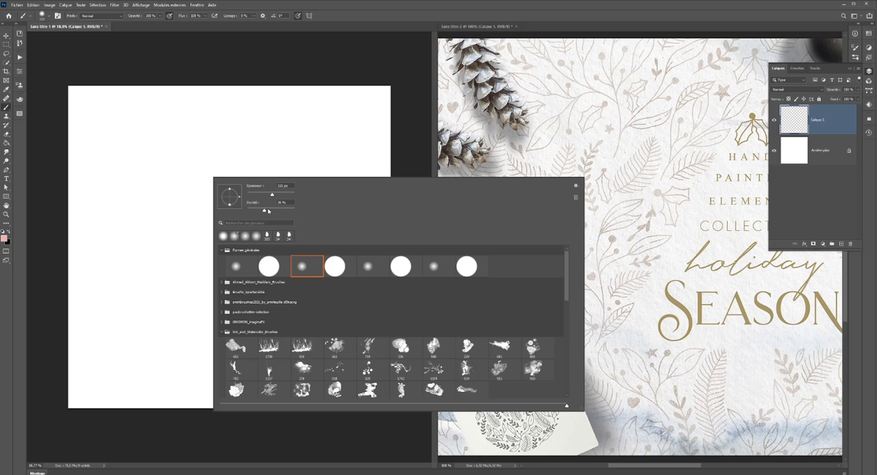
left_click_drag(268, 211, 301, 212)
left_click_drag(252, 196, 250, 195)
- Swap the foreground colour, change it to a dark olive brown, and try it with a stroke that is undone
left_click(7, 231)
left_click(8, 231)
left_click(4, 237)
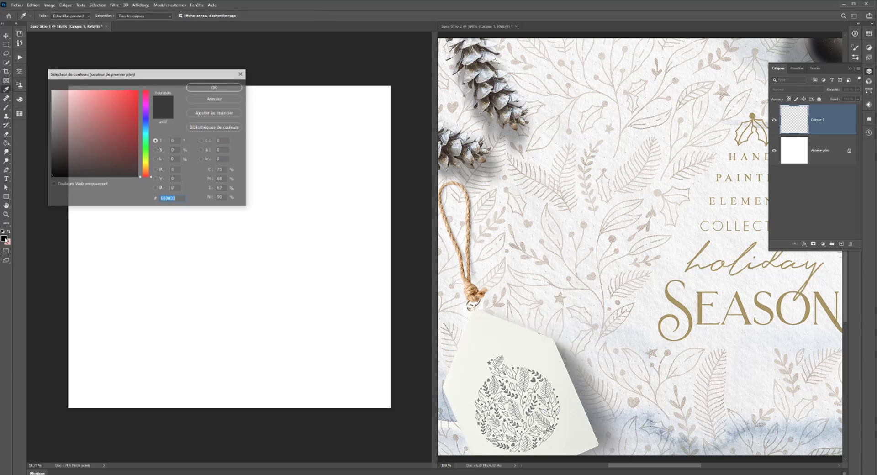
left_click_drag(52, 163, 58, 150)
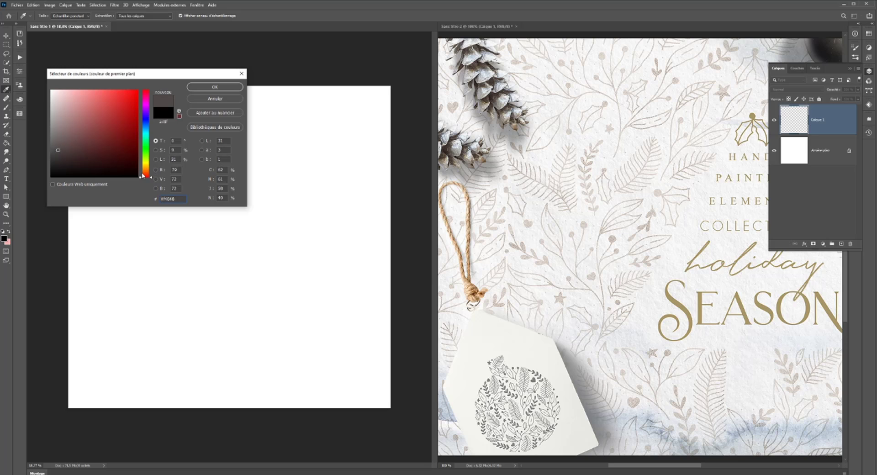
left_click(146, 169)
left_click_drag(146, 171, 146, 167)
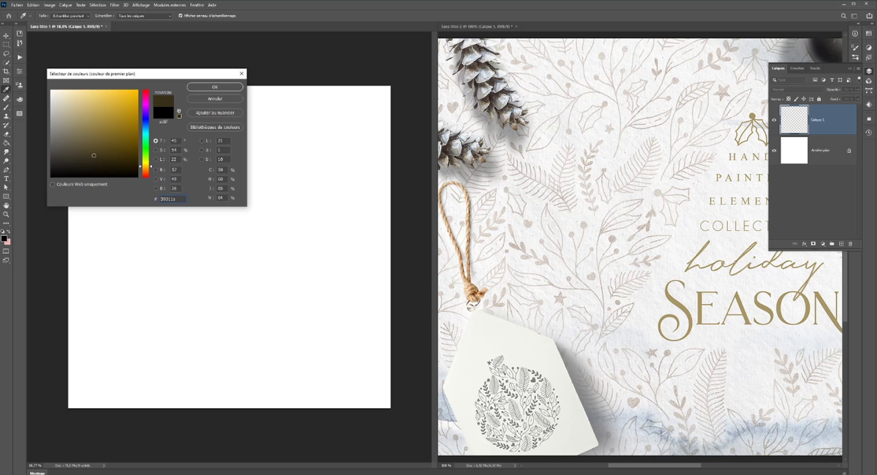
left_click(80, 150)
left_click(214, 87)
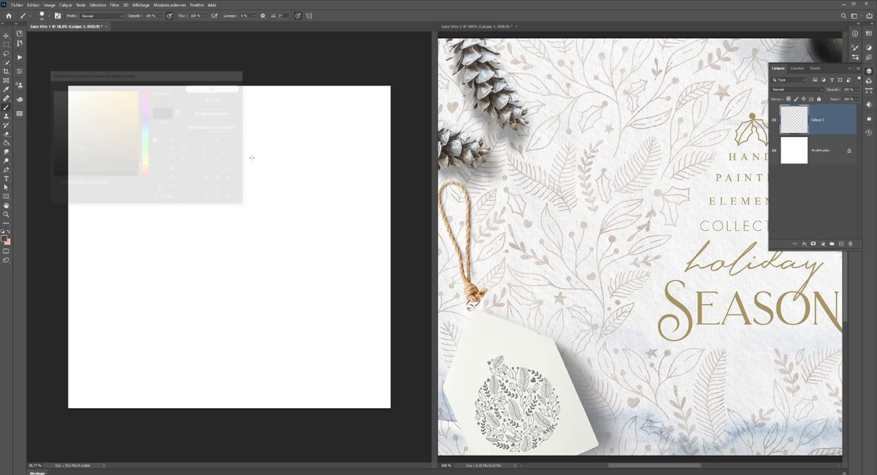
mouse_move(306, 161)
left_mouse_down()
mouse_move(273, 168)
mouse_move(273, 202)
mouse_move(256, 235)
mouse_move(231, 248)
left_mouse_up()
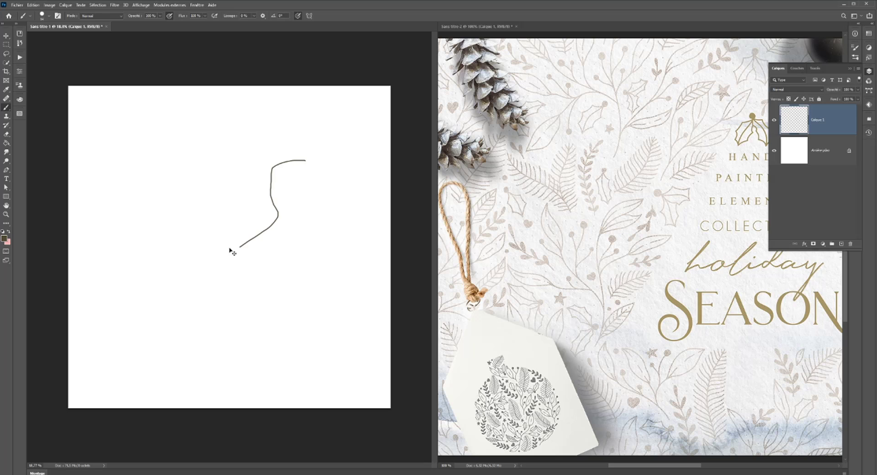
key("ctrl+z")
- Lighten the foreground colour to olive #867c5c and test it on the blank canvas with a stroke that is undone
left_click(4, 237)
left_click_drag(80, 142, 77, 131)
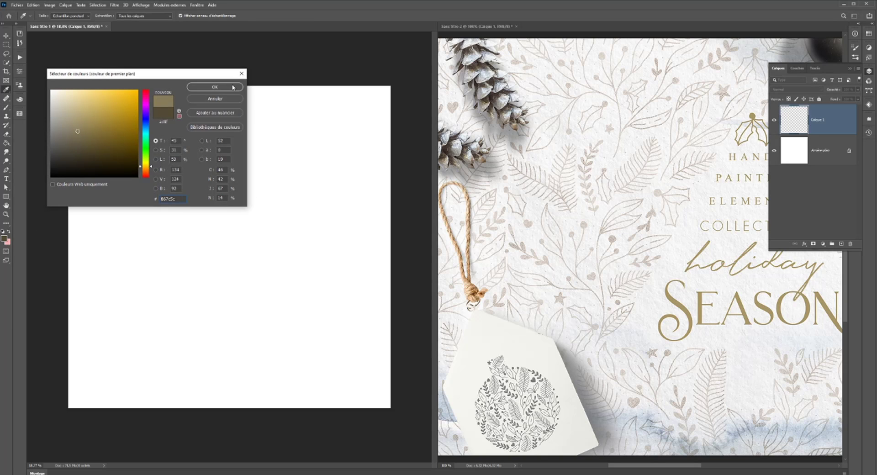
left_click(202, 88)
left_click_drag(278, 164, 235, 214)
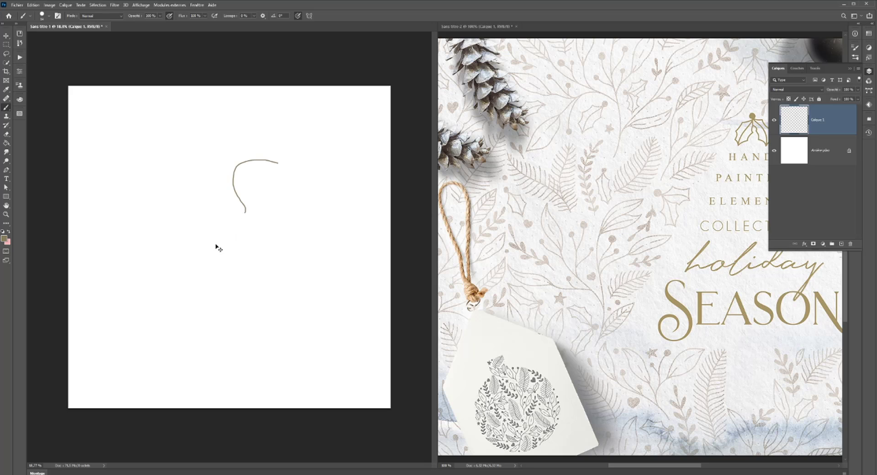
key("ctrl+z")
- Undock the colour wheel and leave it floating open over the lower part of the reference image
left_click(20, 99)
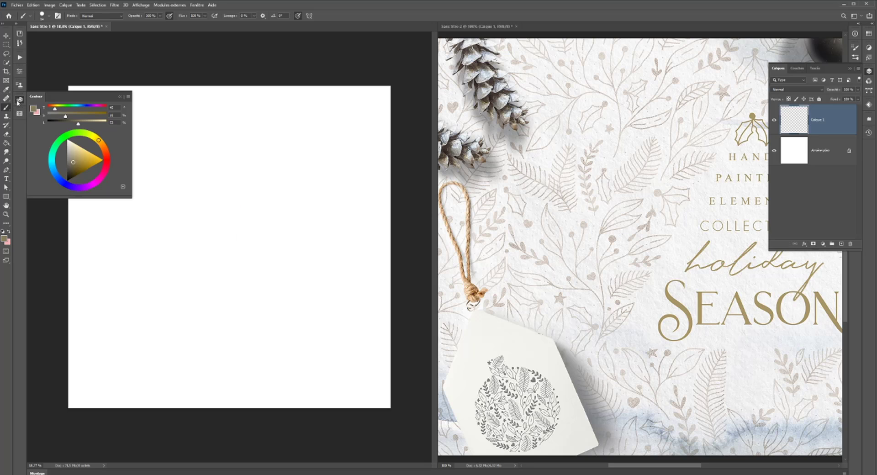
left_click_drag(20, 99, 726, 341)
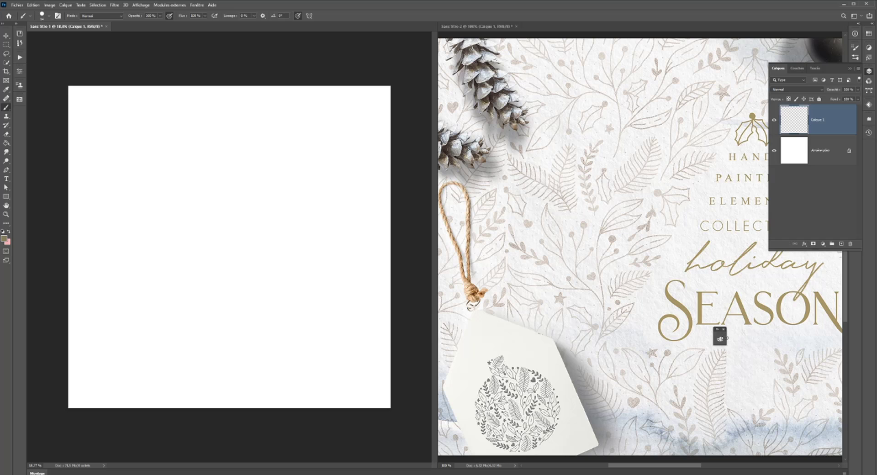
left_click(720, 339)
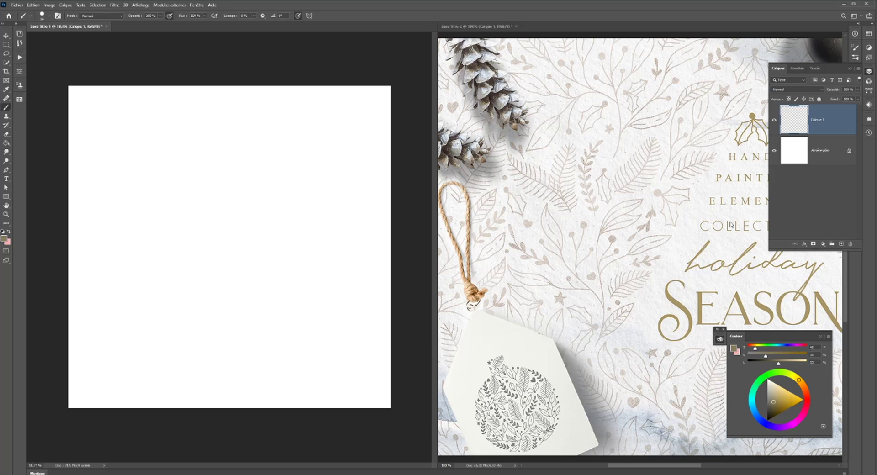
- Add a new layer above the reference image and circle the feathery leaf sprig near its centre with the brush
left_click(532, 63)
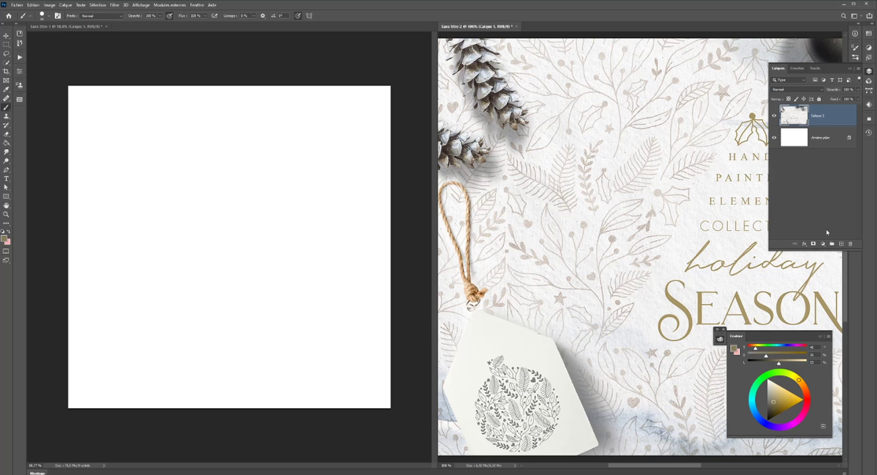
left_click(840, 244)
left_click_drag(693, 241, 684, 242)
mouse_move(647, 132)
left_mouse_down()
mouse_move(611, 164)
mouse_move(607, 199)
mouse_move(649, 195)
mouse_move(665, 166)
mouse_move(664, 134)
mouse_move(644, 131)
left_mouse_up()
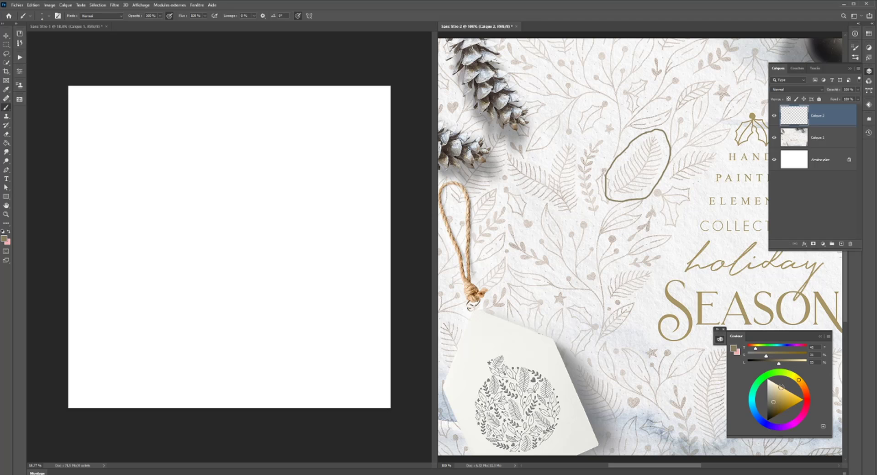
- Save a light beige as a new swatch under its suggested name, and shift the foreground hue to a dusty pink
left_click(773, 395)
left_click(869, 35)
left_click(840, 114)
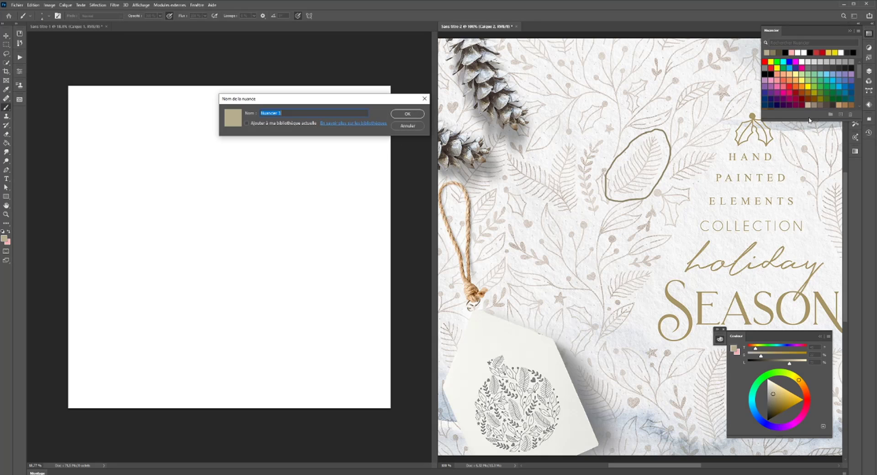
key("Return")
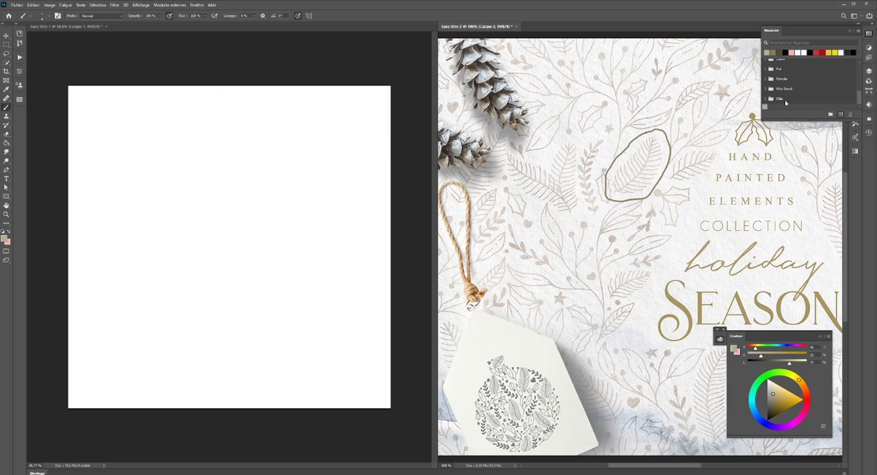
left_click(807, 401)
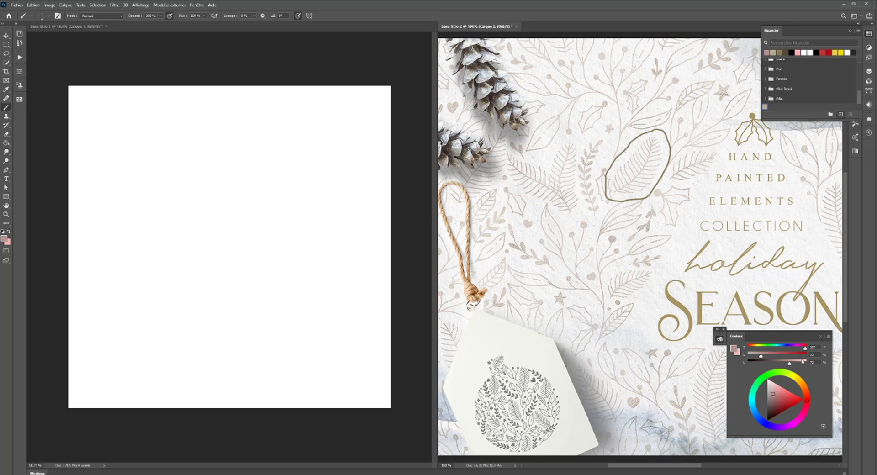
- Hide and show again the layer holding the circle around the leaf sprig
left_click(868, 71)
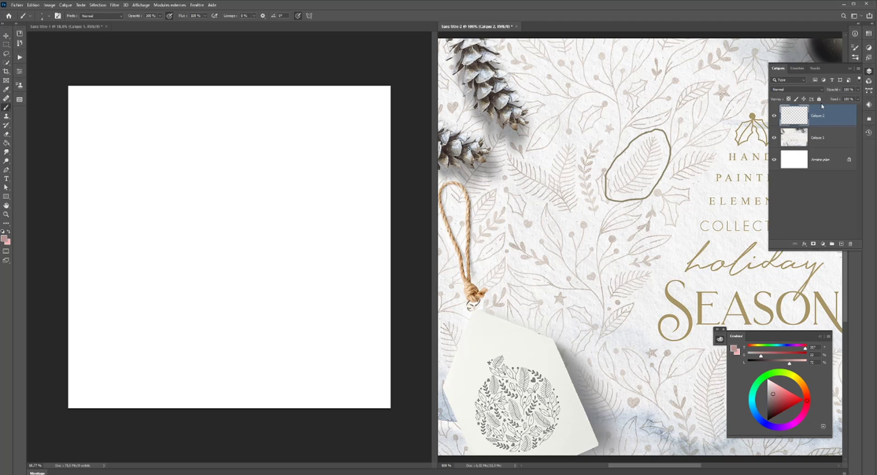
left_click(774, 116)
left_click(774, 115)
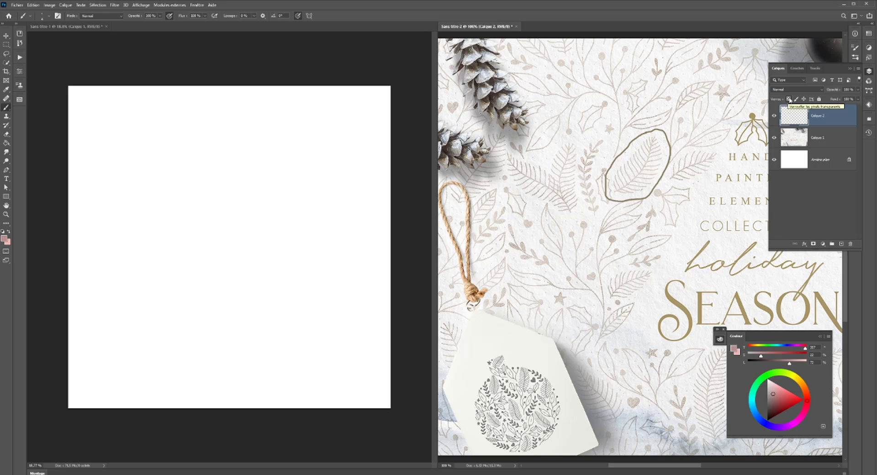
- Lock the circle layer's transparent pixels and recolour the circle around the leaf sprig dusty pink, finishing with a fully saturated red
left_click(788, 99)
left_click_drag(623, 191, 663, 192)
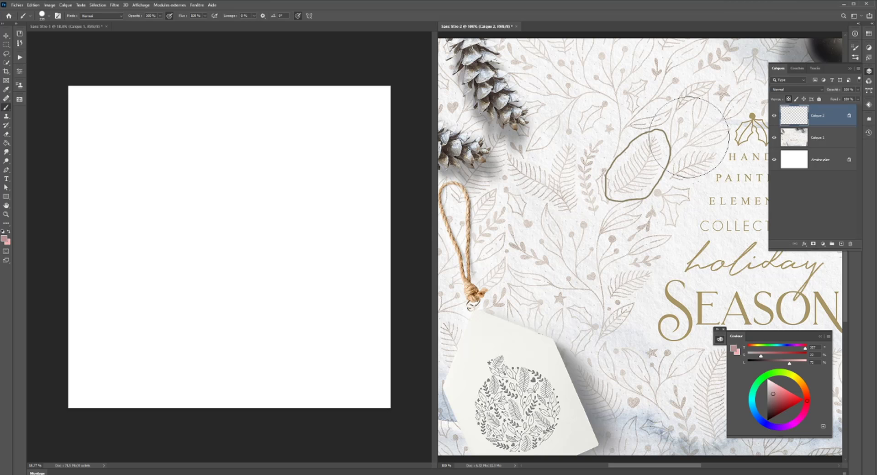
mouse_move(588, 237)
left_mouse_down()
mouse_move(618, 186)
mouse_move(694, 133)
mouse_move(582, 223)
mouse_move(683, 122)
mouse_move(595, 220)
mouse_move(645, 117)
mouse_move(643, 199)
mouse_move(579, 181)
mouse_move(635, 129)
left_mouse_up()
left_click_drag(761, 356, 805, 356)
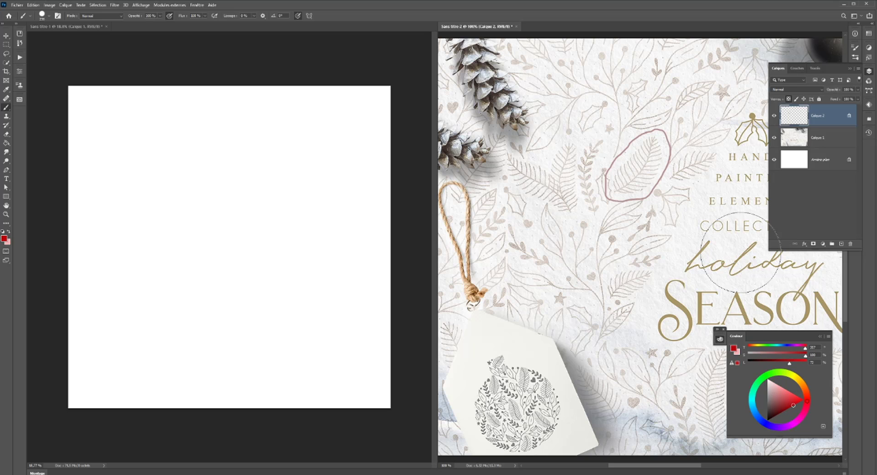
left_click_drag(657, 148, 639, 183)
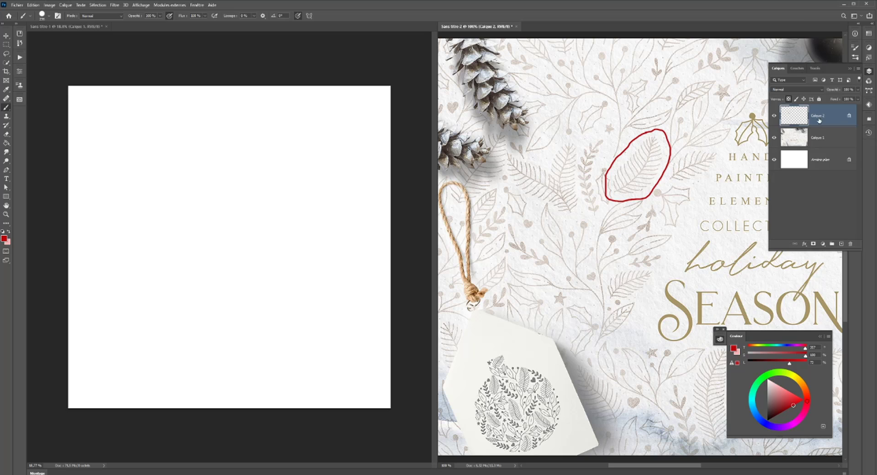
- Restore the saved light beige swatch as the foreground colour, reduce the brush size and bring the layer list back
left_click(868, 34)
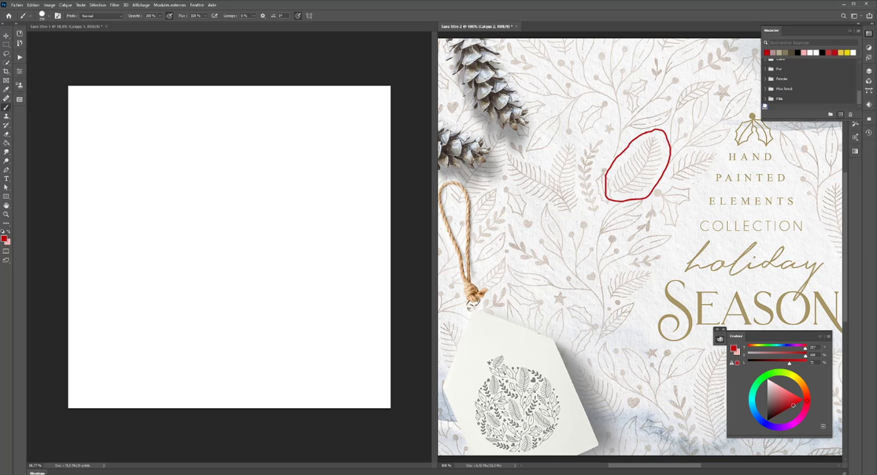
left_click(764, 106)
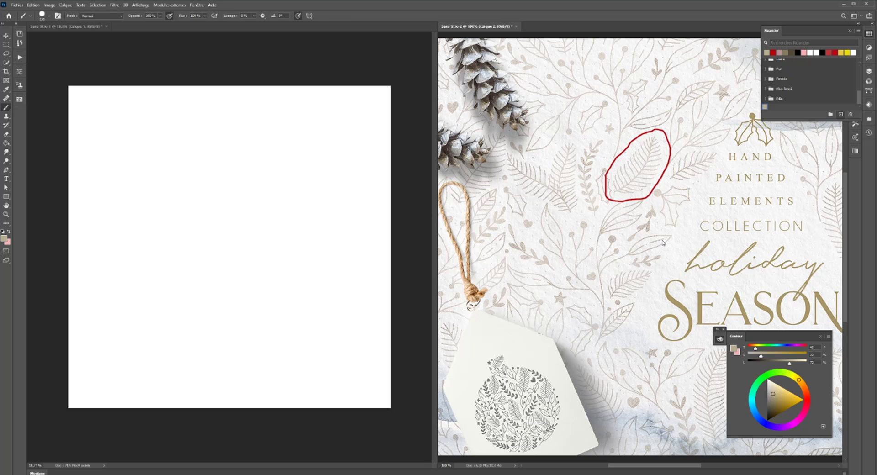
mouse_move(661, 239)
left_mouse_down()
mouse_move(623, 242)
mouse_move(621, 234)
left_mouse_up()
left_click(868, 34)
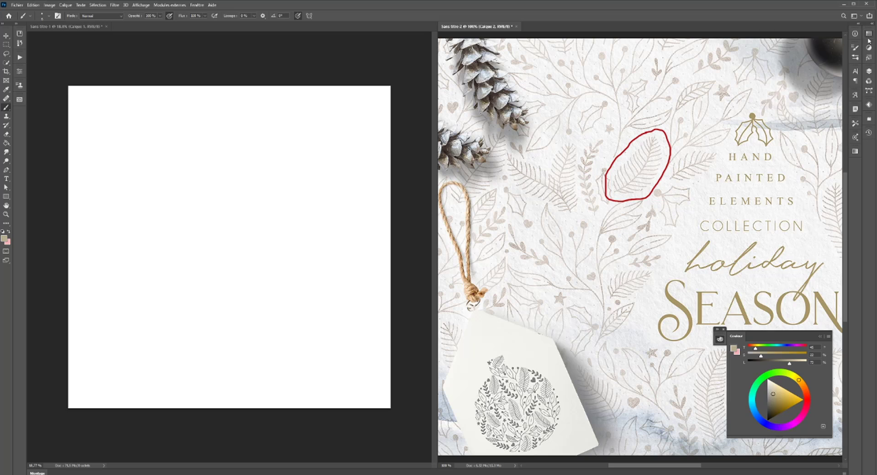
left_click(868, 71)
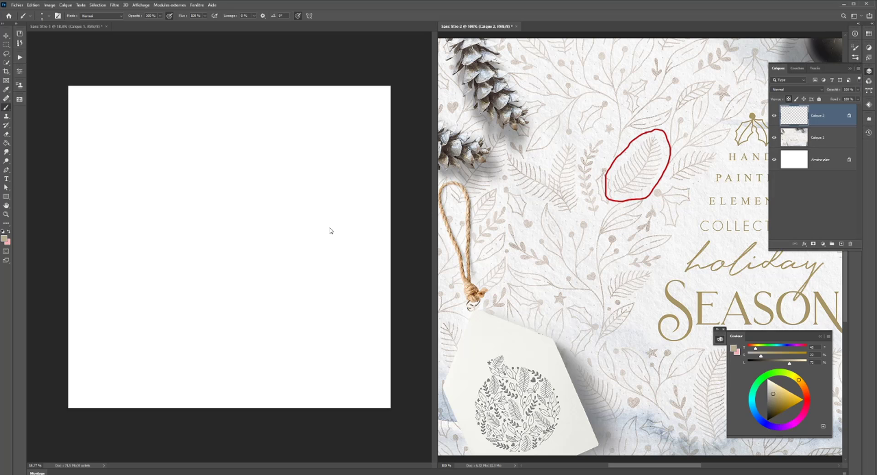
- Switch to the blank document and make thin freehand test strokes near the canvas centre, undoing each one
left_click(279, 52)
mouse_move(259, 155)
left_mouse_down()
mouse_move(269, 176)
mouse_move(258, 230)
left_mouse_up()
key("ctrl+z")
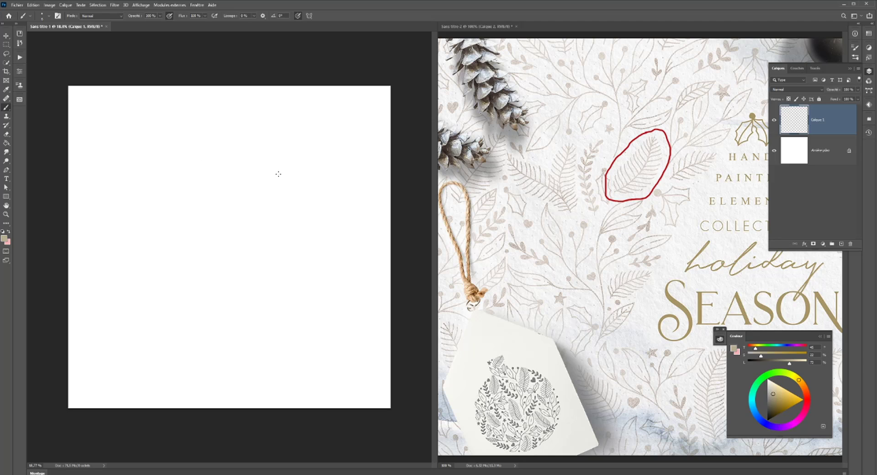
mouse_move(278, 173)
left_mouse_down()
mouse_move(261, 179)
mouse_move(251, 238)
mouse_move(223, 266)
left_mouse_up()
key("ctrl+z")
- Try a slightly adjusted brush smoothing with one diagonal test stroke and undo the stroke
left_click(255, 16)
left_click_drag(256, 27, 259, 28)
mouse_move(264, 143)
left_mouse_down()
mouse_move(251, 228)
mouse_move(226, 248)
mouse_move(199, 246)
mouse_move(180, 214)
mouse_move(195, 185)
mouse_move(211, 205)
mouse_move(200, 233)
mouse_move(215, 235)
mouse_move(224, 207)
left_mouse_up()
key("ctrl+z")
- Raise the brush smoothing strongly and draw loose angular and looping test lines around the canvas centre
left_click(253, 16)
left_click_drag(256, 24, 272, 24)
mouse_move(291, 176)
left_mouse_down()
mouse_move(222, 221)
mouse_move(242, 197)
left_mouse_up()
mouse_move(244, 217)
left_mouse_down()
mouse_move(285, 276)
mouse_move(187, 290)
mouse_move(249, 251)
mouse_move(287, 286)
mouse_move(211, 315)
mouse_move(183, 307)
left_mouse_up()
mouse_move(257, 238)
left_mouse_down()
mouse_move(283, 245)
mouse_move(292, 220)
mouse_move(269, 194)
mouse_move(297, 172)
left_mouse_up()
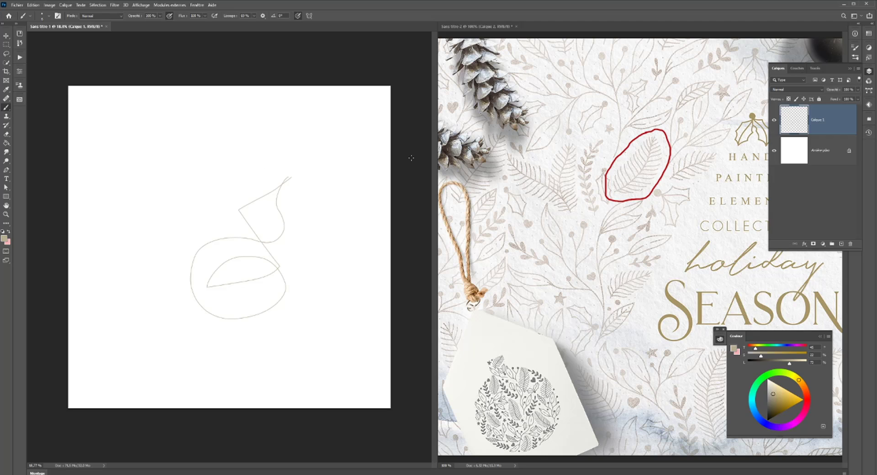
- Try a slightly larger brush with lower smoothing on short strokes at the canvas's upper right, and undo the last stroke
right_click(328, 196)
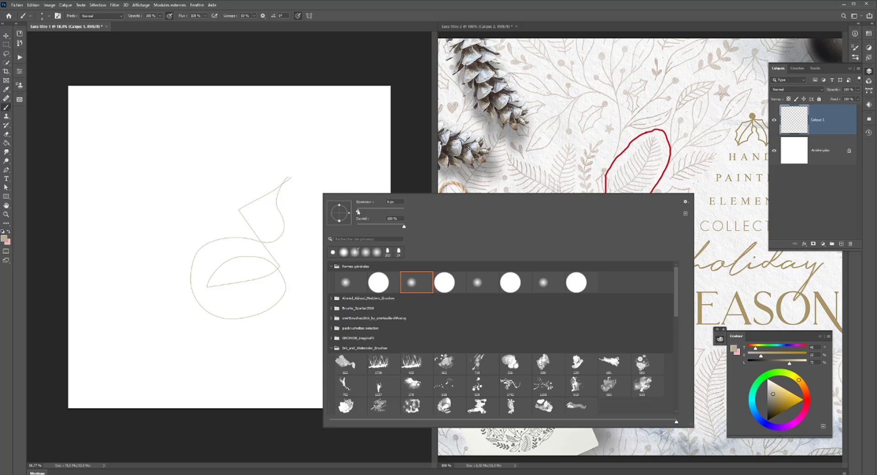
left_click_drag(358, 211, 360, 212)
mouse_move(328, 160)
left_mouse_down()
mouse_move(324, 172)
mouse_move(334, 165)
left_mouse_up()
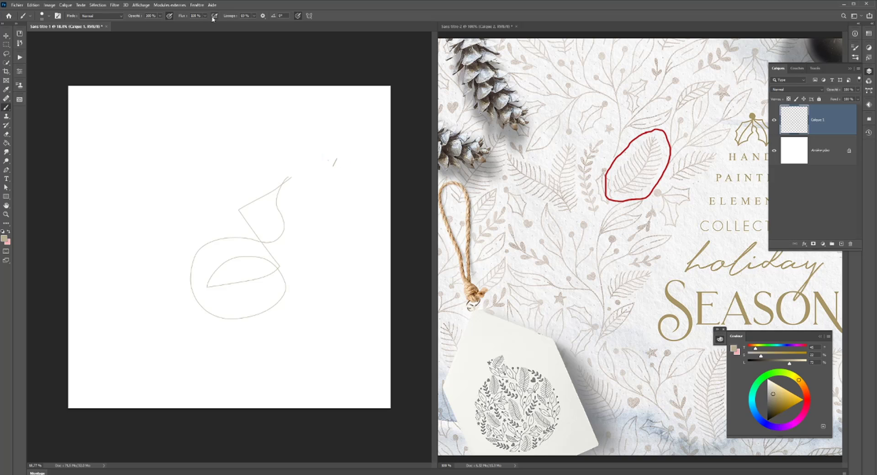
left_click(254, 16)
left_click_drag(244, 22, 238, 24)
left_click_drag(317, 143, 290, 182)
key("ctrl+z")
- Try a thicker brush with two short strokes above the test lines and undo both strokes
right_click(318, 174)
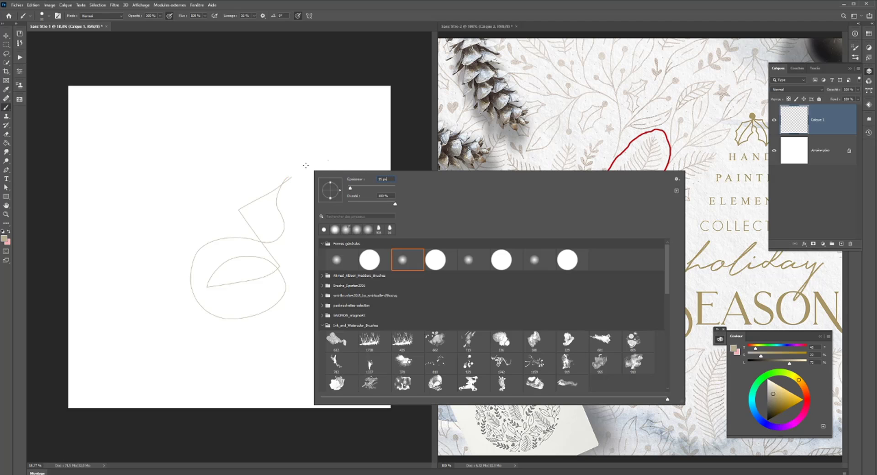
key("Up")
key("Up")
key("Return")
left_click_drag(214, 184, 243, 163)
left_click_drag(212, 178, 264, 162)
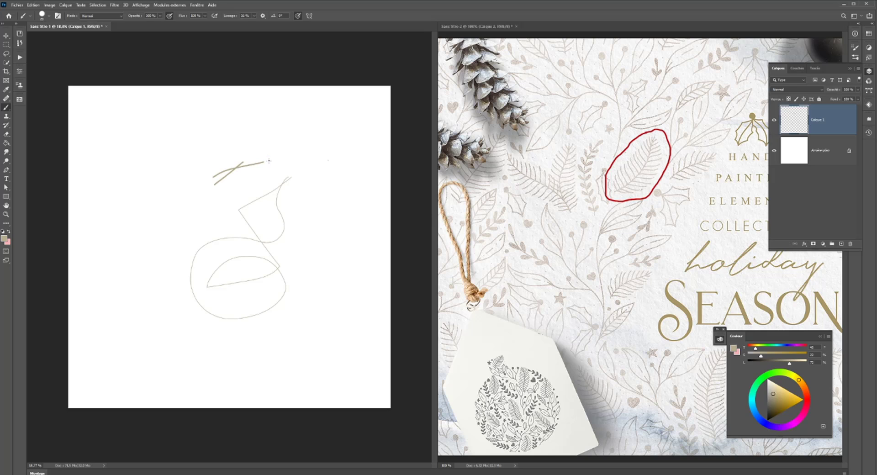
key("ctrl+z")
key("ctrl+z")
- Set the brush size to 17 px and check it with a test stroke, undoing the stroke
right_click(272, 164)
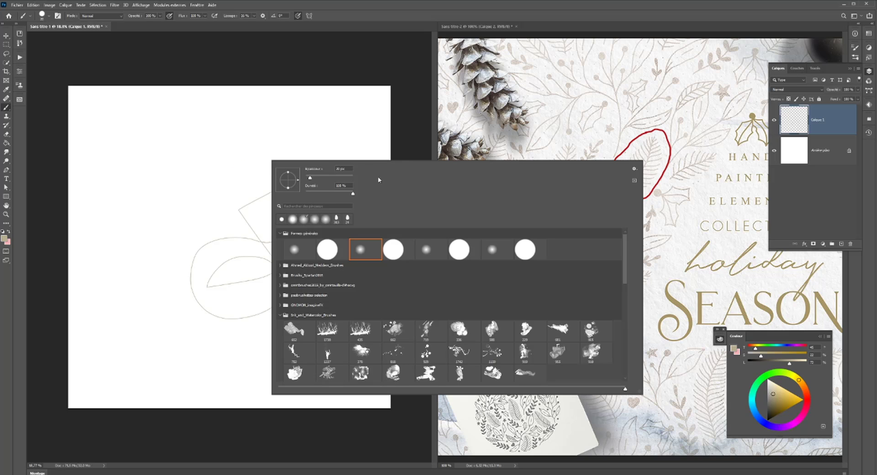
type("17")
key("Return")
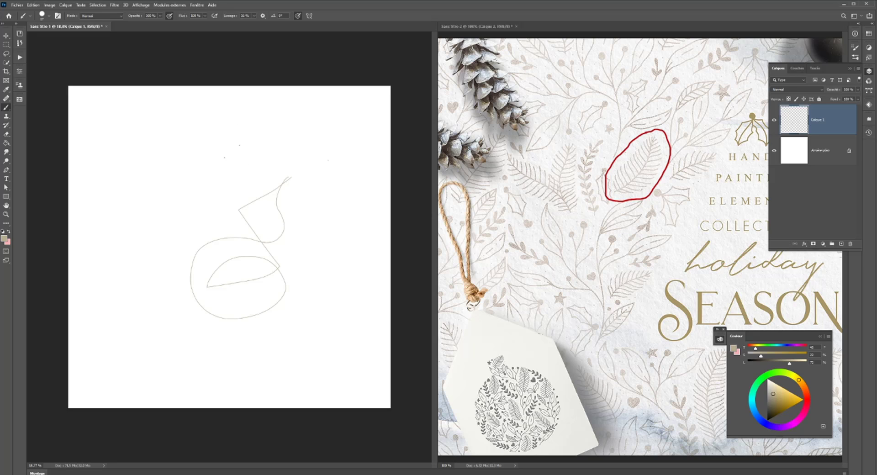
mouse_move(239, 146)
left_mouse_down()
mouse_move(226, 159)
mouse_move(268, 151)
mouse_move(176, 213)
left_mouse_up()
key("ctrl+z")
key("ctrl+z")
- Delete the layer holding the test lines, add a new blank layer and undo a trial stroke on it
left_click(850, 244)
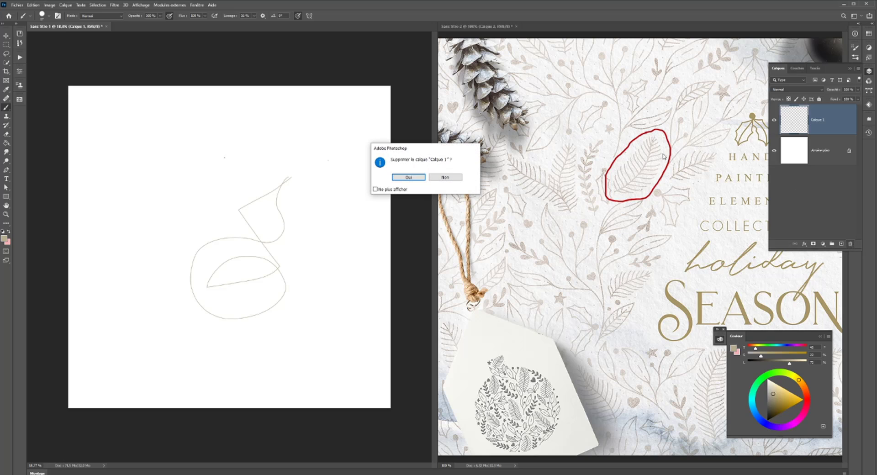
key("Return")
left_click(841, 245)
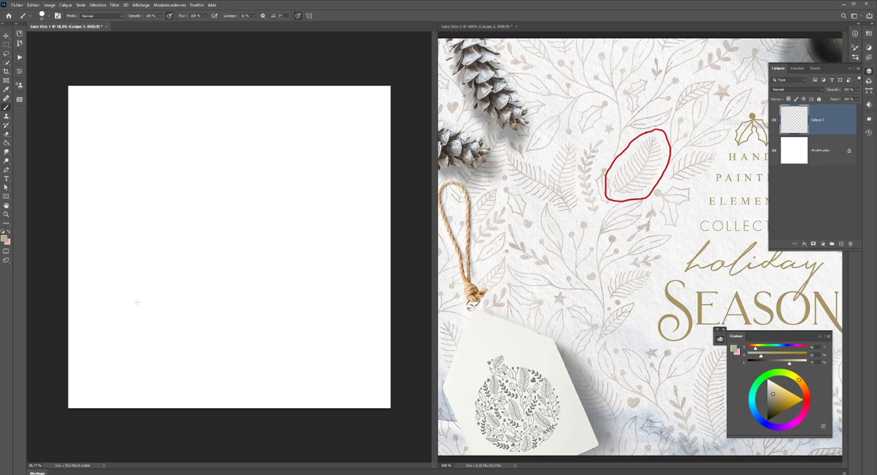
mouse_move(137, 302)
left_mouse_down()
mouse_move(156, 288)
mouse_move(196, 284)
mouse_move(218, 300)
left_mouse_up()
key("ctrl+z")
- Set the brush smoothing to 42% and draw a long curved test stroke in the canvas's lower left
left_click(255, 16)
left_click_drag(254, 23, 262, 24)
left_click(136, 342)
mouse_move(143, 336)
left_mouse_down()
mouse_move(197, 291)
mouse_move(201, 233)
left_mouse_up()
- Check the smoothing options and try S-shaped test curves in the canvas's upper right, undoing each curve
left_click(262, 16)
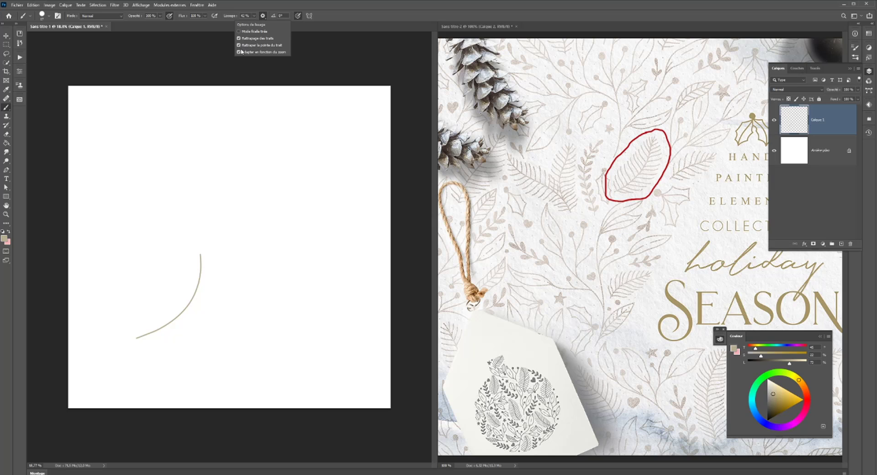
left_click(313, 136)
mouse_move(313, 135)
left_mouse_down()
mouse_move(274, 156)
mouse_move(269, 189)
mouse_move(295, 218)
mouse_move(294, 235)
left_mouse_up()
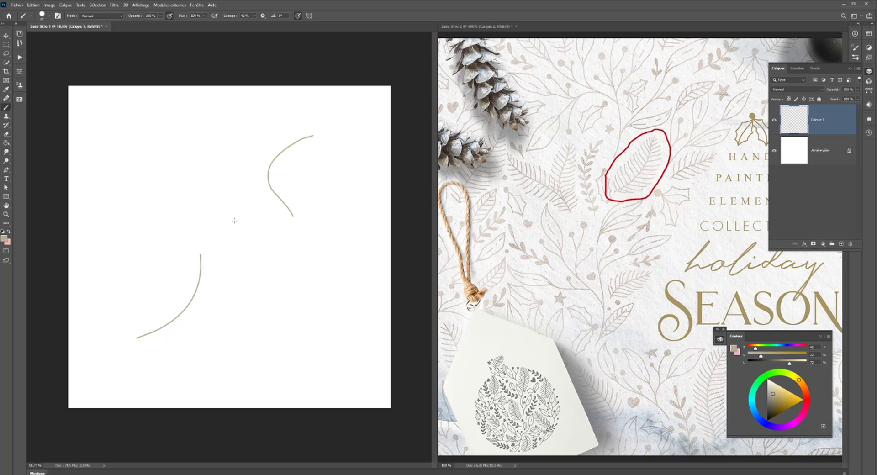
left_click_drag(256, 203, 256, 203)
key("ctrl+z")
mouse_move(256, 174)
left_mouse_down()
mouse_move(280, 242)
mouse_move(266, 276)
left_mouse_up()
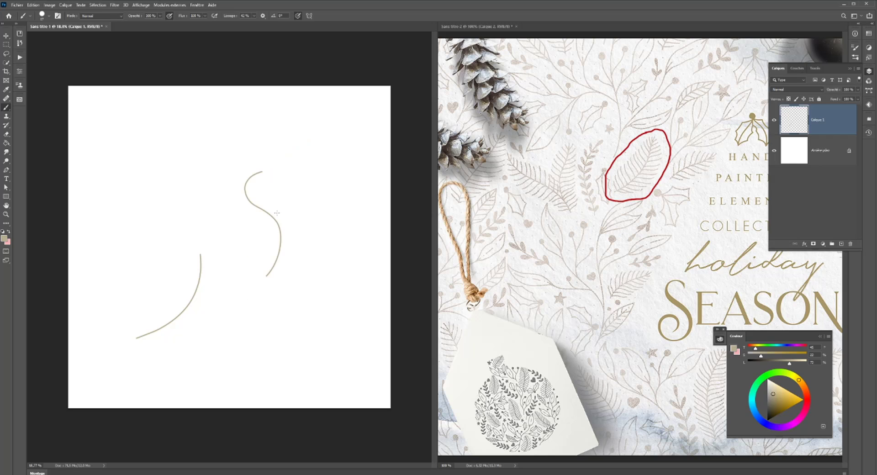
left_click_drag(277, 213, 277, 213)
key("ctrl+z")
- Delete the layer containing the curved test stroke and add a fresh blank layer above the background
left_click(849, 244)
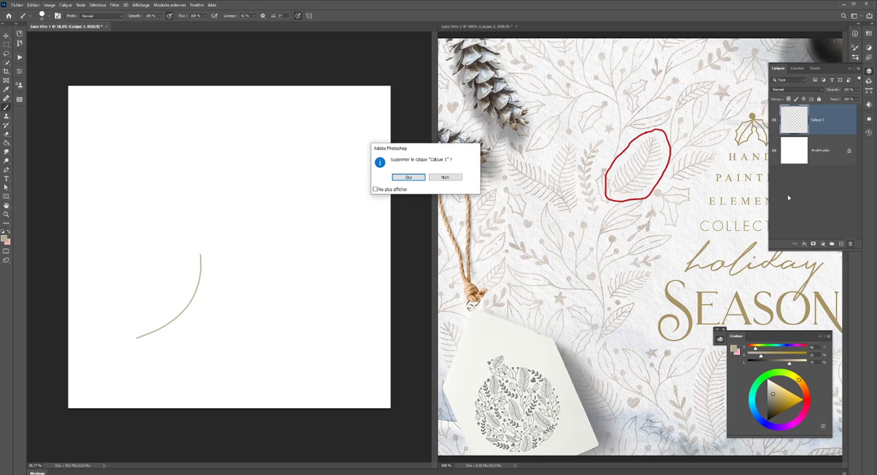
left_click(410, 177)
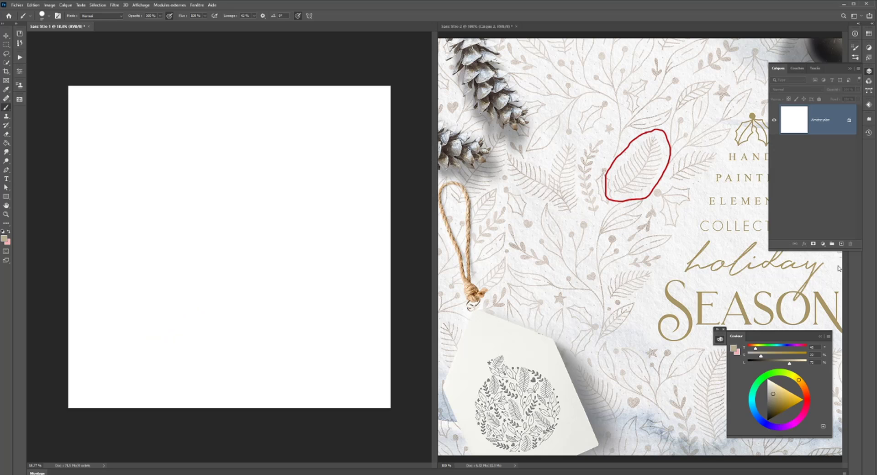
left_click(841, 244)
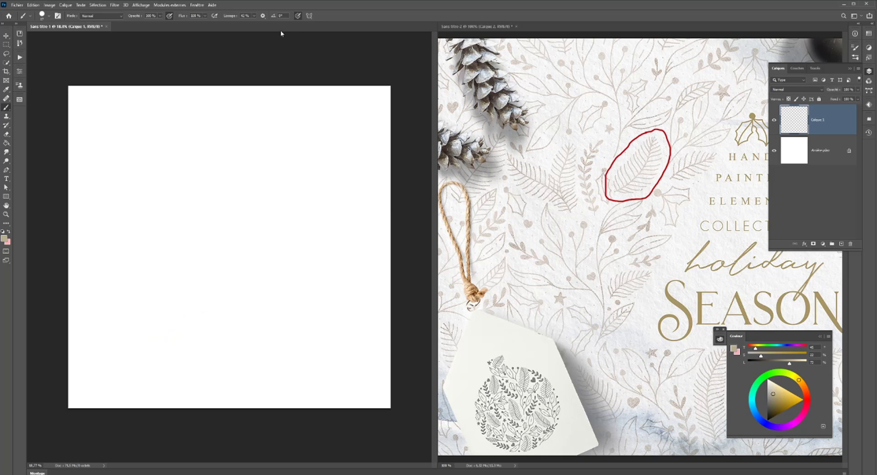
- Draw a straight vertical beige stem in the middle of the canvas
left_click(254, 15)
left_click(235, 311)
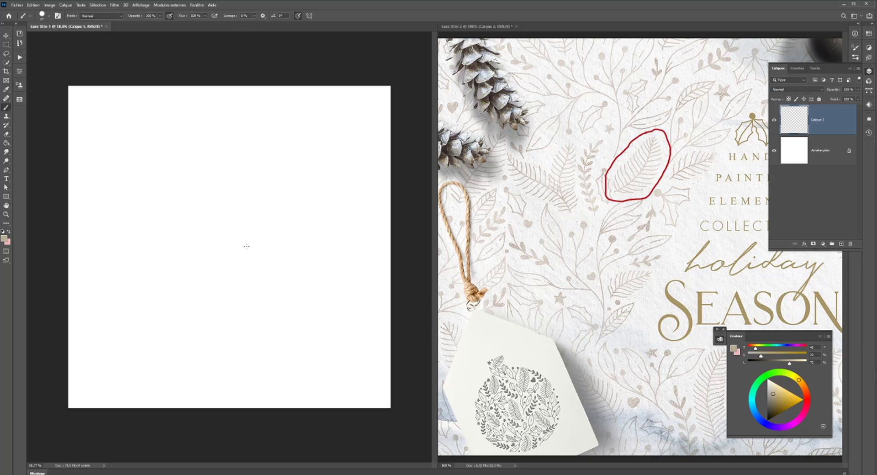
left_click(233, 202, "shift")
- Adjust the brush smoothing, draw the first short branch to the right of the stem's base and check the smoothing options
left_click(254, 15)
left_click_drag(252, 24, 261, 25)
left_click(236, 308)
left_click_drag(236, 309, 244, 303)
left_click(263, 15)
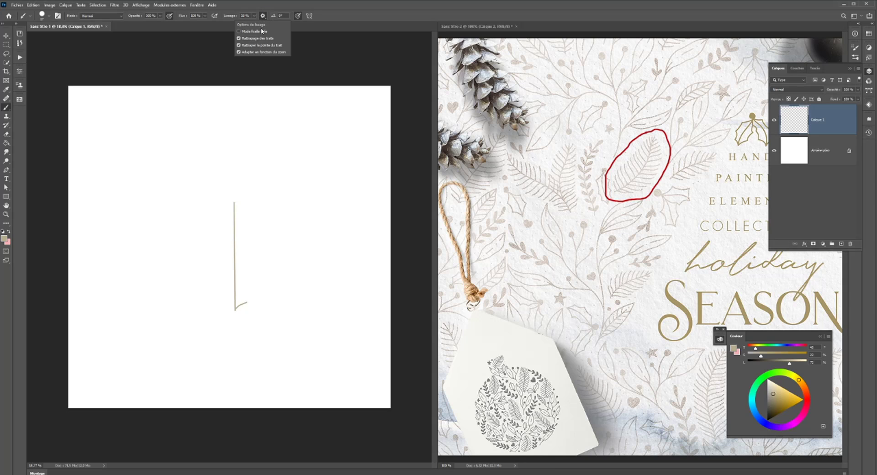
left_click(234, 300)
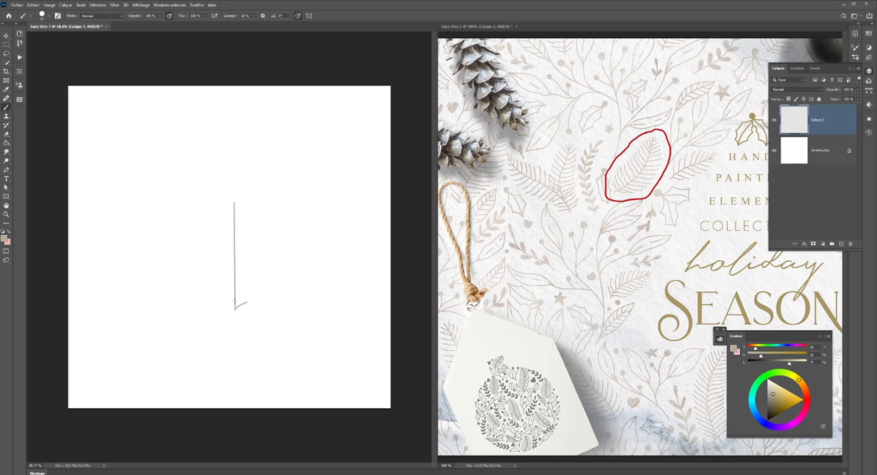
- Draw evenly spaced, upward-curving branches along the right side of the stem from its base towards the tip
left_click_drag(235, 300, 249, 295)
left_click_drag(235, 295, 253, 283)
left_click_drag(235, 283, 254, 272)
mouse_move(236, 273)
left_mouse_down()
mouse_move(255, 262)
mouse_move(236, 262)
mouse_move(254, 254)
mouse_move(237, 253)
mouse_move(257, 234)
left_mouse_up()
mouse_move(237, 237)
left_mouse_down()
mouse_move(247, 232)
mouse_move(240, 218)
left_mouse_up()
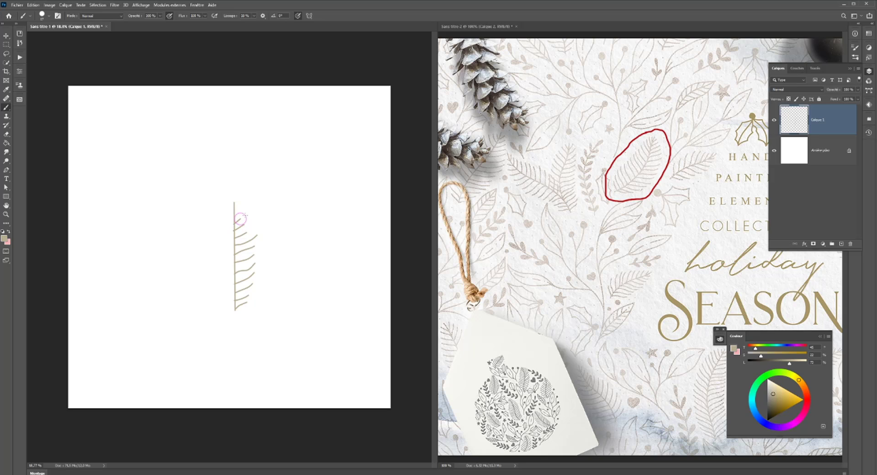
- Undo the last branch strokes near the stem's tip and draw shorter ones on the right side up to the tip
key("ctrl+z")
key("ctrl+z")
left_click_drag(235, 216, 242, 199)
left_click_drag(235, 205, 238, 200)
- Lower the brush smoothing to 7% and add another branch low on the right side of the stem
left_click(253, 16)
left_click_drag(251, 24, 251, 25)
left_click(235, 279)
- Try duplicating the half-sprig layer, flipping the copy horizontally and aligning it with the left side of the stem
key("ctrl+j")
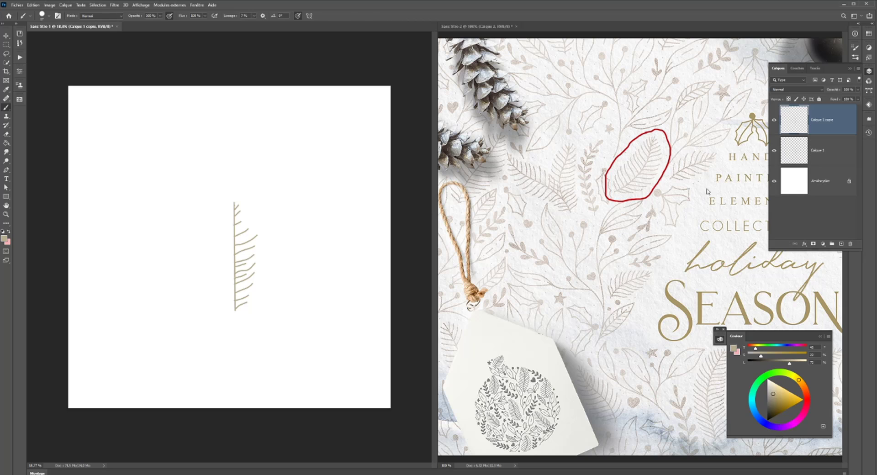
key("ctrl+t")
right_click(249, 252)
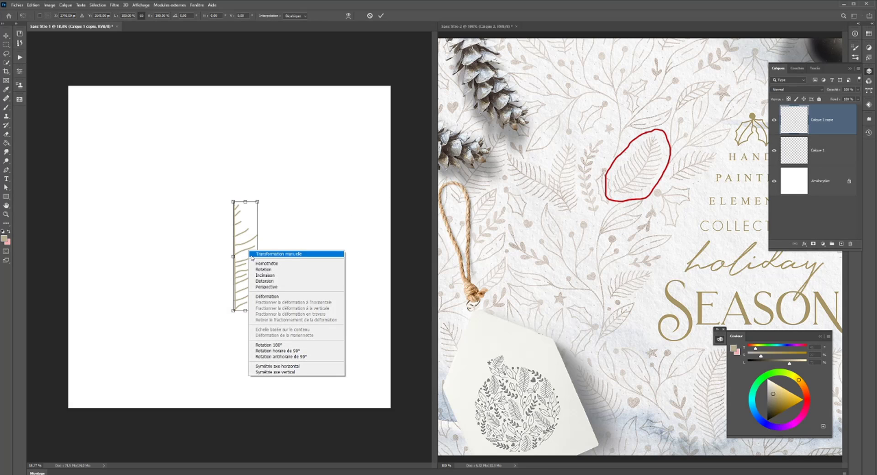
left_click(275, 366)
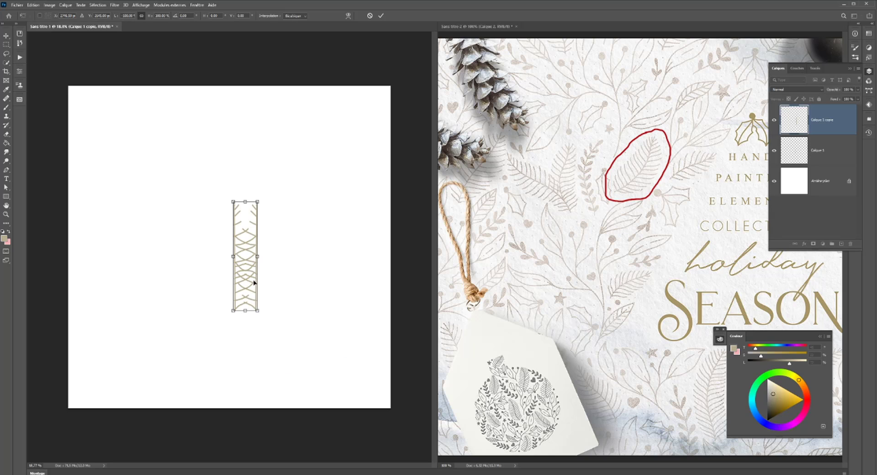
left_click_drag(254, 283, 233, 282)
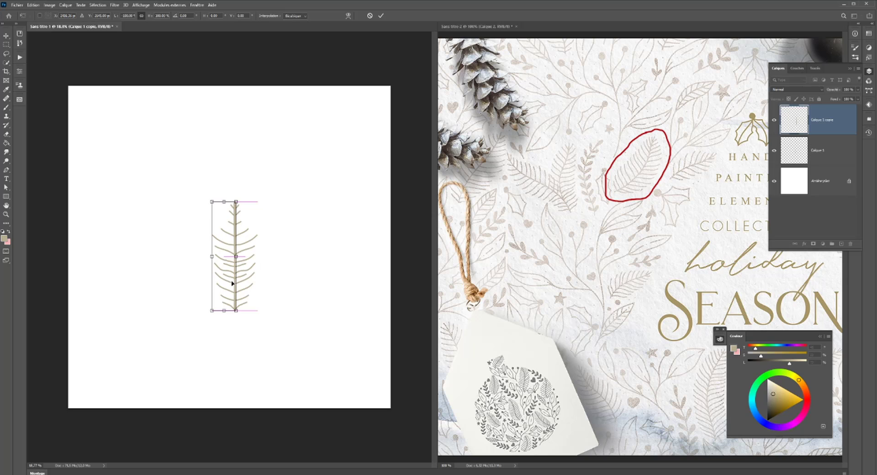
- Try staggering the mirrored branches by nudging and slightly rotating the copy, cancel the transform and delete the copied layer
key("Up")
key("Up")
key("Up")
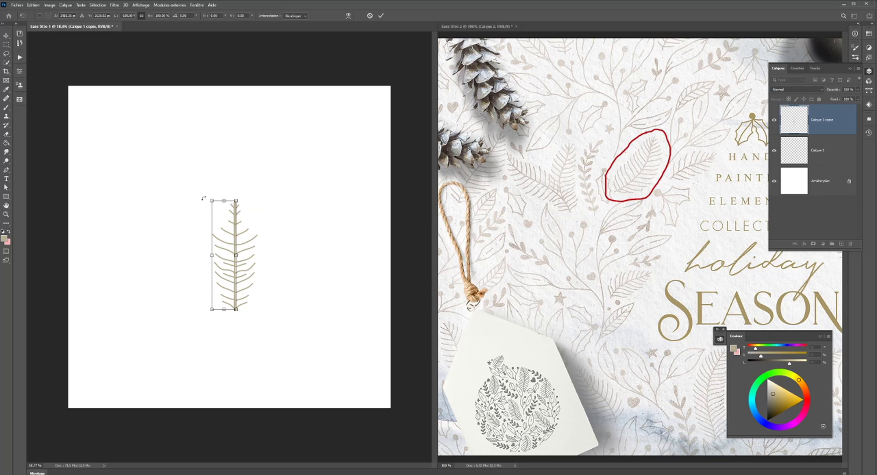
left_click_drag(204, 199, 205, 199)
key("Up")
key("Up")
key("shift+Up")
key("shift+Up")
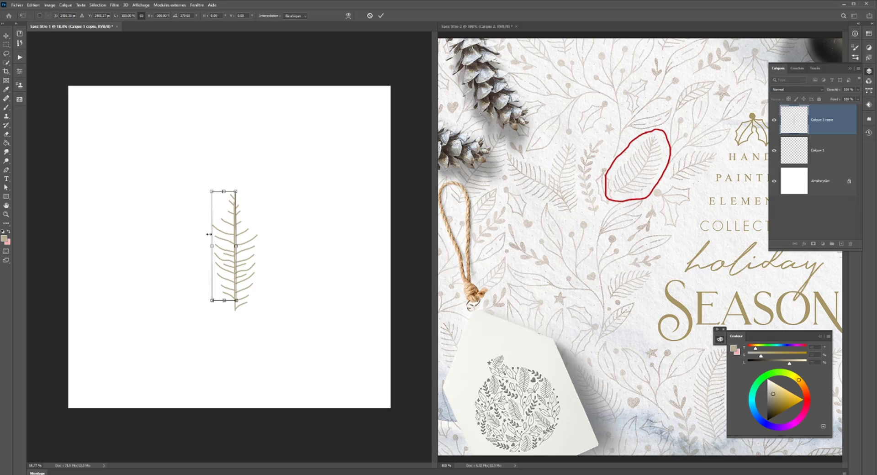
key("Left")
key("Down")
key("Down")
key("Down")
key("Down")
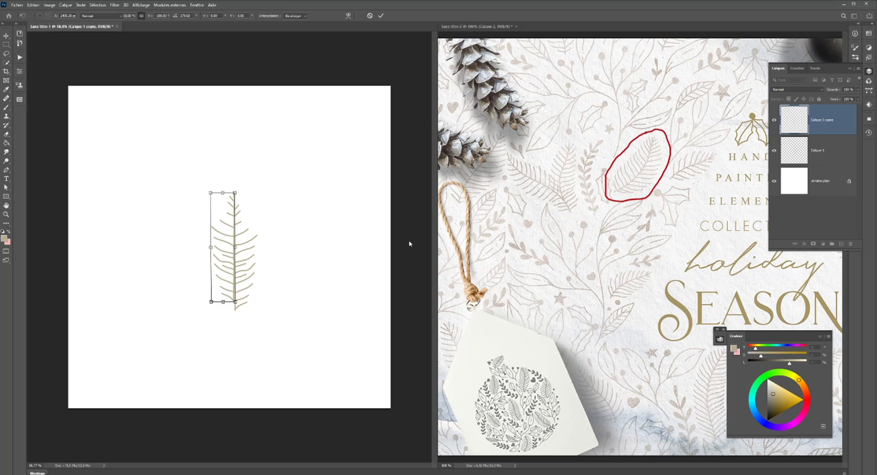
key("Escape")
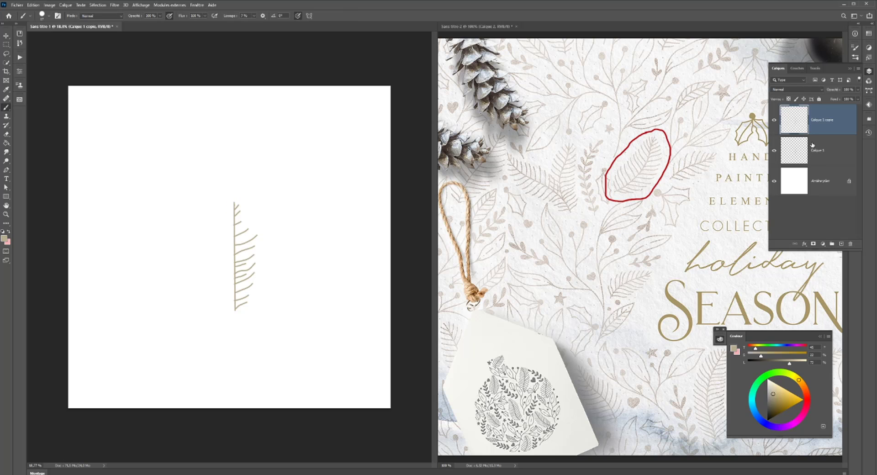
key("Delete")
- Draw branches along the stem's left side up to the tip on a new layer, setting the brush smoothing to 14% for the upper ones
left_click(841, 244)
mouse_move(234, 304)
left_mouse_down()
mouse_move(224, 300)
mouse_move(222, 279)
left_mouse_up()
mouse_move(233, 276)
left_mouse_down()
mouse_move(220, 258)
mouse_move(234, 258)
mouse_move(216, 247)
left_mouse_up()
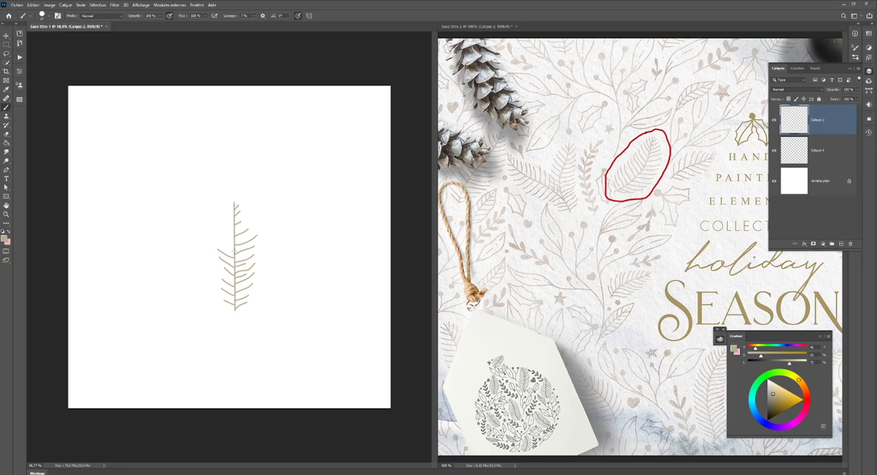
left_click(255, 16)
left_click_drag(252, 24, 257, 25)
mouse_move(234, 249)
left_mouse_down()
mouse_move(217, 237)
mouse_move(226, 219)
left_mouse_up()
- Combine the two sprig layers into one smart object
left_click(829, 150, "shift")
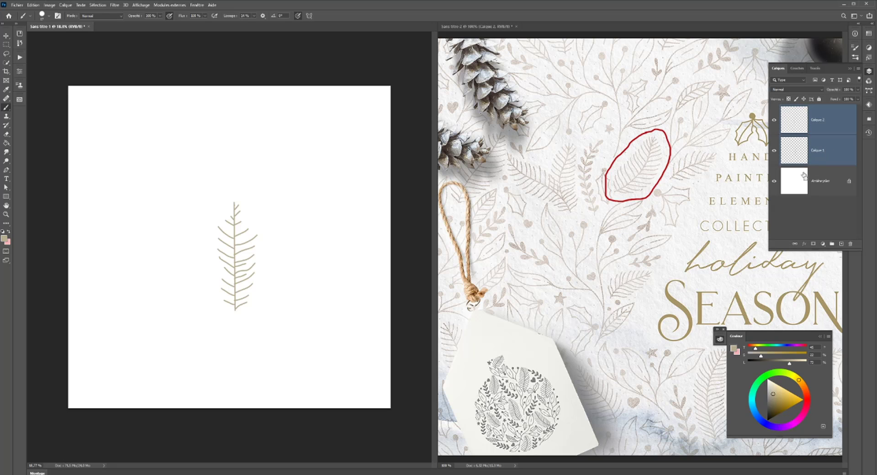
right_click(827, 130)
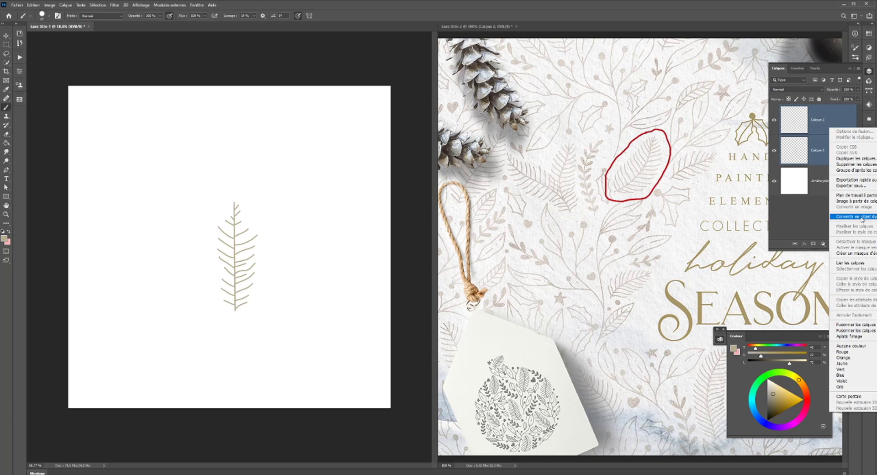
key("ctrl+e")
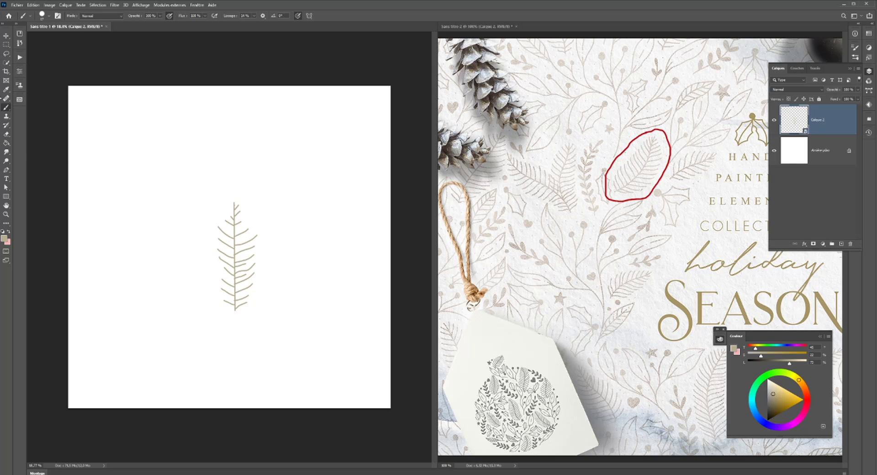
- Try warping the sprig with the Arc and Arche presets and return the warp to custom mode
left_click(6, 38)
right_click(233, 269)
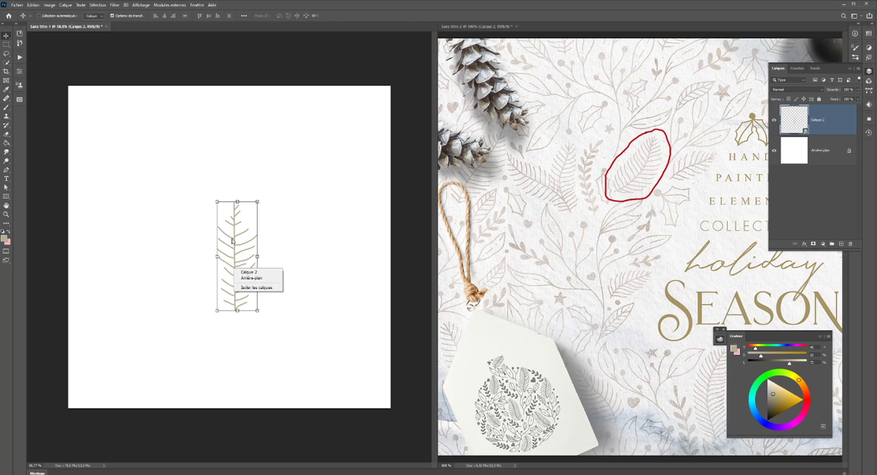
left_click(232, 236)
key("ctrl+t")
right_click(237, 245)
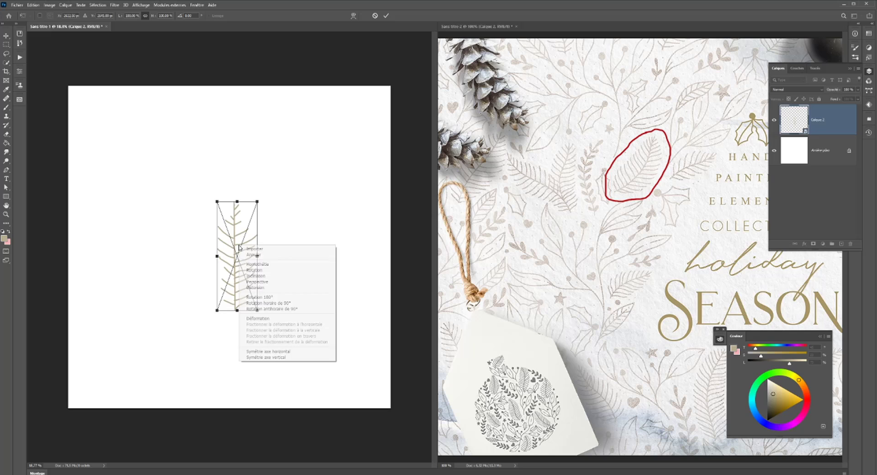
left_click(275, 318)
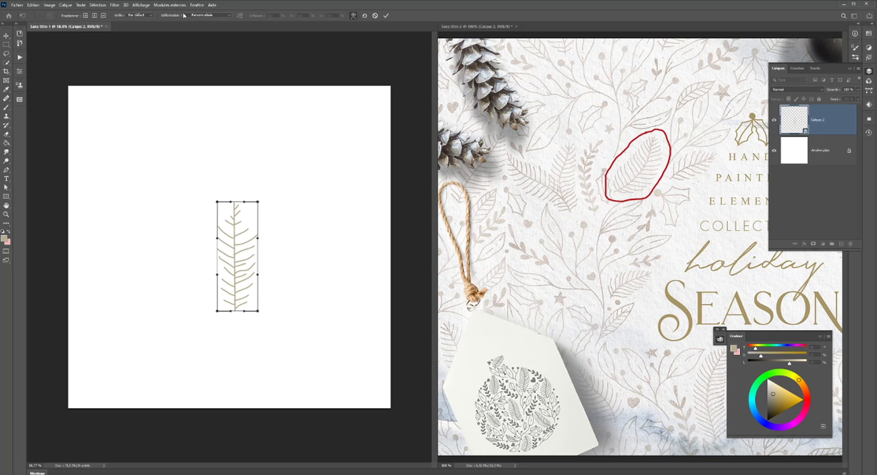
left_click(201, 15)
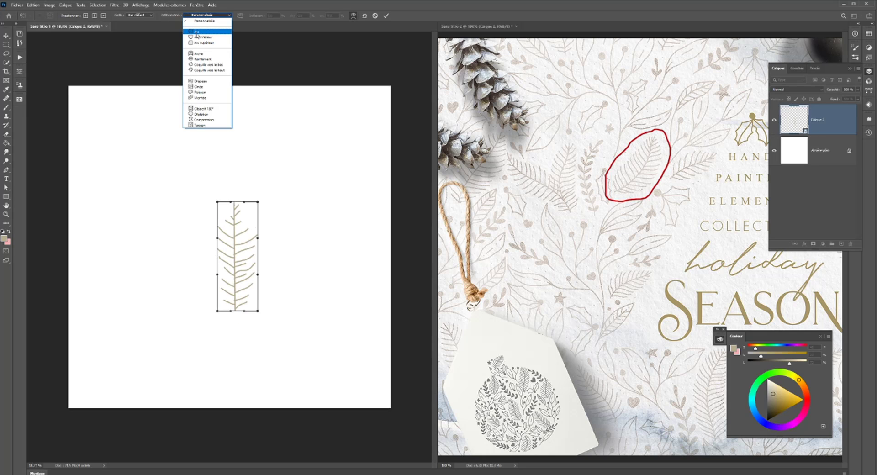
left_click(197, 31)
left_click(230, 16)
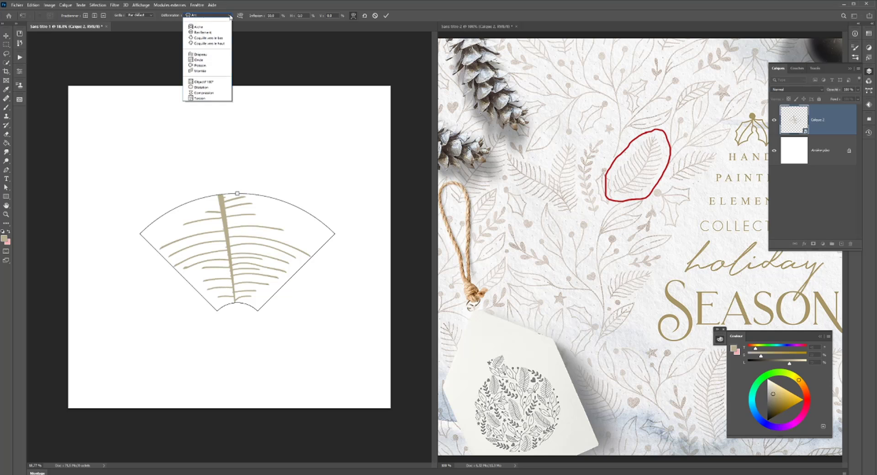
left_click(197, 53)
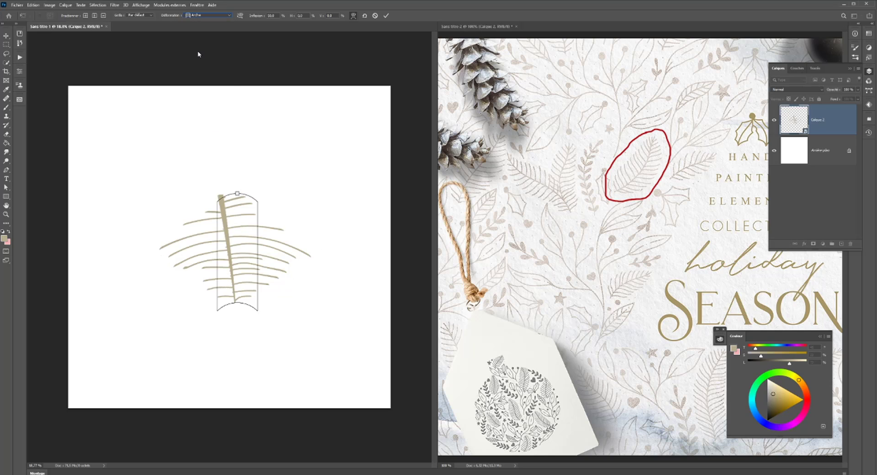
left_click(224, 17)
left_click(196, 21)
- Try a 3 x 3 grid on the arched sprig's warp and discard the warp
left_click(140, 15)
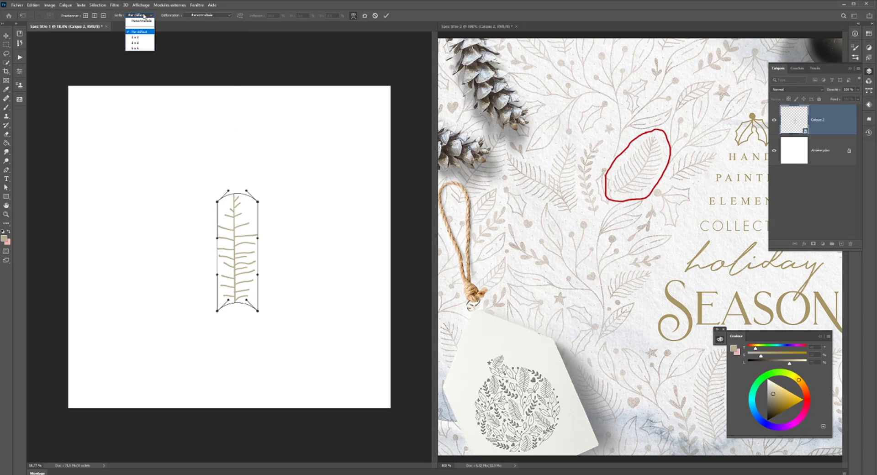
left_click(135, 37)
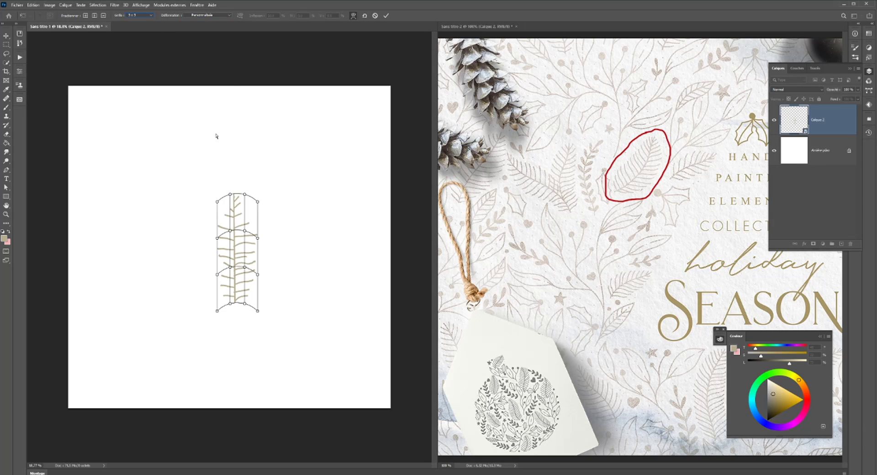
left_click(222, 15)
left_click(213, 37)
key("Return")
key("ctrl")
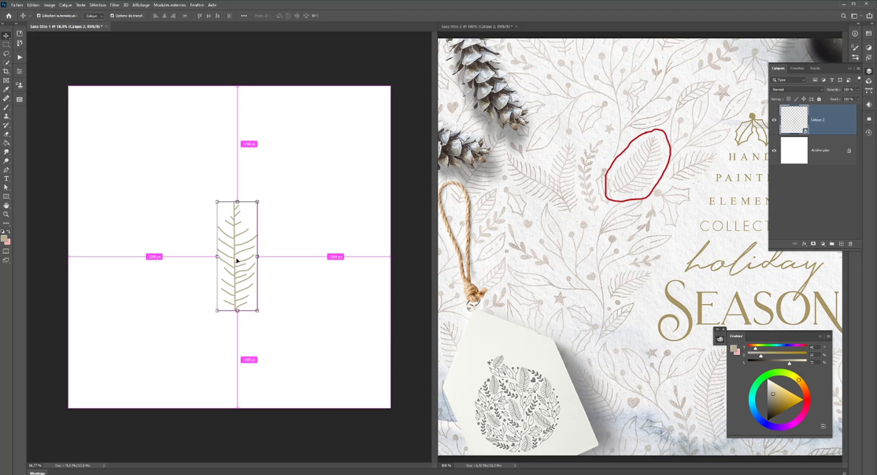
- Start a new custom warp on the sprig with a 3 x 3 grid
key("ctrl+t")
right_click(233, 258)
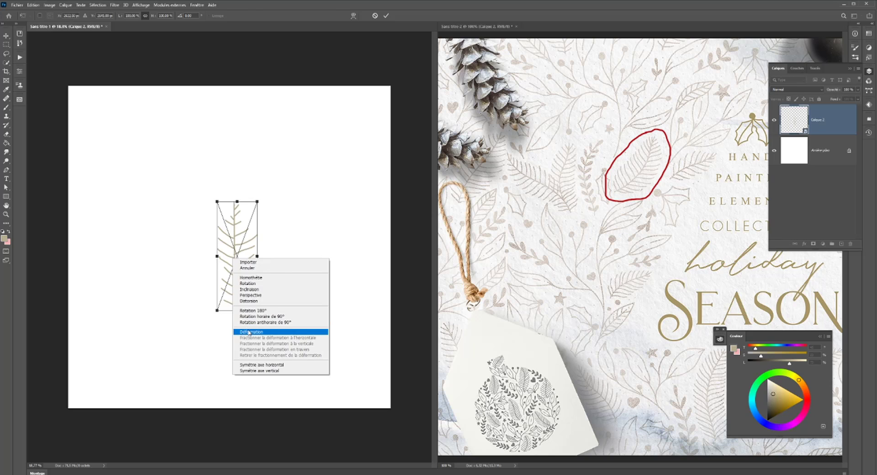
left_click(249, 332)
left_click(151, 16)
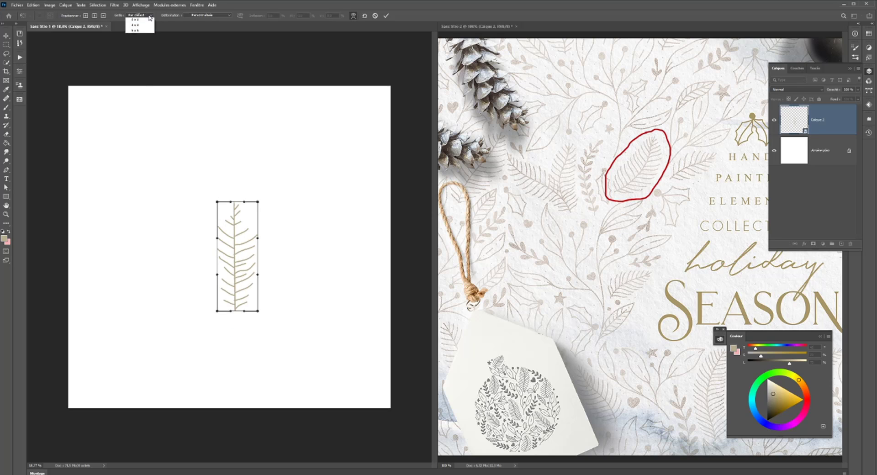
left_click(137, 26)
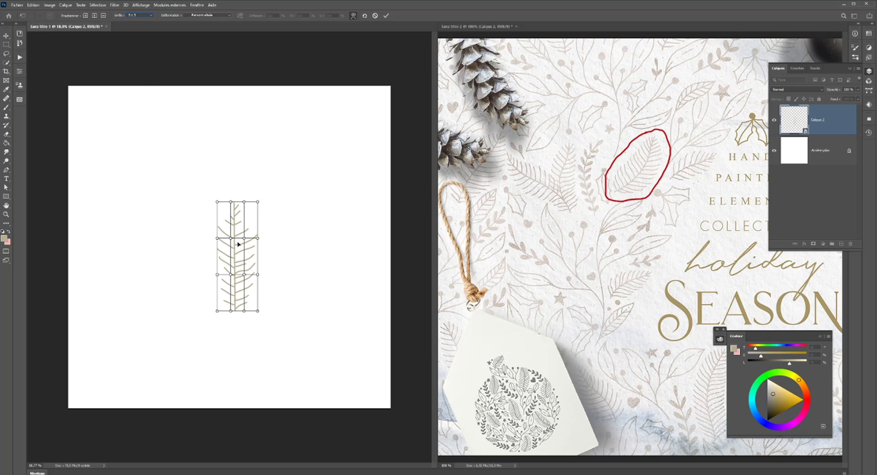
- Select the upper three rows of warp points, shift them left to bend the lower stem, and apply the warp
left_click(217, 202)
left_click(231, 201)
left_click(244, 202)
left_click(258, 202)
left_click(244, 202, "shift")
left_click(231, 201, "shift")
left_click(217, 202, "shift")
left_click(217, 239, "shift")
left_click(231, 239, "shift")
mouse_move(231, 240)
left_mouse_down()
mouse_move(255, 235)
mouse_move(229, 241)
left_mouse_up()
left_click(231, 275, "shift")
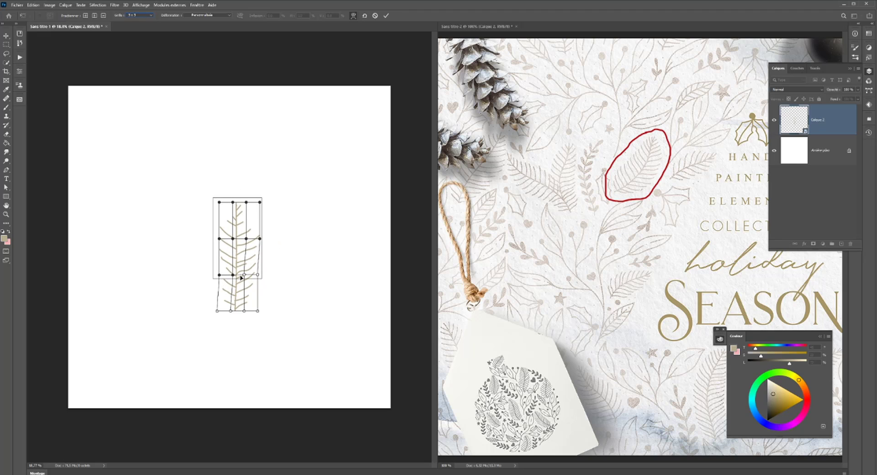
left_click(245, 275, "shift")
left_click_drag(250, 276, 220, 272)
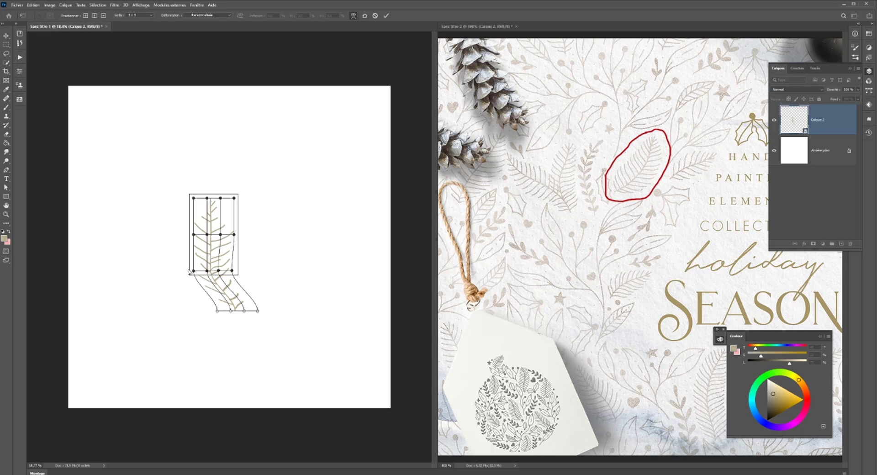
scroll(204, 277, "up", 2)
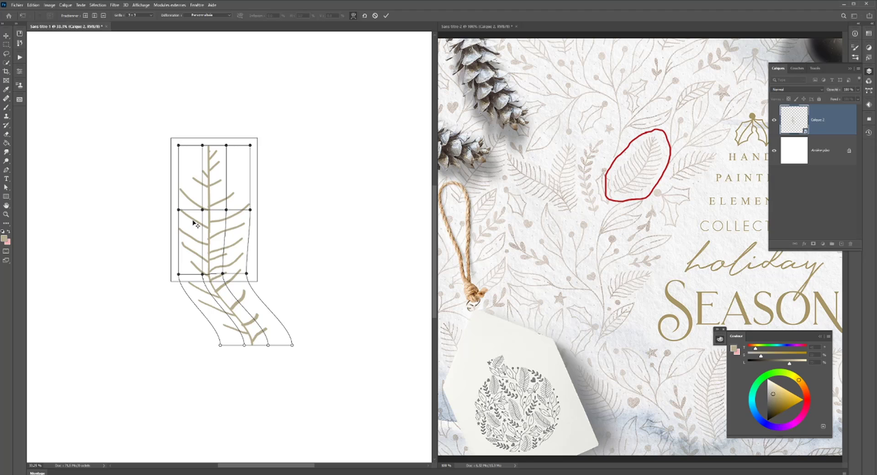
key("Return")
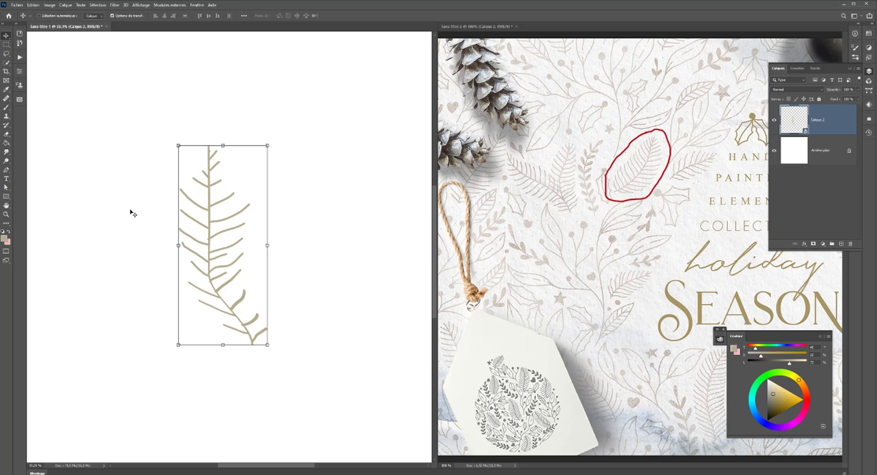
- Delete the warped sprig layer and add a new empty layer for drawing with the Pen tool
key("Delete")
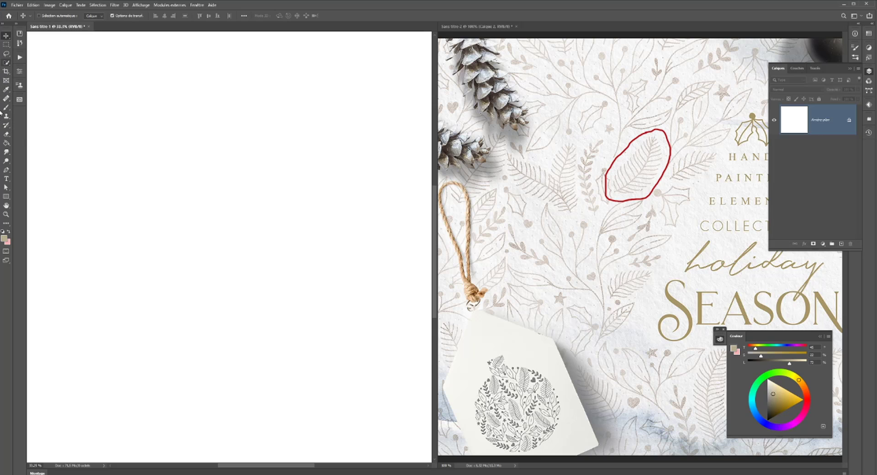
left_click(6, 170)
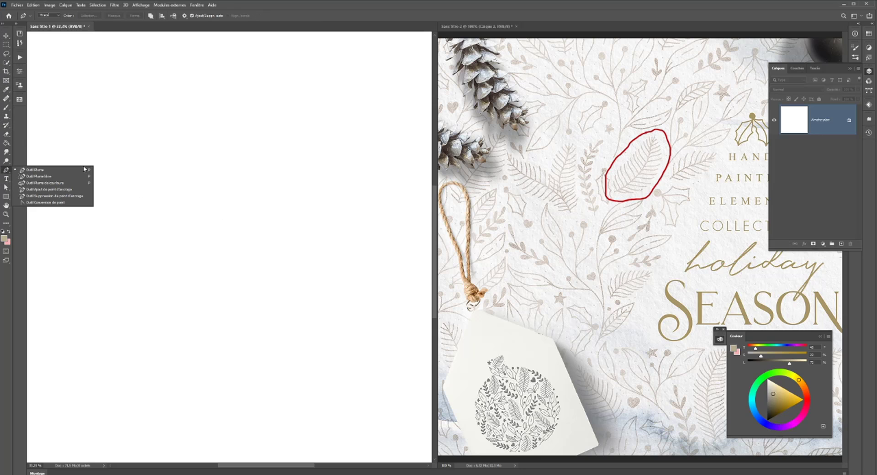
left_click(40, 175)
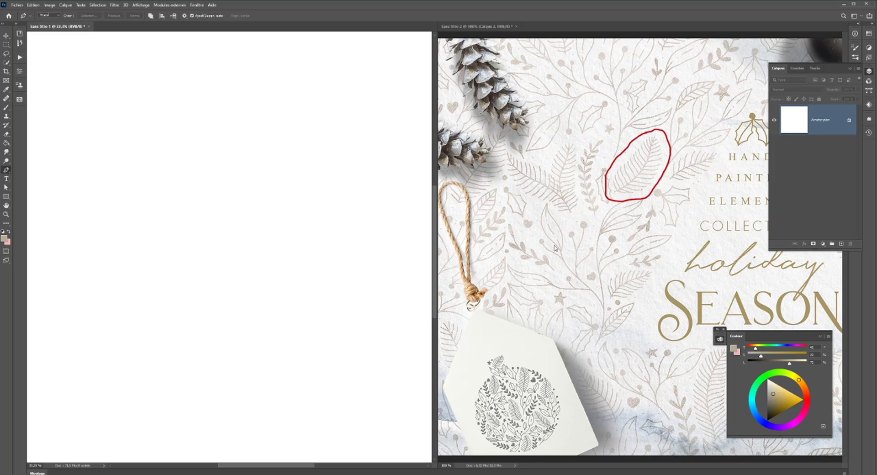
left_click(840, 243)
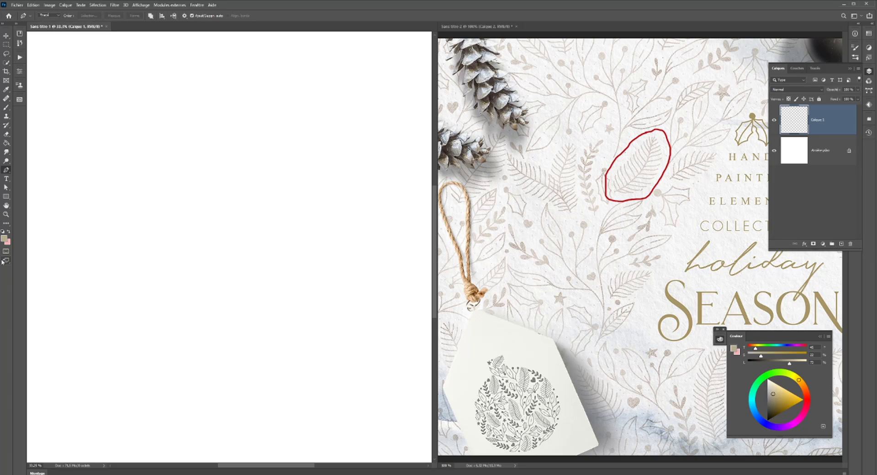
- Try drawing a curved Pen path, stroking it with the brush and clearing the path, and undo the stroke
left_click(123, 133)
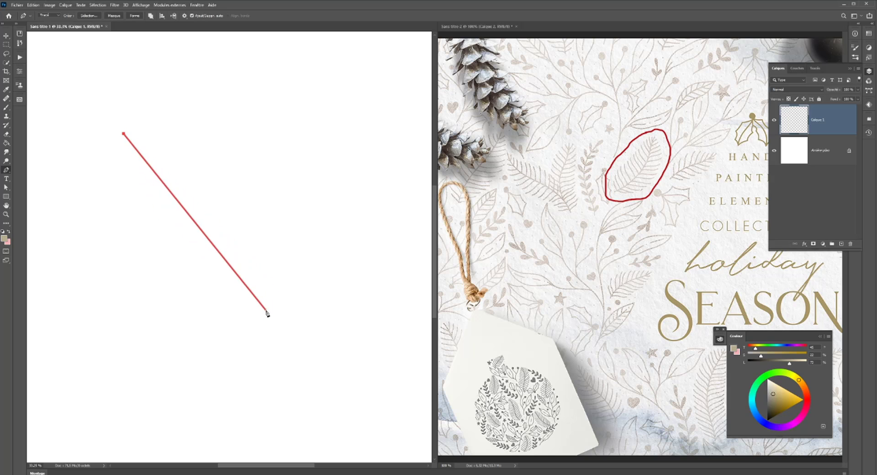
left_click_drag(270, 323, 372, 380)
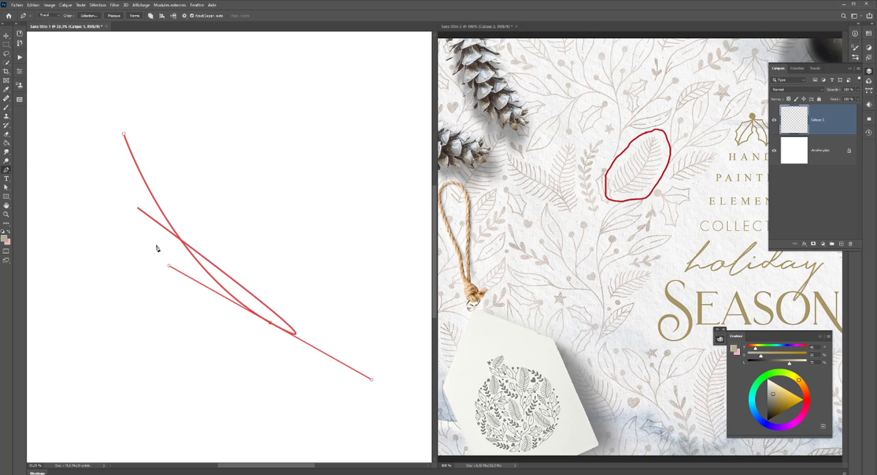
left_click(6, 109)
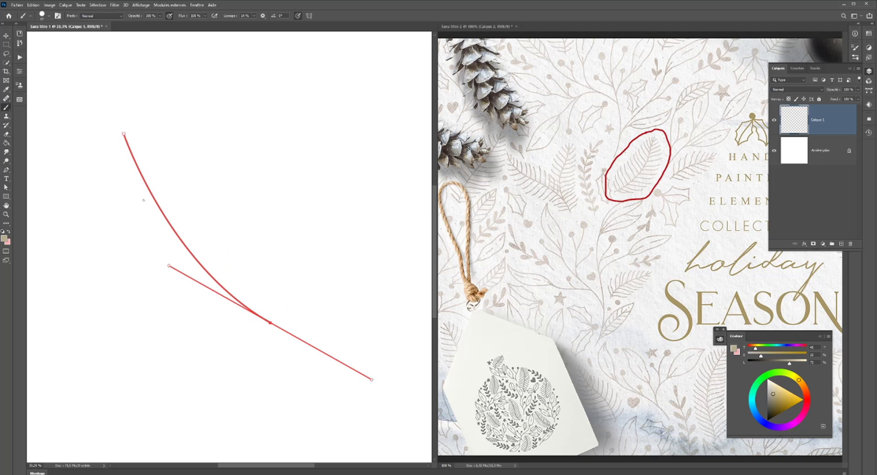
key("Return")
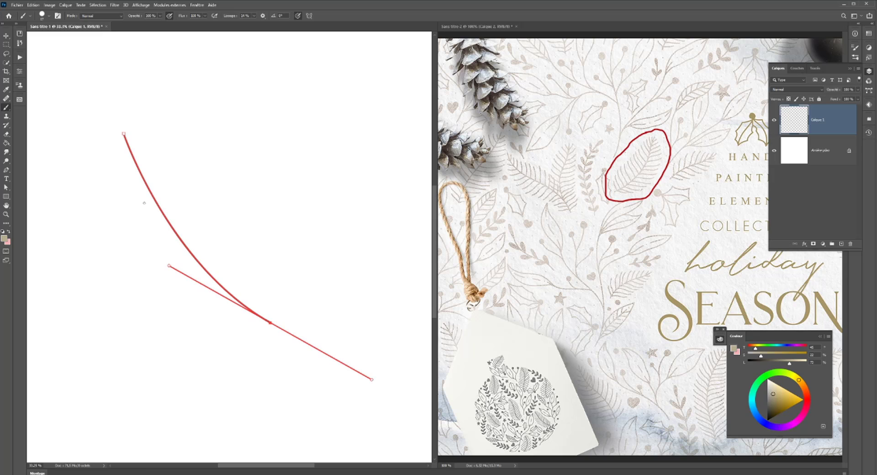
left_click(7, 171)
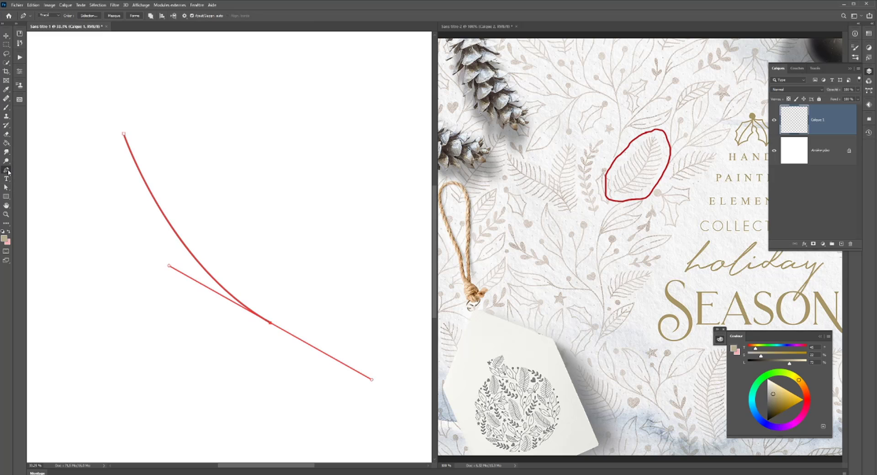
key("Escape")
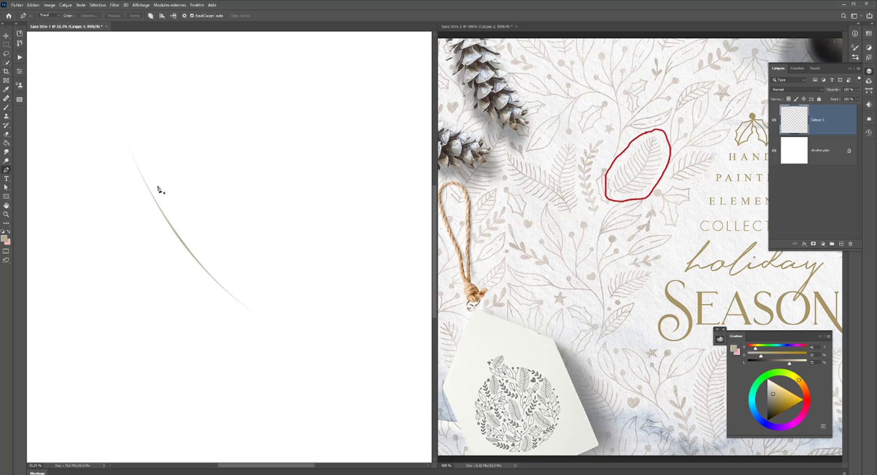
key("ctrl+z")
- Draw a longer curved Pen path for the stem and stroke it with the Brush (Pinceau), toggling the Simulate Pressure option
left_click(85, 135)
left_click_drag(282, 336, 378, 378)
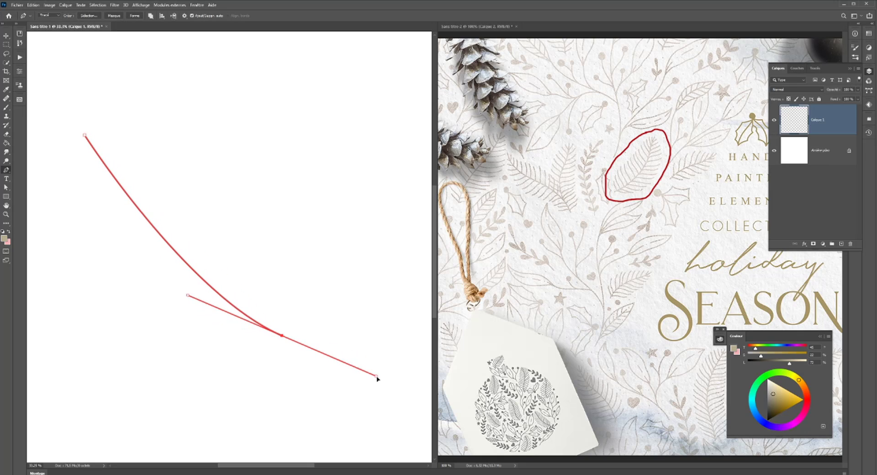
right_click(226, 306)
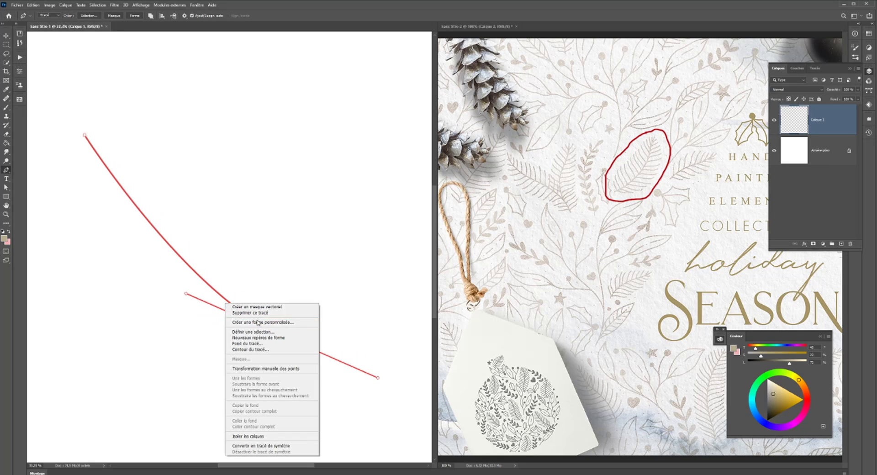
left_click(255, 350)
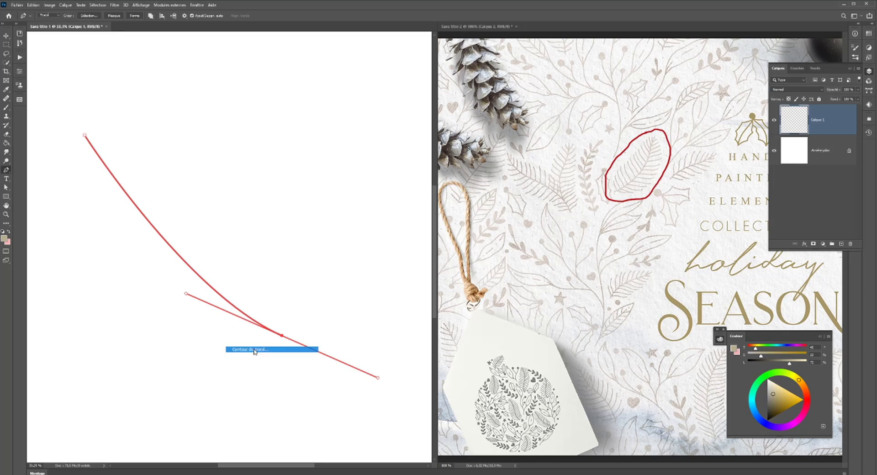
left_click(258, 121)
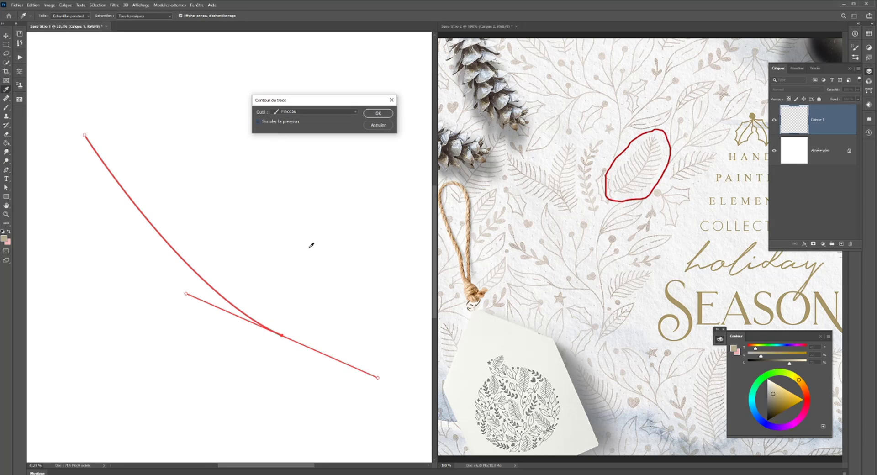
left_click(378, 114)
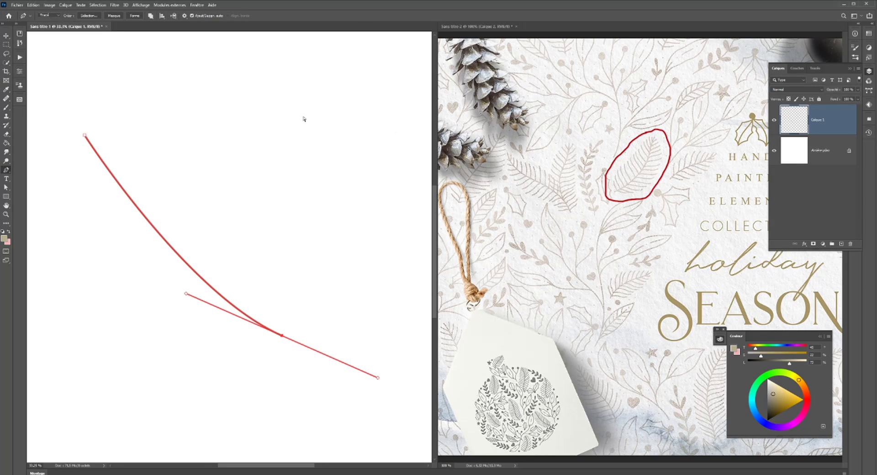
- Clear the stem's path and warp the stem by pulling its upper end upward for a stronger curve
key("Escape")
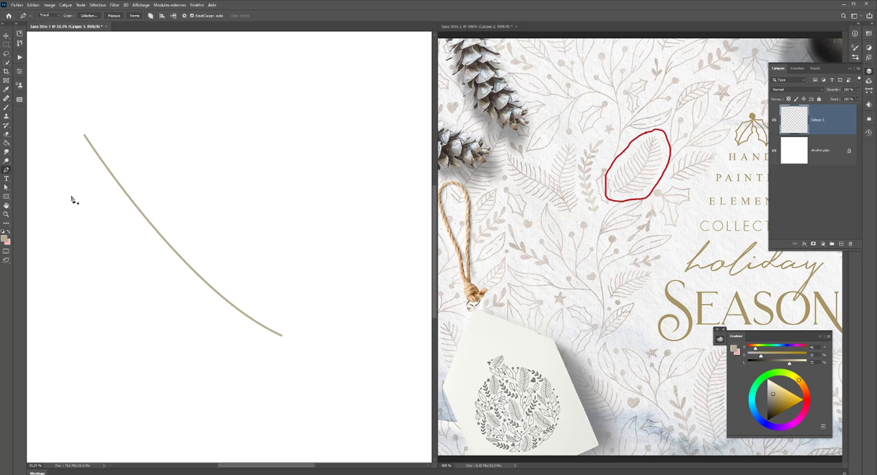
left_click_drag(3, 30, 4, 46)
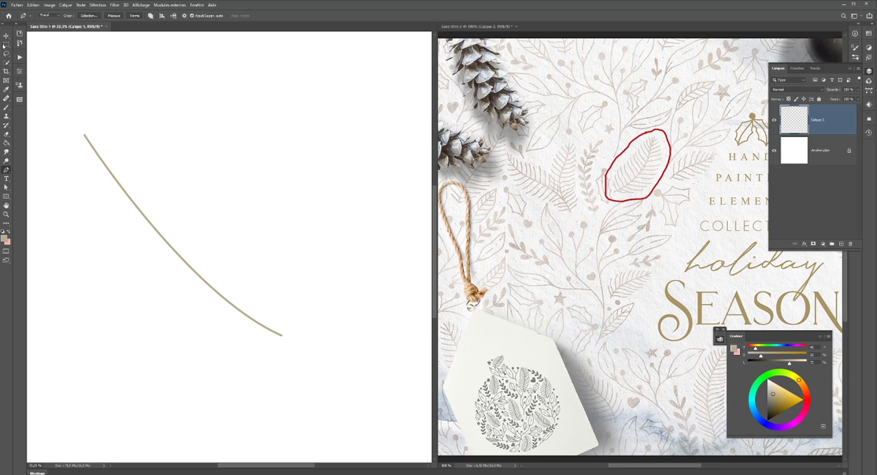
left_click(4, 36)
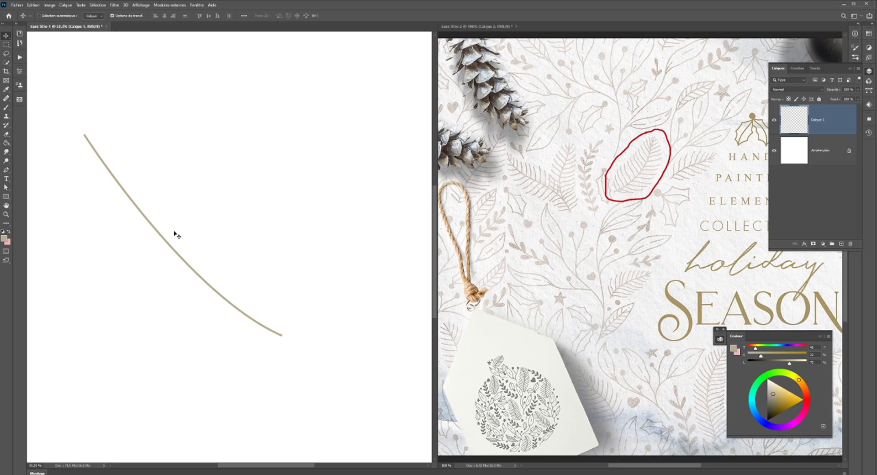
key("ctrl+t")
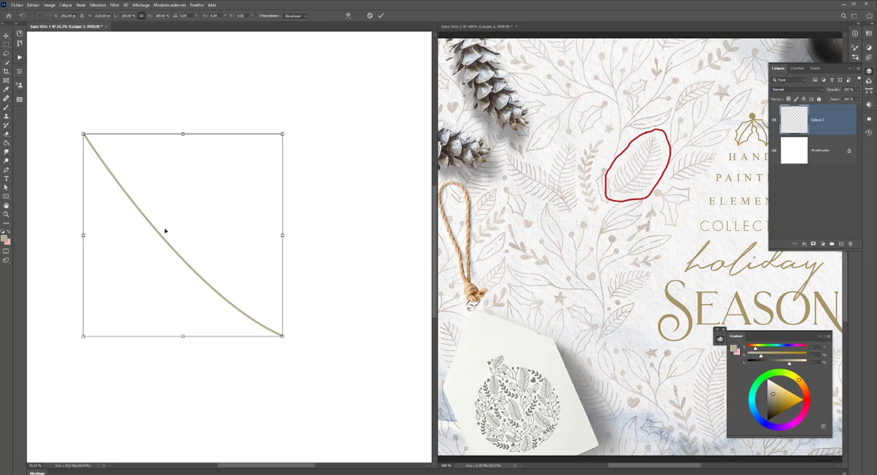
right_click(165, 229)
left_click(184, 275)
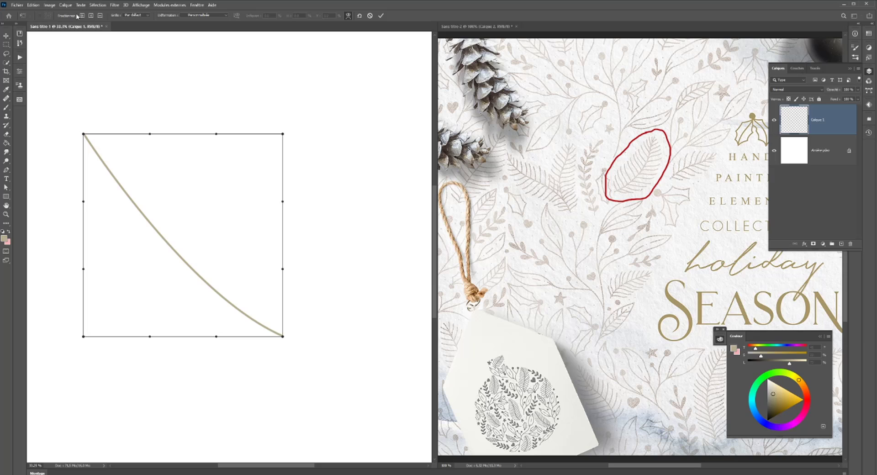
left_click(136, 15)
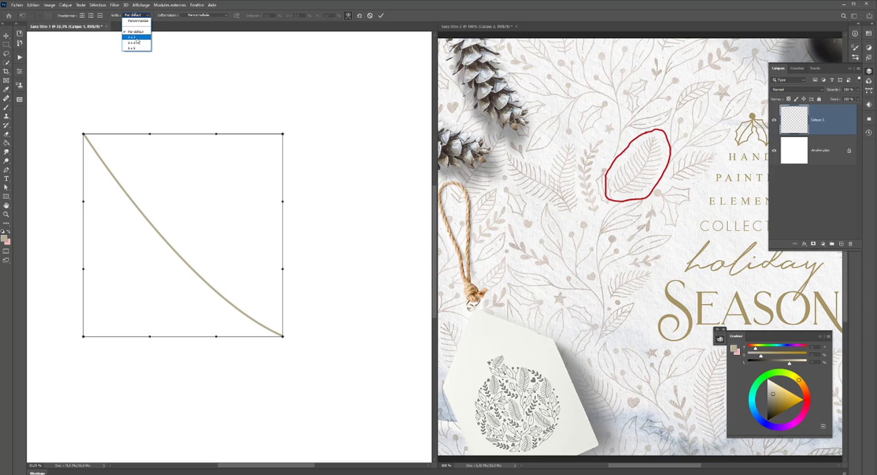
left_click(83, 16)
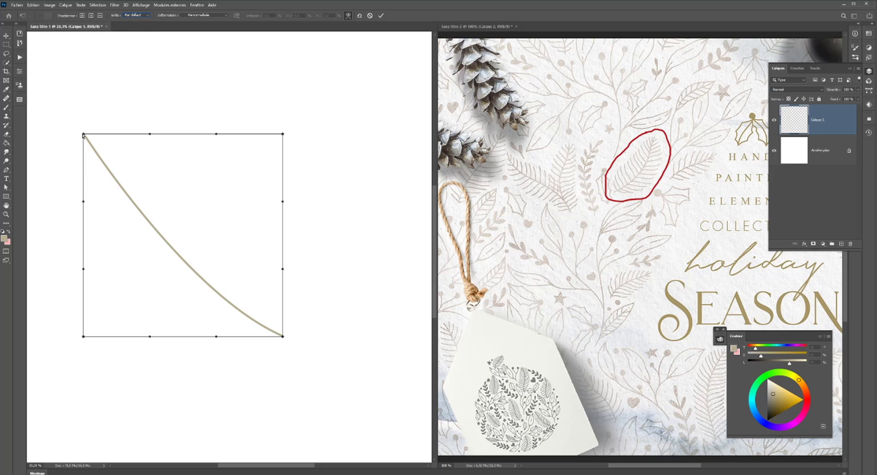
left_click_drag(89, 132, 90, 113)
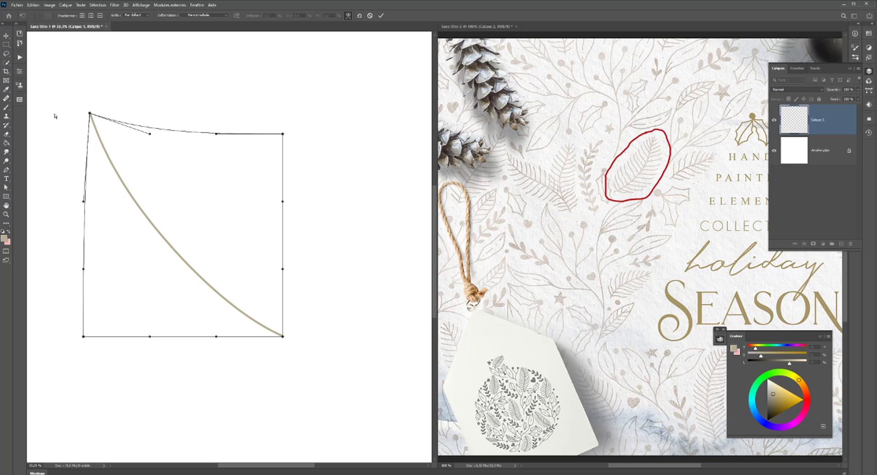
key("Return")
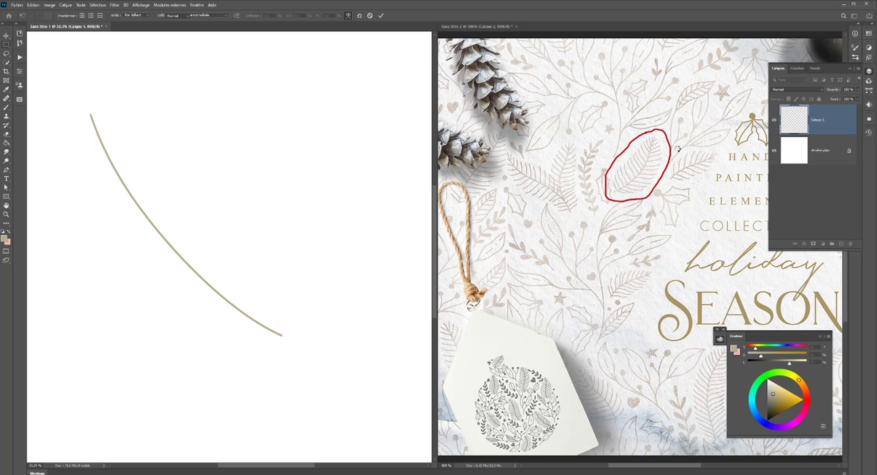
- Add a new layer above the stem and draw a short curved Pen path rising from near the stem's lower end
key("m")
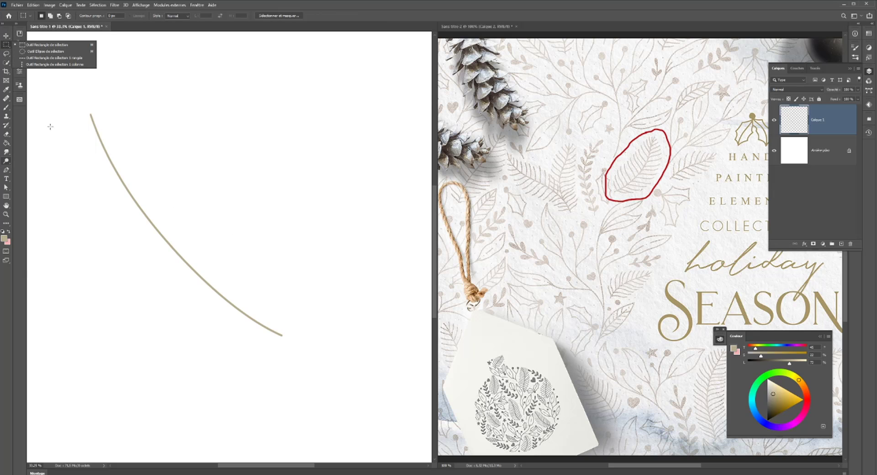
left_click(7, 172)
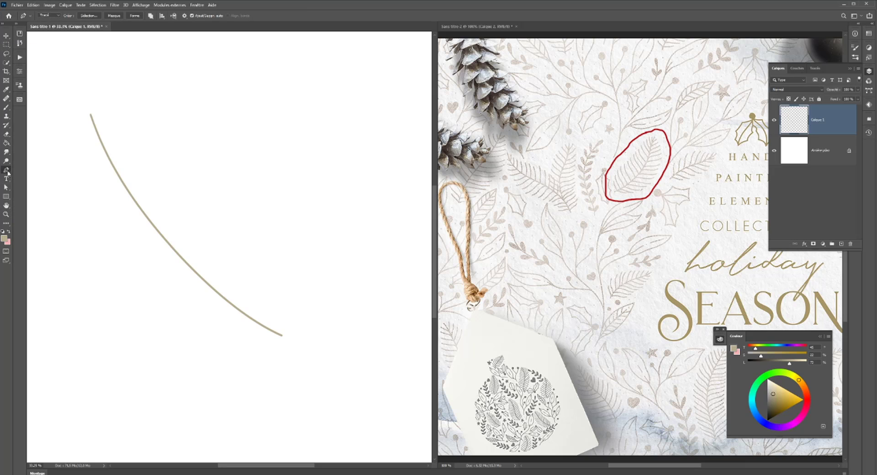
left_click(841, 243)
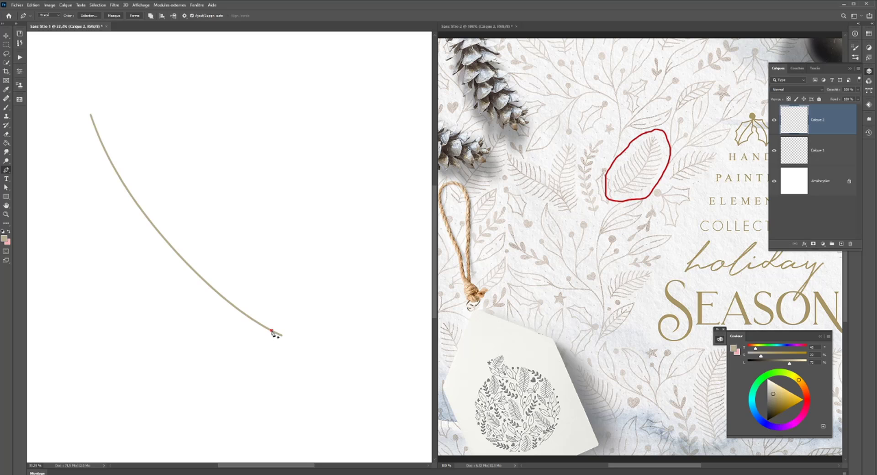
left_click_drag(281, 307, 283, 291)
key("Return")
left_click(272, 329)
left_click_drag(275, 309, 275, 295)
key("Escape")
left_click(271, 330)
left_click_drag(275, 294, 268, 279)
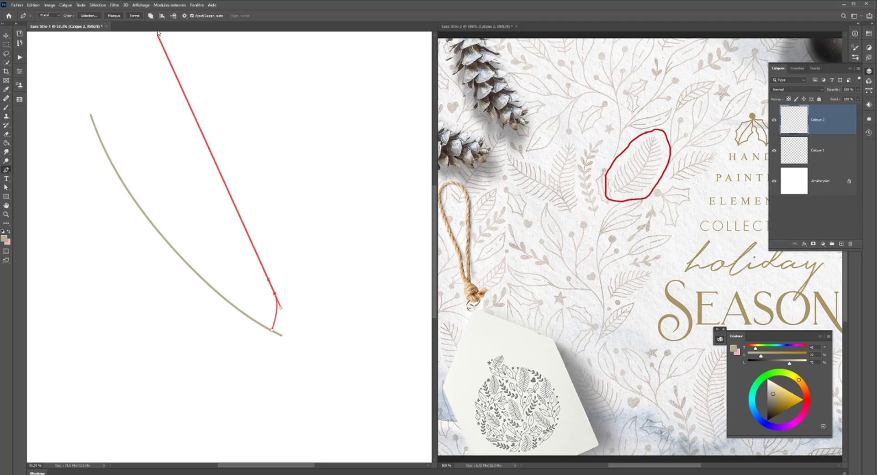
left_click(151, 17)
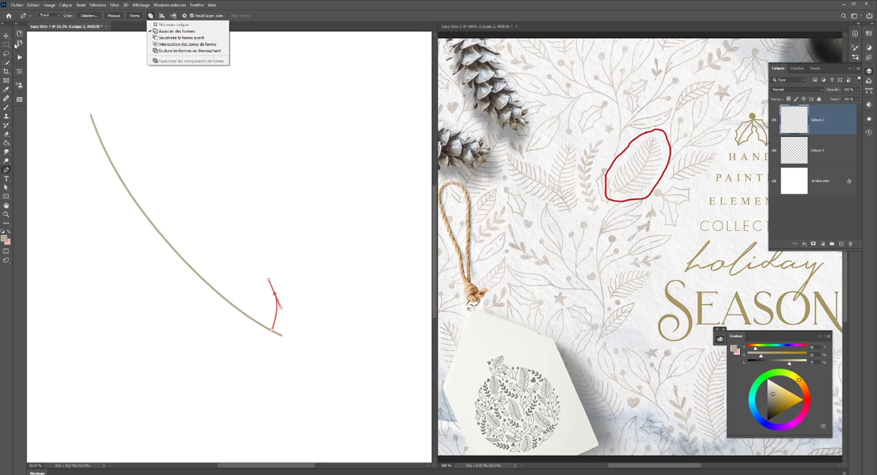
left_click(15, 44)
left_click(7, 45)
left_click(6, 170)
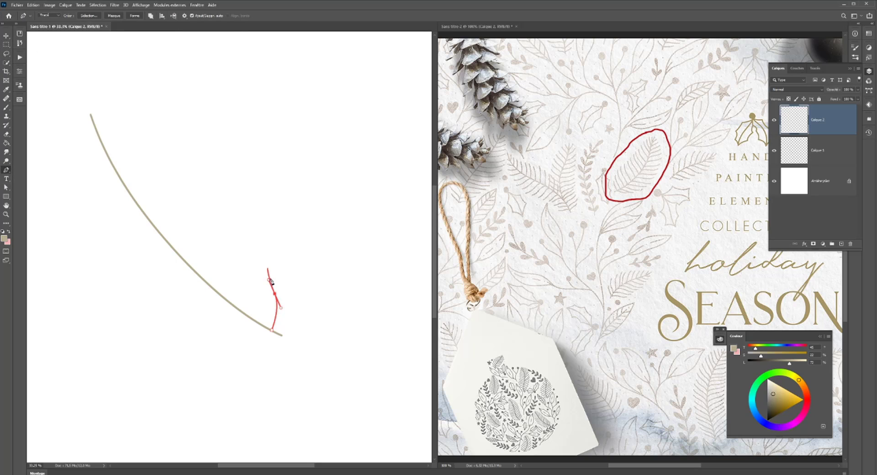
right_click(8, 170)
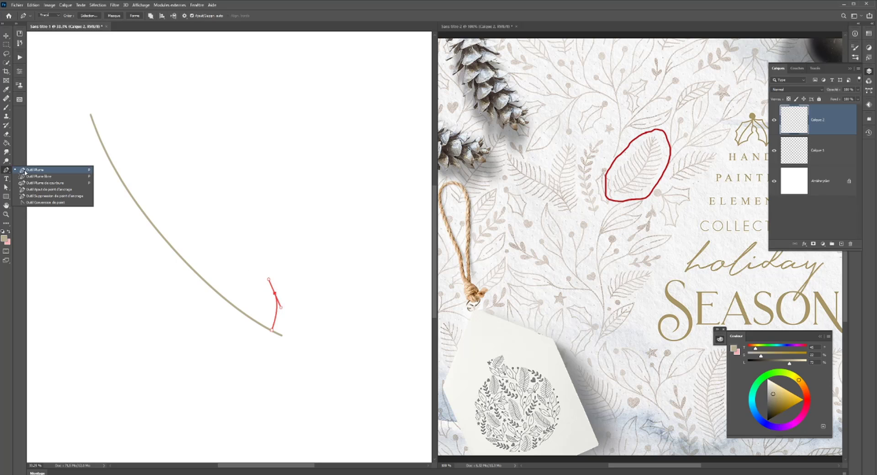
left_click(25, 172)
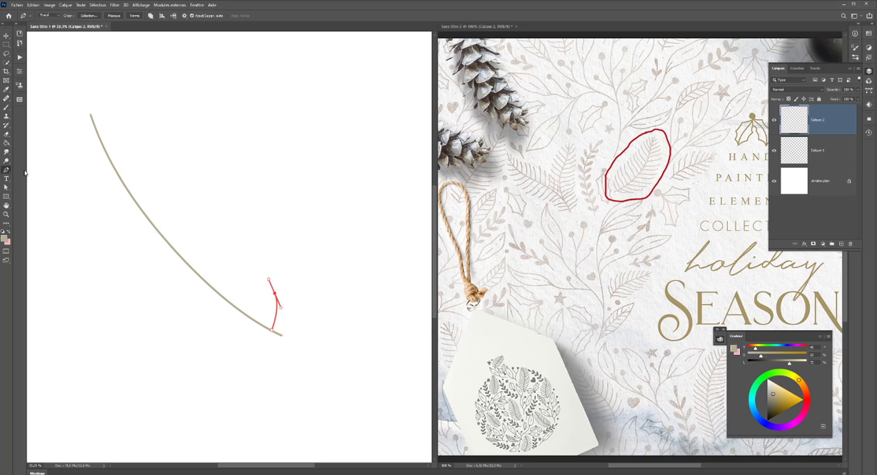
- Stroke the short branch path with the brush and clear the path
left_click(6, 110)
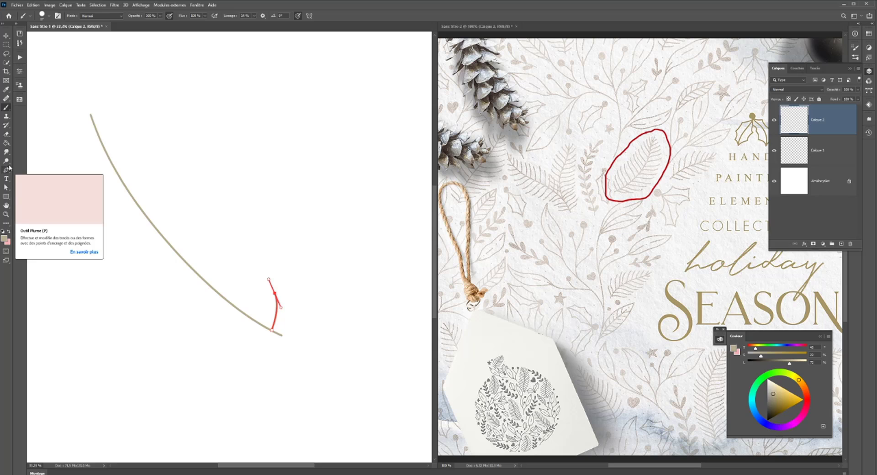
left_click(7, 171)
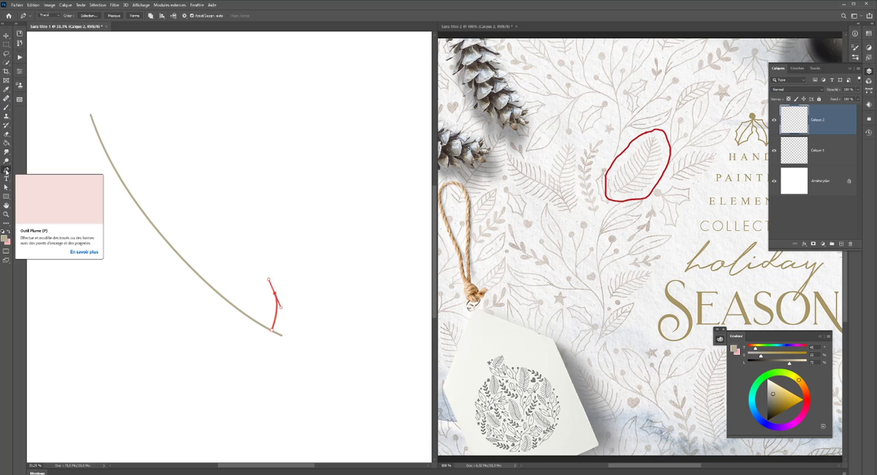
key("Return")
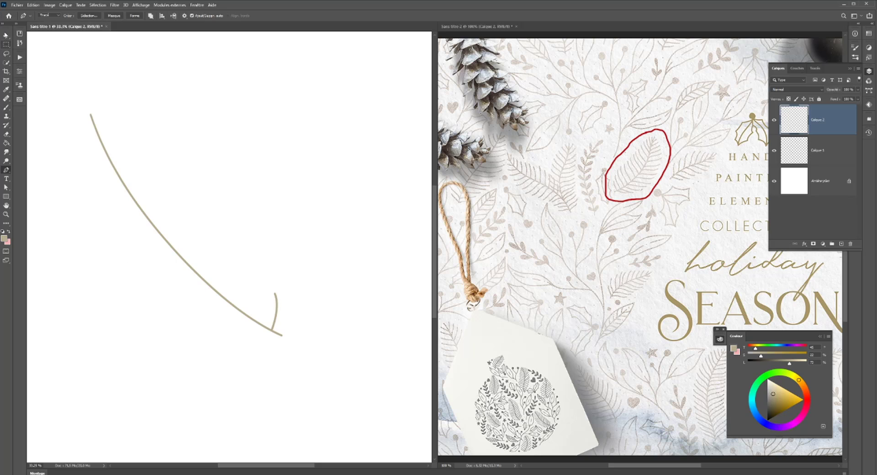
left_click(7, 36)
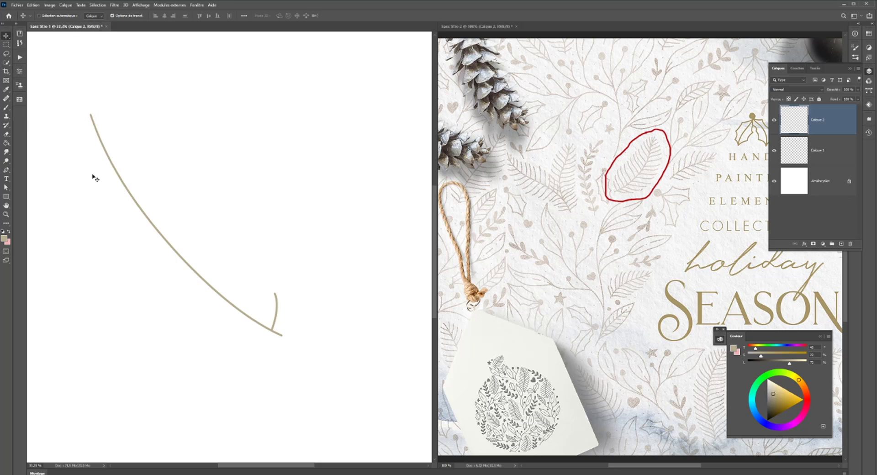
left_click(6, 171)
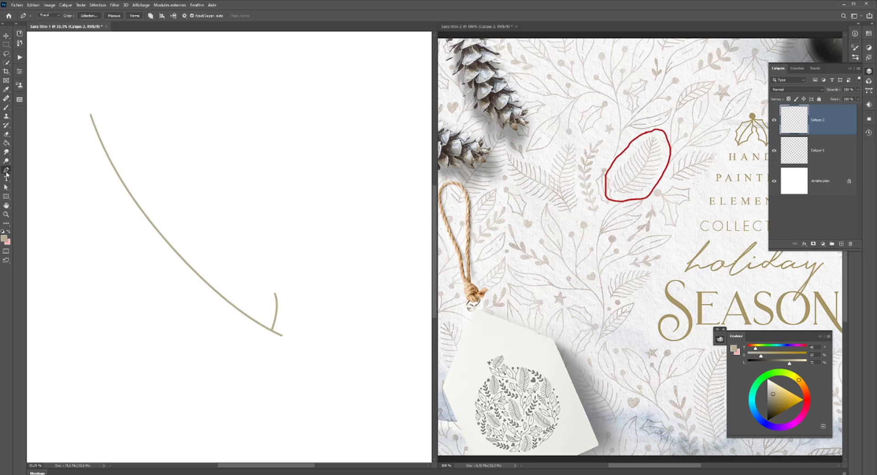
left_click(189, 196)
key("ctrl+z")
left_click(264, 213)
key("Escape")
- Duplicate the short branch, lengthen and tilt the copy slightly, and place it on the stem just above the original
key("v")
left_click_drag(274, 325, 256, 312)
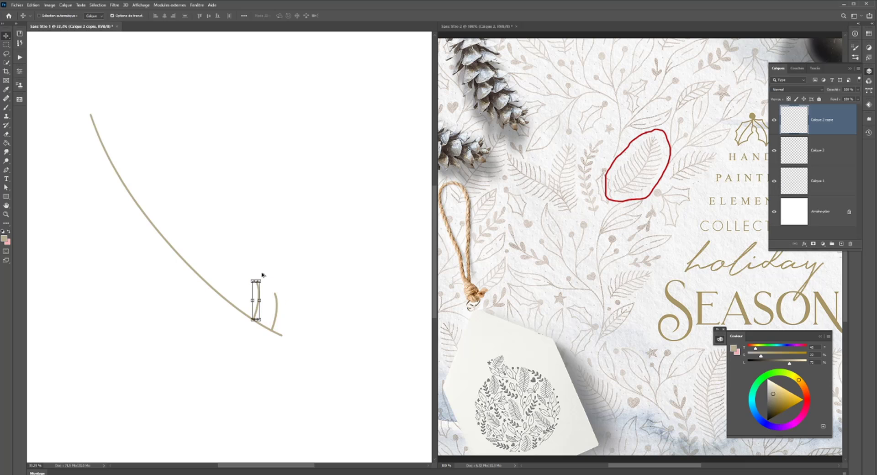
mouse_move(256, 282)
left_mouse_down()
mouse_move(261, 265)
mouse_move(263, 285)
mouse_move(258, 263)
mouse_move(262, 271)
left_mouse_up()
scroll(261, 292, "up", 2)
scroll(262, 298, "down", 3)
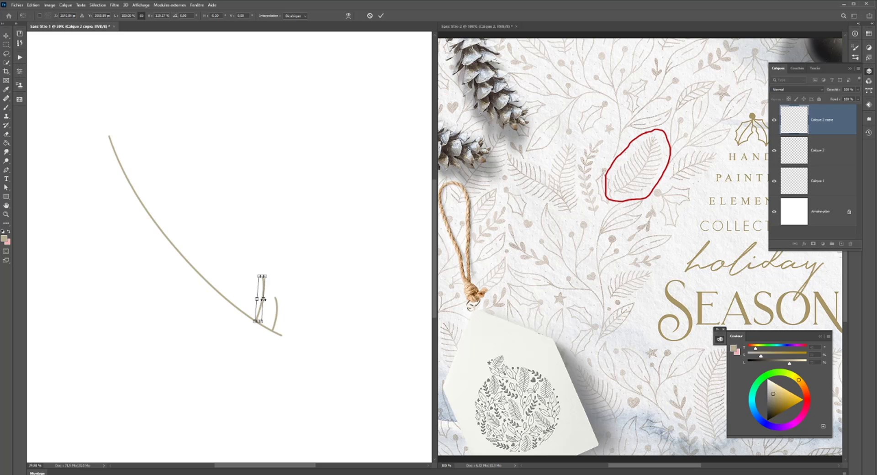
key("Return")
left_click_drag(260, 318, 267, 322)
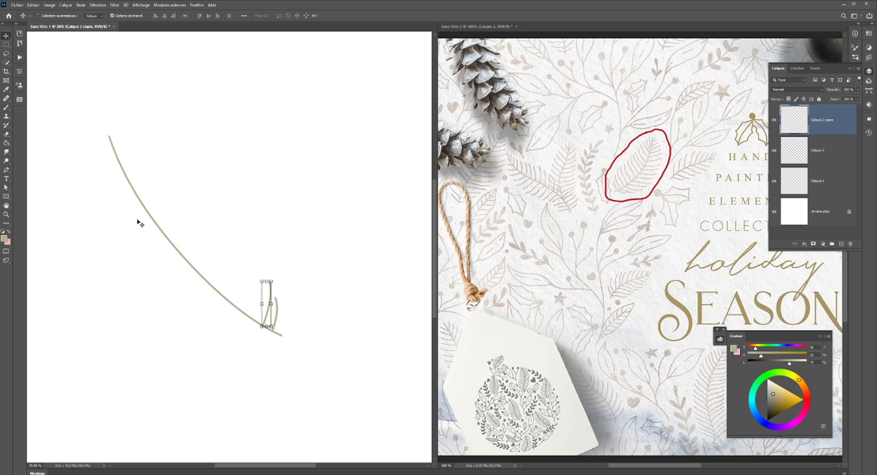
- Draw a third, longer curved branch farther up the stem with the Pen tool, stroke it with the brush and clear the path
left_click(6, 169)
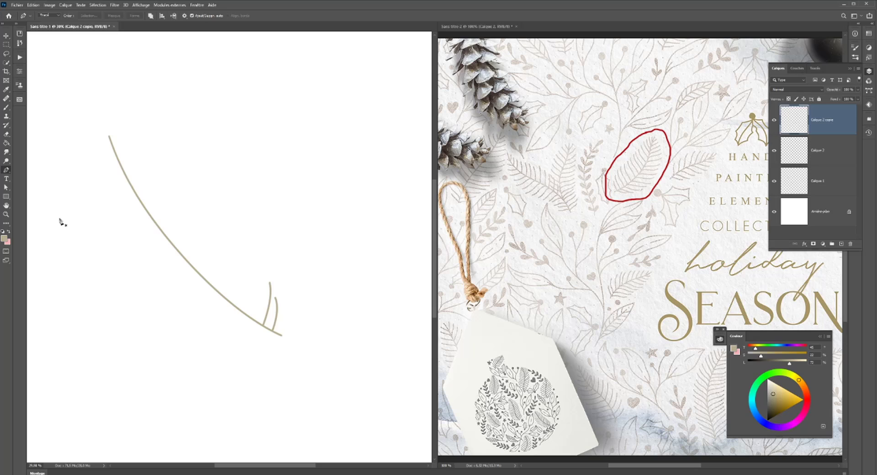
left_click(242, 312)
left_click_drag(265, 271, 263, 253)
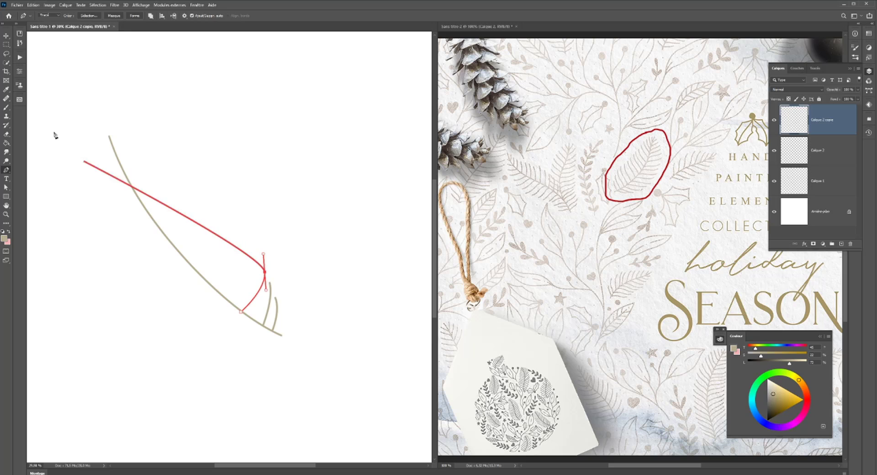
left_click(6, 109)
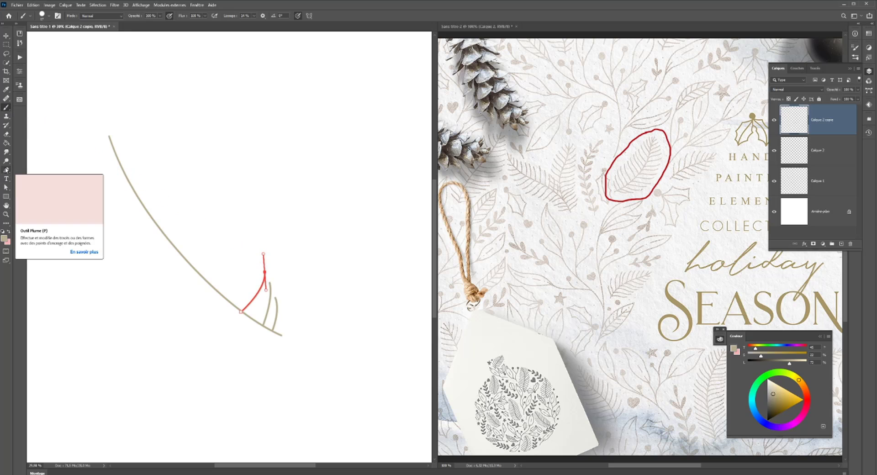
left_click(6, 169)
key("Escape")
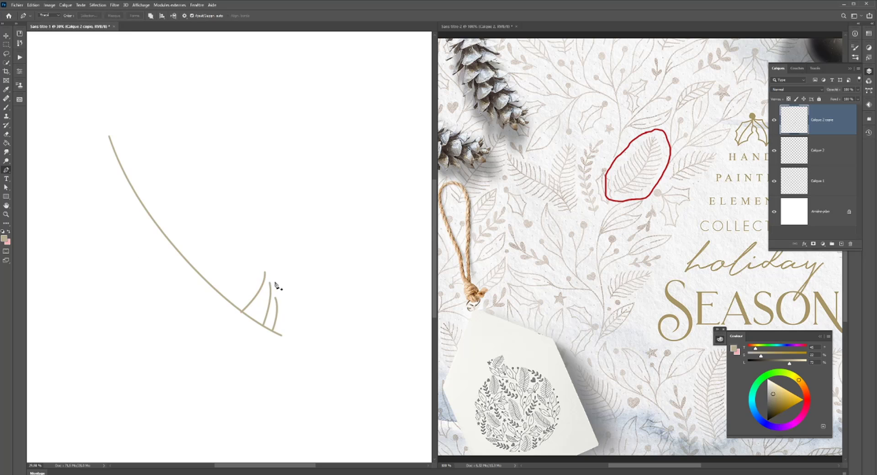
- Try drawing and brush-stroking a fourth branch path with an extra anchor at its tip, and undo both
left_click(229, 300)
left_click_drag(247, 270, 249, 260)
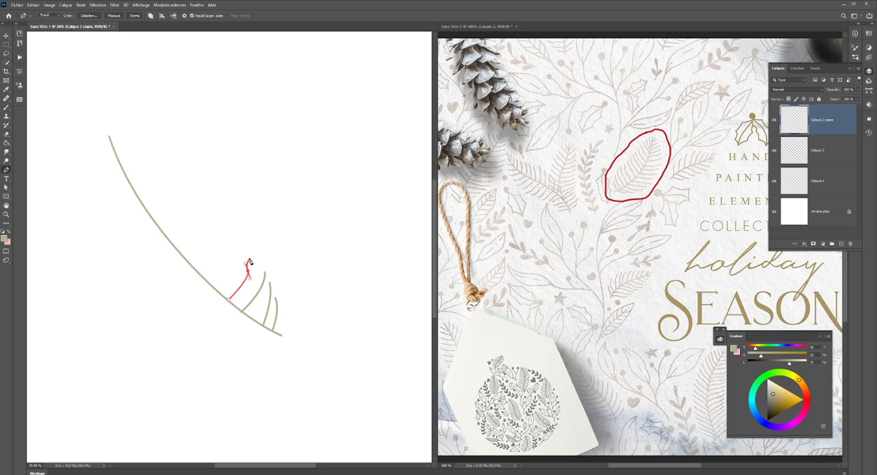
left_click(247, 256)
left_click(6, 108)
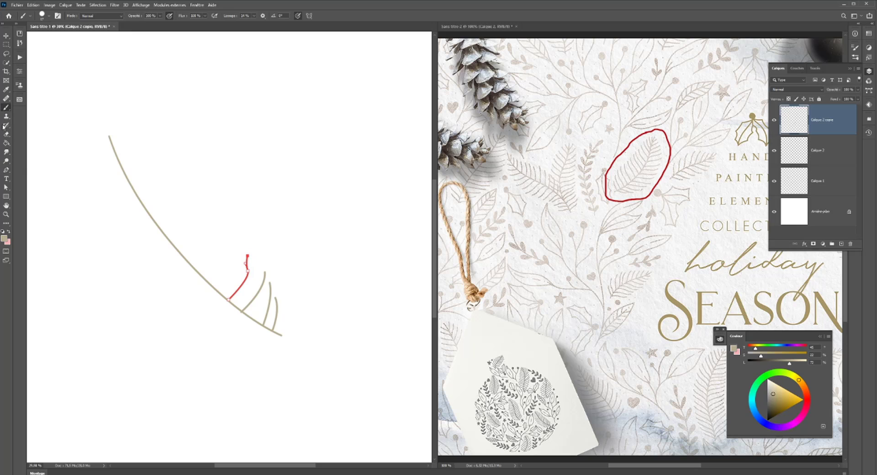
left_click(6, 171)
key("Return")
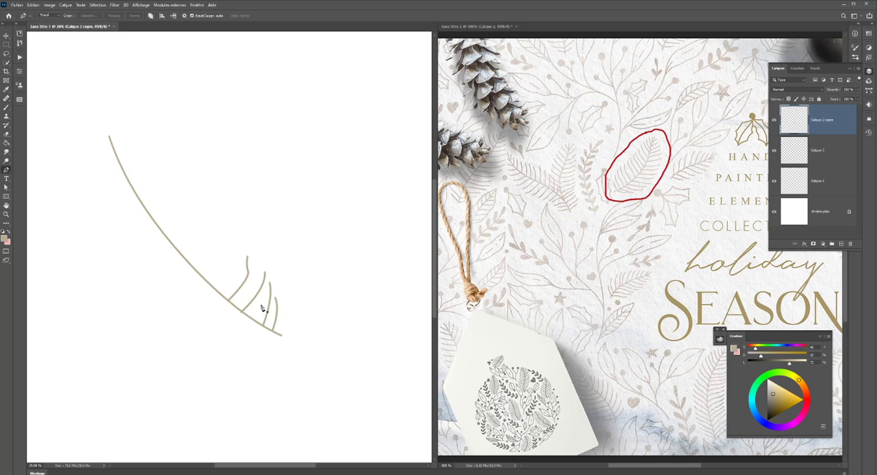
key("ctrl+z")
key("ctrl+z")
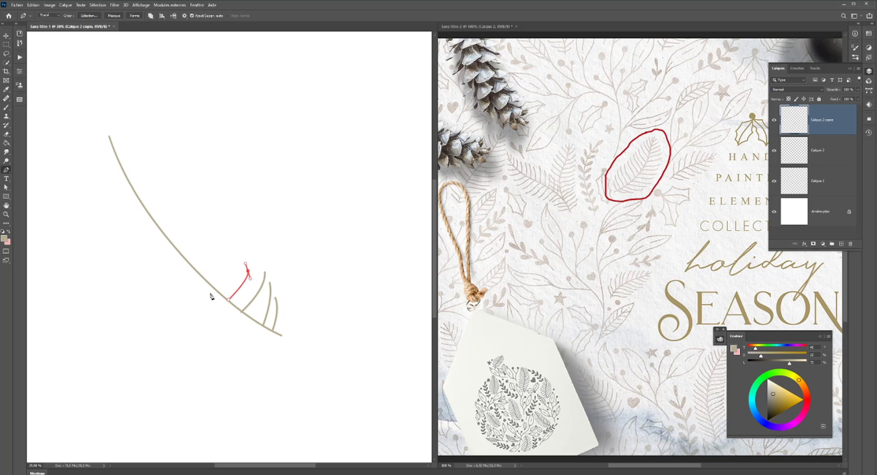
key("ctrl+z")
key("ctrl+z")
key("ctrl+z")
key("Return")
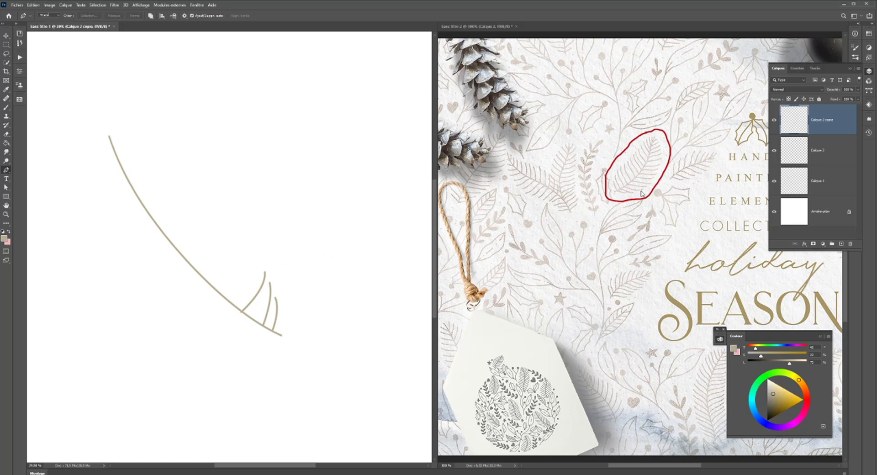
- Try drawing a fourth curved branch on the stem with the Pen tool and stroking it with the brush
left_click(230, 302)
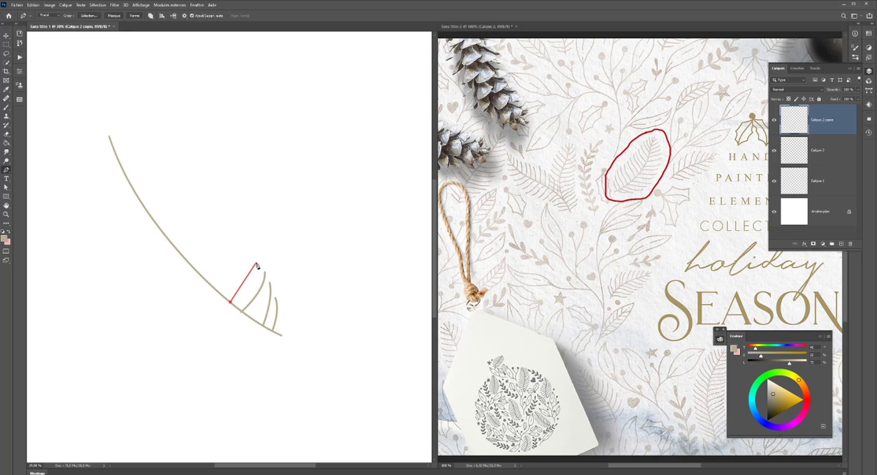
left_click_drag(256, 261, 257, 235)
key("b")
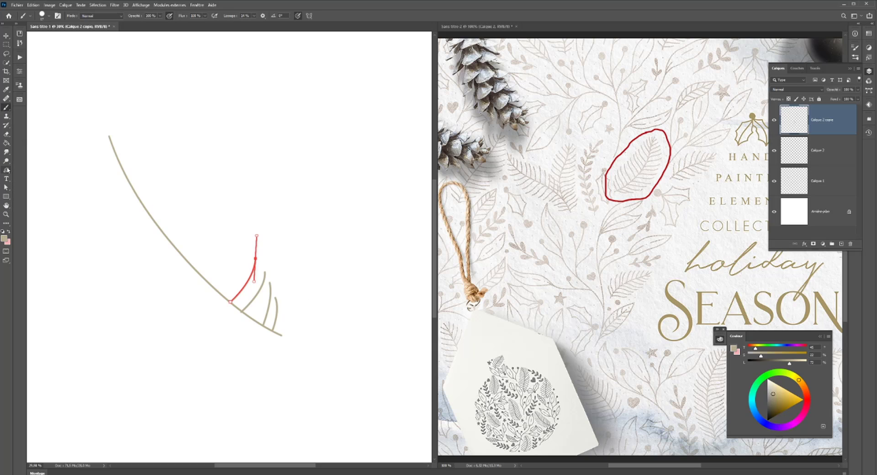
left_click(6, 170)
key("Return")
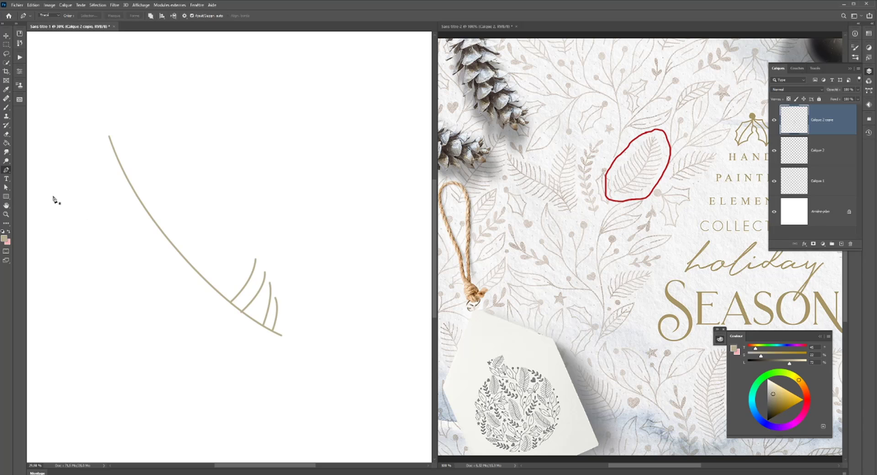
key("ctrl+z")
- Try a taller, steeper fourth branch path from the same stem point, stroke it with the brush and clear the path
left_click(231, 300)
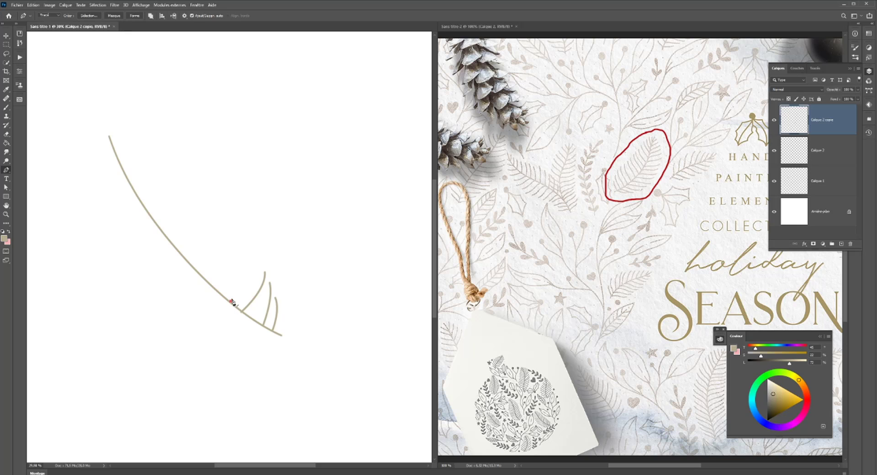
left_click_drag(243, 247, 244, 217)
left_click(5, 107)
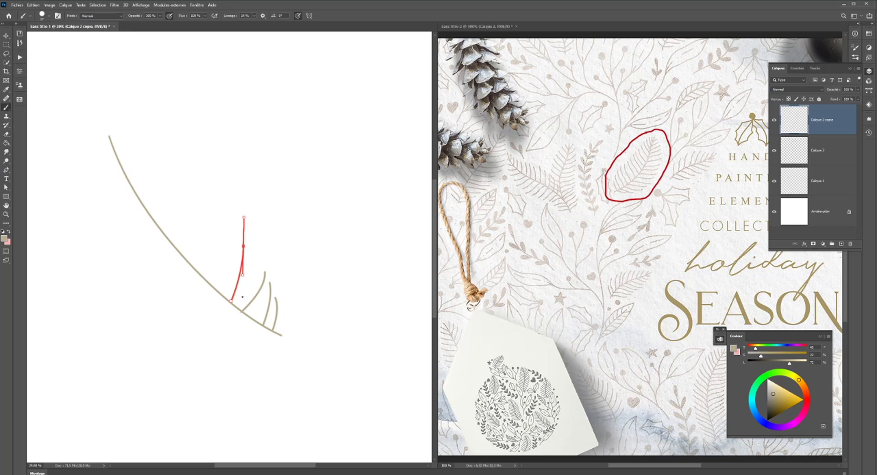
left_click(6, 170)
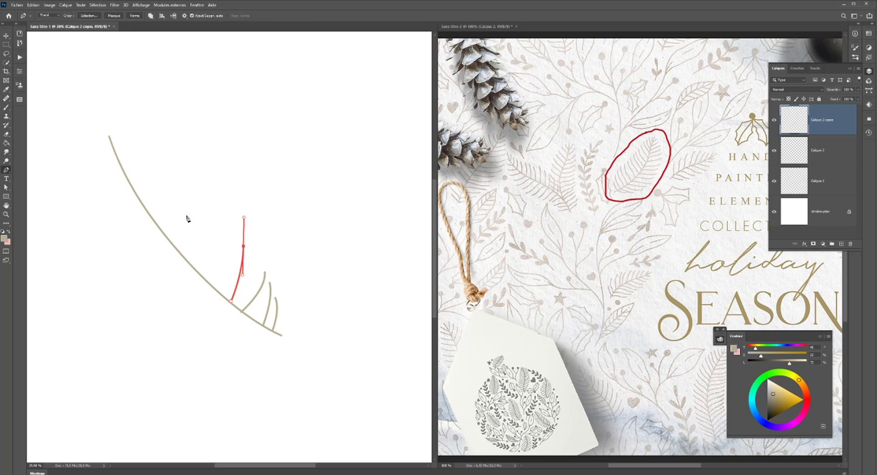
key("Return")
scroll(228, 249, "down", 3)
scroll(256, 290, "up", 3)
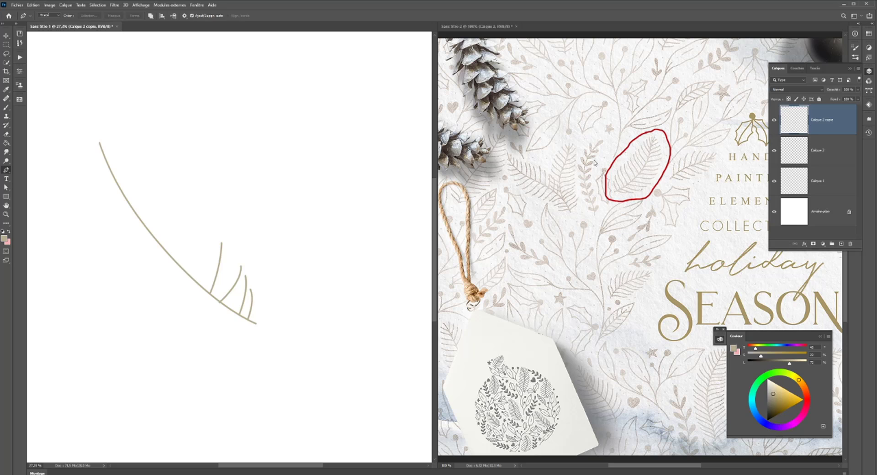
- Undo the long branches and the second branch's reshaping, back to two identical short branches on the stem
key("ctrl+z")
left_click_drag(241, 266, 240, 250)
key("ctrl+z")
key("ctrl+z")
key("ctrl+z")
- Duplicate the short branch repeatedly at regular intervals along the upper side of the stem up to its tip
left_click(6, 35)
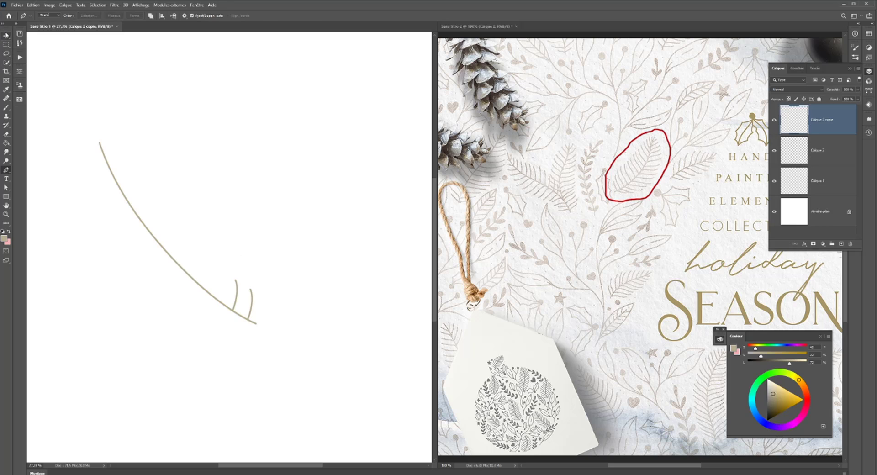
left_click_drag(235, 305, 193, 267)
mouse_move(193, 267)
left_mouse_down()
mouse_move(160, 234)
mouse_move(109, 152)
left_mouse_up()
scroll(303, 280, "down", 3)
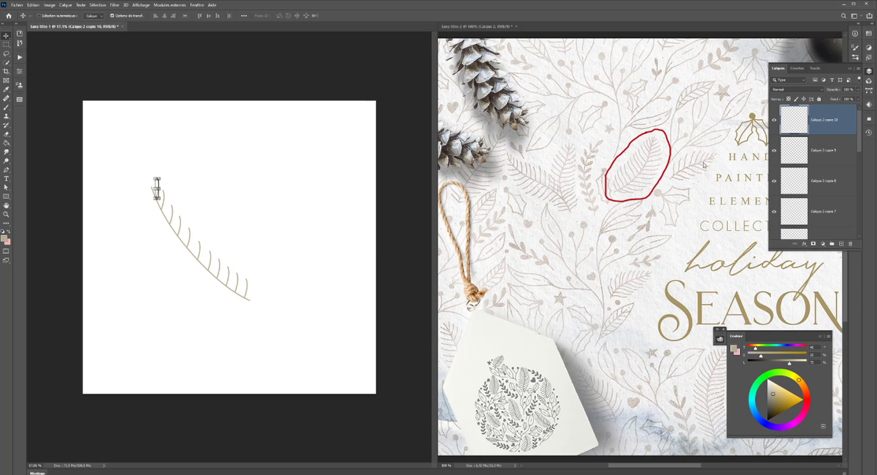
- Select all the branch layers without the stem and place a duplicate of the whole set below and left of the stem
scroll(831, 160, "down", 5)
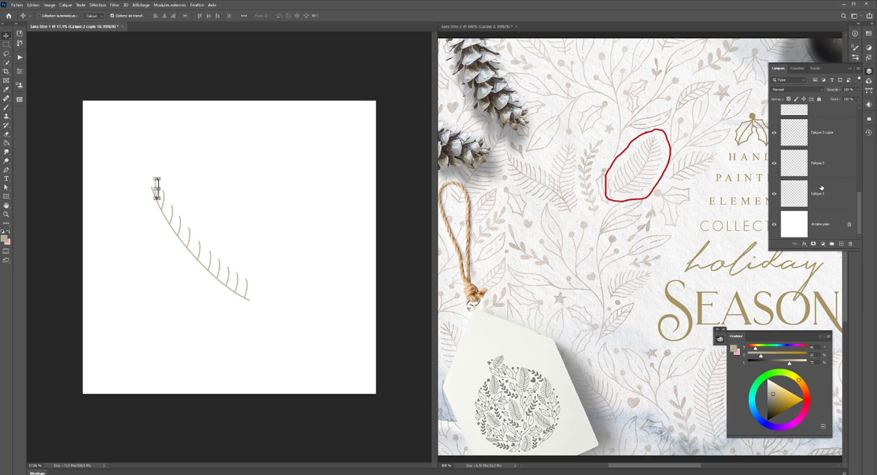
left_click(824, 155, "shift")
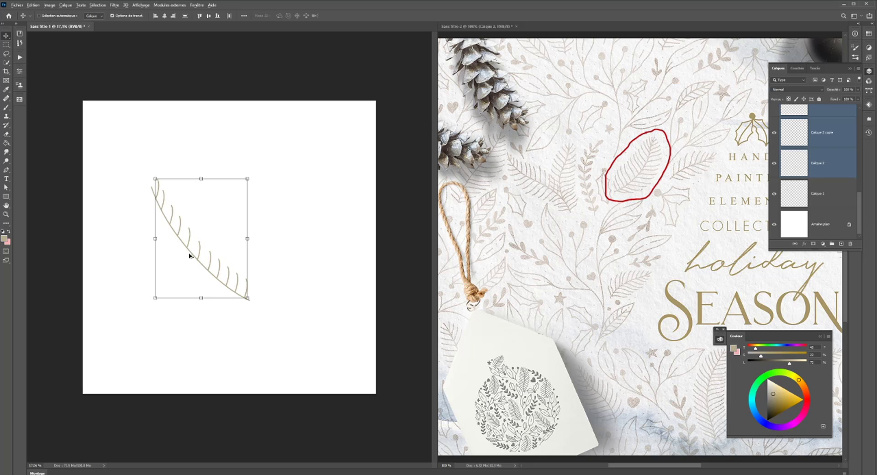
left_click_drag(200, 251, 170, 296)
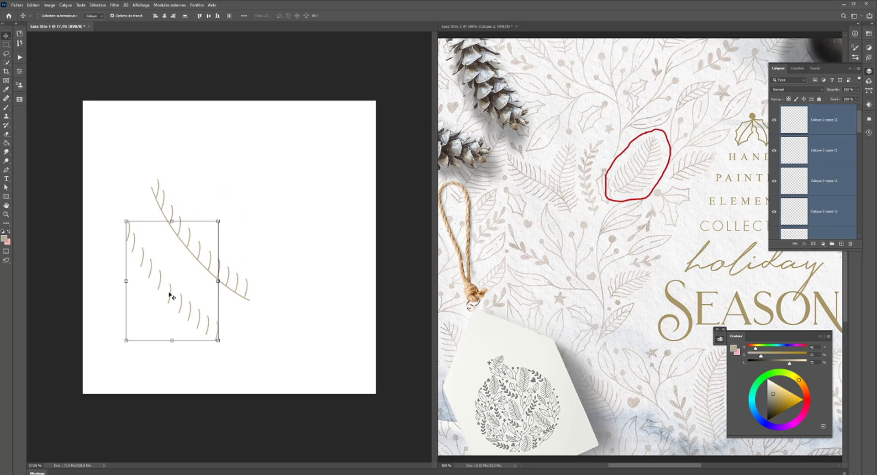
- Free-transform the duplicated branch set, flipping it horizontally, vertically, and horizontally again
key("ctrl+t")
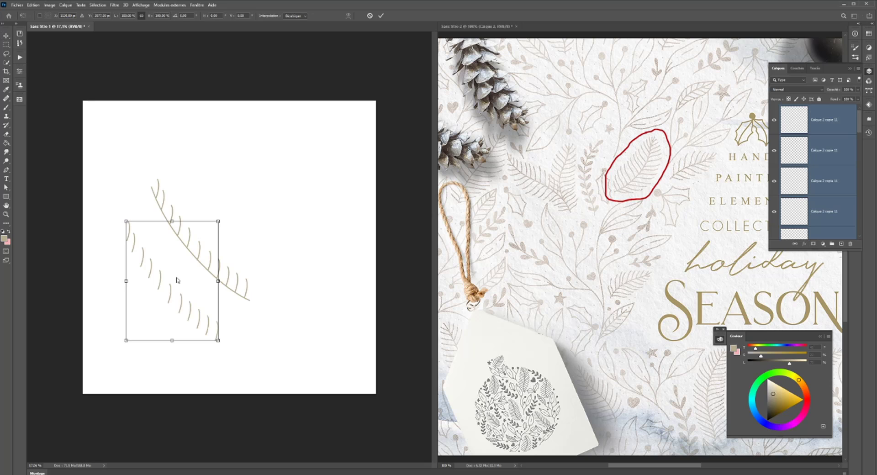
right_click(177, 280)
left_click(221, 391)
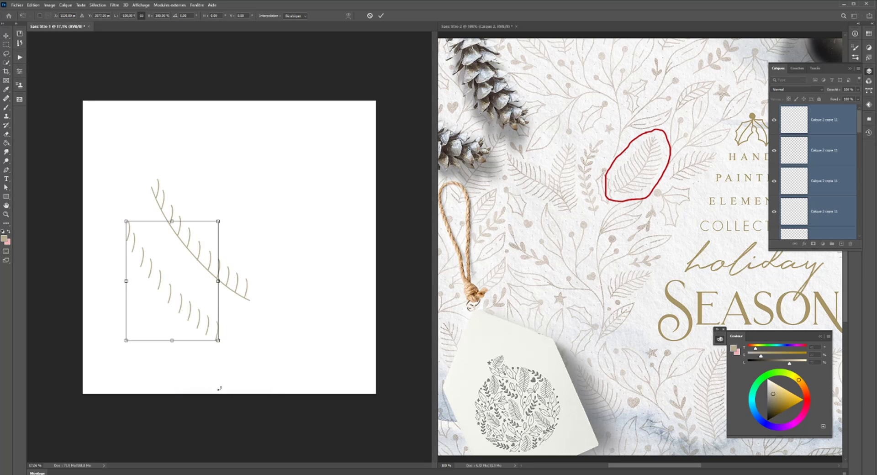
right_click(186, 289)
left_click(233, 412)
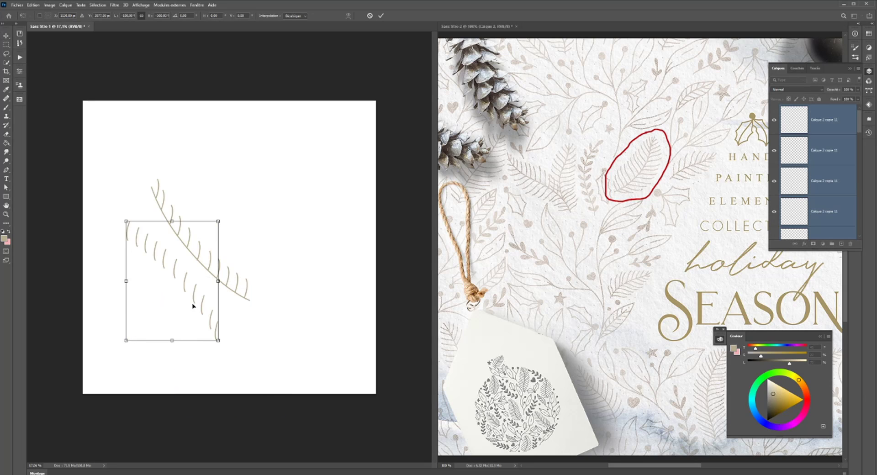
right_click(199, 301)
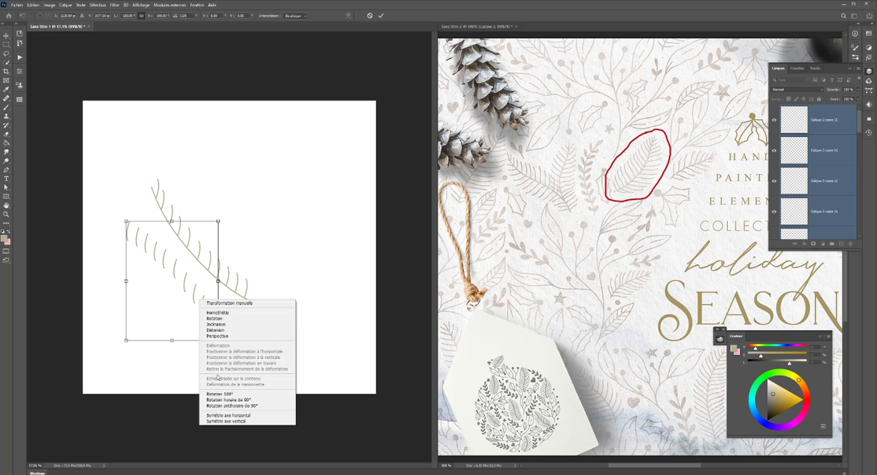
left_click(233, 414)
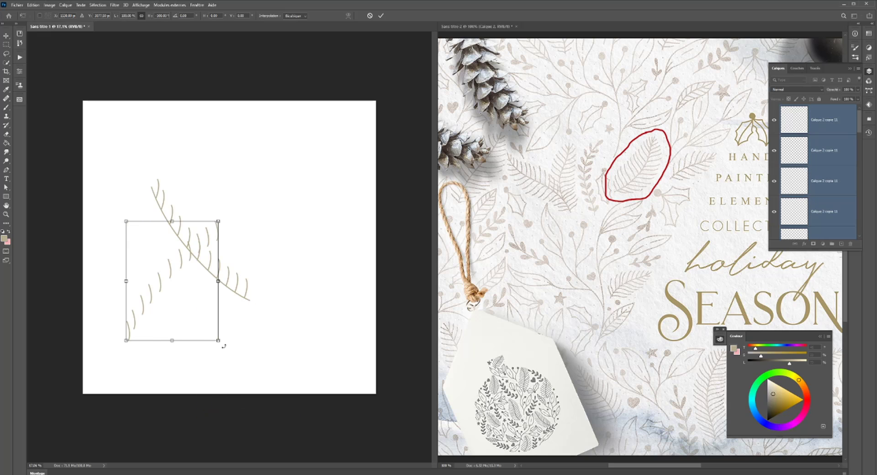
- Rotate the flipped branch set counter-clockwise and distort it so its bases meet the lower side of the stem, and apply the transform
mouse_move(224, 346)
left_mouse_down()
mouse_move(266, 304)
mouse_move(290, 207)
mouse_move(266, 194)
left_mouse_up()
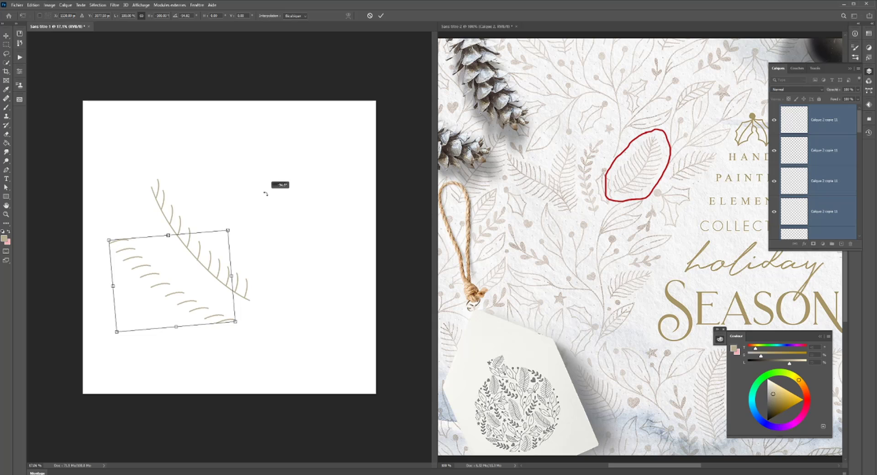
left_click_drag(182, 296, 190, 274)
left_click_drag(117, 217, 139, 197)
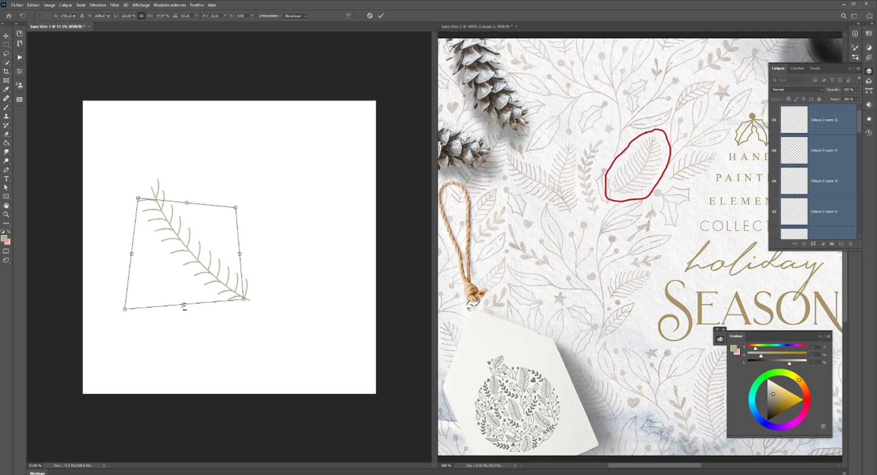
left_click_drag(184, 305, 184, 307)
key("Return")
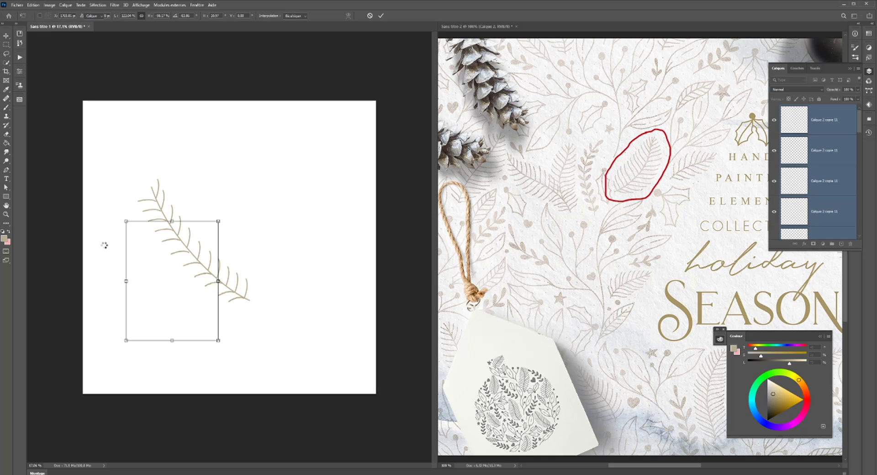
- Reduce the layer selection to a single lower-side branch near the stem's base and extend the layer list to show more layers
scroll(102, 244, "up", 2)
scroll(205, 251, "up", 2)
scroll(211, 292, "up", 3)
scroll(212, 293, "down", 2)
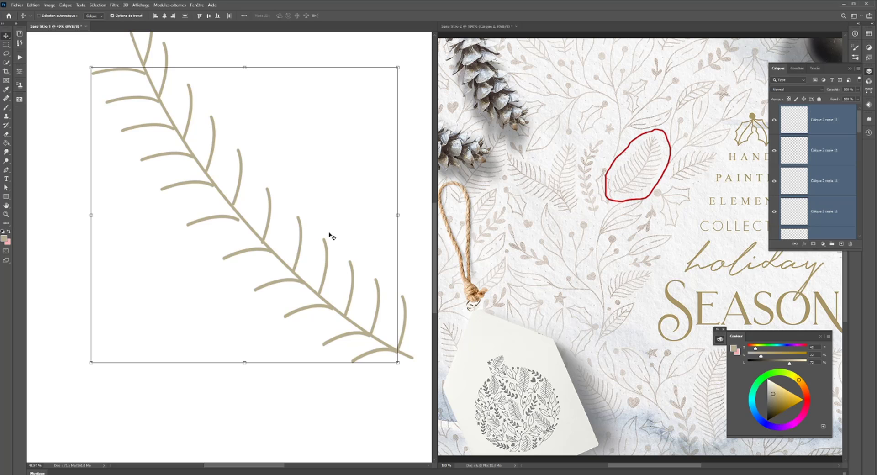
left_click(232, 227)
left_click_drag(232, 218, 691, 81)
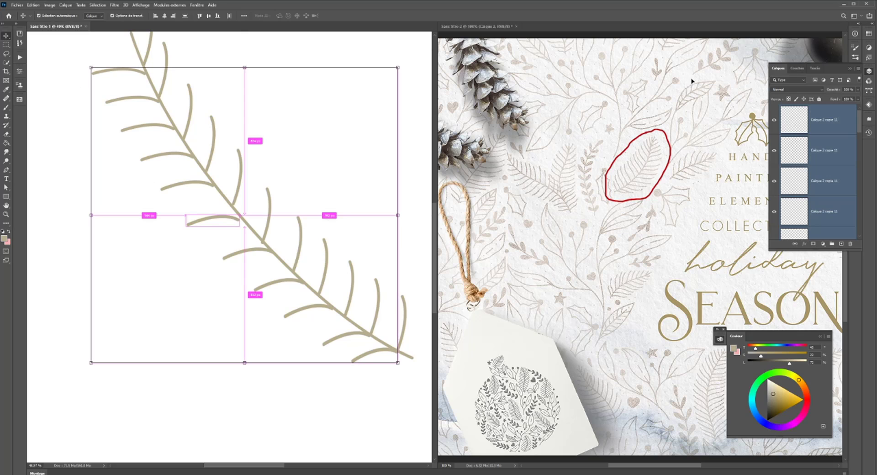
left_click(837, 159)
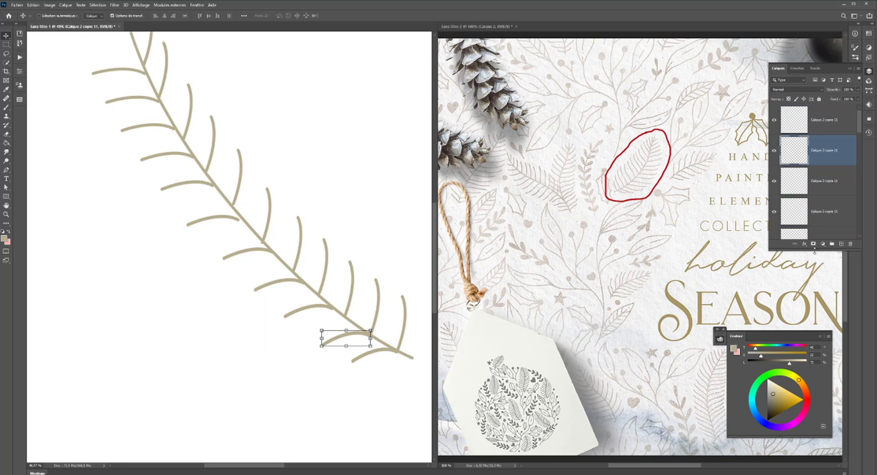
left_click_drag(814, 250, 815, 315)
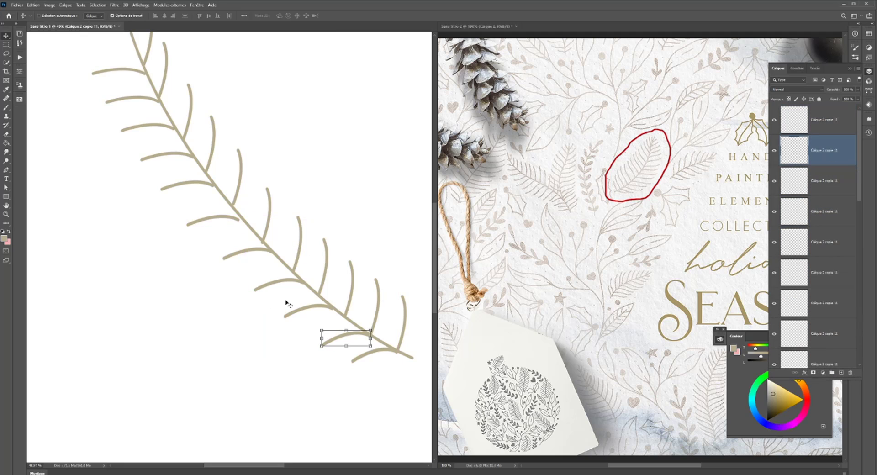
- Nudge the third lower-side branch from the stem's base slightly right so it joins the stem
left_click(306, 311, "ctrl")
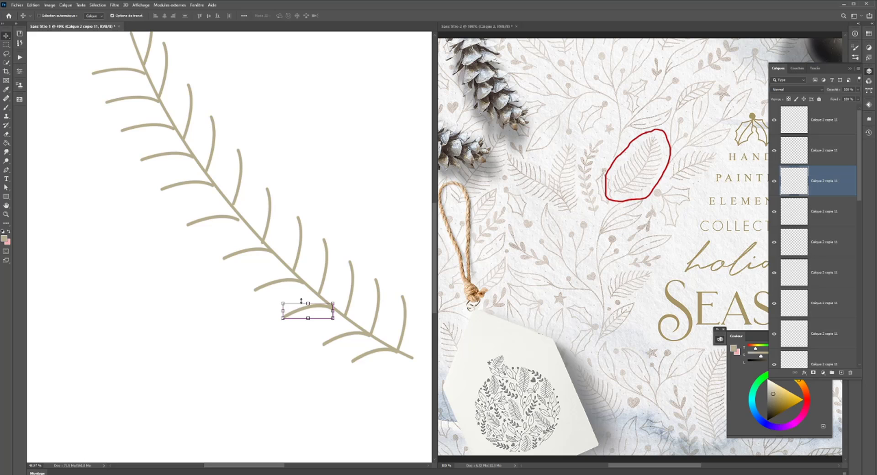
key("Right")
key("Right")
key("Right")
key("Right")
key("Right")
key("Right")
key("ctrl")
- Shift the sixth and seventh lower-side branches from the stem's base slightly right until they meet the stem
left_click(262, 287)
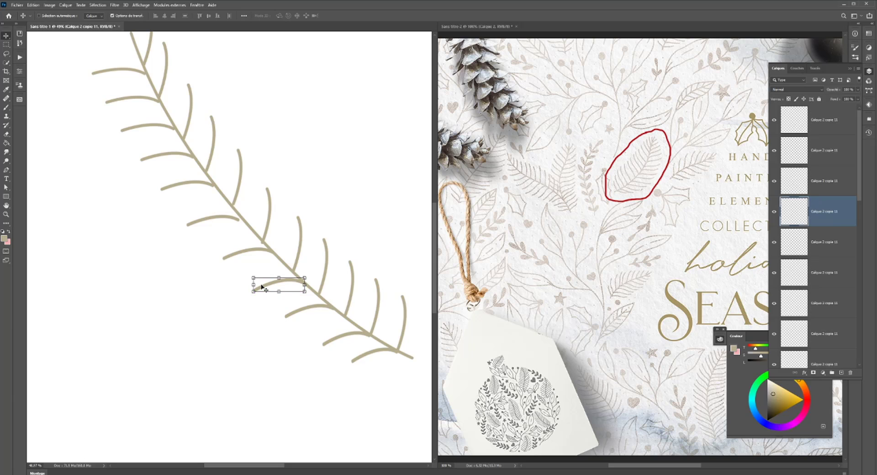
left_click(228, 219, "ctrl")
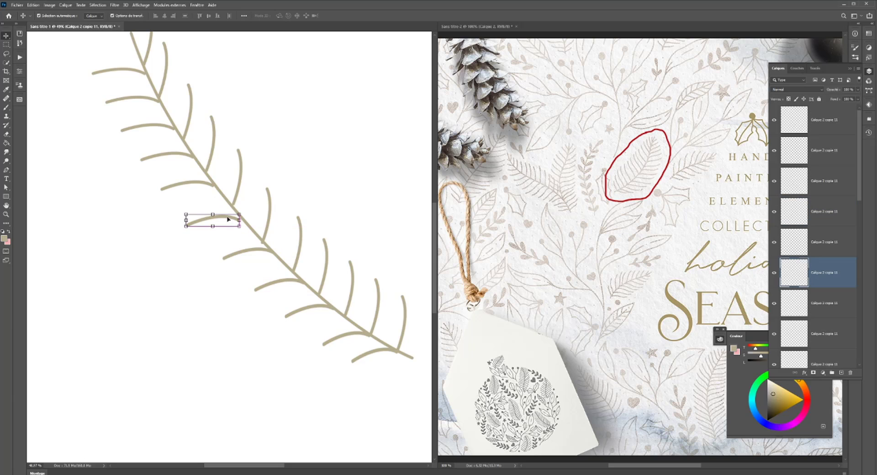
left_click_drag(231, 219, 236, 223)
key("Right")
key("Right")
key("Right")
key("Right")
left_click(199, 185)
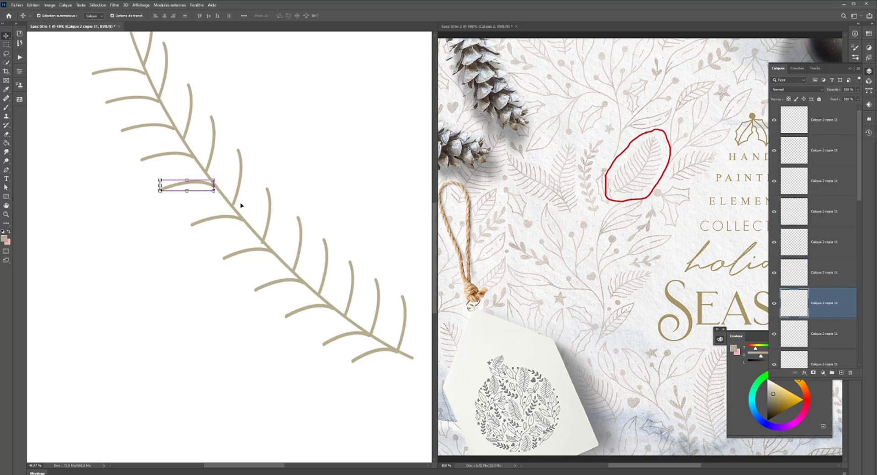
key("Right")
key("Right")
key("Right")
key("Right")
key("Right")
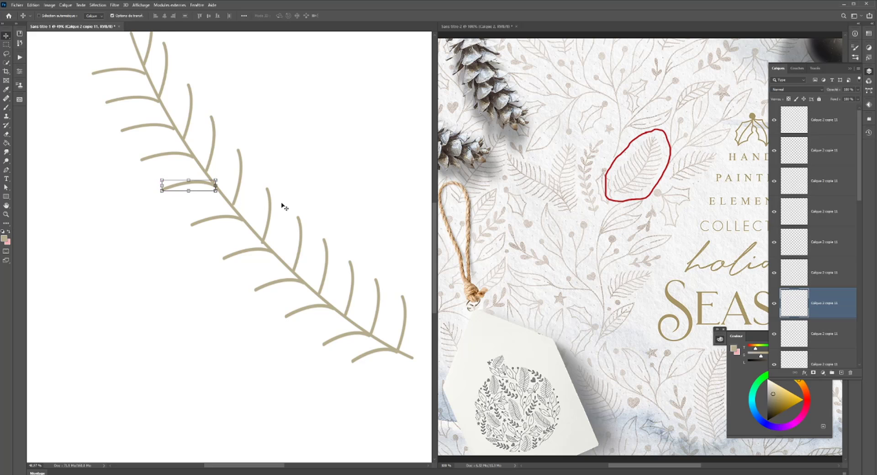
- Nudge the eighth and ninth lower-side branches from the stem's base slightly right so they join the stem
left_click_drag(199, 206, 306, 315)
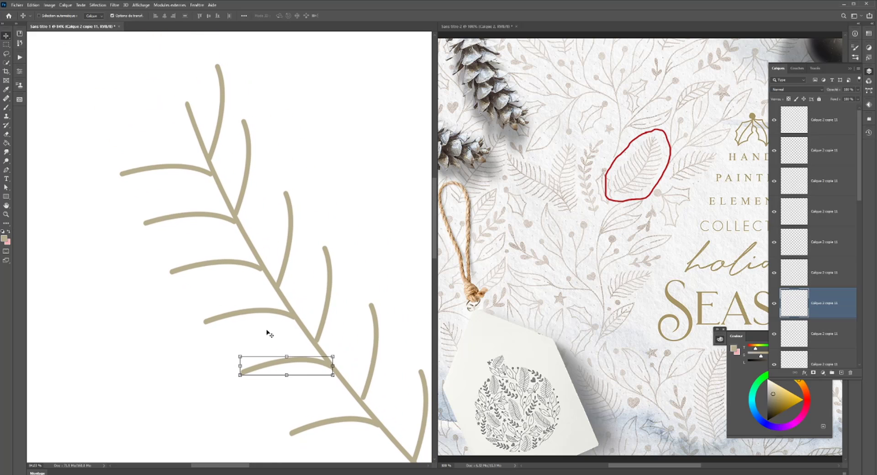
left_click(277, 316)
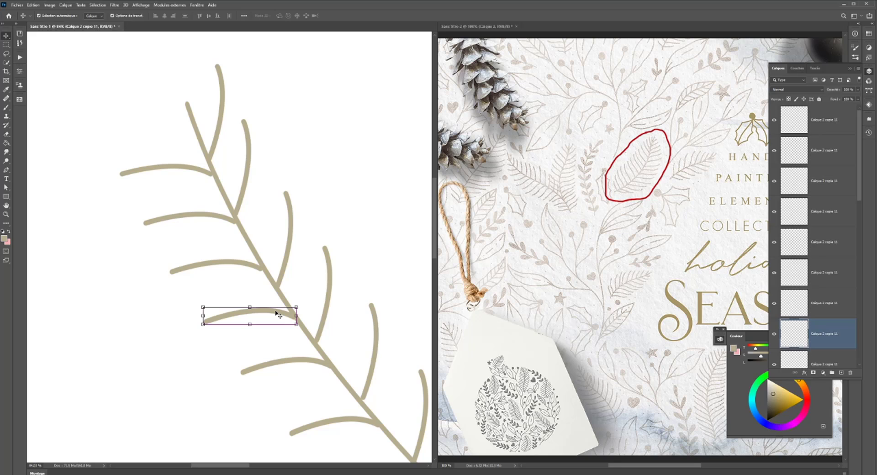
key("Right")
key("Right")
key("Right")
key("Right")
key("ctrl")
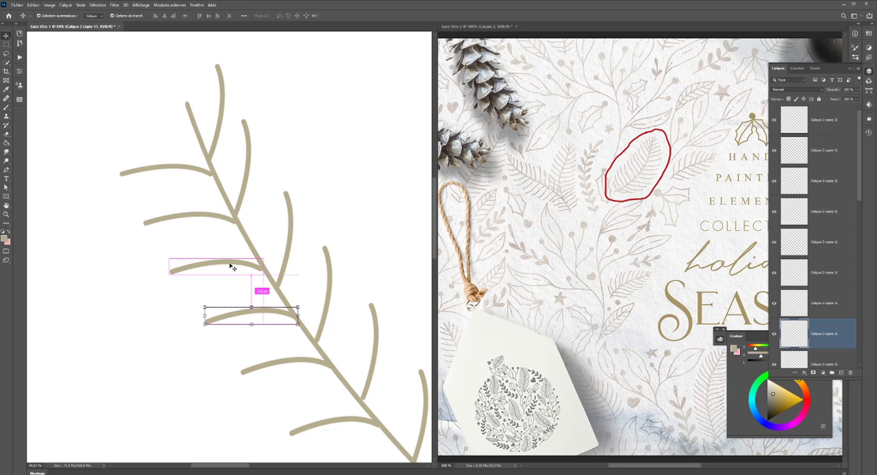
left_click(230, 267, "ctrl")
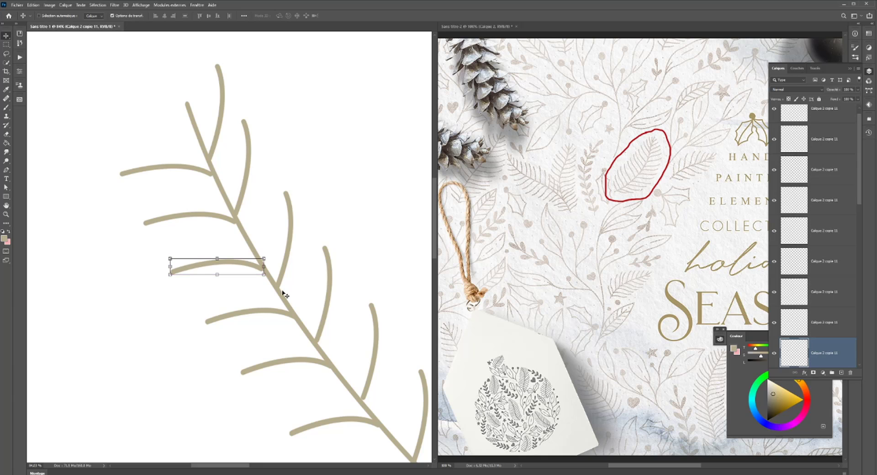
key("Right")
key("Right")
key("Right")
key("Right")
- Nudge the two lower-side branches nearest the stem's tip slightly right onto the stem, and switch to the Eraser tool
left_click(213, 222, "ctrl")
key("Right")
key("Right")
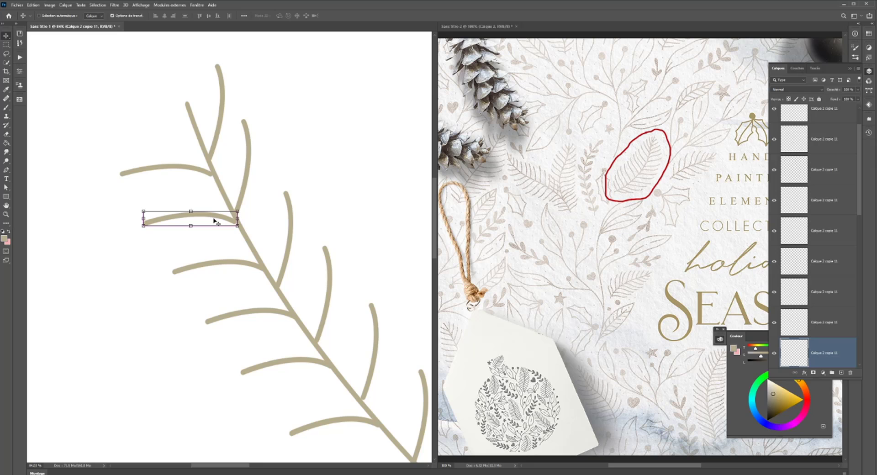
key("Right")
key("Right")
left_click(201, 173, "ctrl")
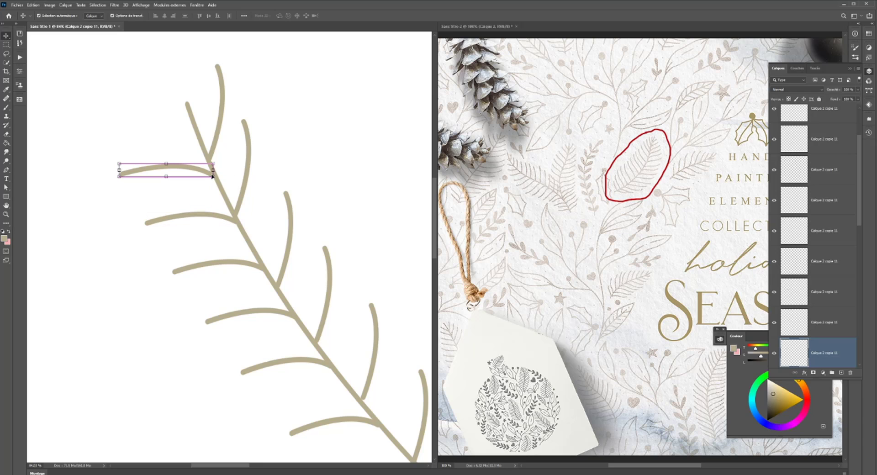
key("Right")
key("Right")
key("Right")
key("e")
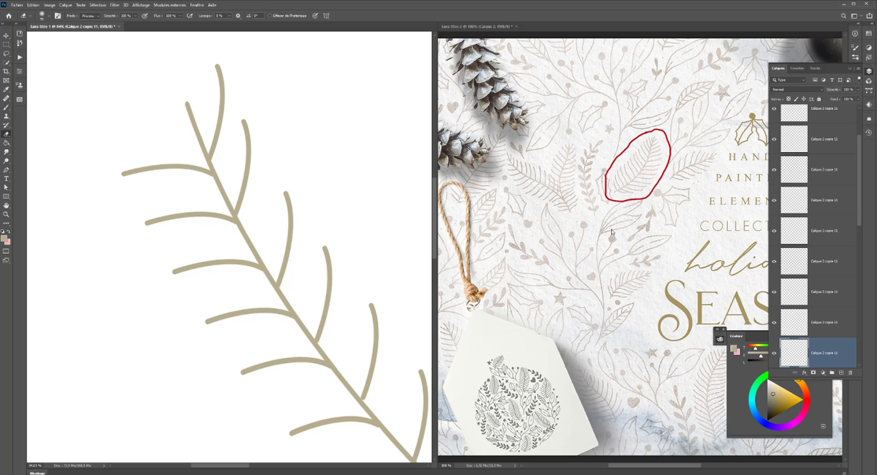
- Identify the stem's layer by briefly hiding and showing it
scroll(800, 234, "down", 5)
left_click(794, 322)
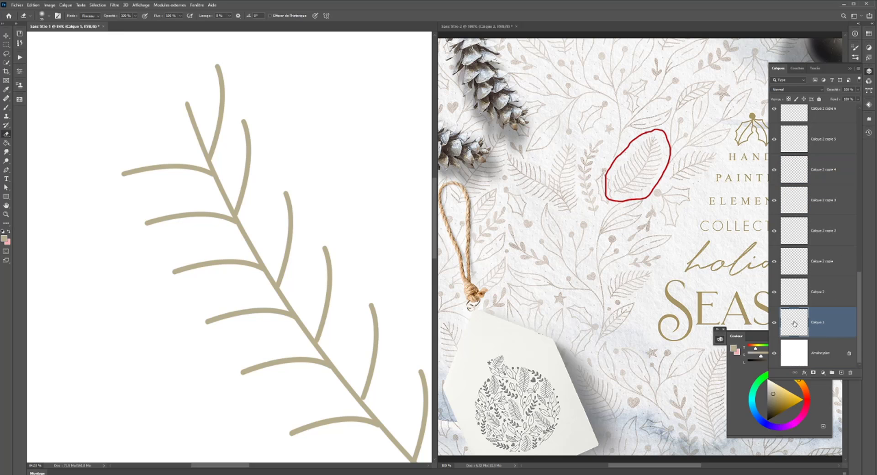
left_click(774, 323)
left_click(774, 322)
scroll(778, 269, "up", 5)
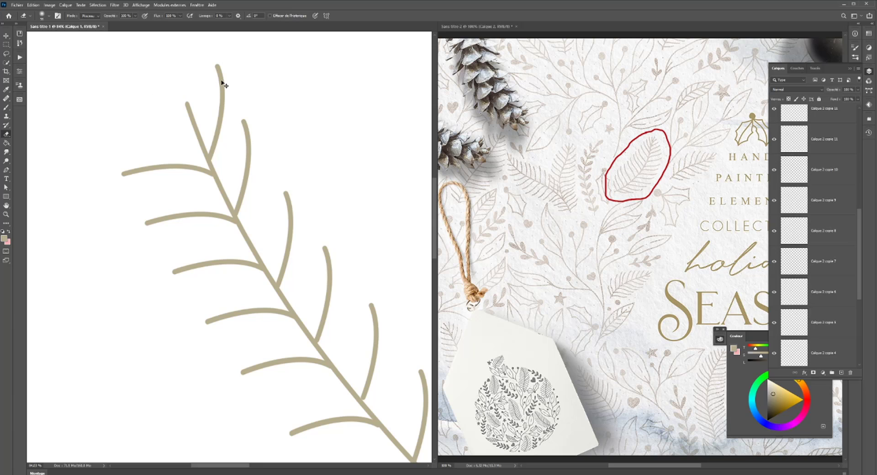
scroll(773, 170, "up", 5)
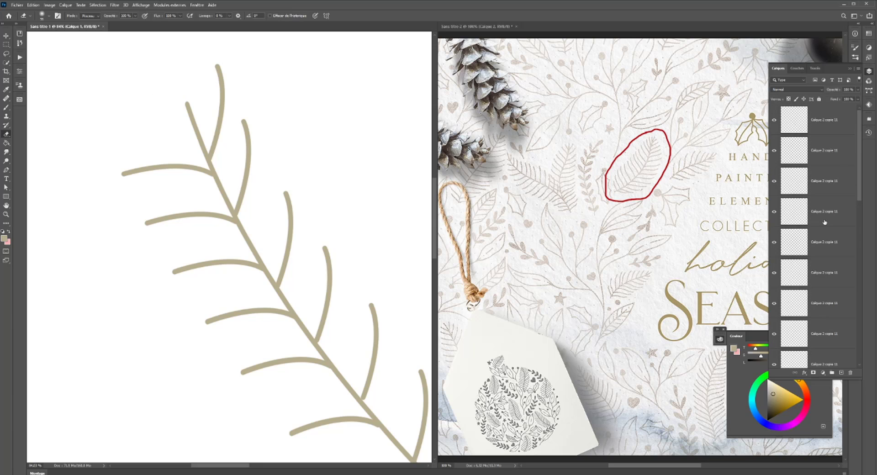
- Shorten the upper-side branch nearest the stem's tip to about two thirds of its height
key("v")
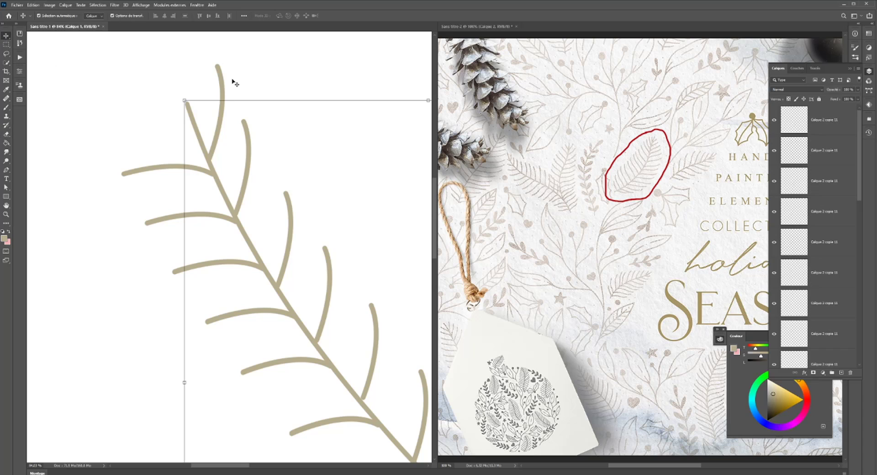
left_click(222, 79)
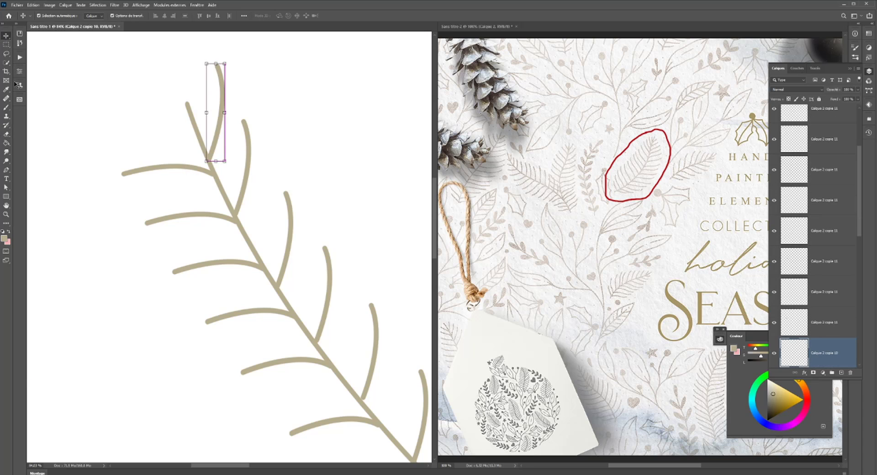
left_click_drag(216, 64, 213, 94)
key("ctrl+minus")
key("ctrl+minus")
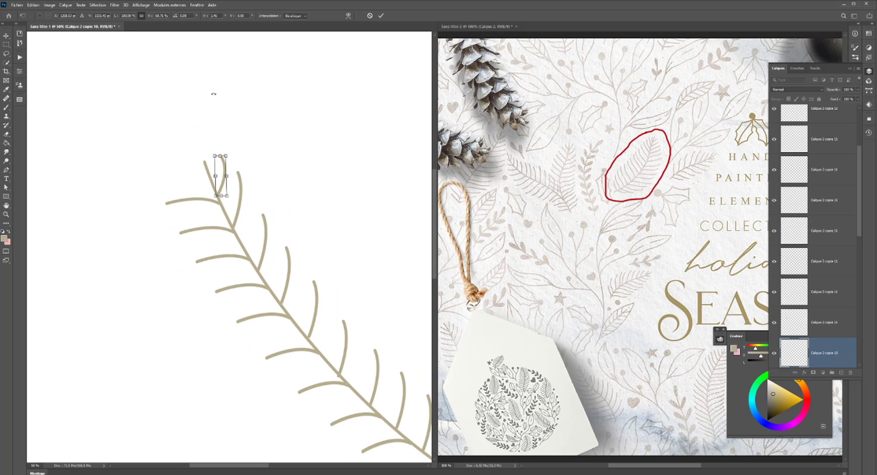
key("ctrl+minus")
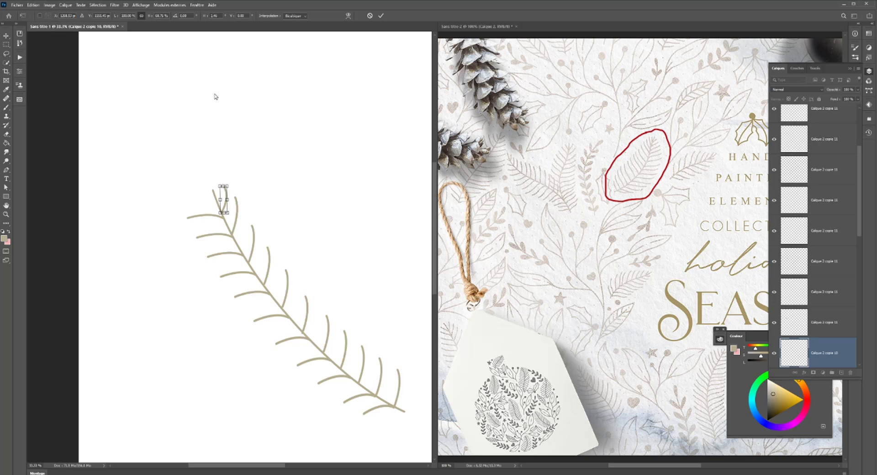
key("Return")
- Reshape the lower-side branch nearest the stem's tip to about half its width, with a steeper slope
left_click(196, 218, "ctrl")
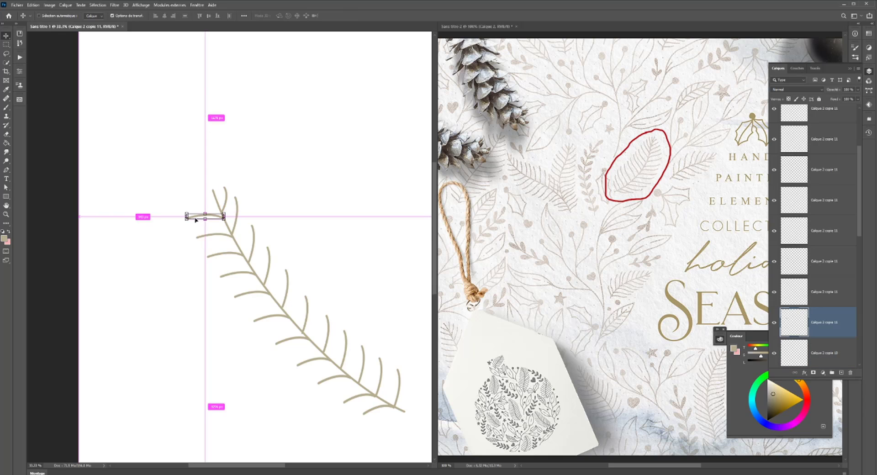
left_click_drag(187, 217, 205, 202)
key("Return")
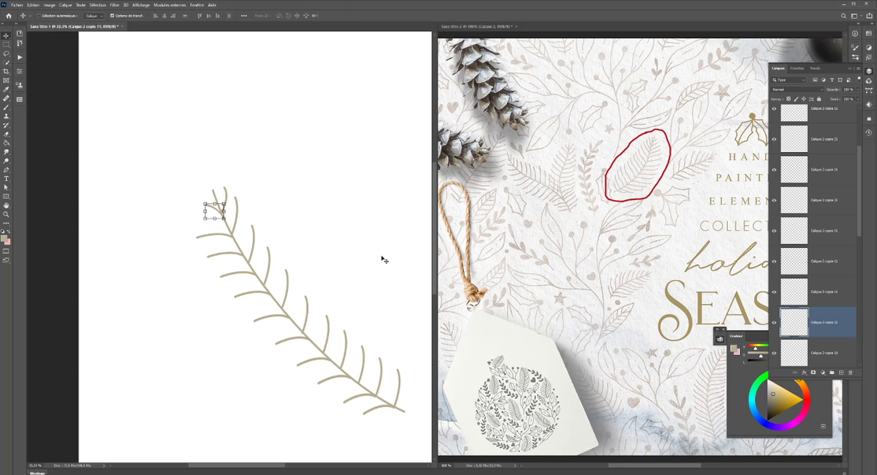
- Try to flip all lower-side branches except the one nearest the stem's tip vertically as one group
left_click(203, 237, "ctrl")
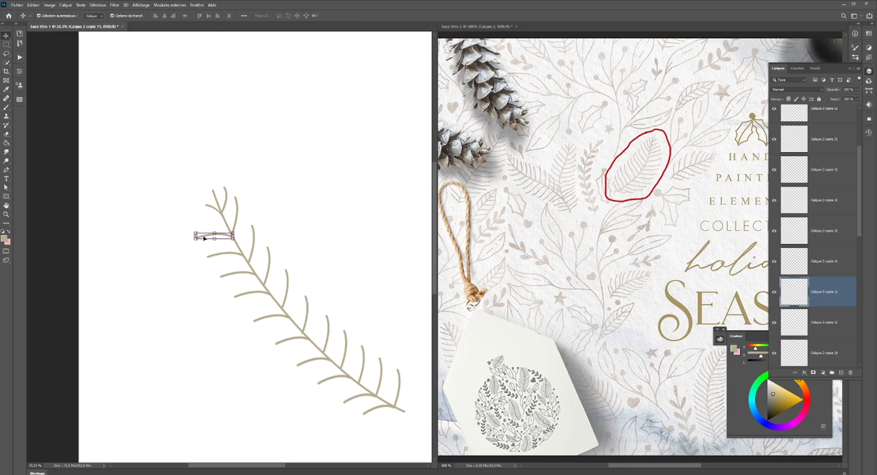
left_click(225, 254, "ctrl+shift")
left_click(241, 276, "ctrl+shift")
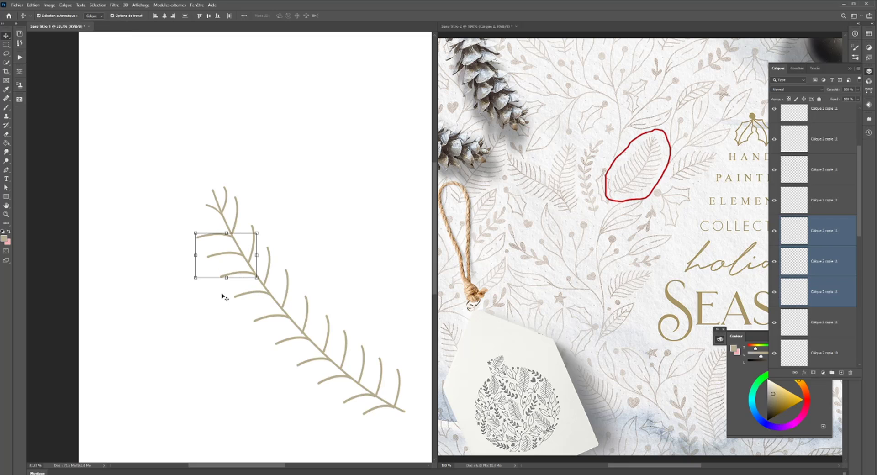
left_click(252, 294, "ctrl+shift")
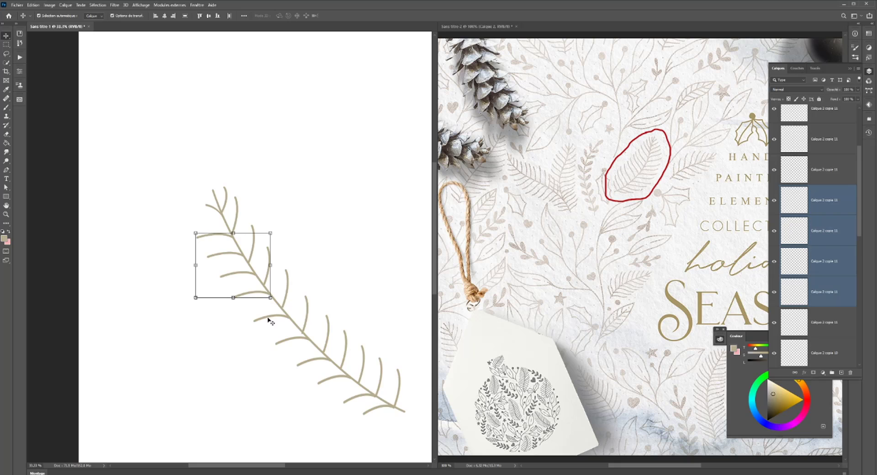
left_click(294, 340, "ctrl+shift")
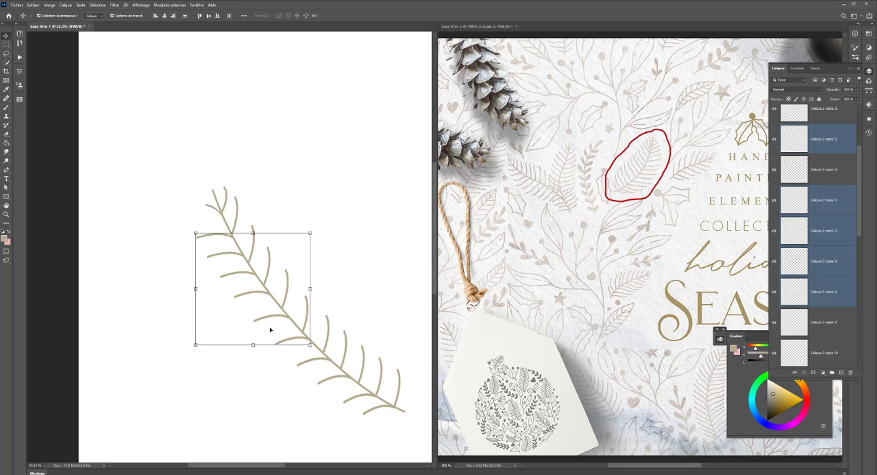
left_click(266, 320, "ctrl+shift")
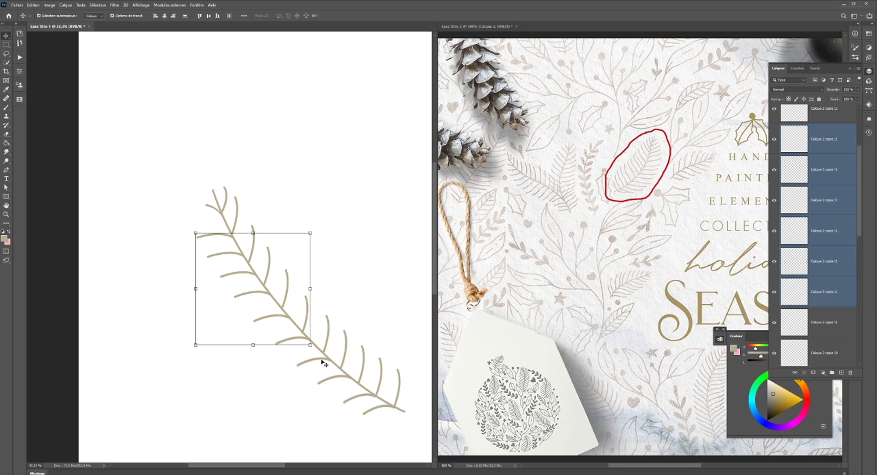
left_click(322, 361, "ctrl+shift")
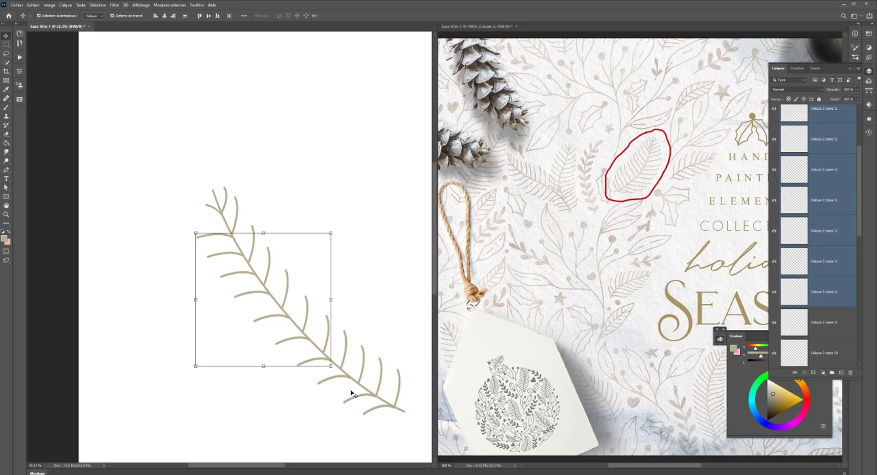
left_click(334, 380, "ctrl+shift")
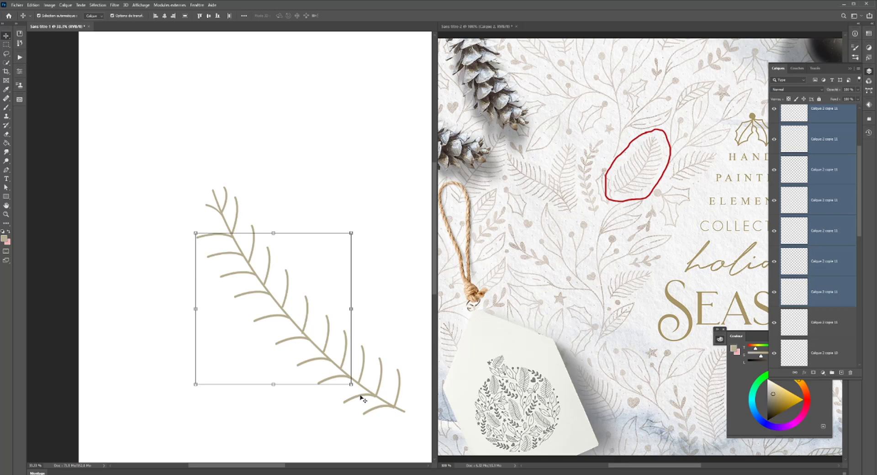
left_click(371, 402, "ctrl+shift")
left_click(384, 406, "ctrl+shift")
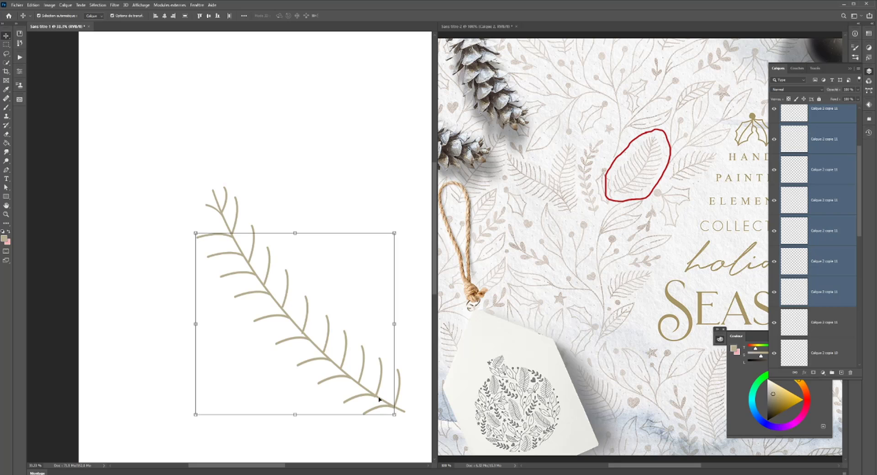
right_click(259, 341)
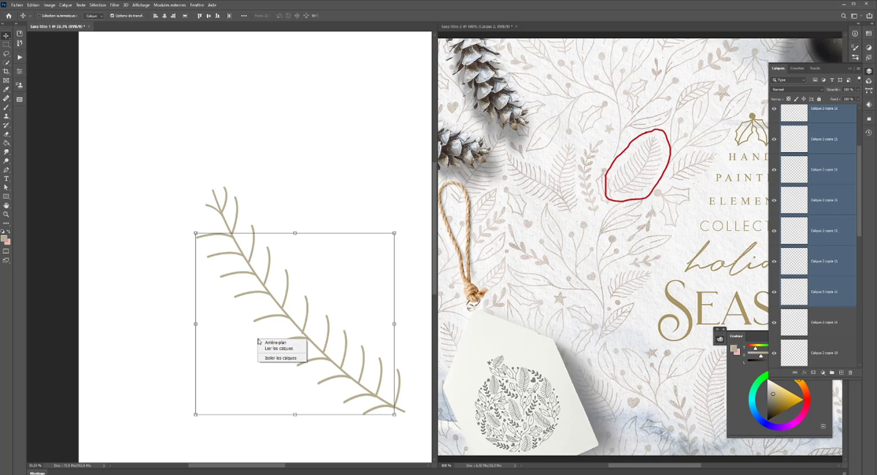
left_click(266, 306)
key("ctrl+t")
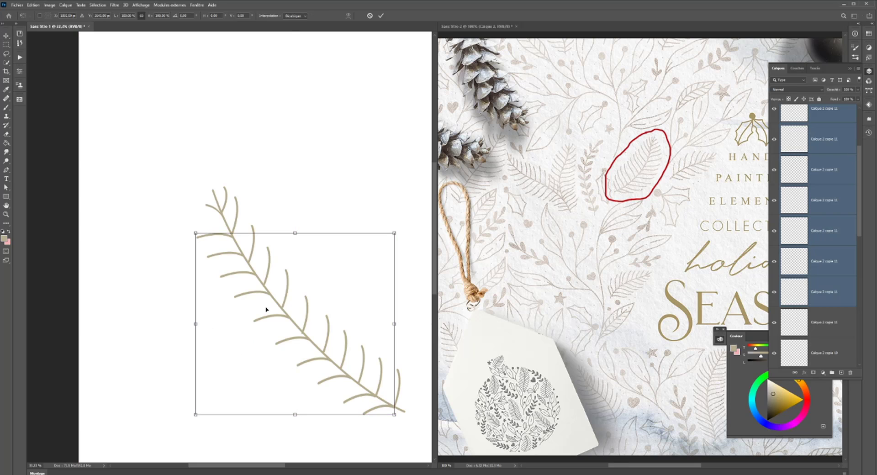
right_click(266, 309)
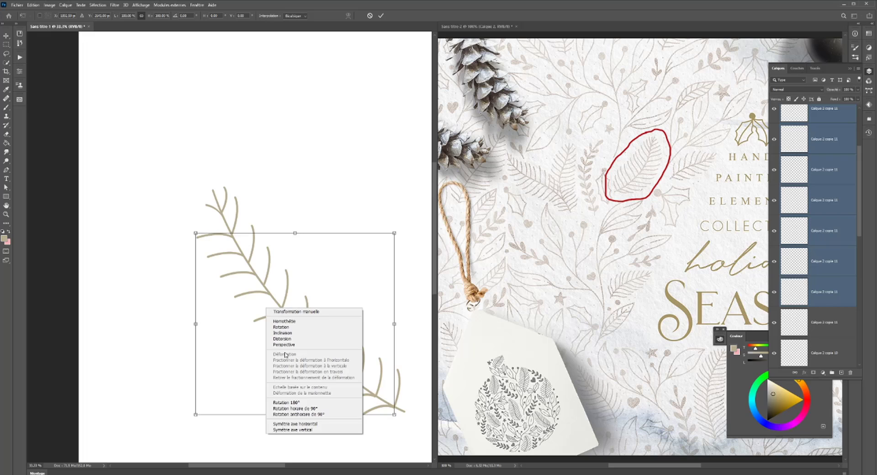
left_click(297, 430)
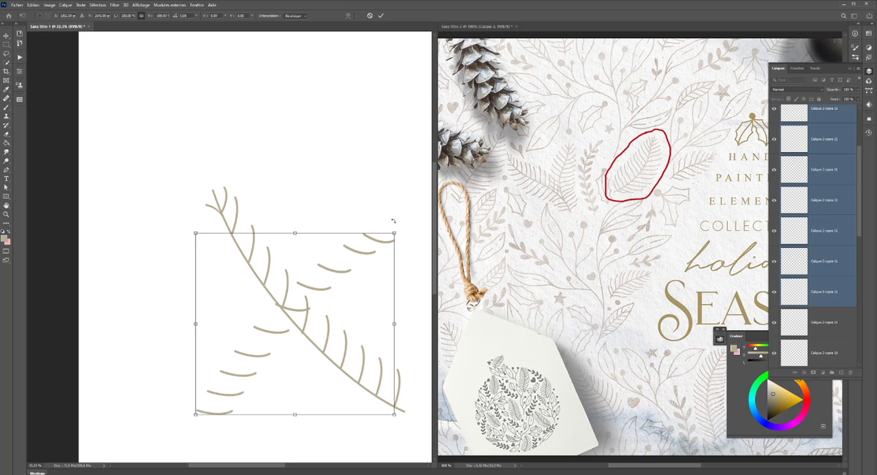
left_click_drag(230, 192, 199, 197)
key("ctrl+z")
key("Return")
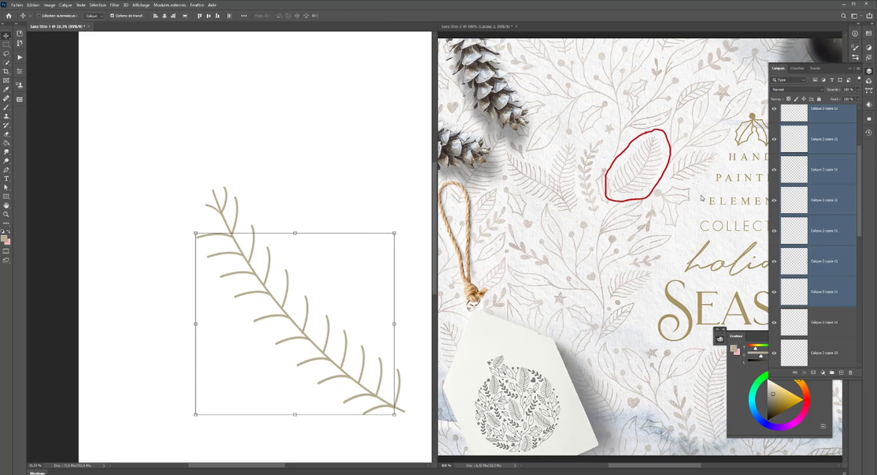
- Flip the second lower-side branch from the stem's tip vertically so it curves the other way
left_click(829, 293)
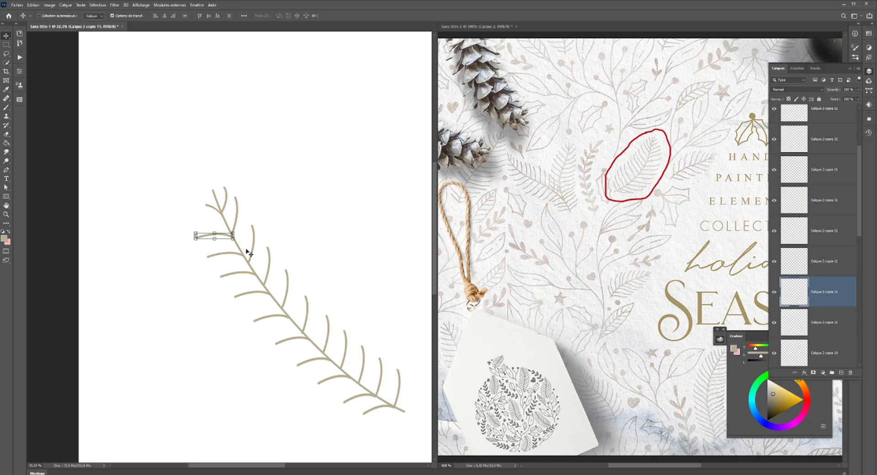
key("ctrl+t")
right_click(197, 232)
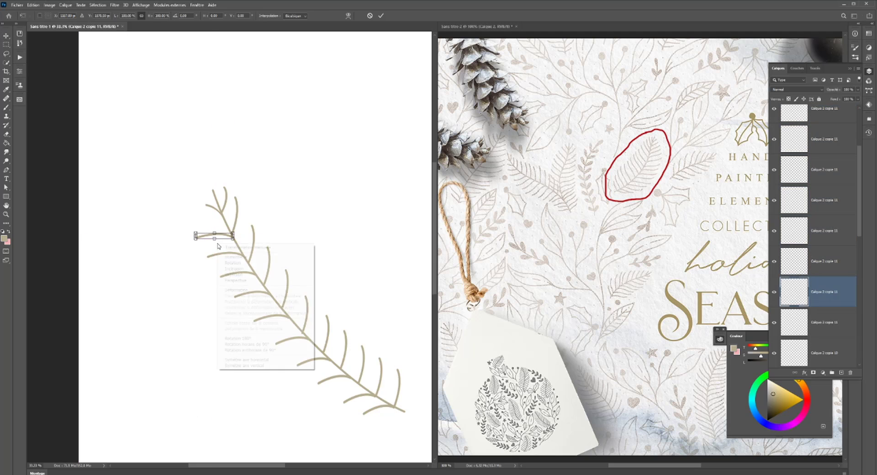
left_click(258, 361)
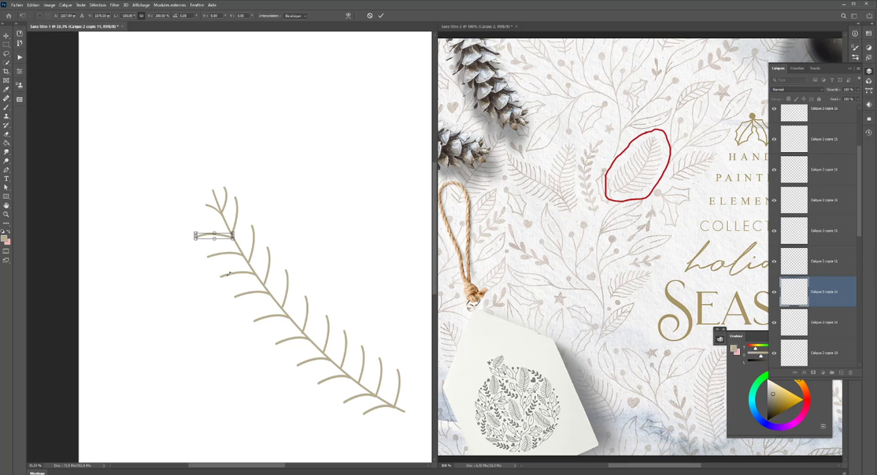
right_click(222, 249)
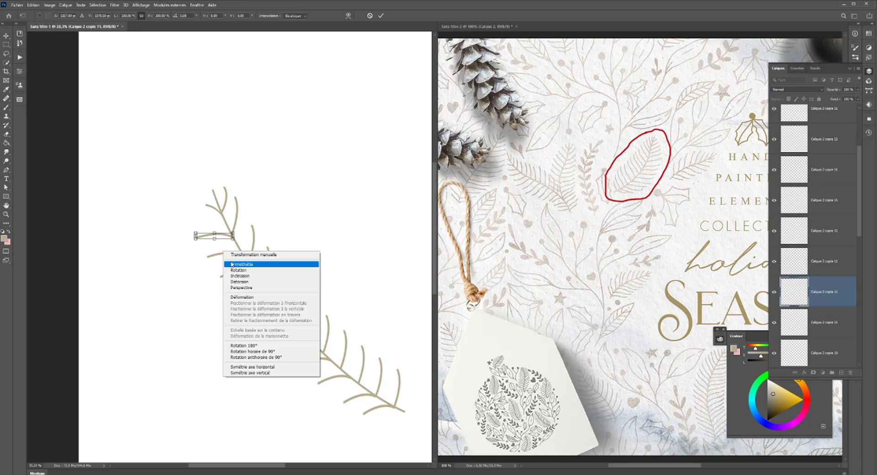
left_click(254, 373)
key("Return")
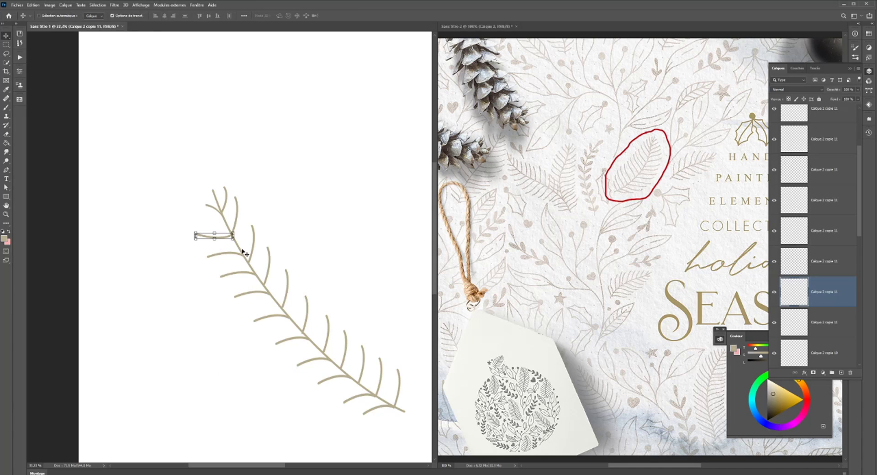
- Flip the third lower-side branch from the stem's tip vertically
left_click(821, 259)
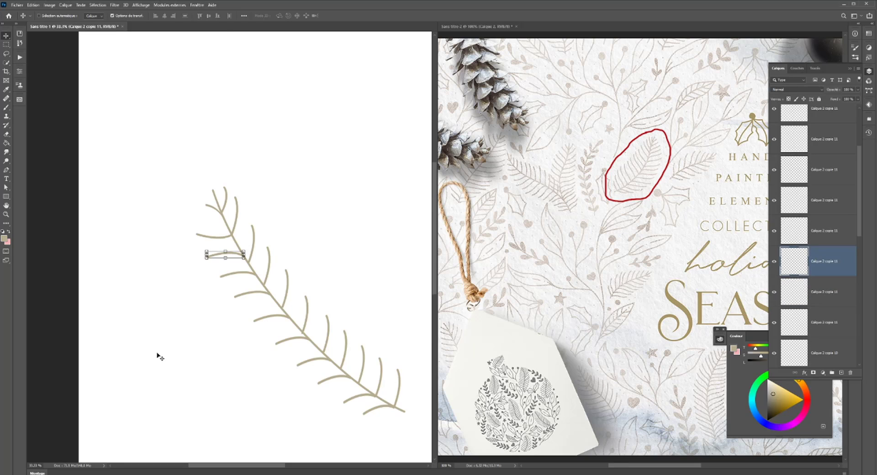
left_click_drag(157, 354, 159, 356)
key("ctrl+t")
right_click(217, 301)
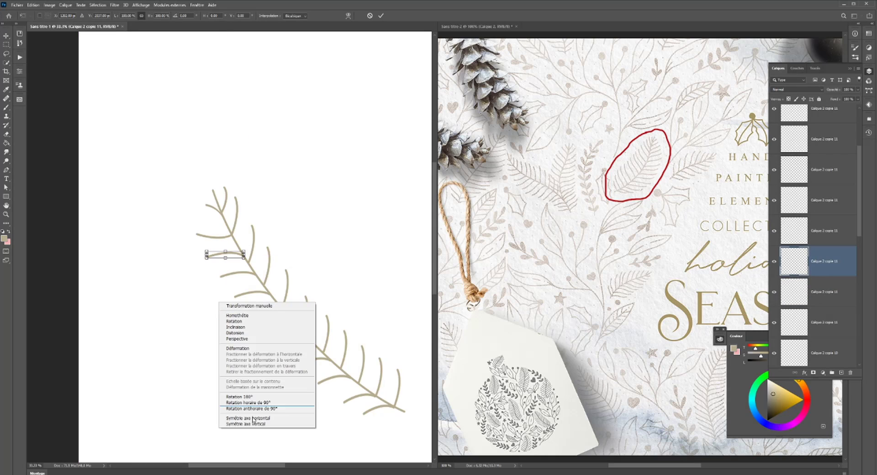
left_click(257, 425)
key("Return")
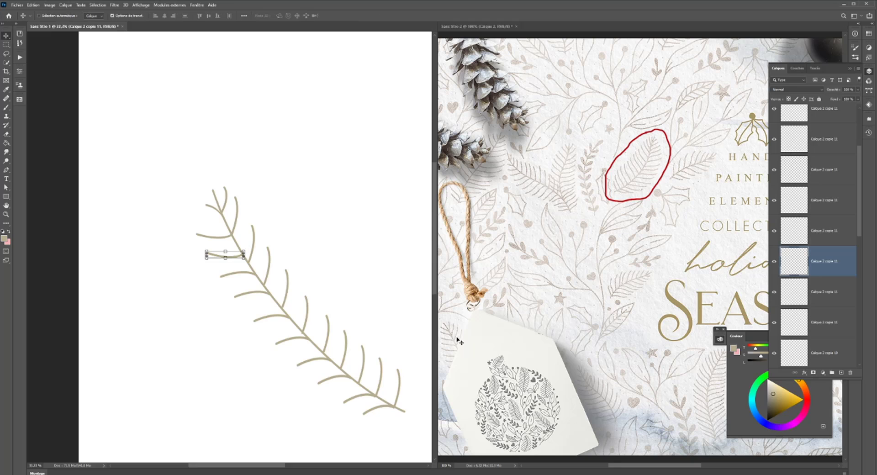
- Flip the fourth lower-side branch from the stem's tip vertically and apply the transformation
left_click(834, 229)
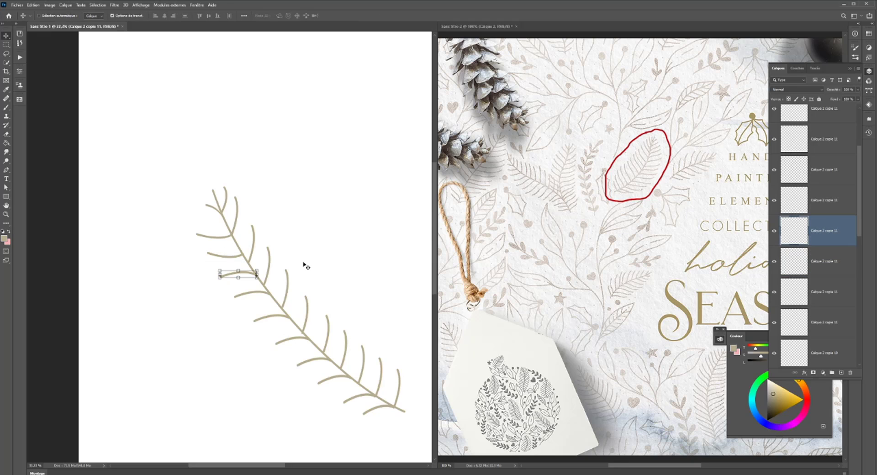
key("ctrl+t")
right_click(264, 290)
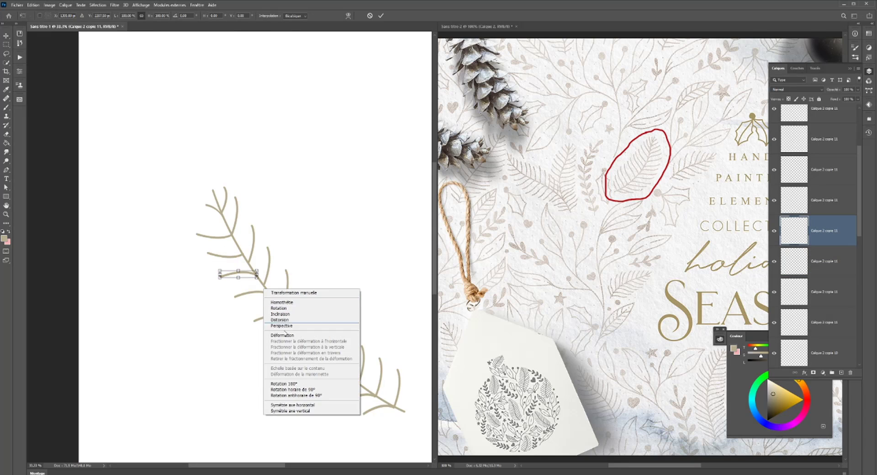
left_click(298, 411)
left_click(828, 262)
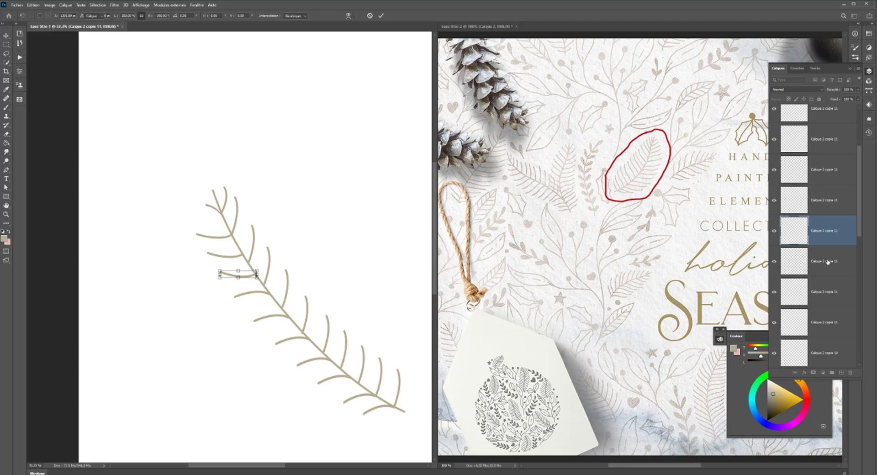
left_click(825, 226)
- Flip the fifth lower-side branch from the stem's tip vertically, undoing a wrong first flip
left_click(828, 211)
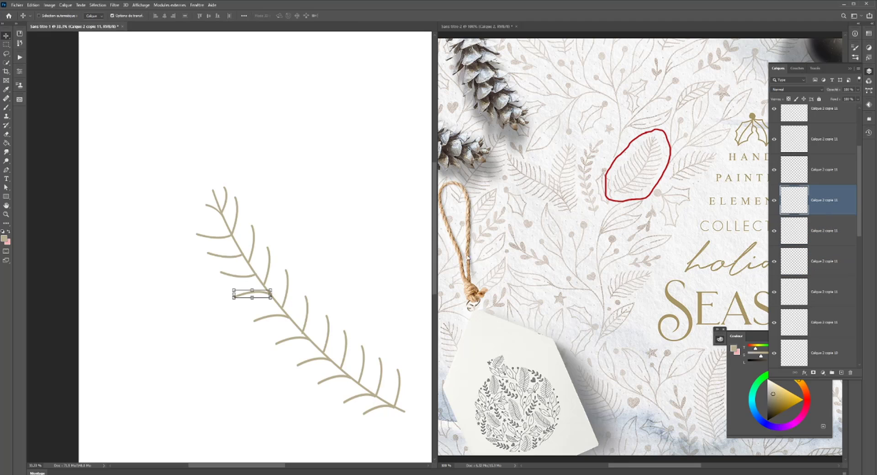
key("ctrl+t")
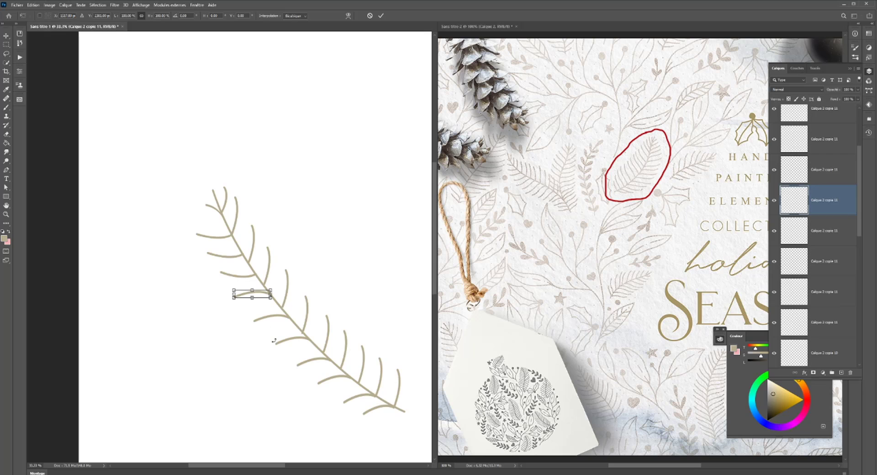
right_click(273, 340)
left_click(302, 457)
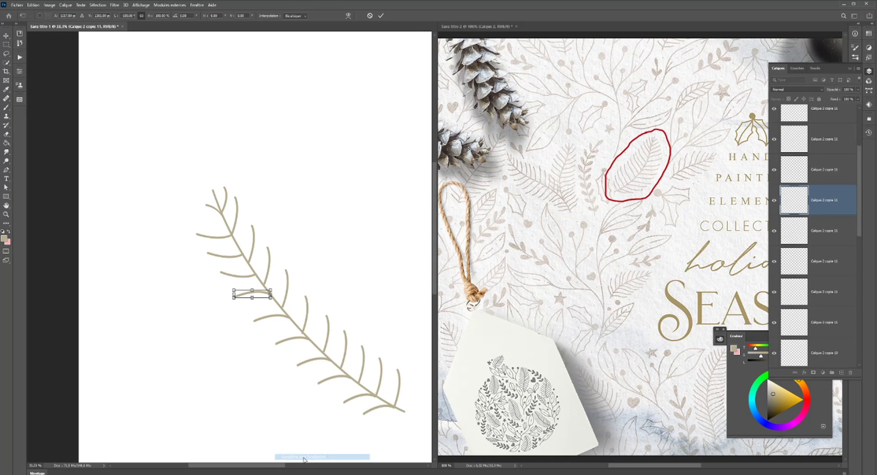
key("ctrl+z")
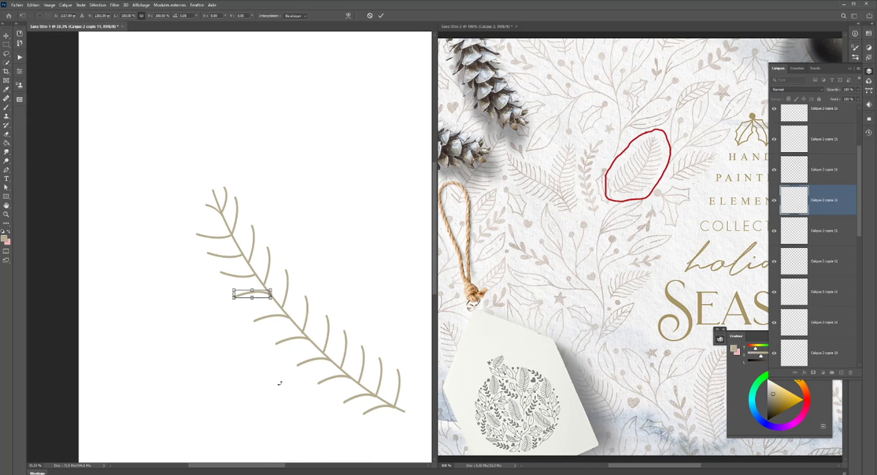
right_click(269, 300)
left_click(299, 420)
- Flip the sixth lower-side branch from the stem's tip vertically and apply the transformation
left_click(806, 169)
key("ctrl+t")
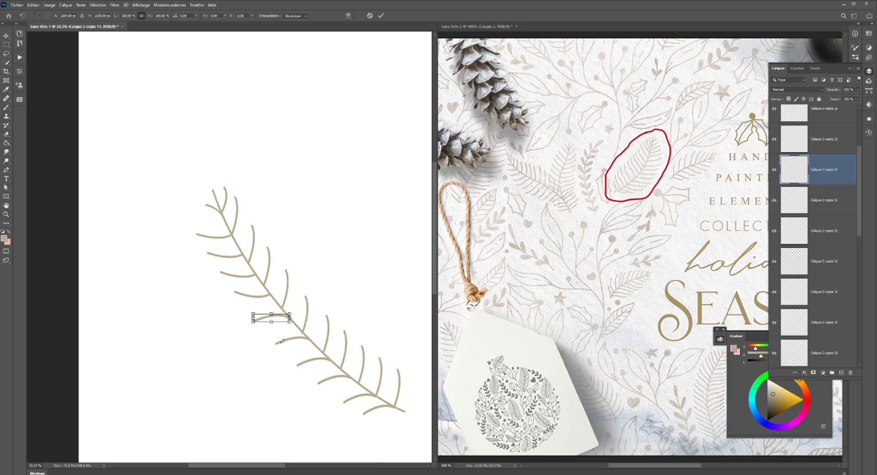
right_click(281, 340)
left_click(316, 464)
key("Return")
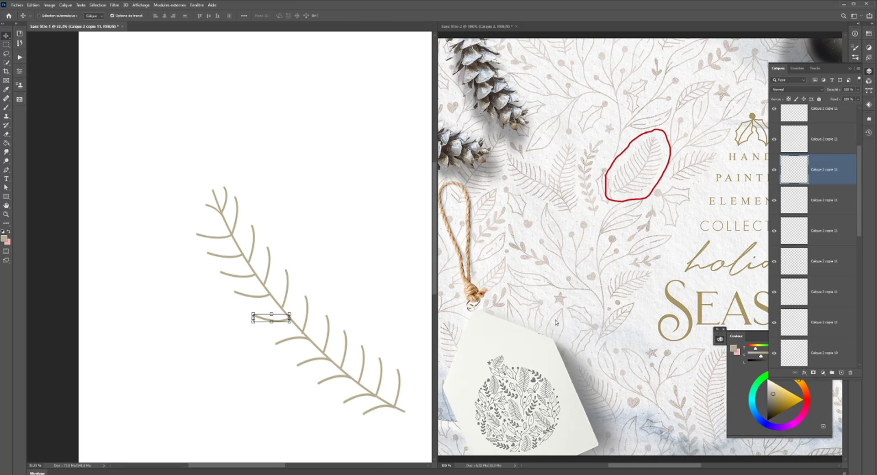
- Flip the seventh lower-side branch from the stem's tip vertically and apply the transformation
left_click(839, 143)
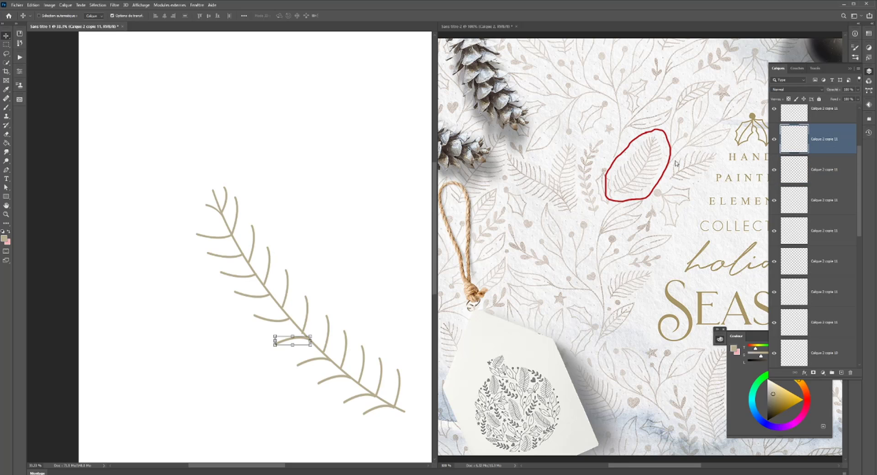
key("ctrl")
key("ctrl+t")
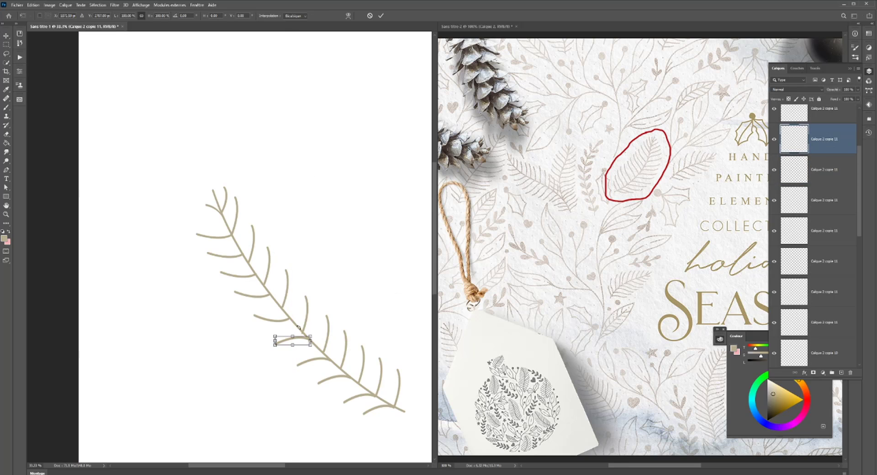
right_click(297, 354)
left_click(320, 347)
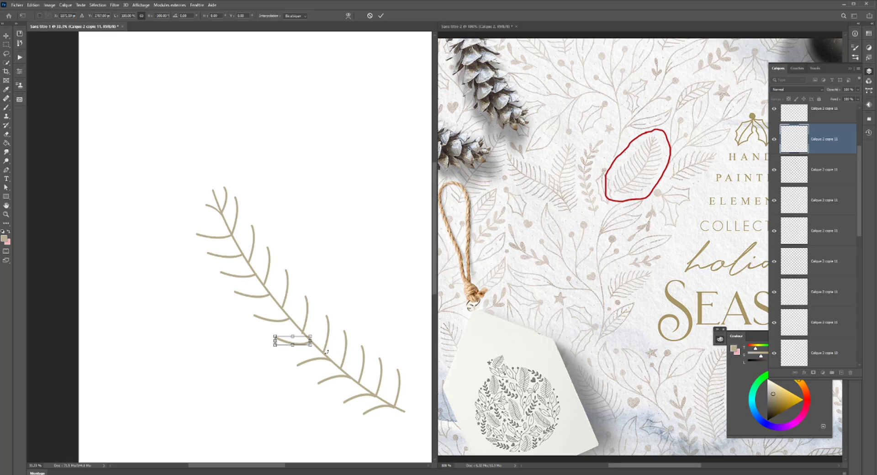
key("Return")
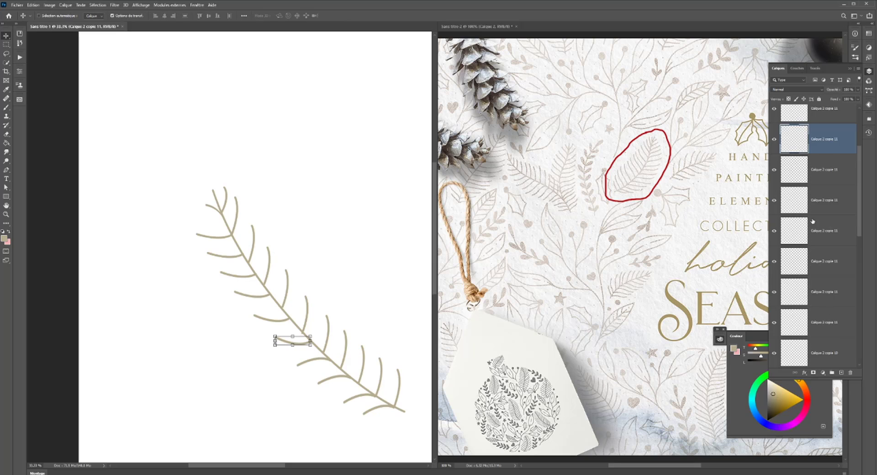
- Flip the eighth lower-side branch from the stem's tip vertically and nudge it slightly right and up to meet the stem
scroll(813, 221, "up", 1)
left_click(819, 239)
left_click(821, 221)
key("ctrl+t")
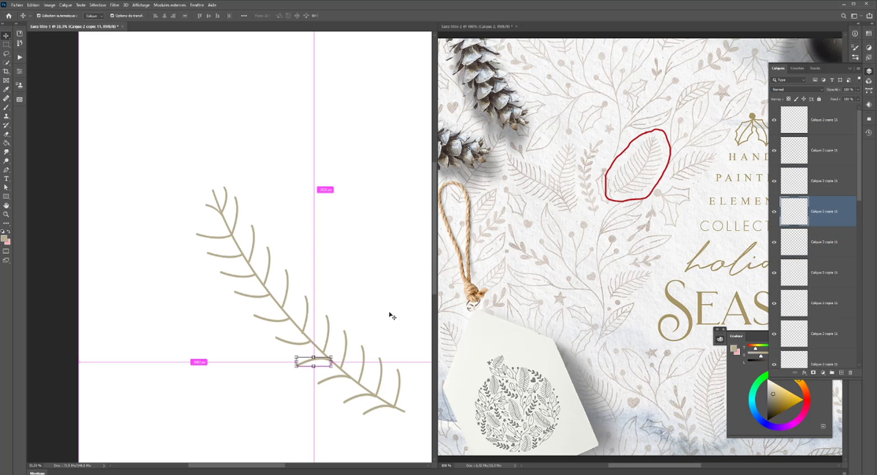
right_click(325, 385)
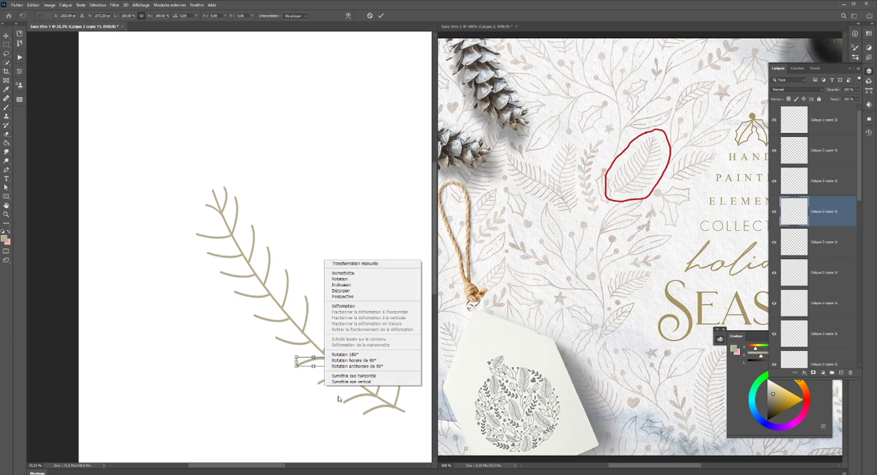
left_click(370, 382)
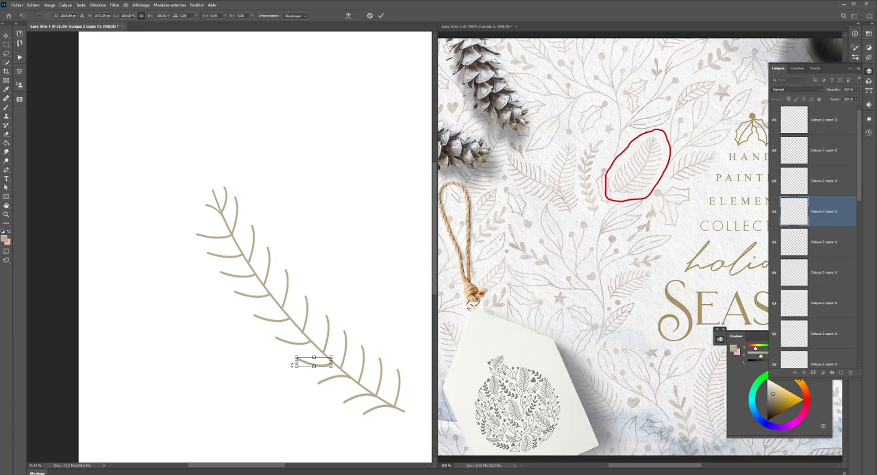
key("Right")
key("Right")
key("Right")
key("Up")
key("Up")
key("Up")
- Flip the ninth lower-side branch from the stem's tip vertically, nudge it slightly right and up, and apply the transformation
left_click(818, 245)
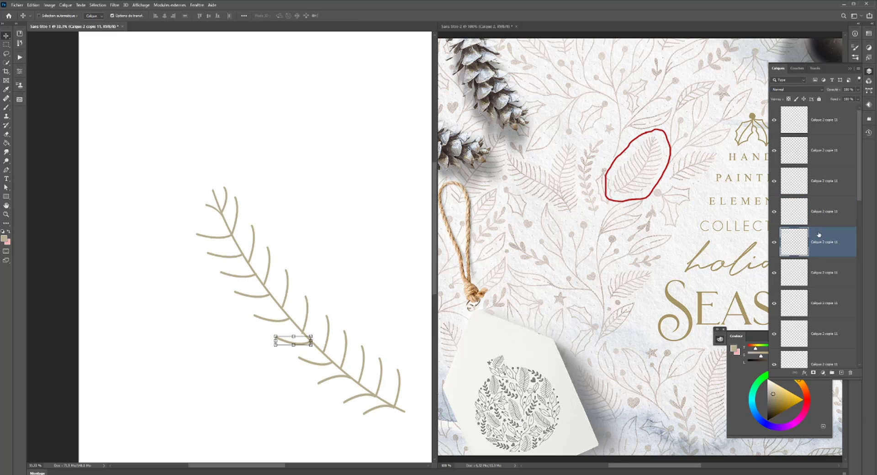
left_click(820, 222)
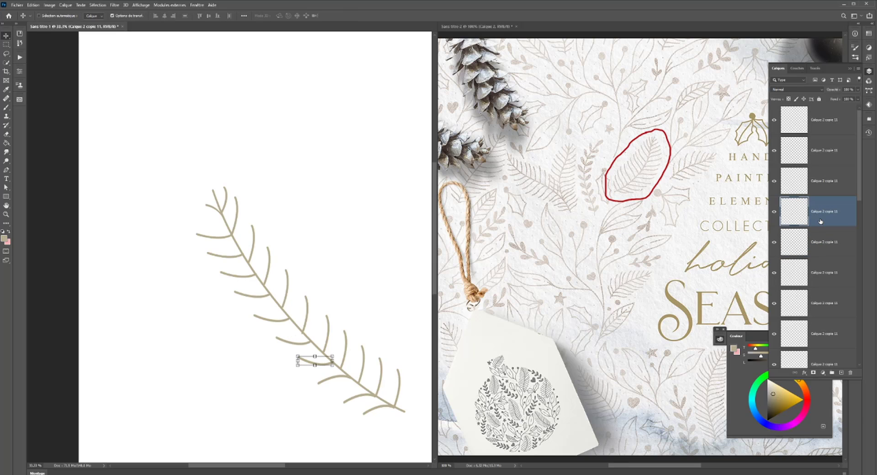
left_click(819, 274)
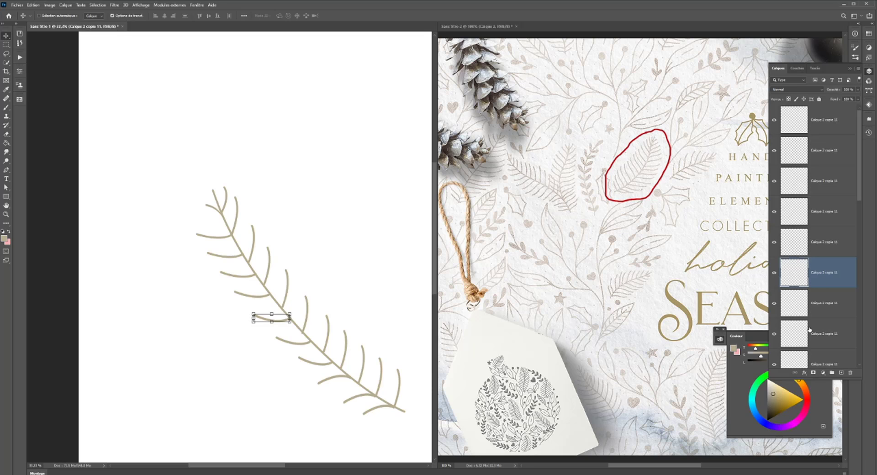
left_click(824, 336)
left_click(822, 181)
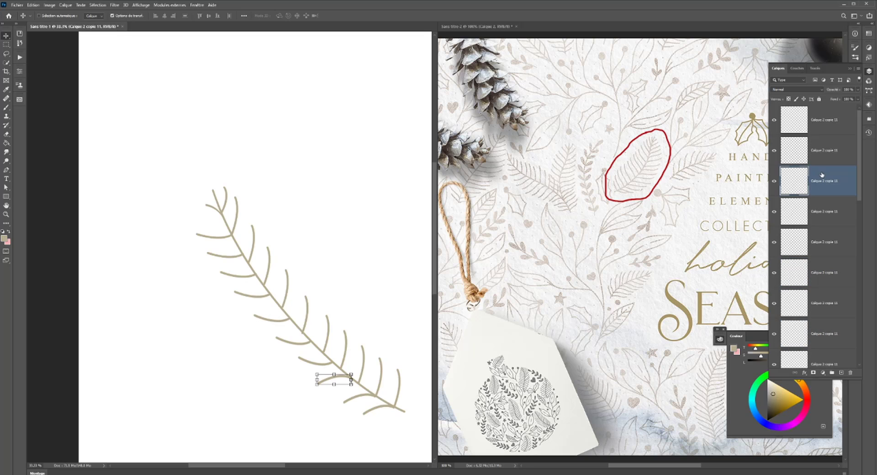
left_click(334, 375)
right_click(334, 375)
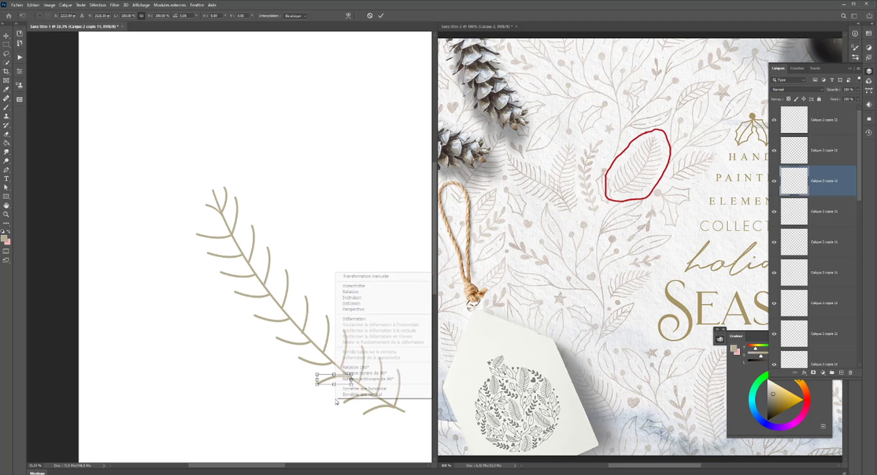
left_click(362, 395)
key("Right")
key("Right")
key("Right")
key("Right")
key("Right")
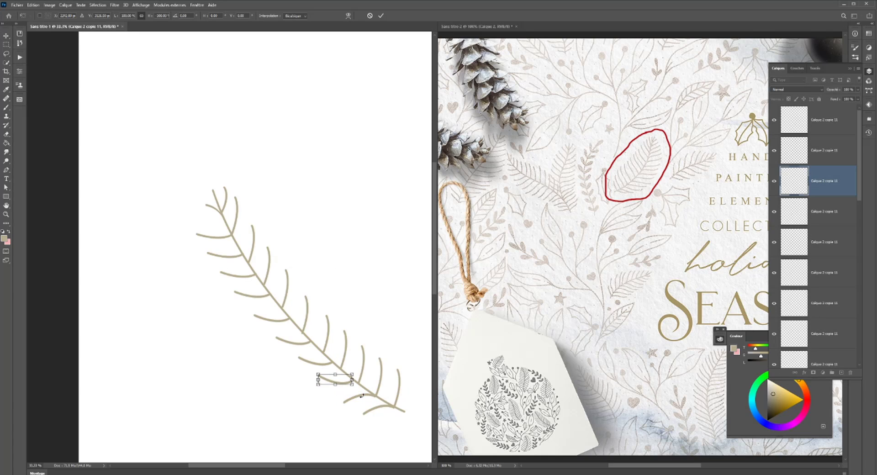
key("Up")
key("Up")
key("Up")
key("Return")
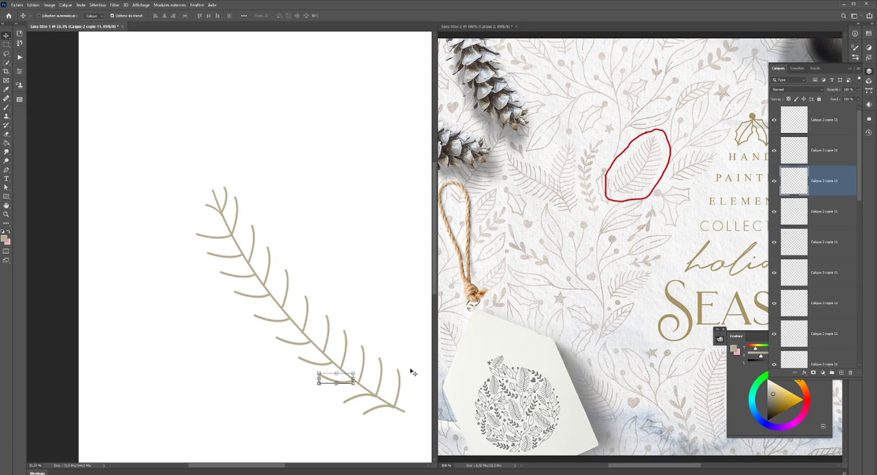
- Flip the tenth lower-side branch from the stem's tip vertically, nudge it right and slightly down, and apply the transformation
left_click(838, 159)
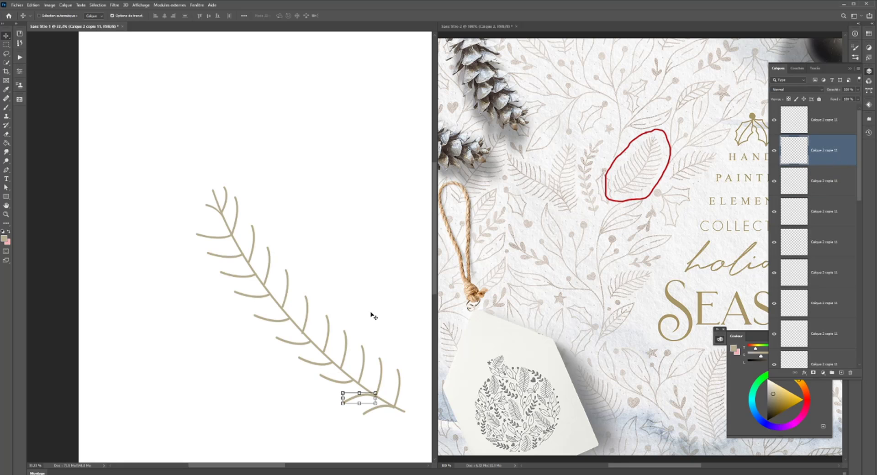
key("ctrl+t")
right_click(289, 416)
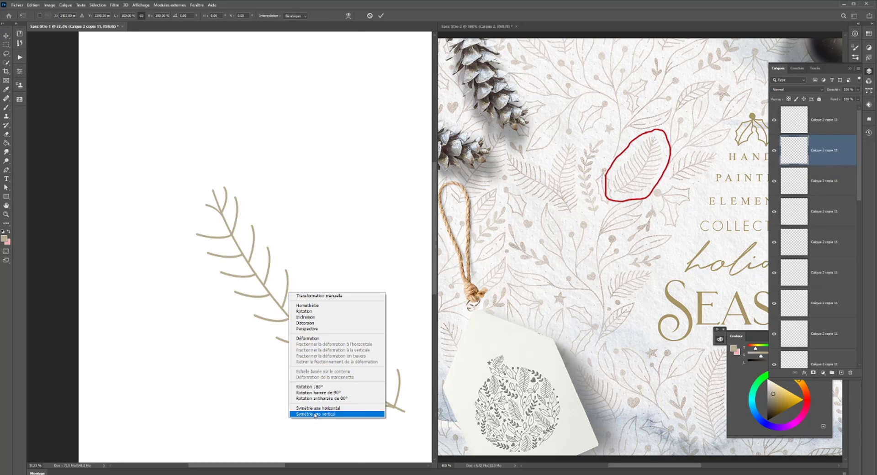
left_click(314, 414)
key("Right")
key("Right")
key("Right")
key("Right")
key("Right")
key("Right")
key("Right")
key("Right")
key("Right")
key("Right")
key("Right")
key("Right")
key("Right")
key("Right")
key("Right")
key("Right")
key("Right")
key("Right")
key("Right")
key("Right")
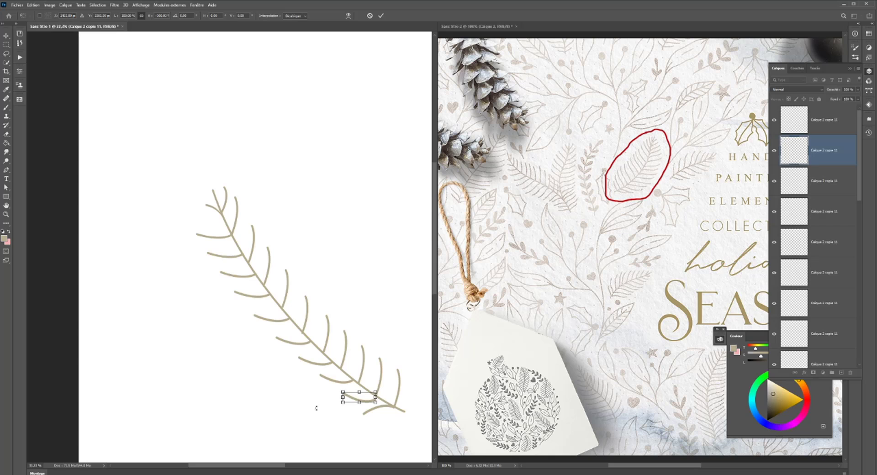
key("Down")
key("Down")
key("Down")
key("Down")
key("Down")
key("Down")
key("Return")
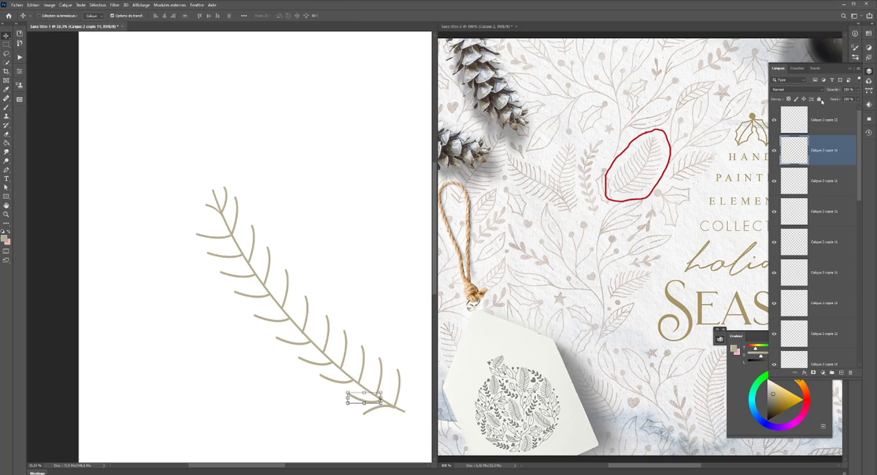
- Flip the lower-side branch nearest the stem's base vertically, rotate it slightly to meet the stem, and apply the transformation
left_click(824, 120)
left_click(389, 407)
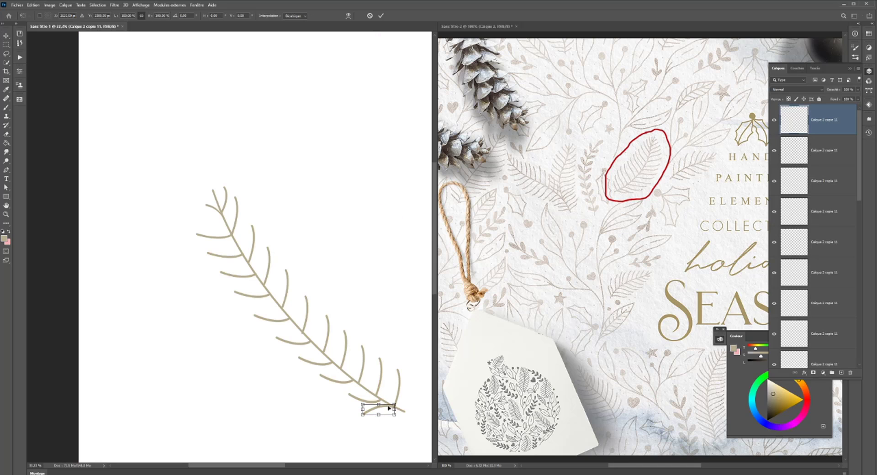
right_click(389, 412)
left_click(398, 405)
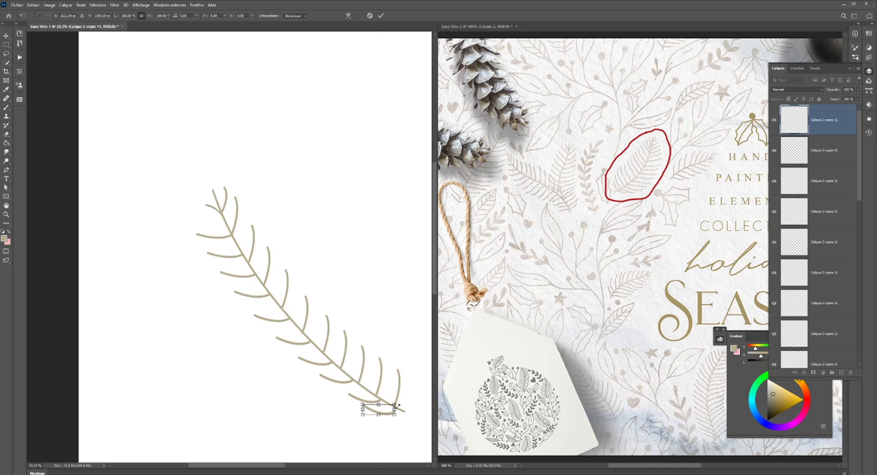
left_click_drag(399, 415, 402, 417)
key("Return")
- Rotate the second lower-side branch from the stem's base slightly counterclockwise and reposition it against the stem
left_click(818, 148)
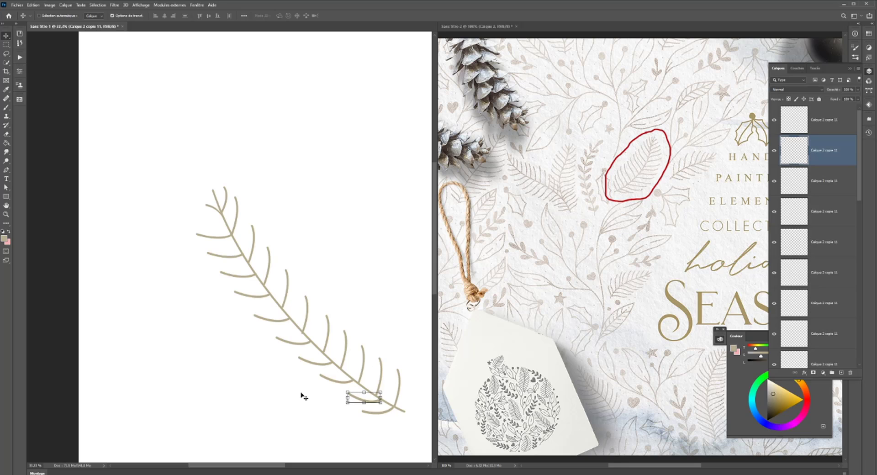
left_click_drag(342, 389, 337, 394)
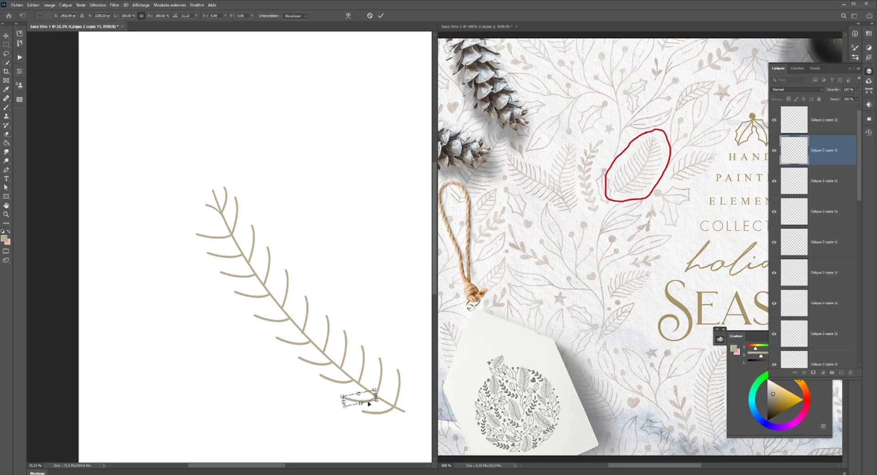
key("Return")
- Examine the whole sprig and check how the two lower-side branches nearest the tip join the stem
scroll(323, 391, "down", 2)
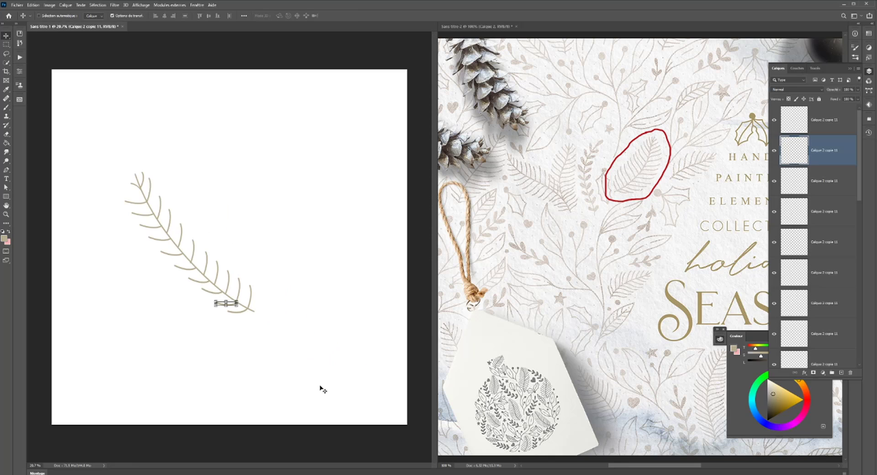
scroll(323, 391, "up", 2)
scroll(320, 387, "up", 3)
left_click_drag(256, 308, 438, 431)
left_click(166, 182, "ctrl")
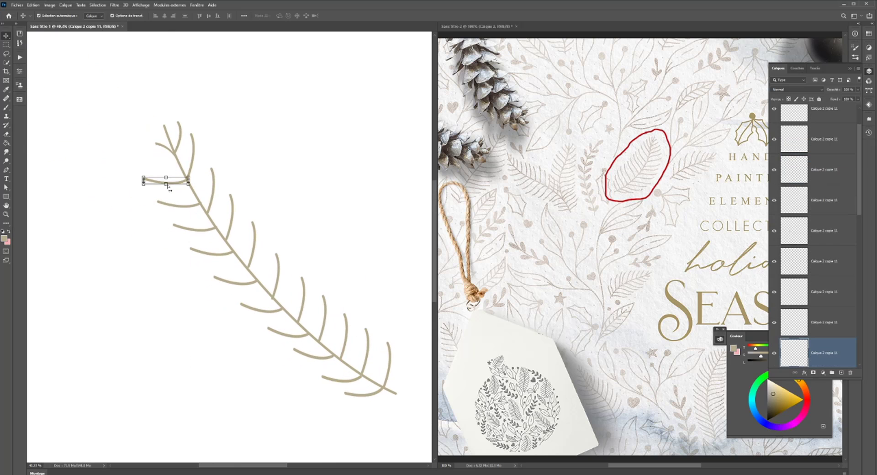
left_click(164, 146, "ctrl")
scroll(168, 156, "up", 3)
scroll(176, 150, "down", 2)
- Nudge the sixth upper-side branch from the stem's tip slightly up and right so its base sits on the stem
left_click(293, 278, "ctrl")
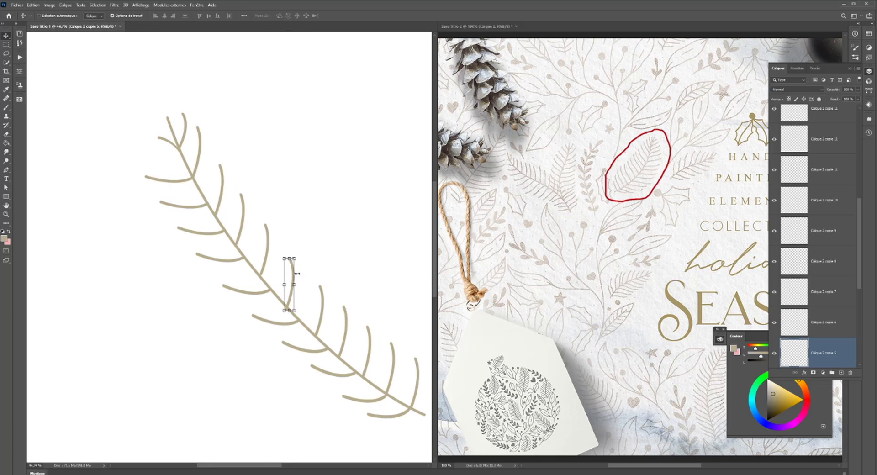
key("Up")
key("Up")
key("Up")
key("Up")
key("Up")
key("Up")
key("Up")
key("Up")
key("Up")
key("Up")
key("Up")
key("Right")
key("Right")
key("Right")
key("Right")
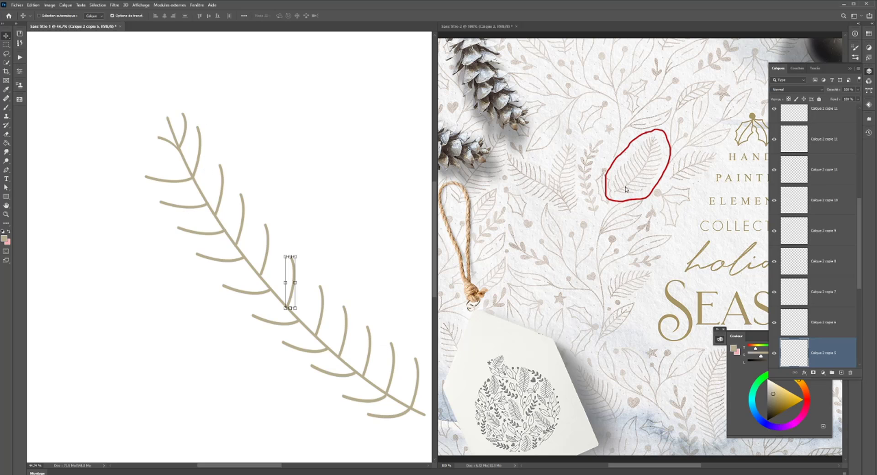
- Select the upper-side branch nearest the stem's base and check closely how the neighbouring branches join the stem
scroll(296, 258, "up", 1)
scroll(144, 248, "up", 1)
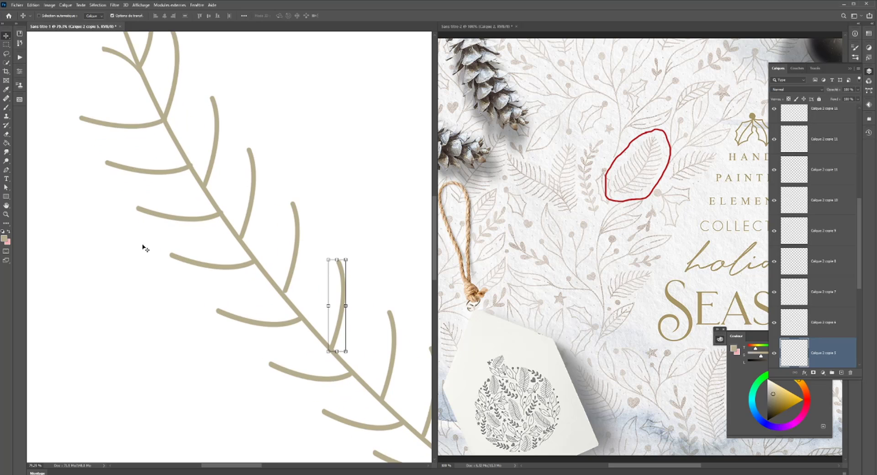
left_click_drag(222, 161, 198, 175)
left_click(306, 315)
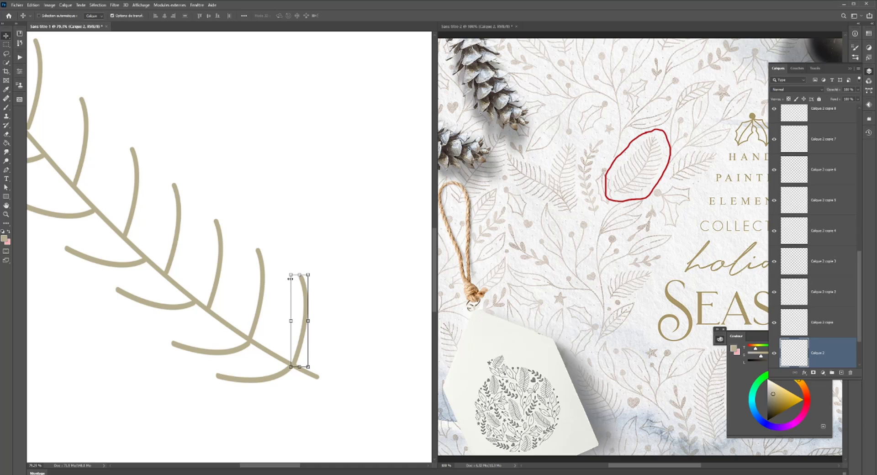
left_click_drag(331, 320, 391, 310)
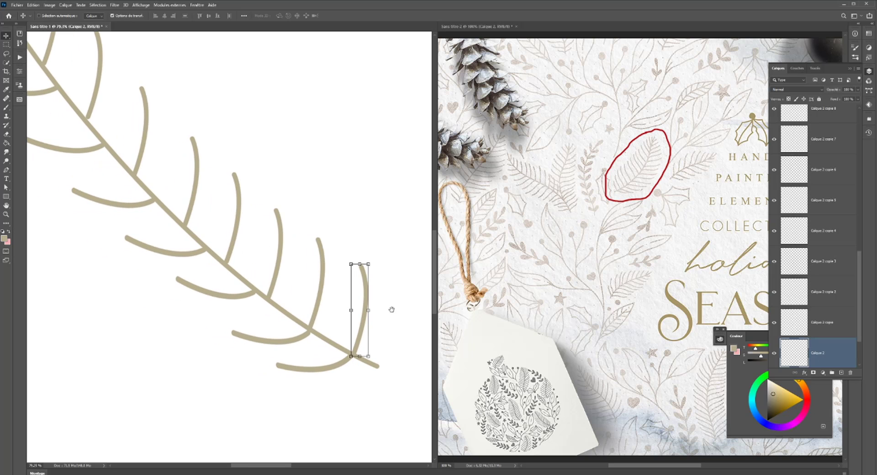
left_click(327, 474)
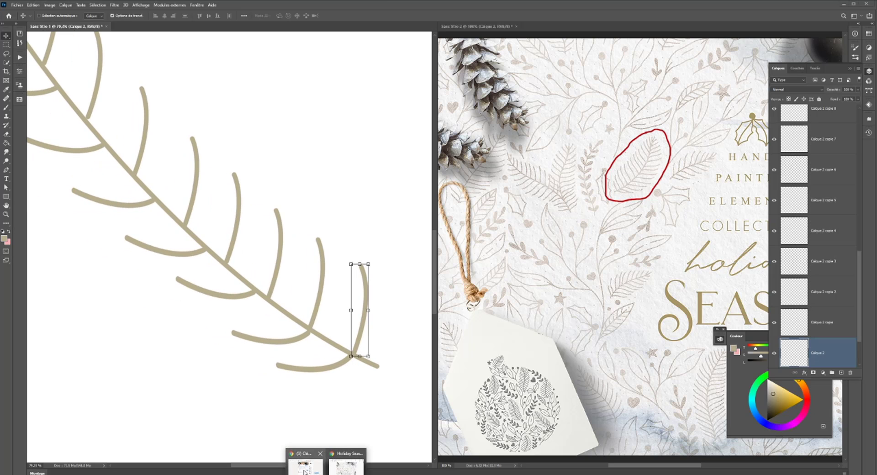
left_click(318, 471)
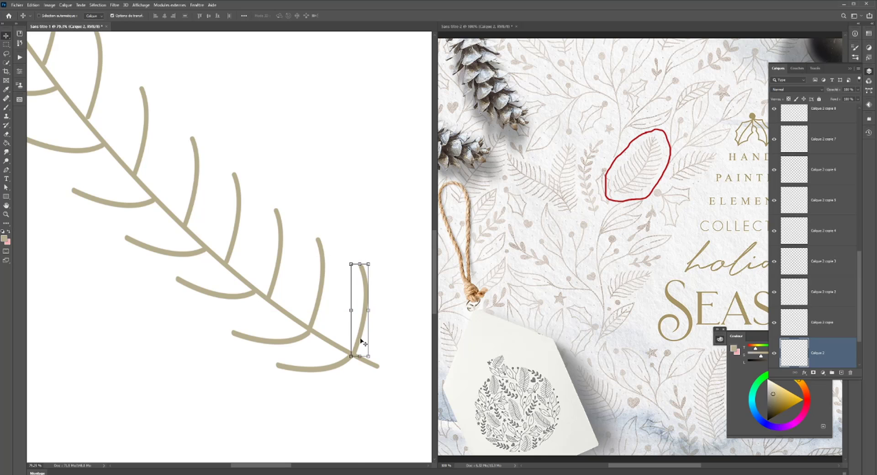
left_click(322, 284, "ctrl")
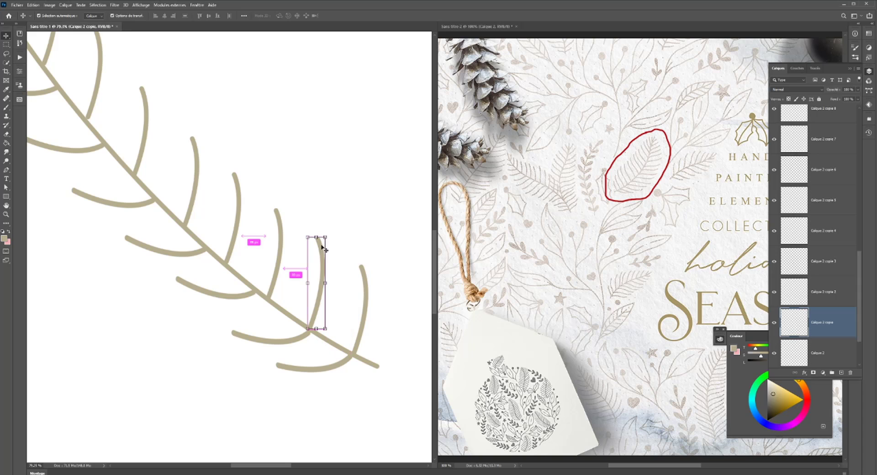
scroll(318, 269, "down", 5)
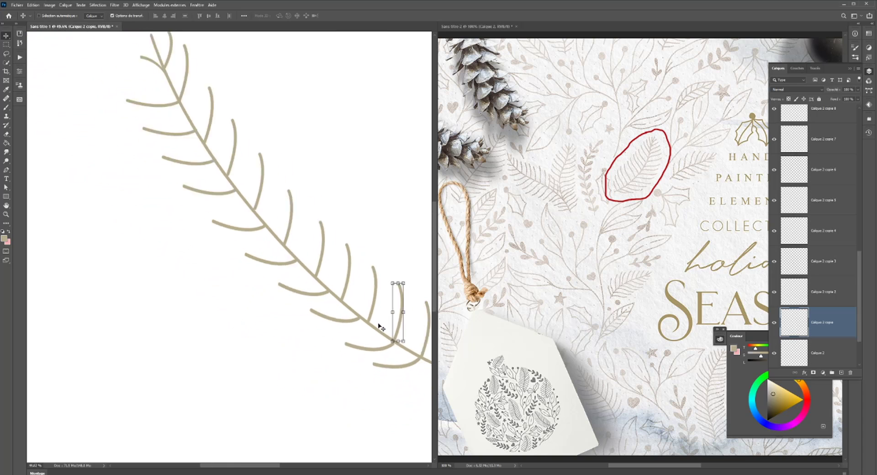
scroll(372, 322, "right", 3)
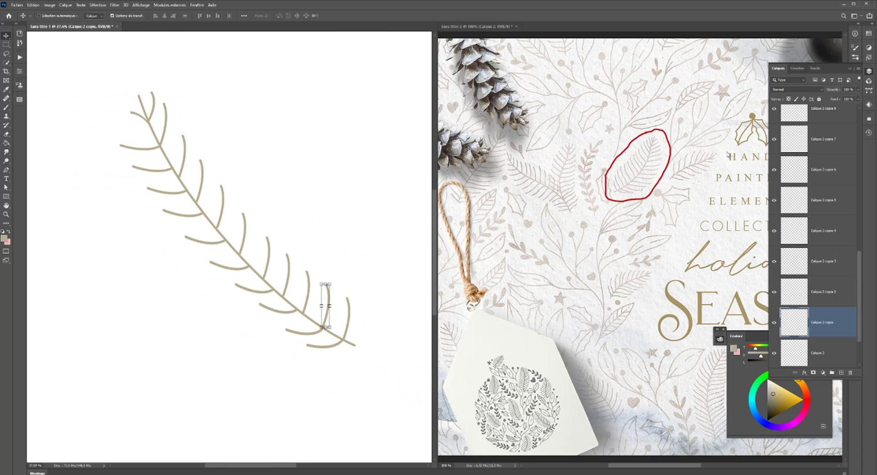
scroll(324, 331, "up", 6)
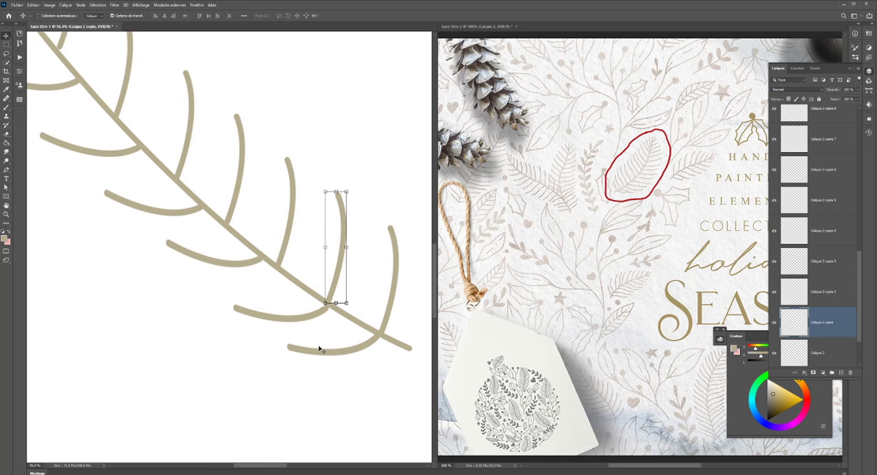
- Put a 3 x 3 warp grid on the second lower-side branch from the stem's base
left_click_drag(322, 302, 324, 296)
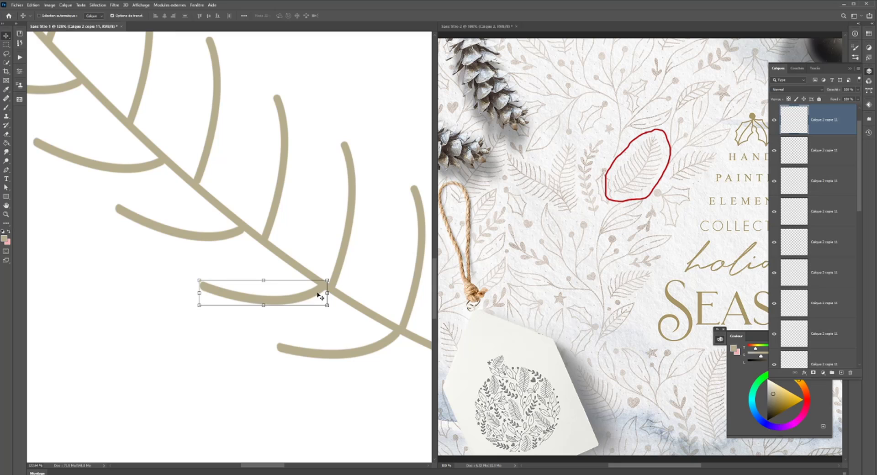
scroll(320, 296, "down", 2)
key("ctrl+t")
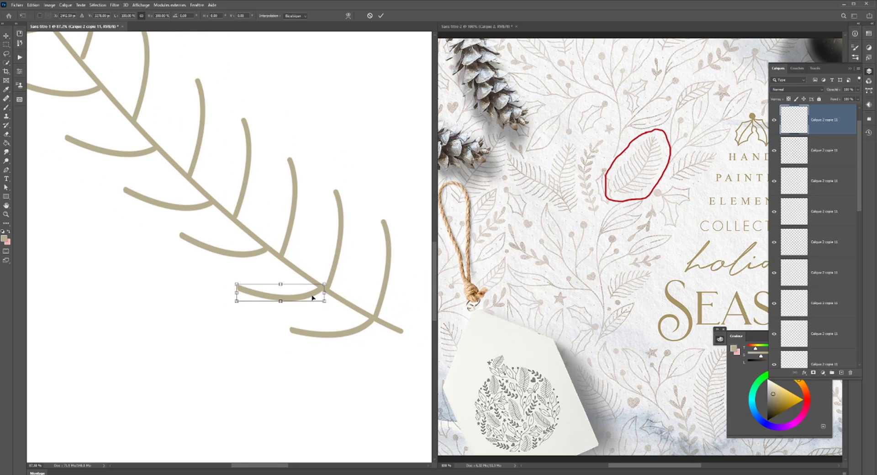
right_click(313, 297)
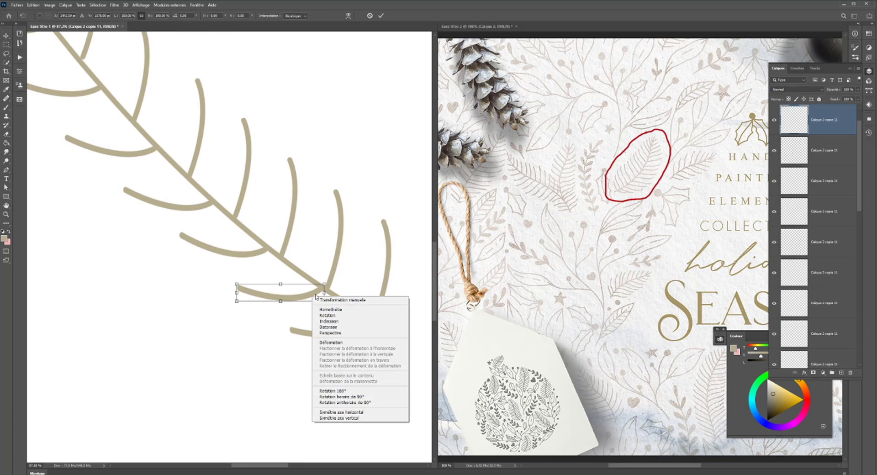
left_click(331, 343)
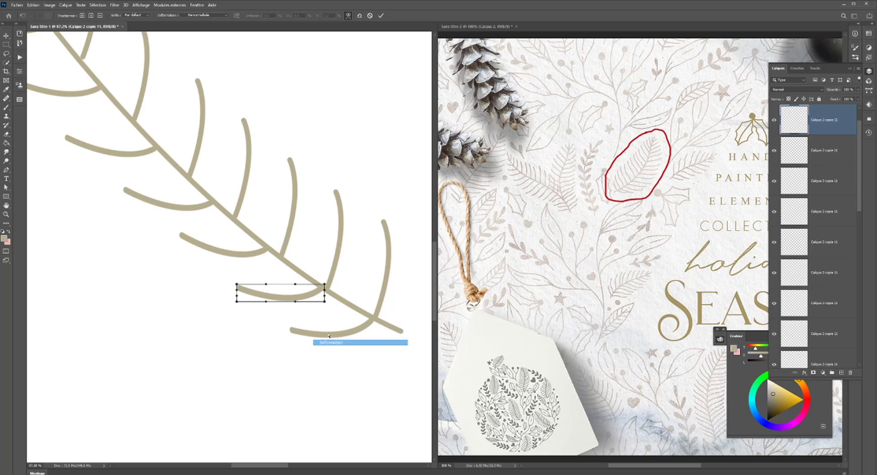
left_click(133, 15)
left_click(135, 28)
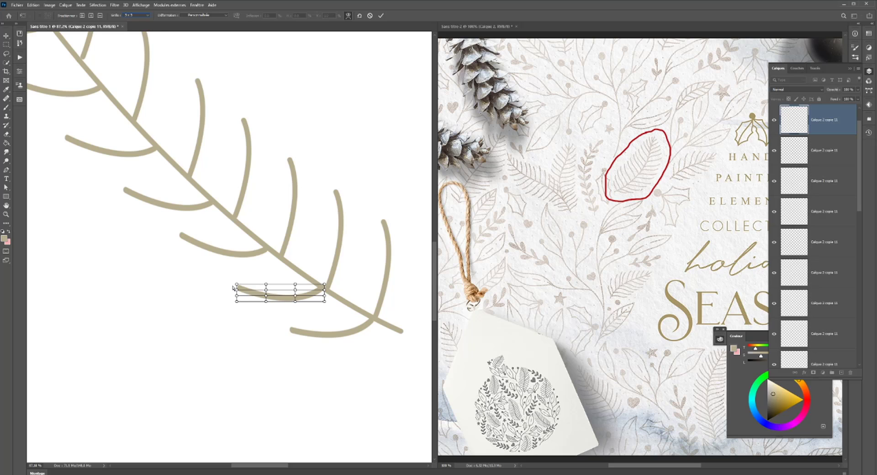
- Lengthen the second lower-side branch by moving its outer warp points away from the stem, then apply the warp
left_click_drag(237, 288, 236, 292)
left_click(236, 285, "shift")
left_click(236, 295, "shift")
left_click(237, 301, "shift")
left_click(266, 301, "shift")
left_click_drag(266, 289, 214, 295)
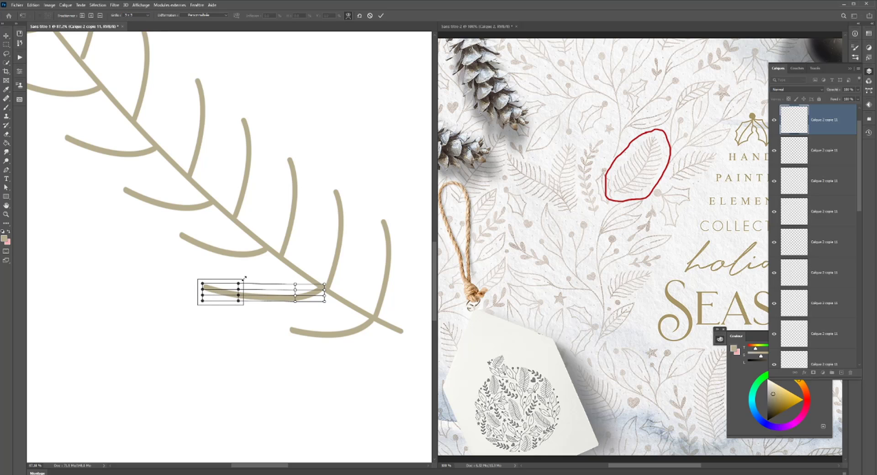
left_click(257, 303)
key("Return")
- Put a 3 x 3 warp grid on the second upper-side branch from the stem's base
left_click(337, 267)
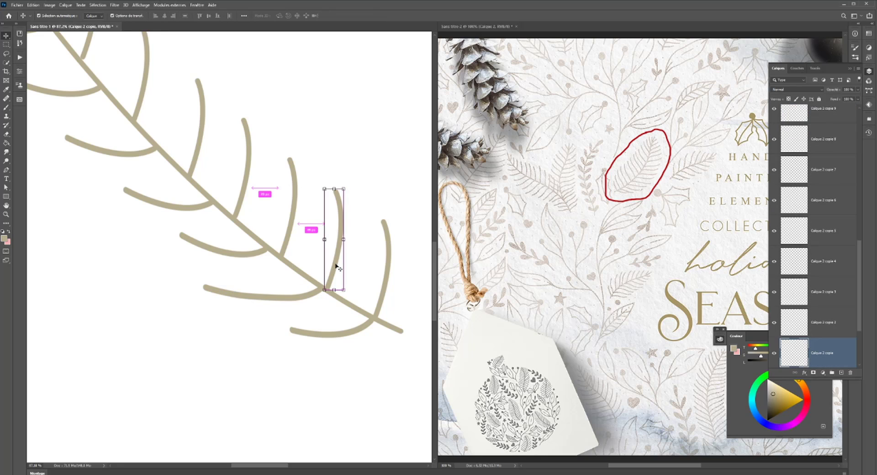
scroll(360, 264, "down", 5)
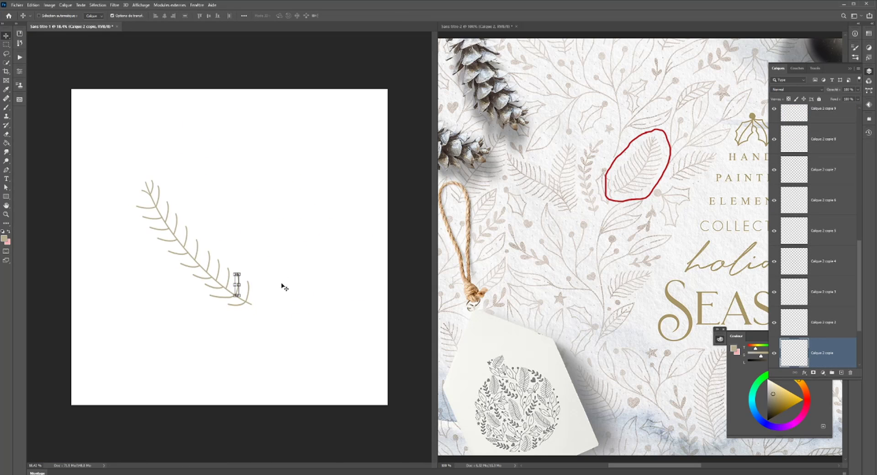
scroll(278, 289, "up", 5)
scroll(344, 260, "up", 5)
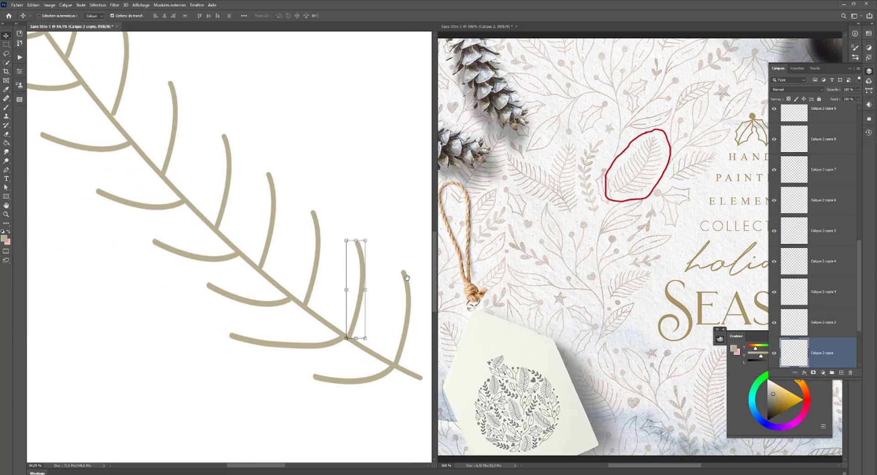
scroll(411, 301, "up", 1)
left_click_drag(346, 330, 352, 336)
key("ctrl+t")
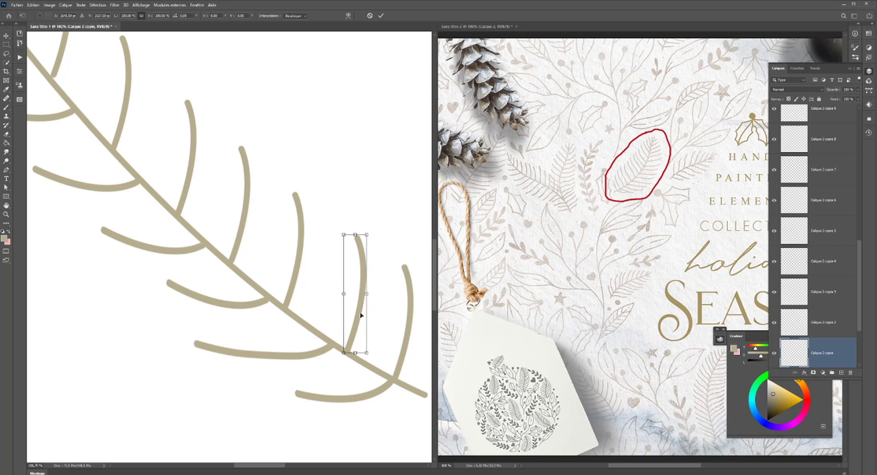
right_click(359, 327)
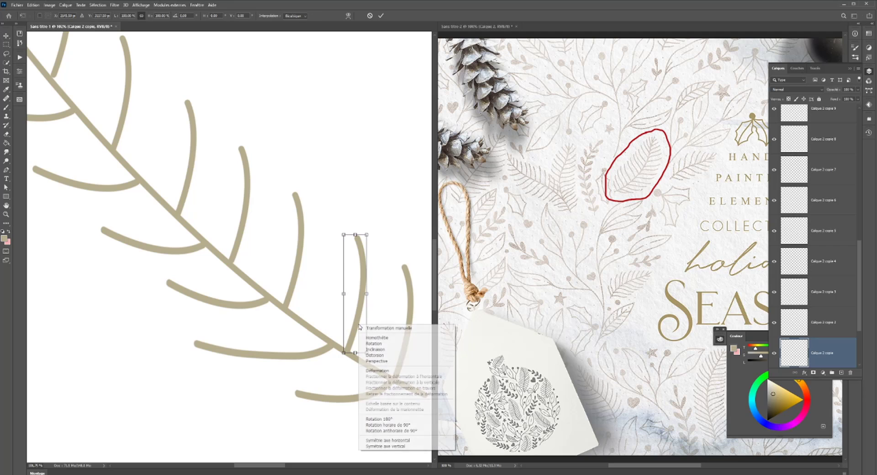
left_click(365, 370)
left_click(137, 15)
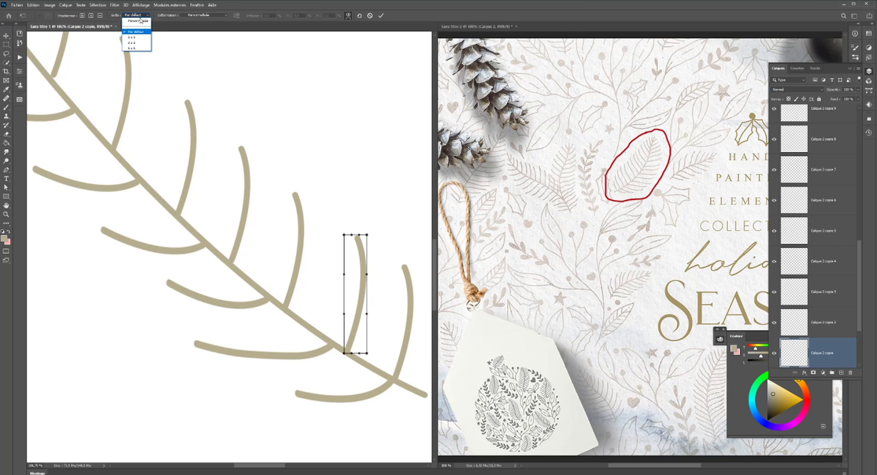
left_click(135, 25)
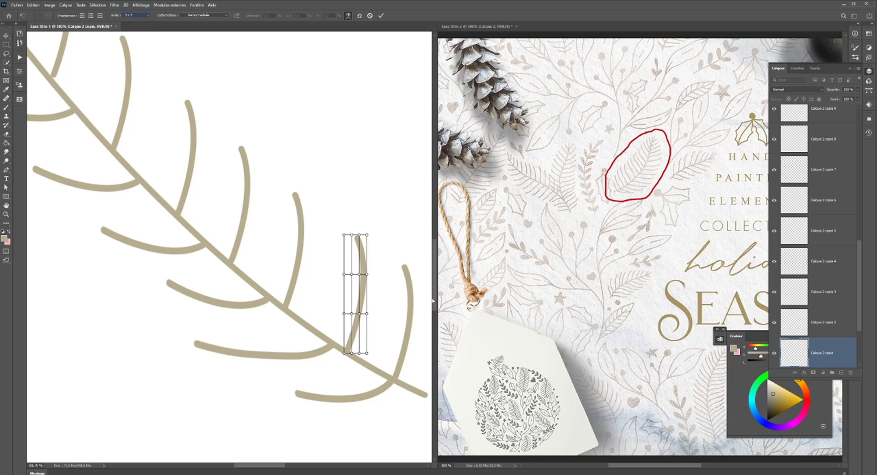
- Extend the second upper-side branch upward by moving the warp points above its base up and slightly right
left_click(359, 274)
left_click(351, 274)
left_click(345, 275)
left_click(367, 235, "shift")
mouse_move(359, 276)
left_mouse_down()
mouse_move(369, 277)
mouse_move(362, 271)
left_mouse_up()
key("ctrl+z")
left_click(362, 315, "shift")
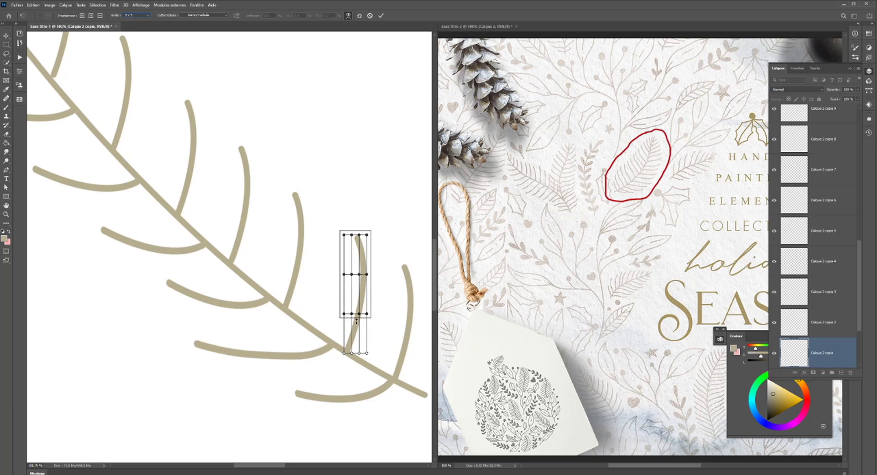
mouse_move(363, 276)
left_mouse_down()
mouse_move(372, 273)
mouse_move(367, 261)
left_mouse_up()
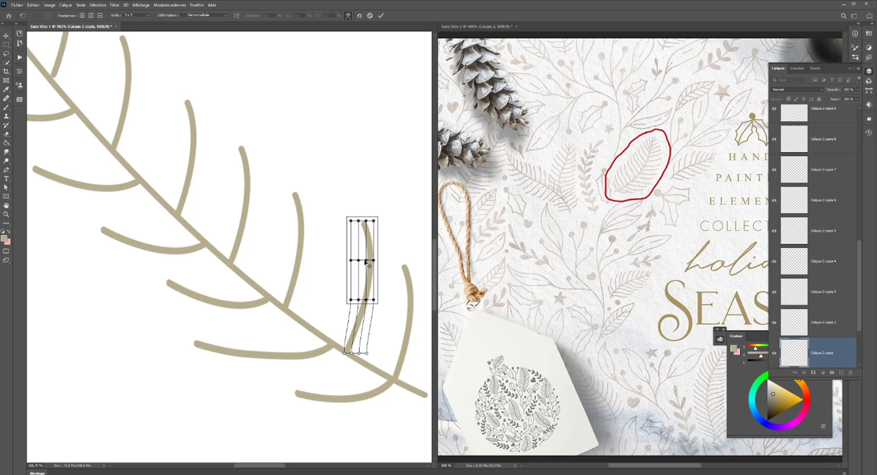
- Nudge the warped part of the second upper-side branch slightly left, compare it with the whole sprig and apply the warp
key("Left")
key("Left")
key("Left")
key("Left")
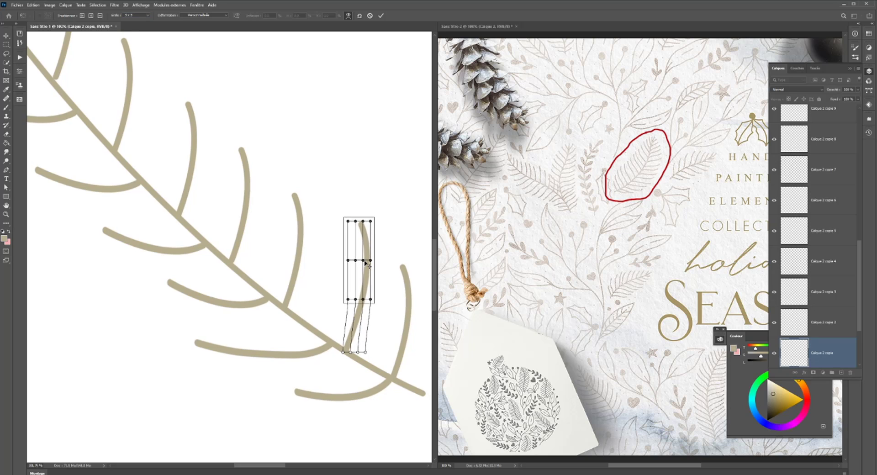
key("ctrl+minus")
key("ctrl+minus")
key("ctrl+minus")
key("ctrl+minus")
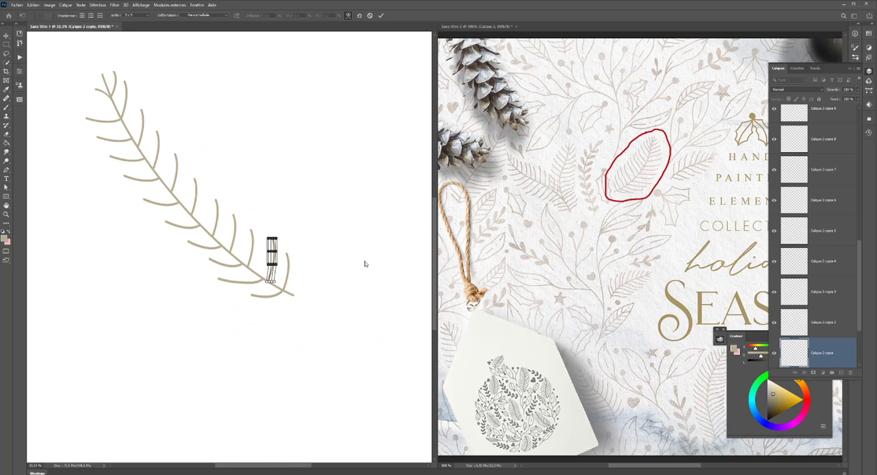
key("ctrl+plus")
key("ctrl+plus")
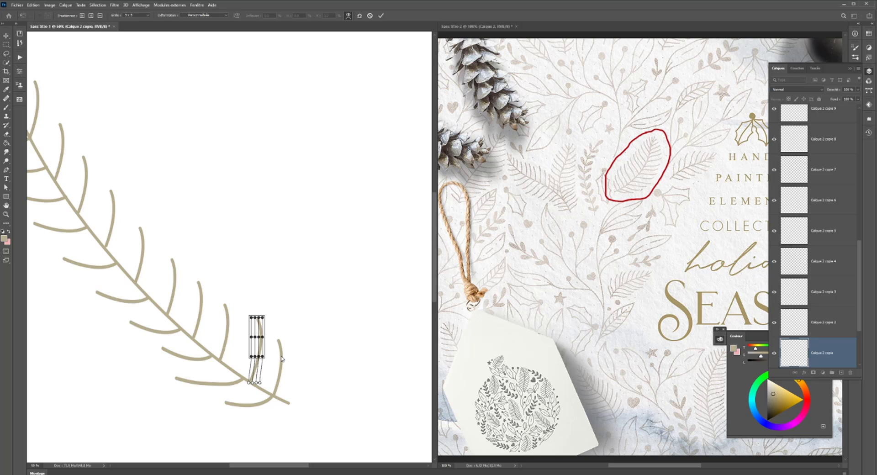
left_click(282, 359)
key("Return")
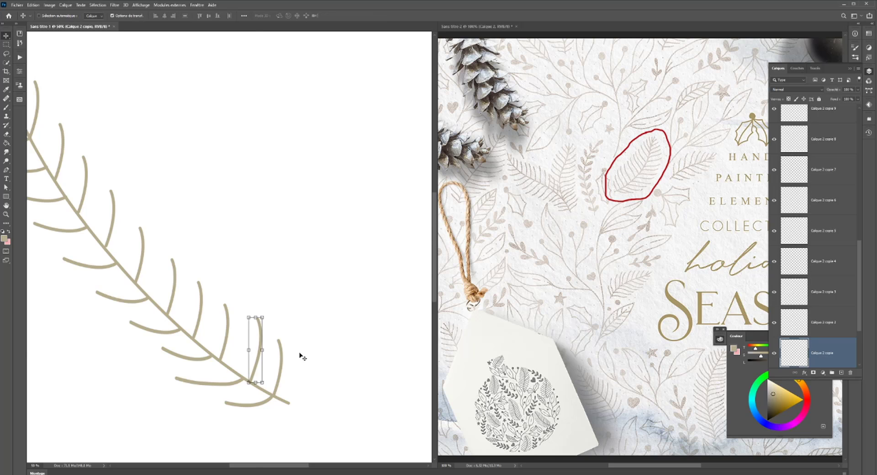
- Shorten the upper-side branch nearest the stem's base by scaling its height down from the tip
left_click(281, 358)
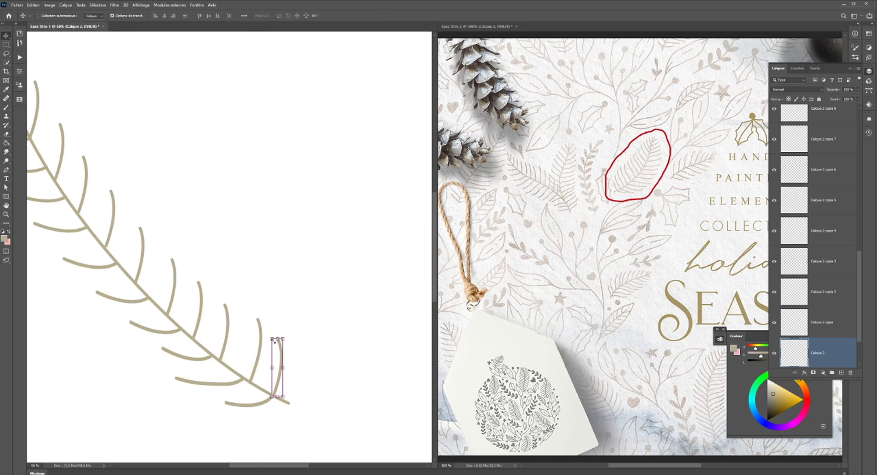
left_click_drag(277, 340, 278, 358)
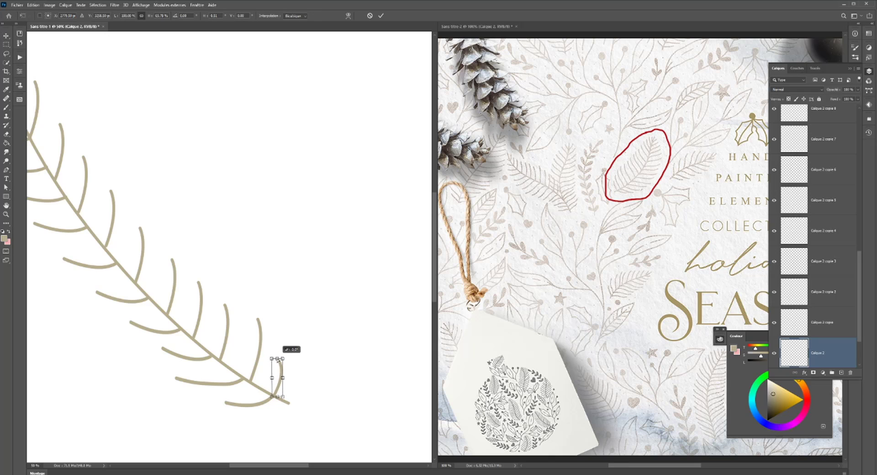
key("Return")
- Lengthen the third upper-side branch from the stem's base and skew it so its tip leans slightly back left
left_click(228, 323)
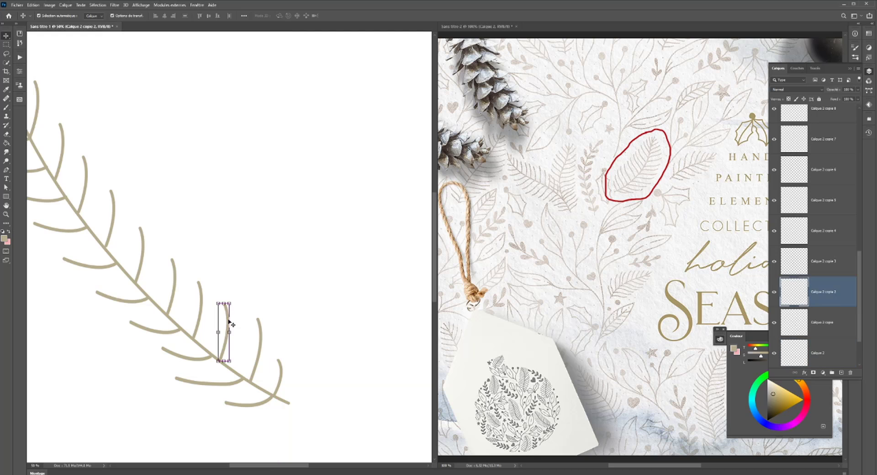
key("ctrl+t")
mouse_move(227, 297)
left_mouse_down()
mouse_move(368, 294)
mouse_move(342, 315)
left_mouse_up()
key("Return")
left_click(329, 312)
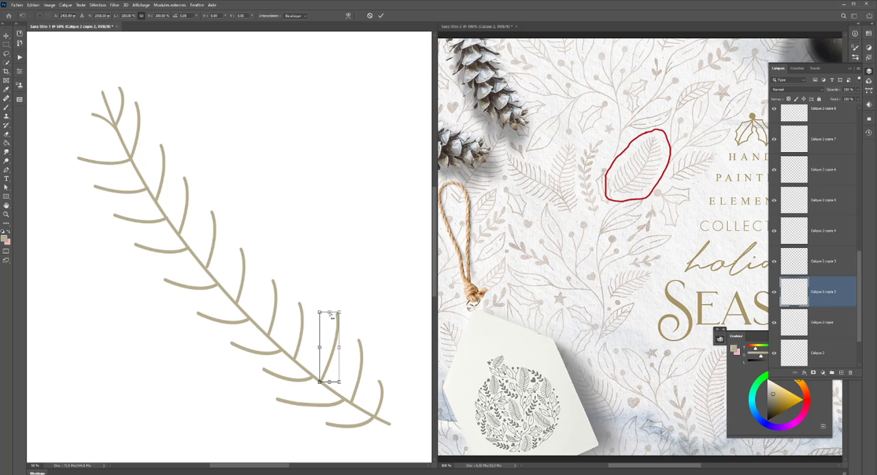
left_click_drag(330, 312, 327, 311)
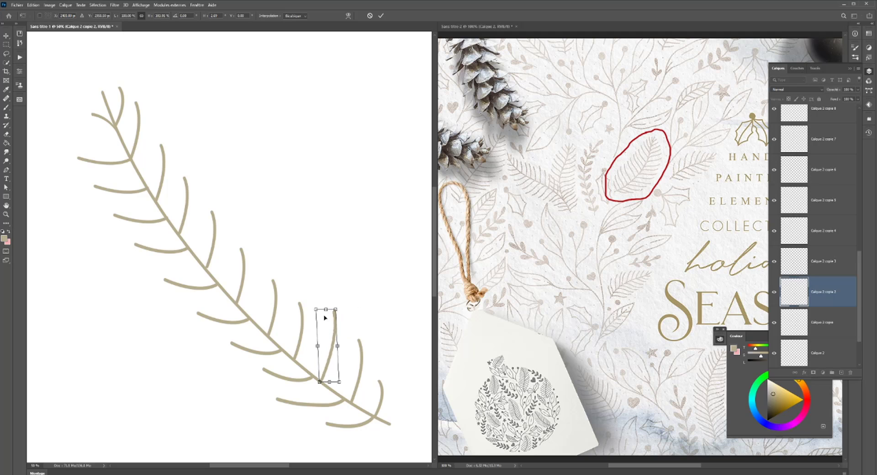
key("Return")
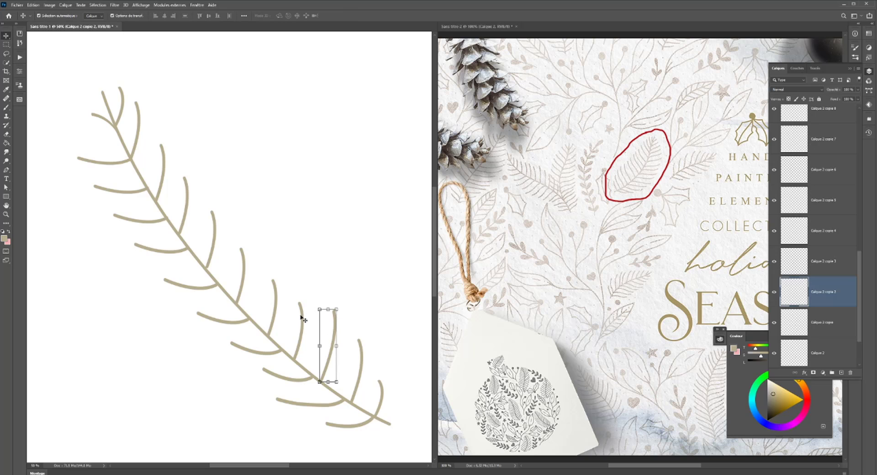
- Shorten the fourth upper-side branch from the stem's base, keeping its base on the stem
left_click(298, 306)
key("ctrl+t")
mouse_move(297, 302)
left_mouse_down()
mouse_move(294, 323)
mouse_move(298, 316)
left_mouse_up()
key("Return")
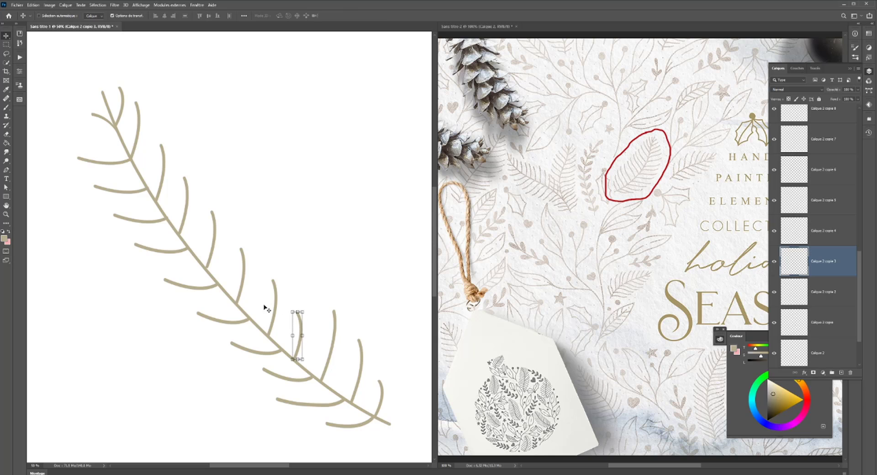
- Lengthen the fifth upper-side branch from the stem's base by scaling its height up from the tip
key("ctrl")
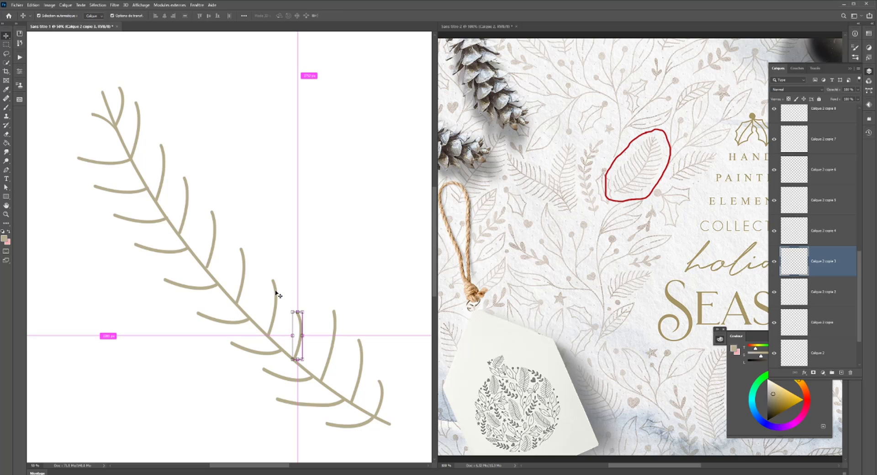
left_click(276, 291, "ctrl")
left_click_drag(274, 280, 275, 266)
scroll(294, 315, "down", 2)
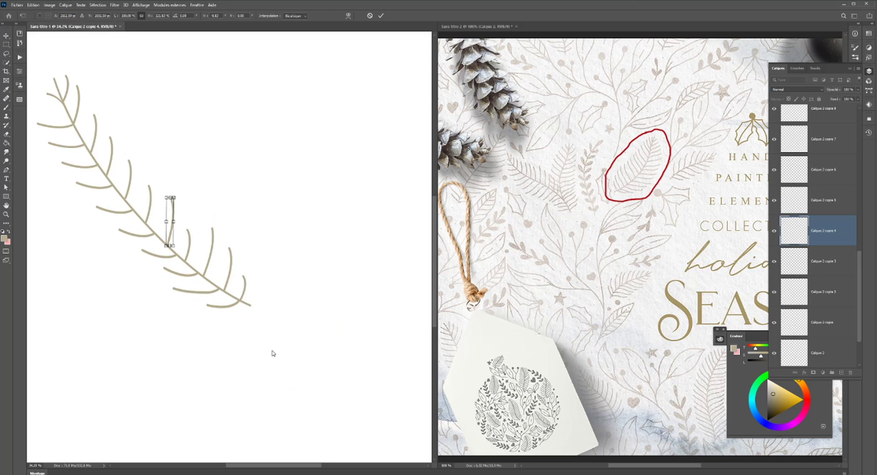
scroll(273, 353, "up", 1)
left_click_drag(270, 348, 385, 405)
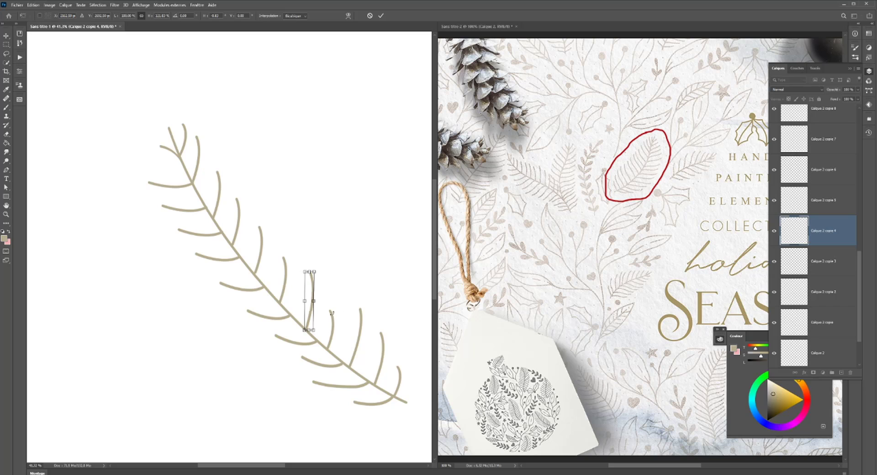
key("Return")
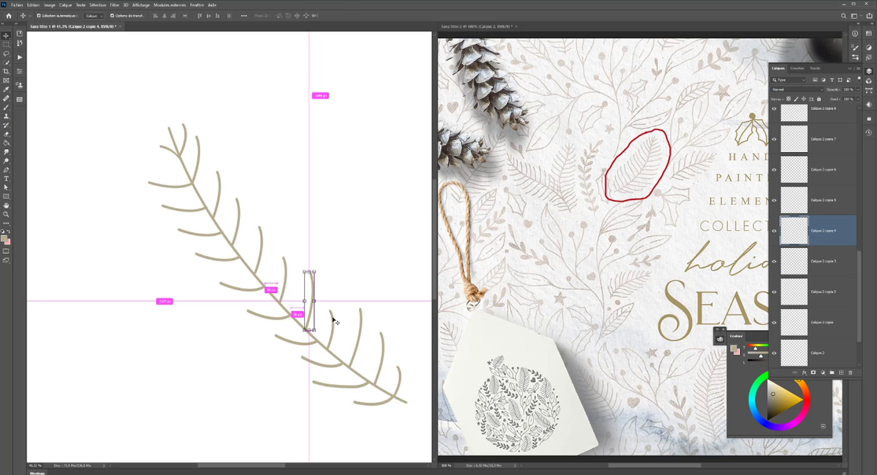
- Skew the fourth upper-side branch from the stem's base so its tip leans right, and lengthen it upward
left_click(332, 315)
left_click_drag(333, 313, 340, 316)
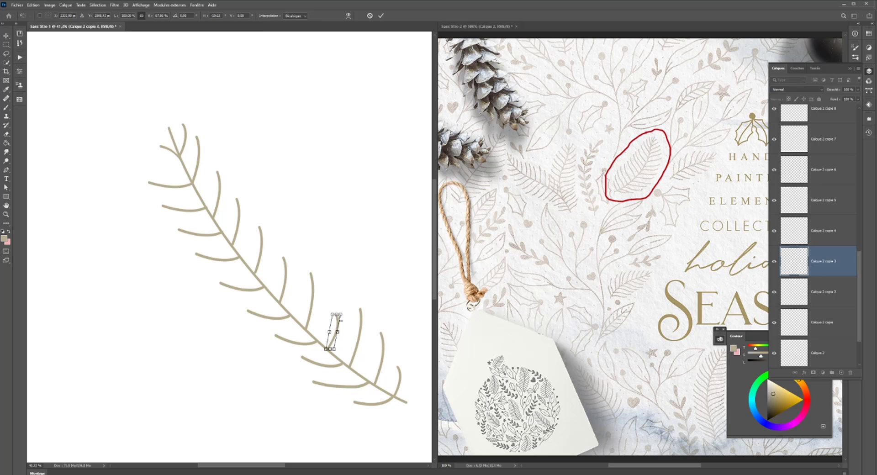
key("Return")
left_click_drag(322, 278, 279, 291)
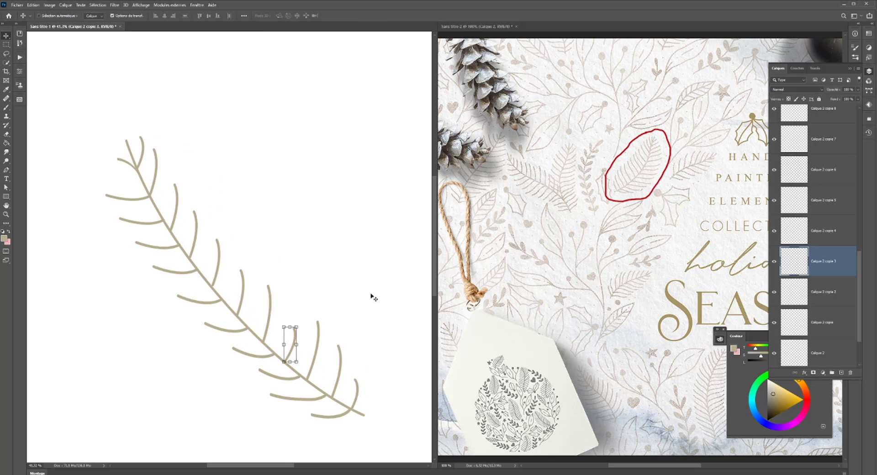
left_click_drag(291, 327, 295, 300)
key("Return")
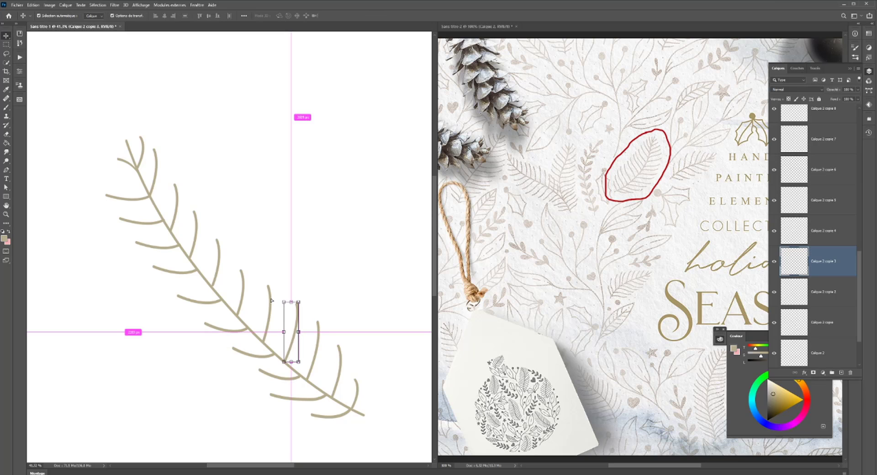
- Lengthen the fifth upper-side branch a little more and skew its tip slightly right
left_click(270, 300)
left_click_drag(269, 285, 272, 276)
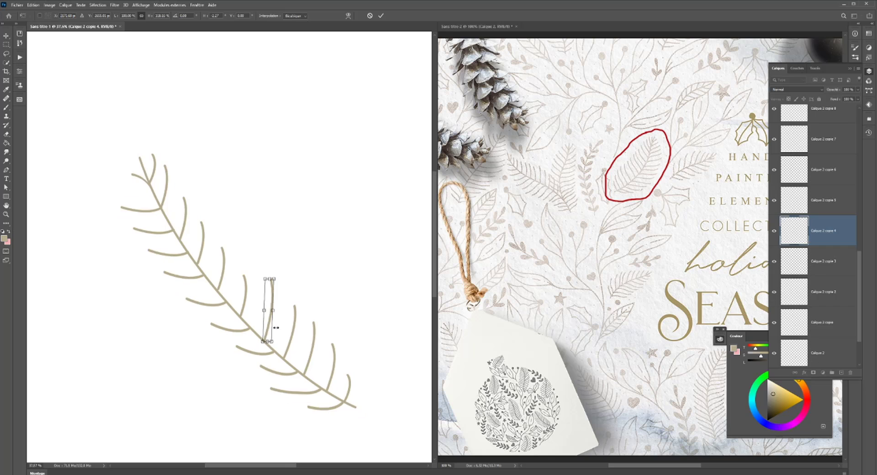
key("Return")
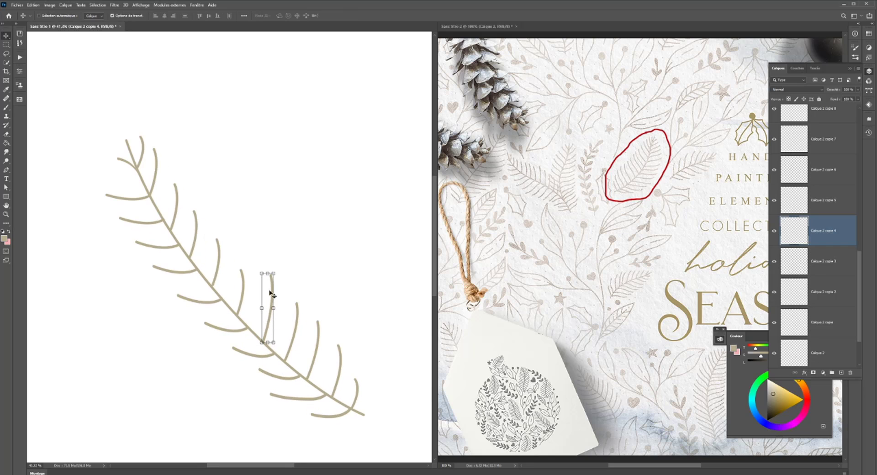
- Start a warp on the fifth upper-side branch with a 3 x 3 grid
key("ctrl+t")
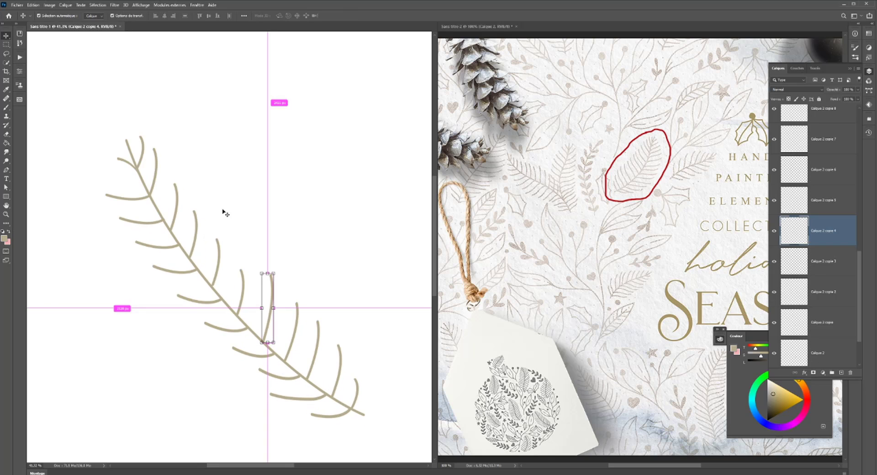
right_click(269, 302)
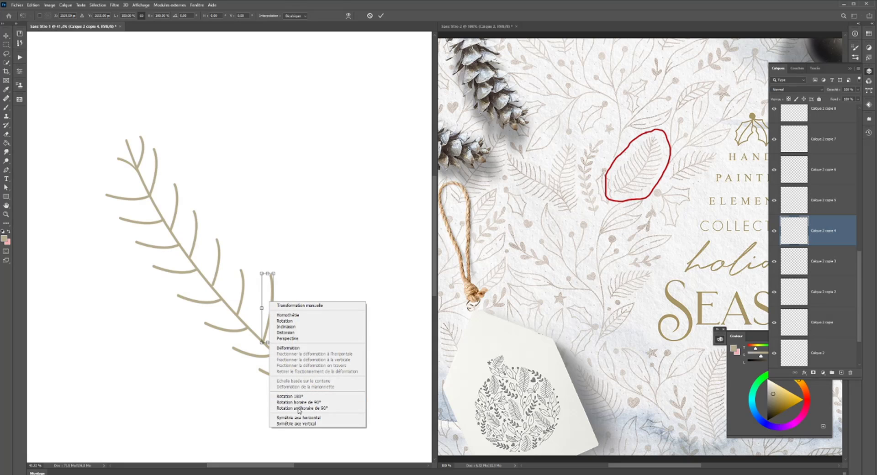
left_click(299, 348)
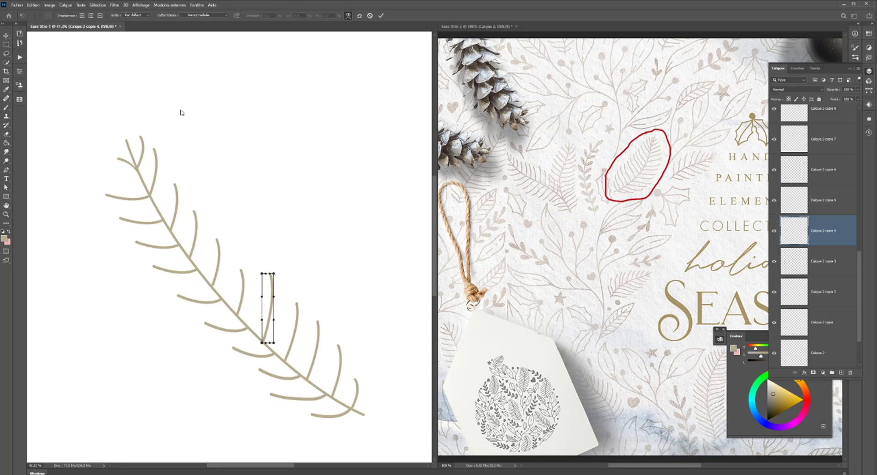
left_click(141, 16)
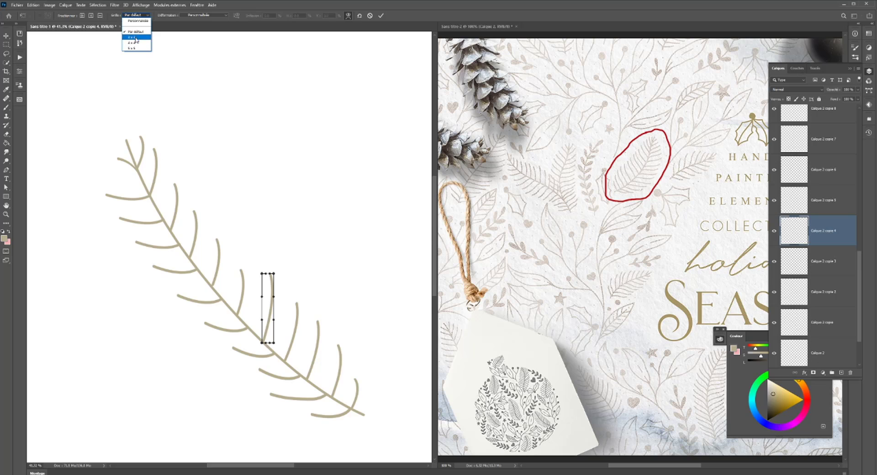
left_click(132, 24)
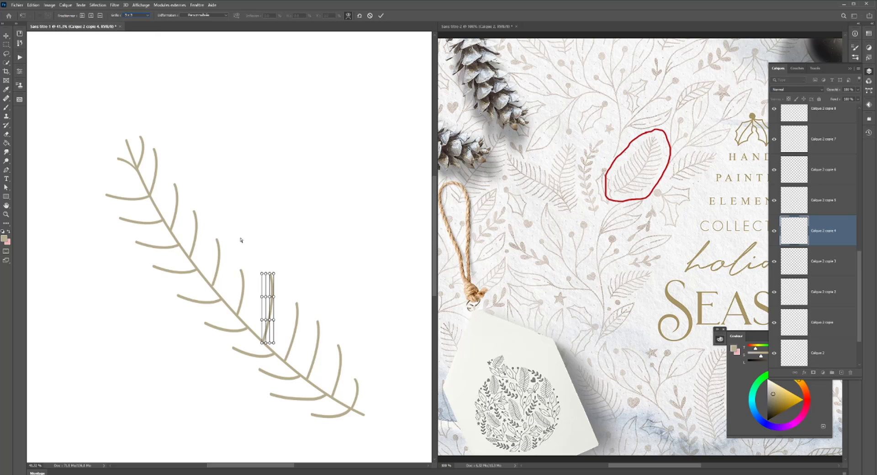
- Shift the upper three rows of warp points slightly right and down, keeping the base row on the stem
left_click(270, 274, "shift")
left_click(263, 274, "shift")
left_click(262, 297, "shift")
left_click_drag(271, 298, 273, 295)
key("ctrl+z")
left_click(273, 320, "shift")
left_click_drag(272, 323, 277, 325)
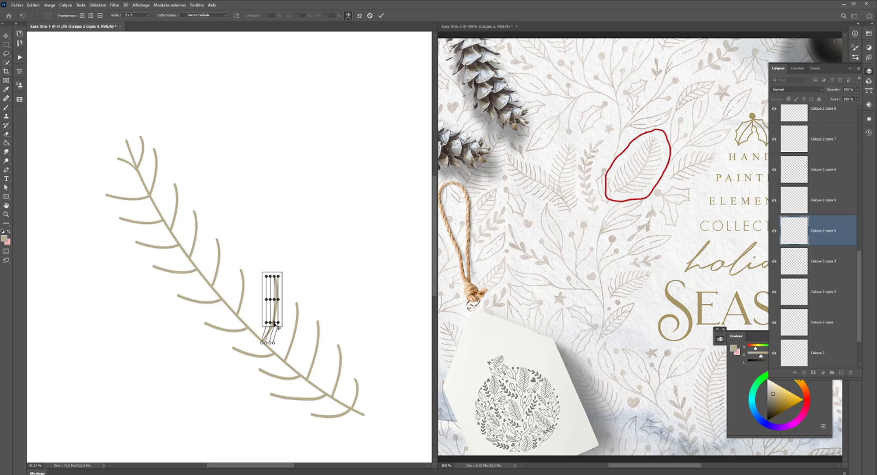
- Move only the top row of warp points a little further right to curve the branch's tip, and apply the warp
left_click(294, 276)
left_click_drag(280, 273, 274, 278)
left_click(267, 277, "shift")
left_click_drag(269, 278, 273, 277)
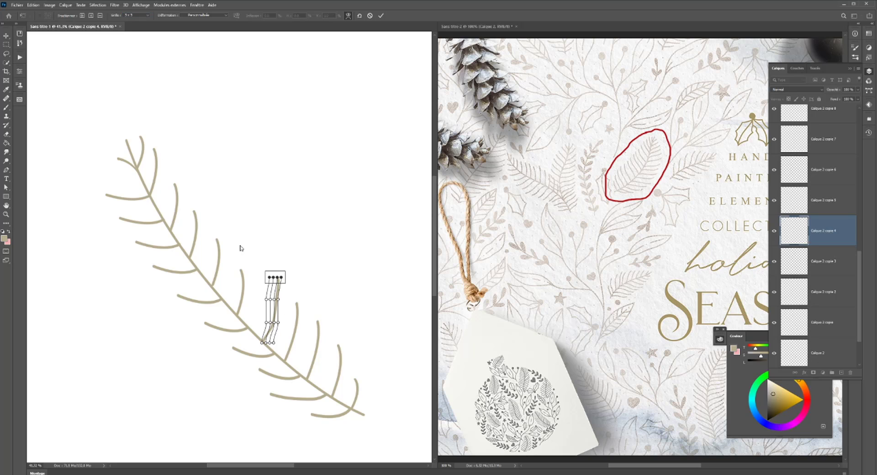
key("Return")
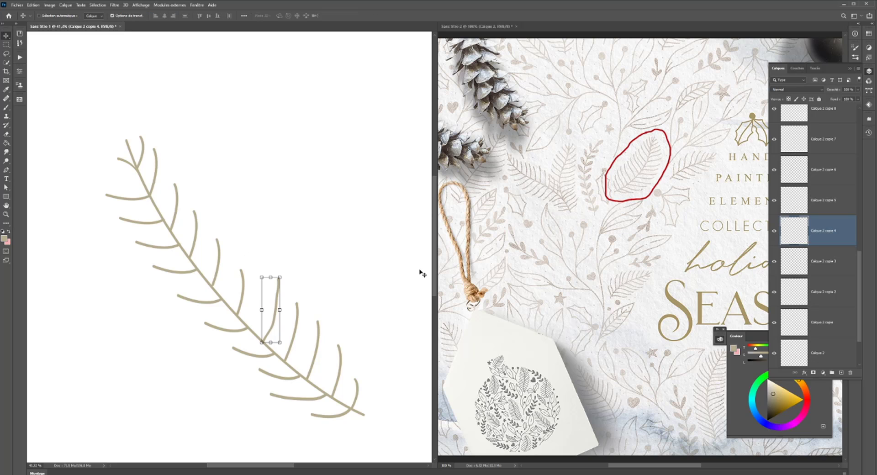
- Lengthen the sixth upper-side branch from the stem's base and skew it so its tip leans right
left_click(241, 285)
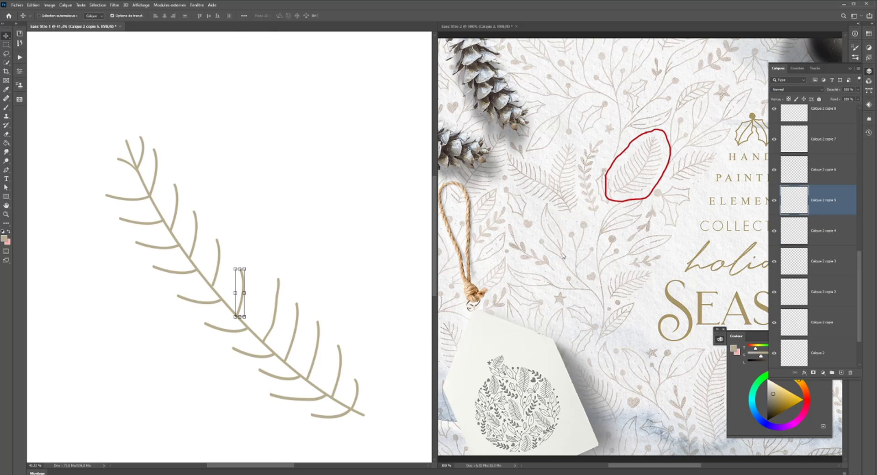
scroll(261, 324, "down", 4)
scroll(261, 319, "up", 3)
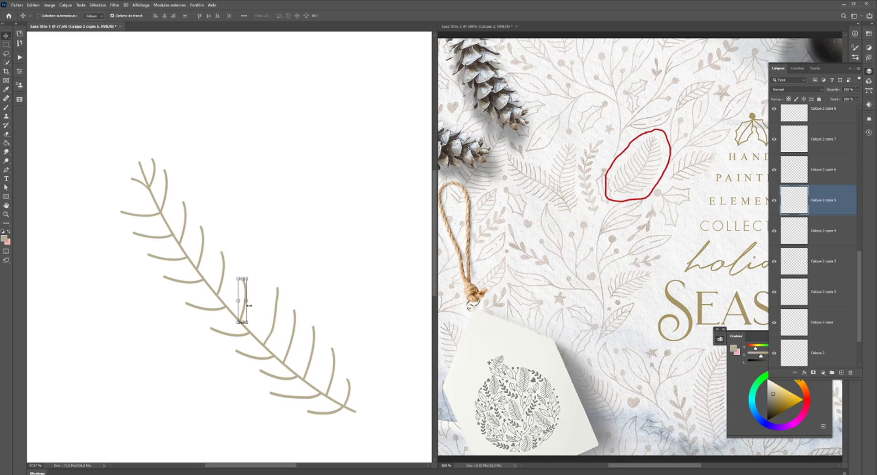
scroll(249, 305, "up", 3)
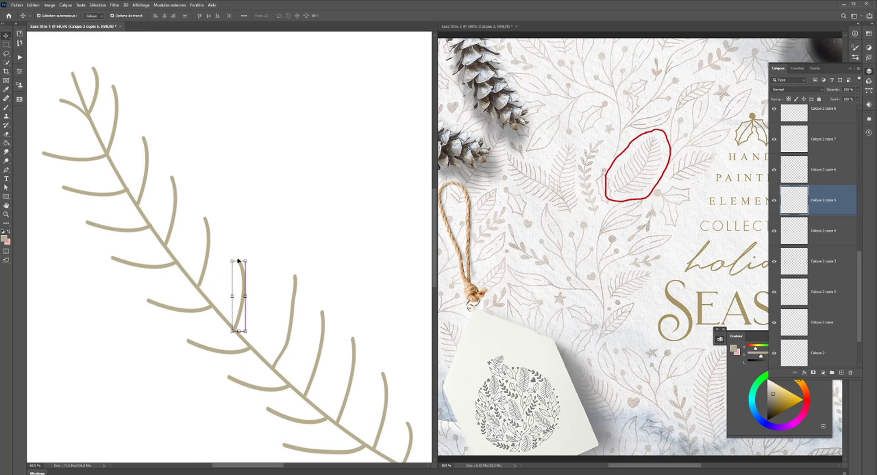
left_click_drag(238, 261, 261, 242)
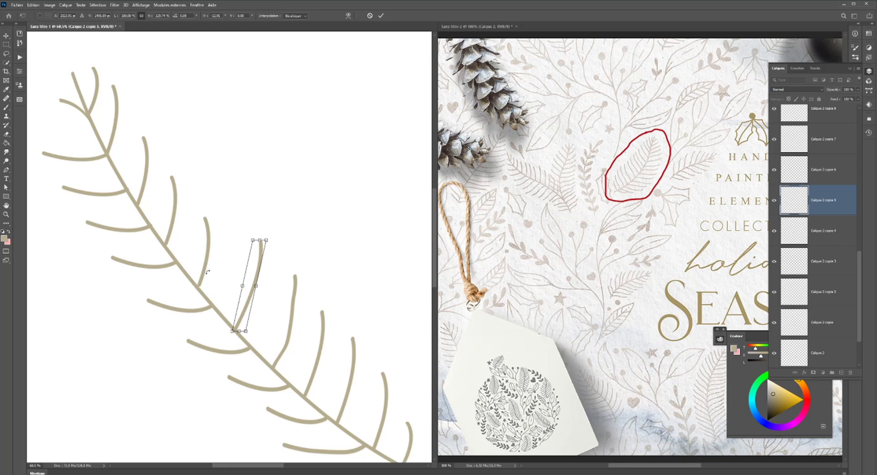
key("Return")
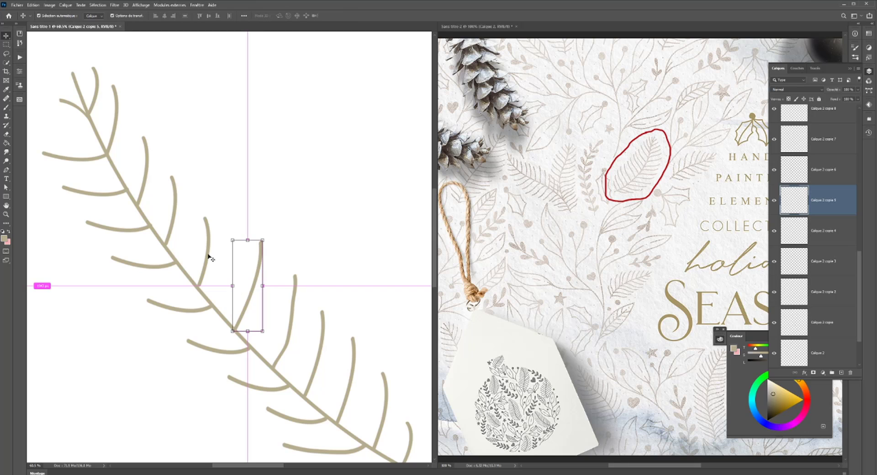
- Skew the seventh upper-side branch from the stem's base to the right, shorten it slightly and keep its base on the stem
left_click(206, 218)
left_click_drag(205, 217, 220, 223)
left_click_drag(204, 288, 205, 291)
key("Return")
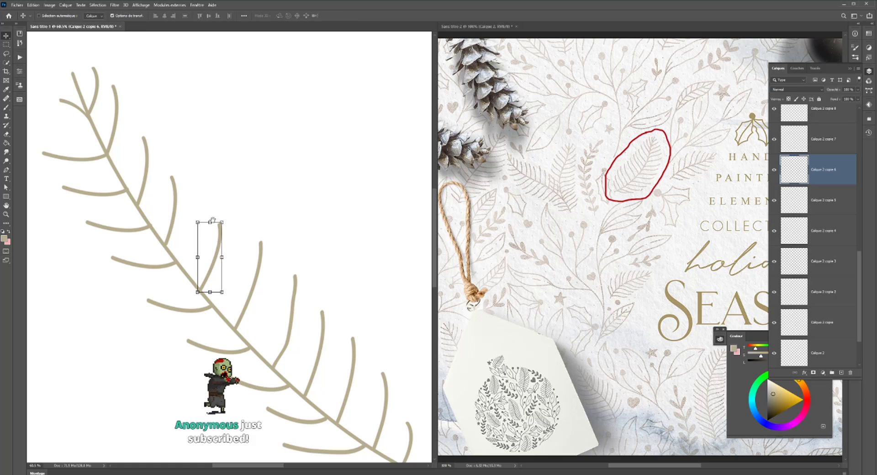
- Skew the eighth upper-side branch from the stem's base to the right and lengthen it slightly
mouse_move(231, 219)
left_mouse_down()
mouse_move(289, 269)
mouse_move(340, 270)
mouse_move(308, 274)
left_mouse_up()
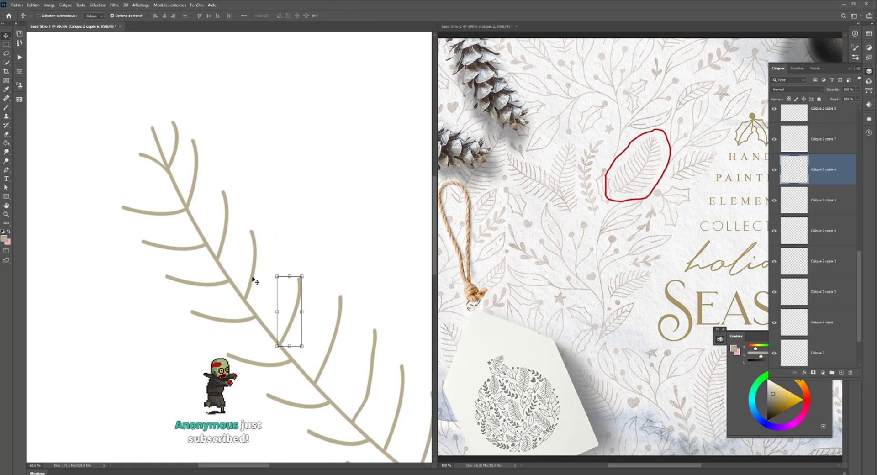
left_click(252, 241, "ctrl")
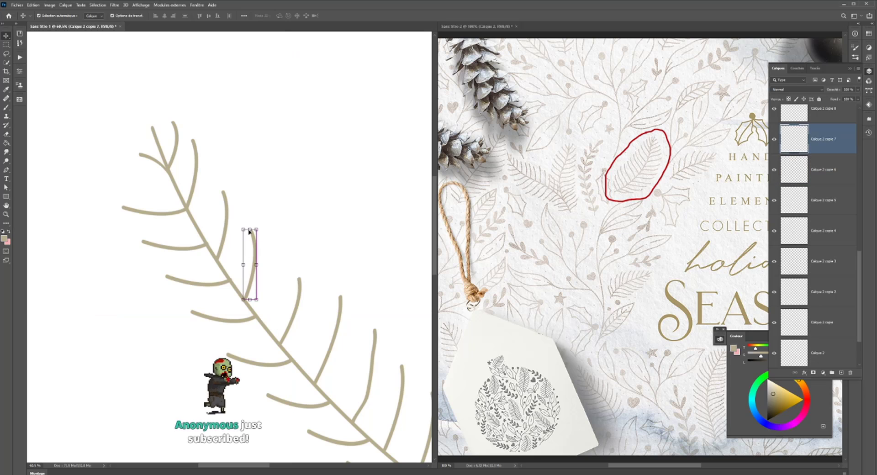
mouse_move(250, 229)
left_mouse_down()
mouse_move(281, 224)
mouse_move(272, 225)
left_mouse_up()
key("Return")
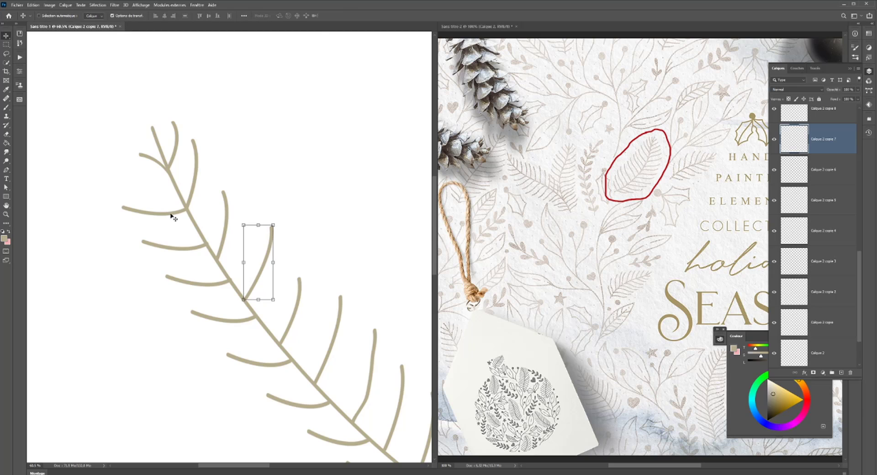
- Skew the ninth upper-side branch from the stem's base strongly to the right and lengthen it slightly
left_click(224, 195, "ctrl")
left_click_drag(222, 190, 251, 190)
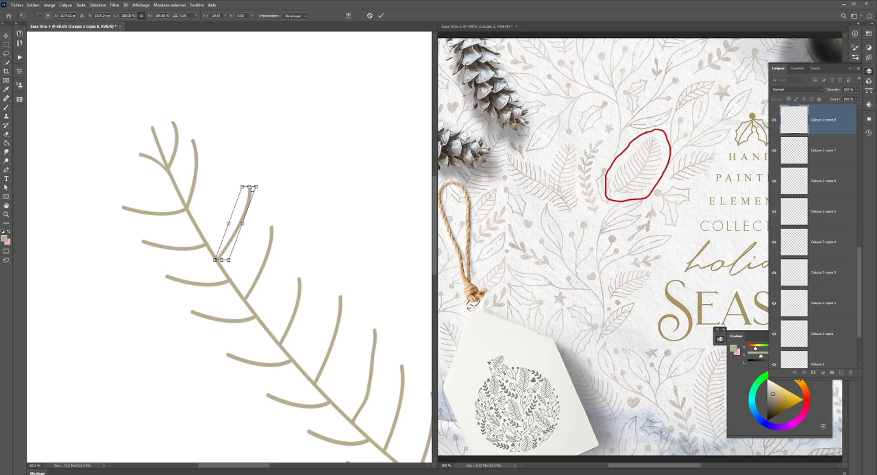
key("Return")
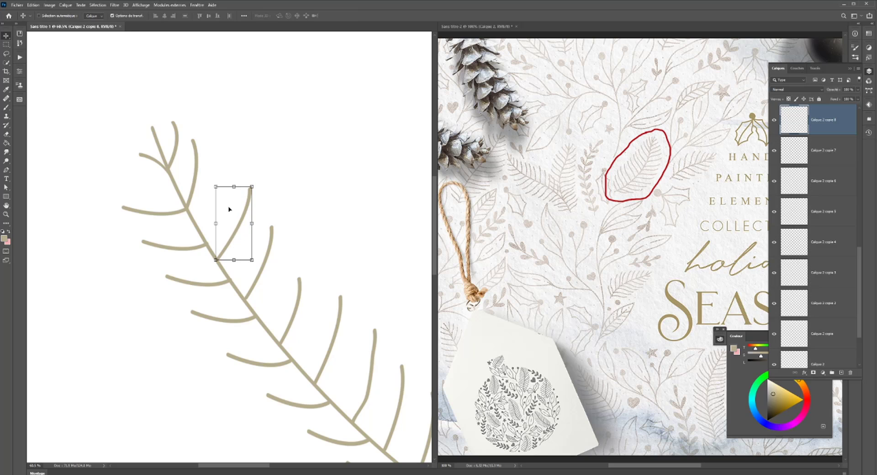
- Select all the sprig's stem and branch layers, excluding the background, and group them
scroll(225, 225, "down", 3)
scroll(225, 238, "down", 3)
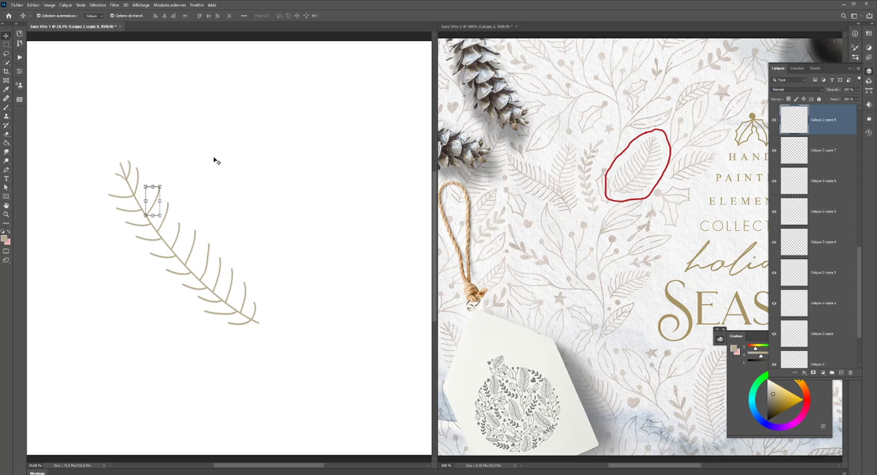
scroll(229, 240, "down", 4)
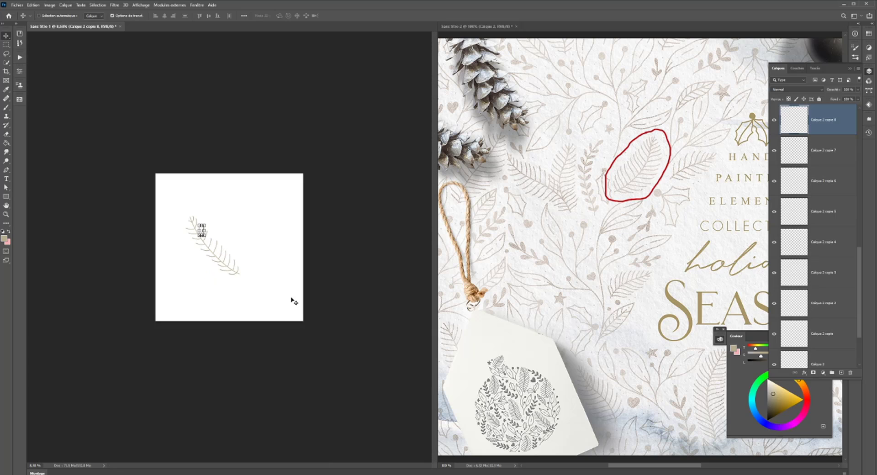
scroll(817, 137, "up", 5)
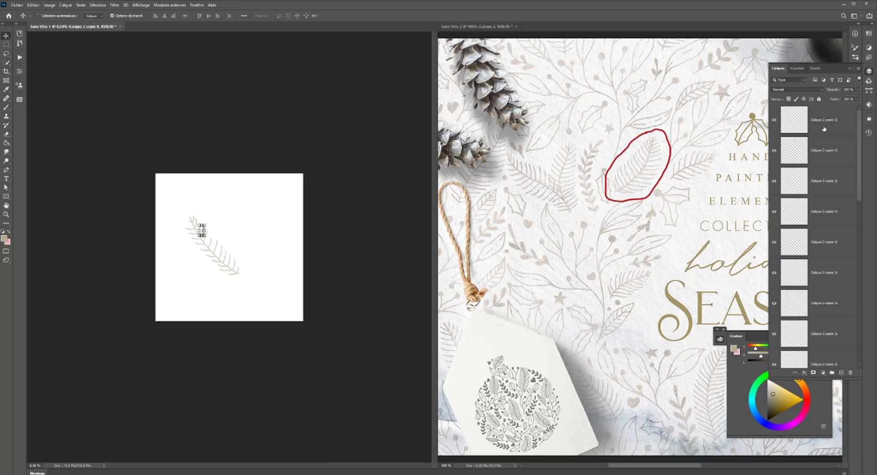
left_click(824, 130)
scroll(822, 228, "down", 5)
left_click(820, 326, "shift")
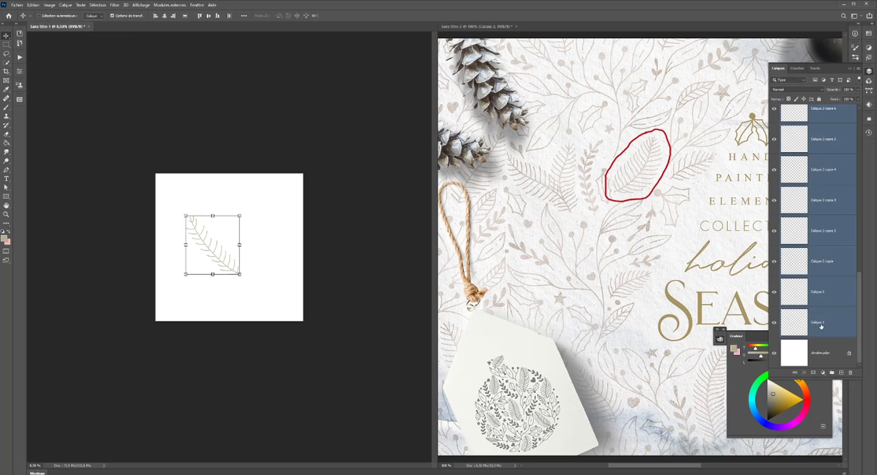
key("ctrl+g")
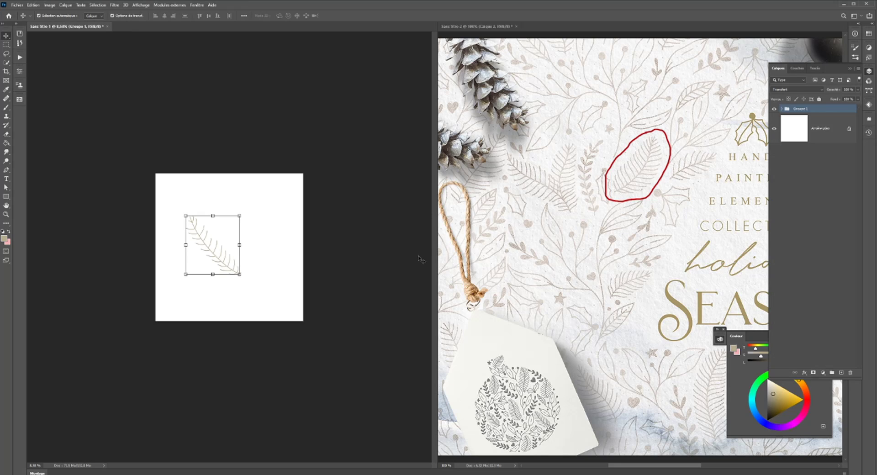
- Scale the grouped sprig down, tilt it slightly steeper and move it to the lower middle of the canvas
key("ctrl+t")
mouse_move(241, 276)
left_mouse_down()
mouse_move(211, 255)
mouse_move(212, 241)
mouse_move(199, 253)
mouse_move(203, 246)
mouse_move(247, 271)
left_mouse_up()
key("Return")
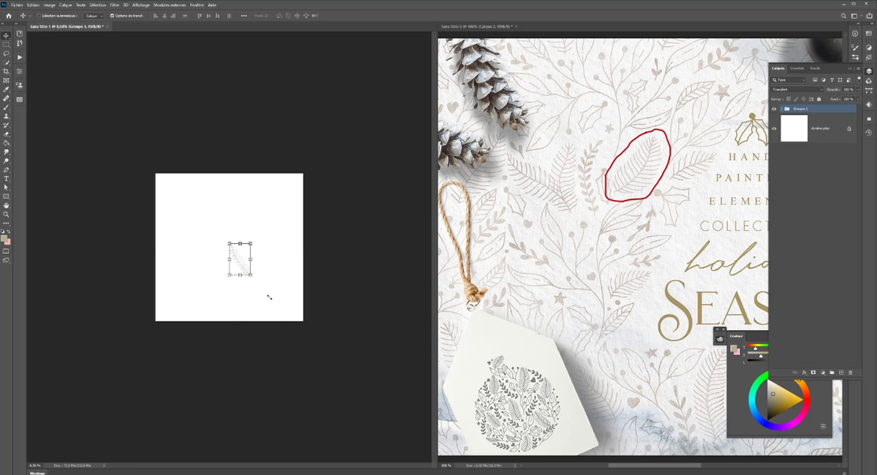
scroll(270, 300, "up", 5)
left_click_drag(256, 259, 224, 272)
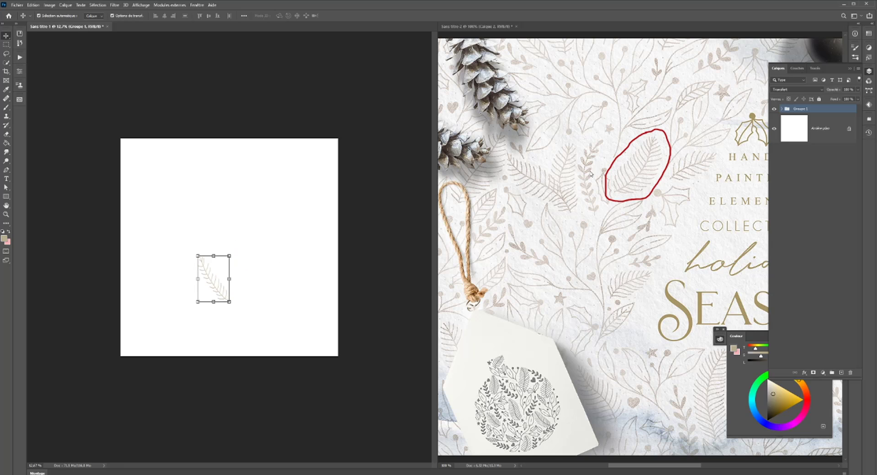
- Try to apply a slight perspective transform to the grouped sprig
key("ctrl+t")
right_click(208, 285)
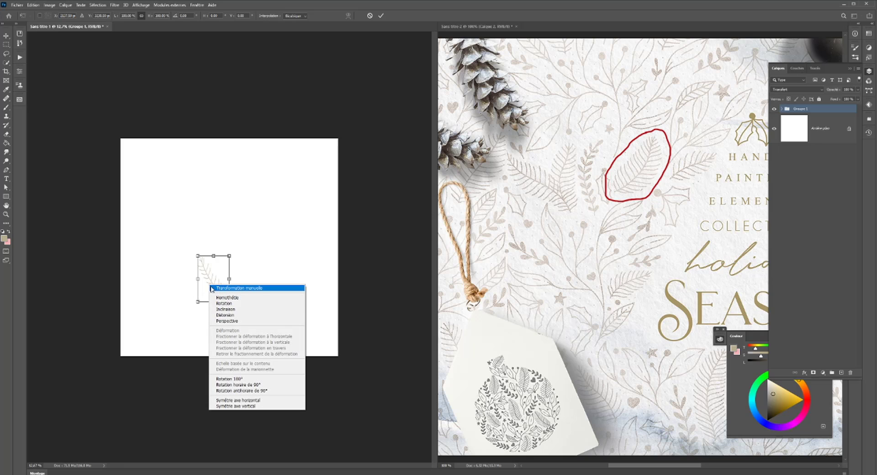
left_click(227, 321)
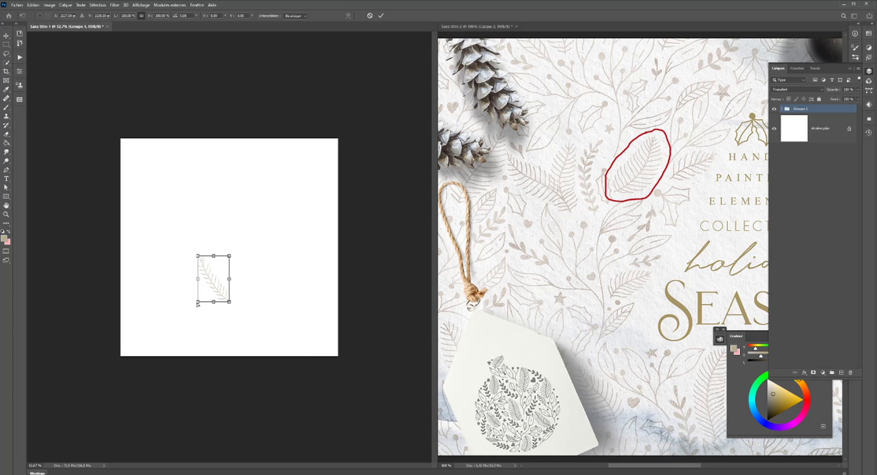
left_click_drag(213, 303, 204, 277)
key("Return")
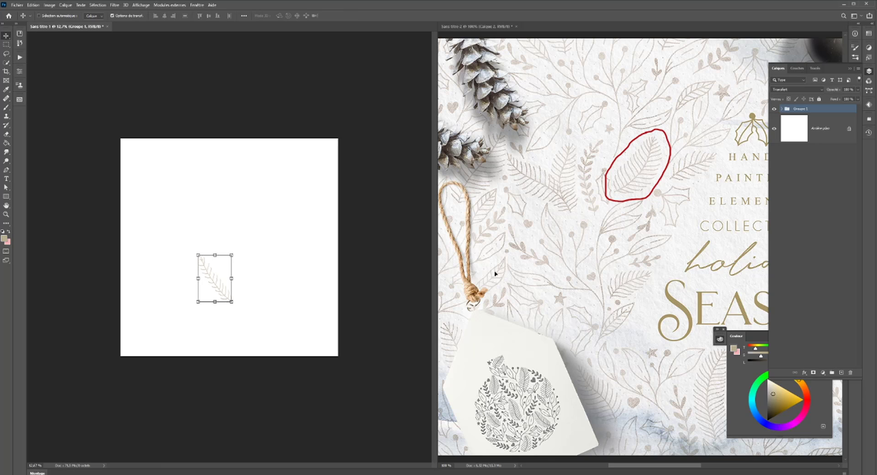
key("ctrl+z")
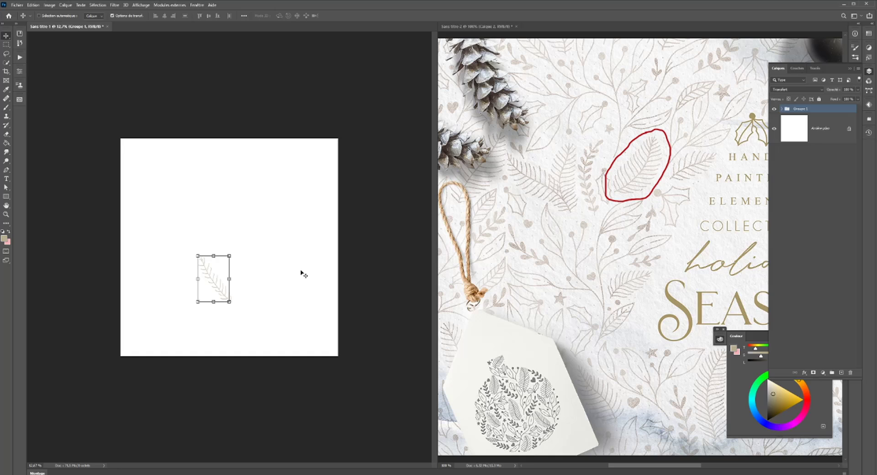
- Convert the grouped sprig to a smart object
right_click(821, 111)
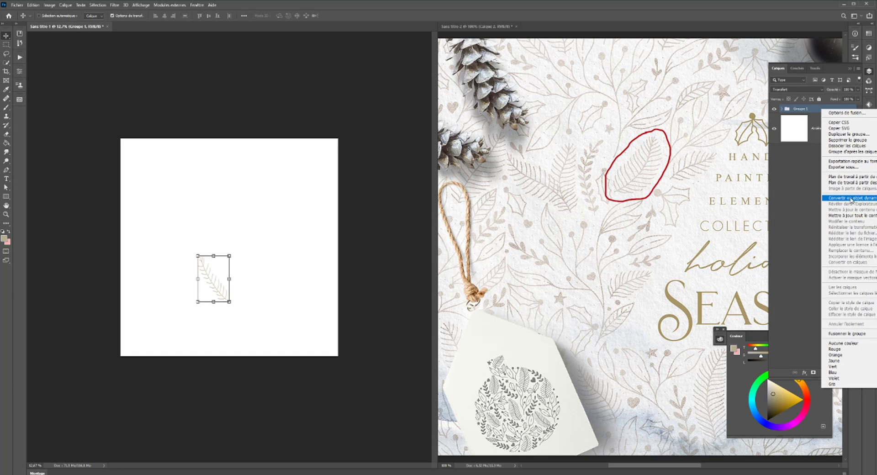
left_click(851, 198)
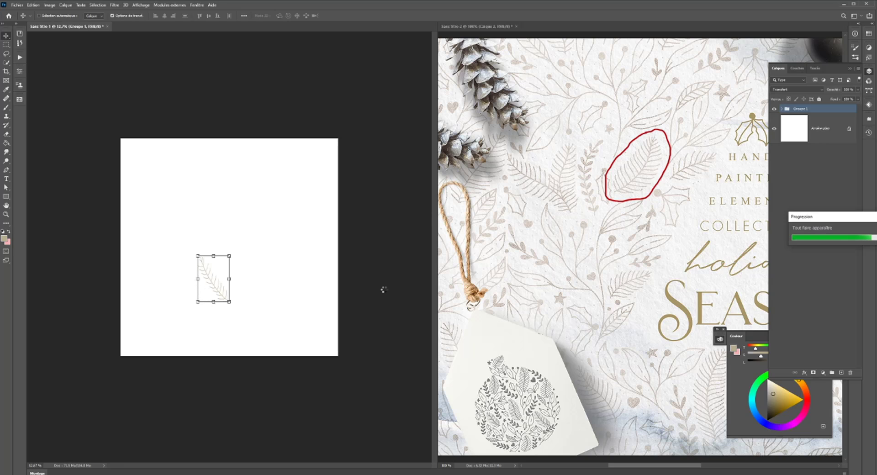
- Try to warp the sprig smart object so its stem bows into a stronger curve
key("ctrl+t")
right_click(218, 290)
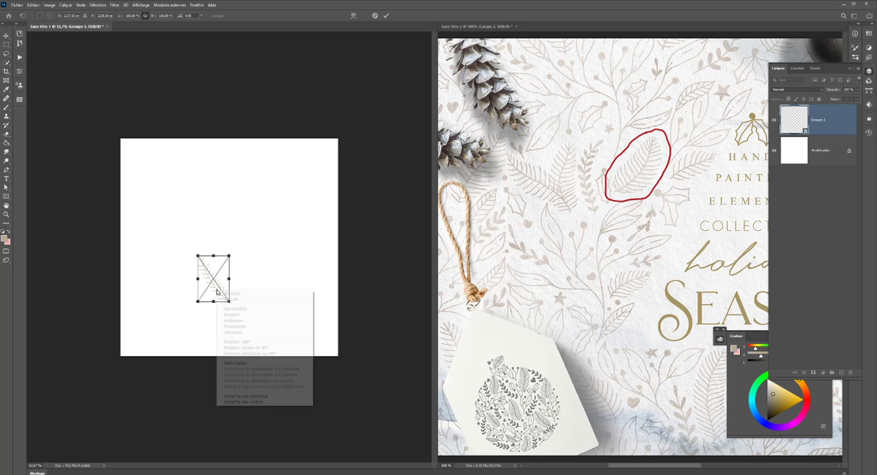
left_click(236, 363)
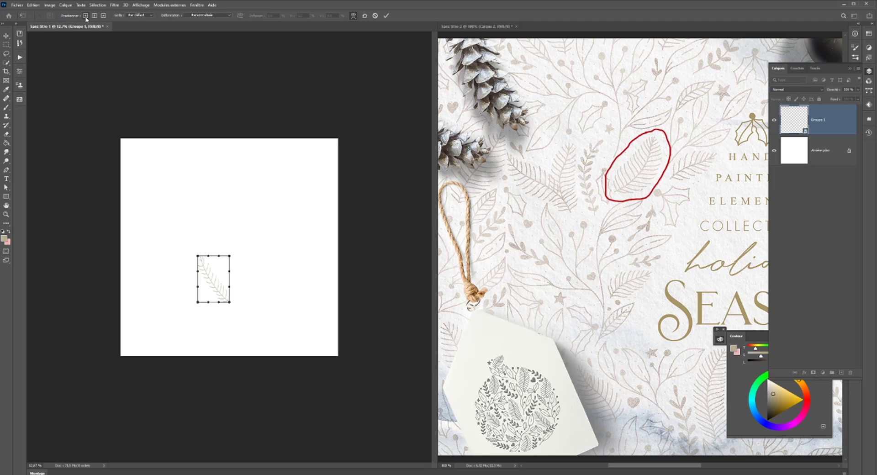
left_click(86, 19)
left_click(215, 289)
left_click_drag(215, 293, 216, 288)
left_click_drag(197, 256, 197, 254)
key("ctrl+z")
left_click(215, 289)
left_click(216, 303, "shift")
left_click(215, 289, "shift")
left_click(197, 289, "shift")
left_click_drag(216, 294, 213, 293)
key("Return")
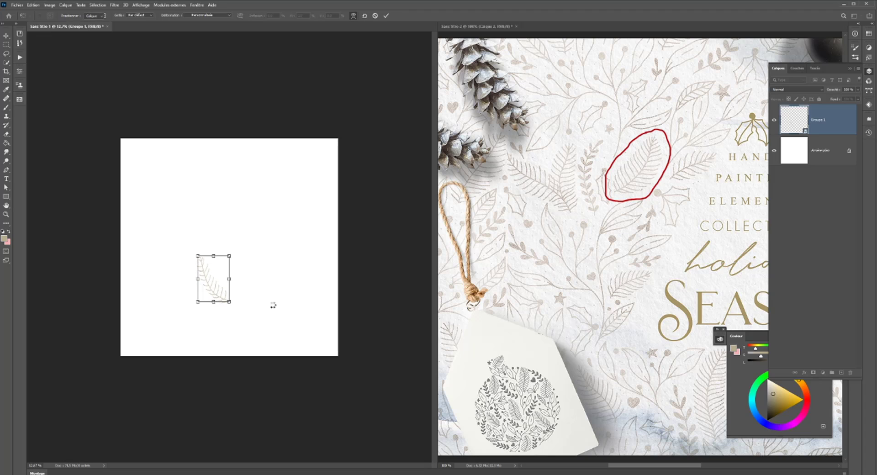
scroll(298, 307, "down", 2)
key("ctrl+z")
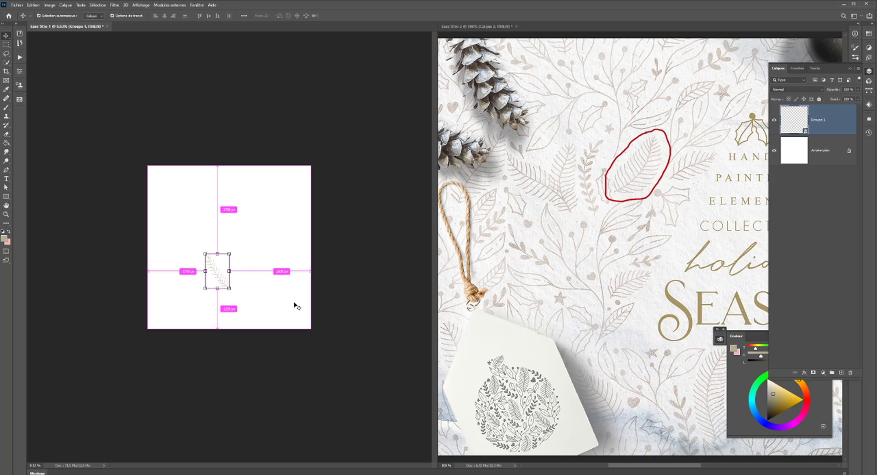
- Move the sprig to the upper part of the canvas, right of centre
scroll(297, 305, "down", 1)
scroll(212, 281, "up", 8)
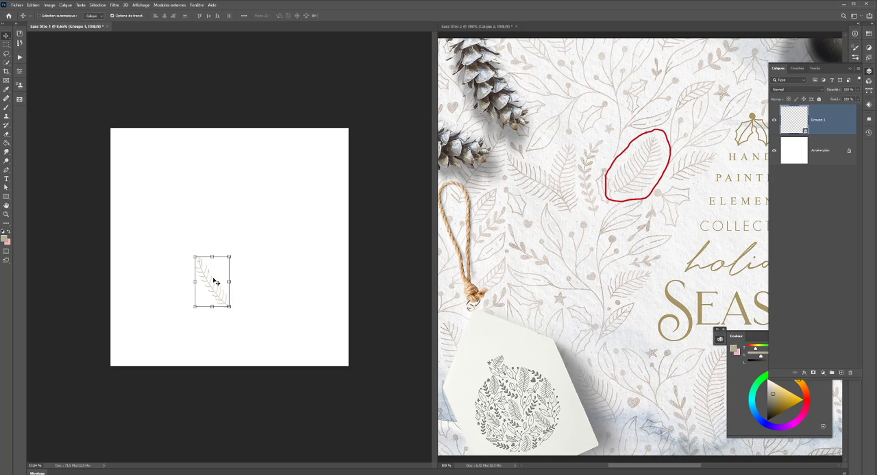
scroll(231, 290, "down", 4)
left_click_drag(226, 297, 281, 188)
scroll(245, 204, "up", 3)
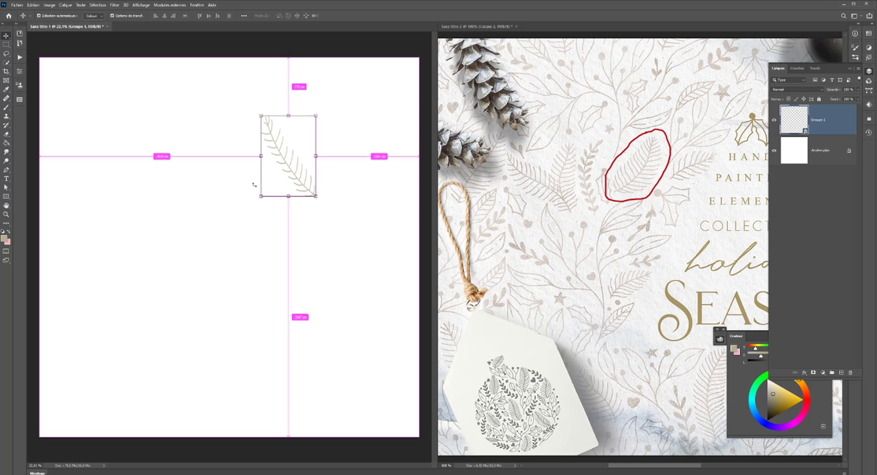
- Check the document's pixel dimensions and resolution in the Image Size settings without changing them
key("h")
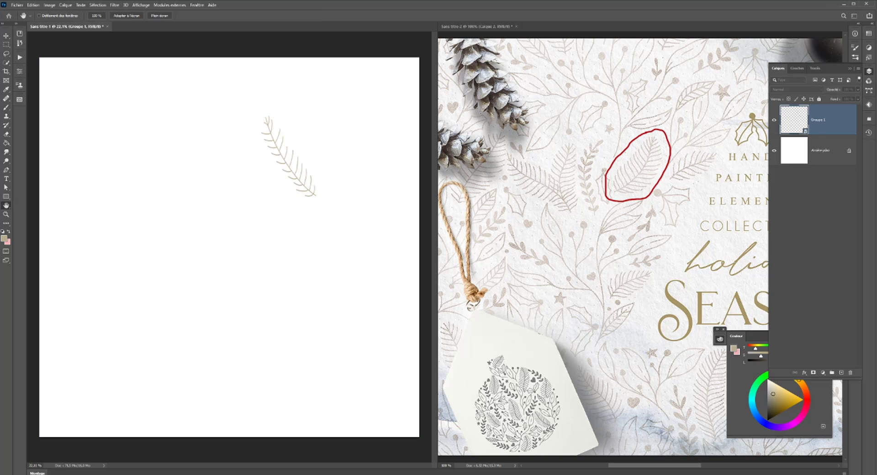
key("ctrl+alt+i")
left_click_drag(411, 178, 249, 237)
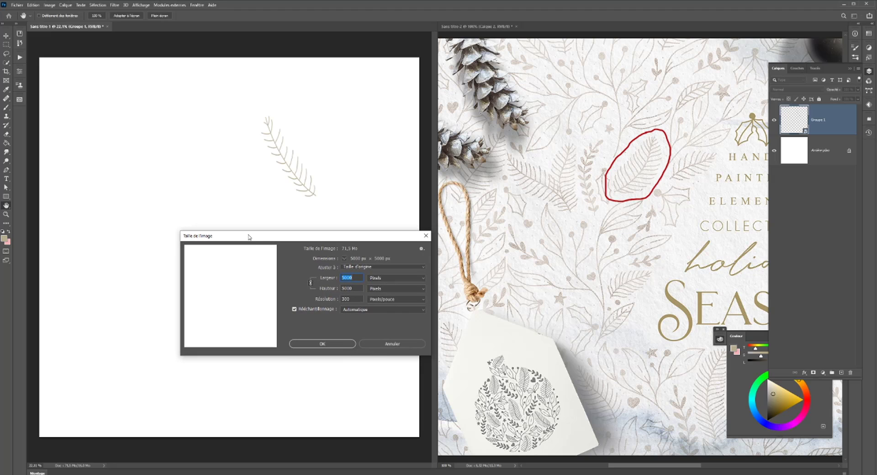
left_click(385, 345)
scroll(354, 305, "down", 6)
scroll(327, 290, "down", 1)
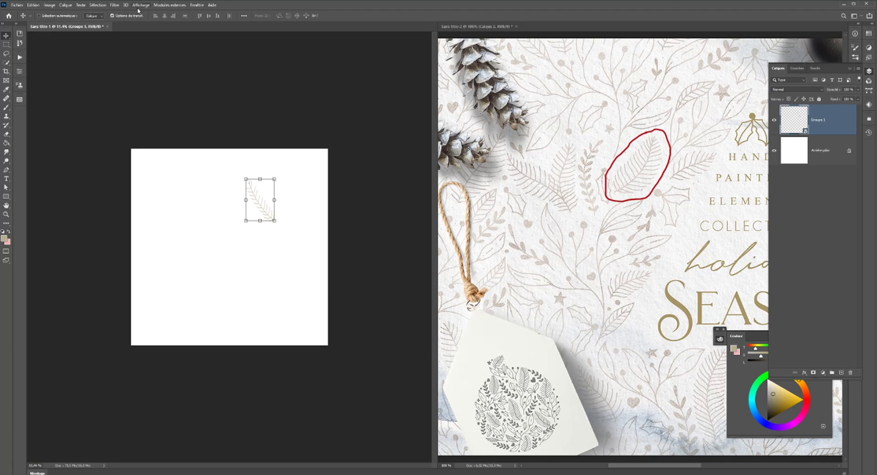
- Duplicate the sprig, rotate the copy almost upright and place it in the lower left of the canvas
left_click(115, 5)
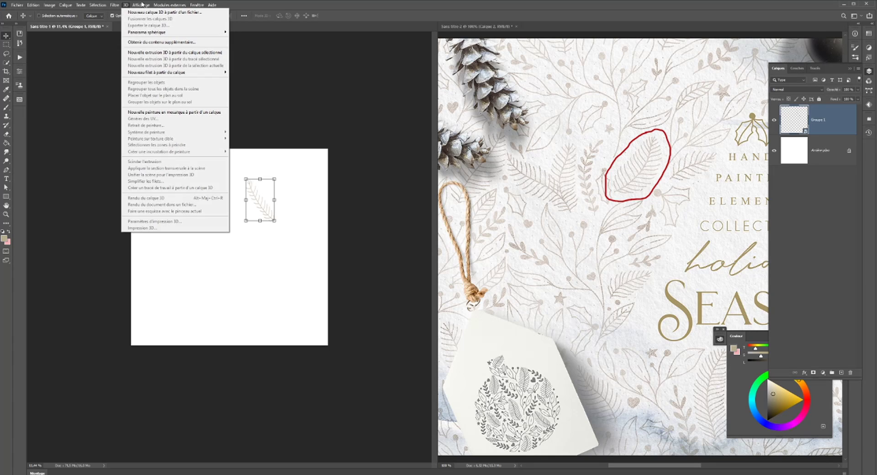
left_click(301, 232)
left_click_drag(265, 208, 226, 264)
key("Return")
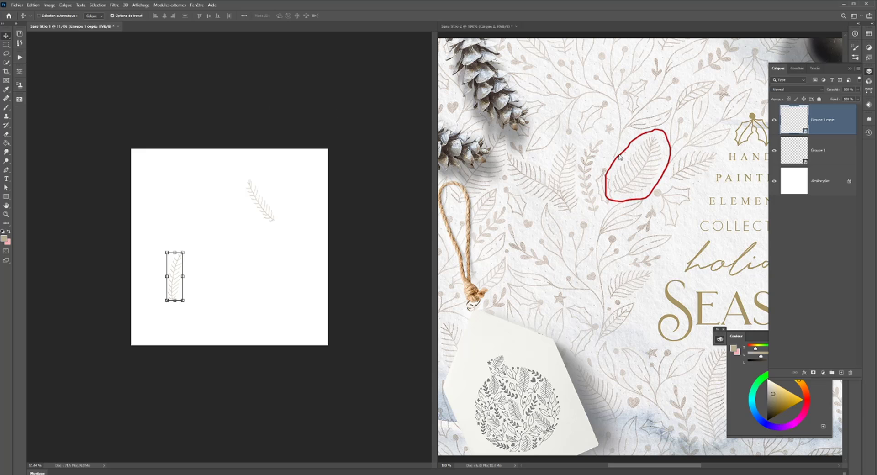
- Turn on the pattern preview to see the two sprigs repeated beyond the canvas edges
left_click(197, 5)
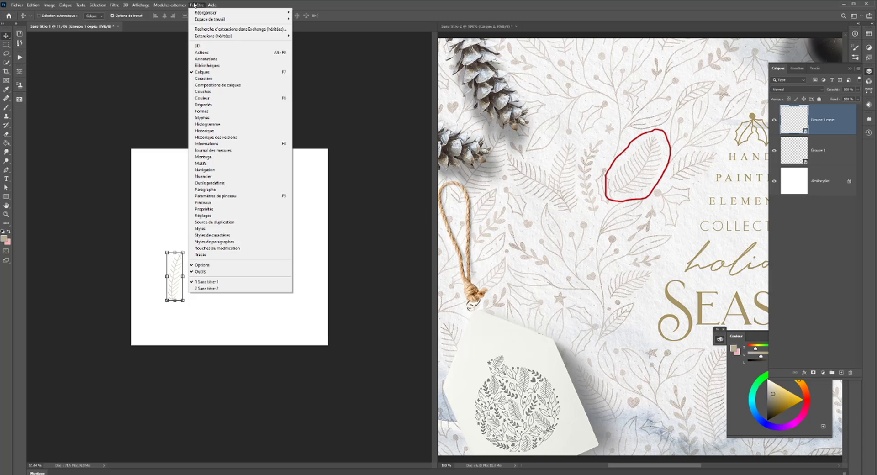
mouse_move(141, 5)
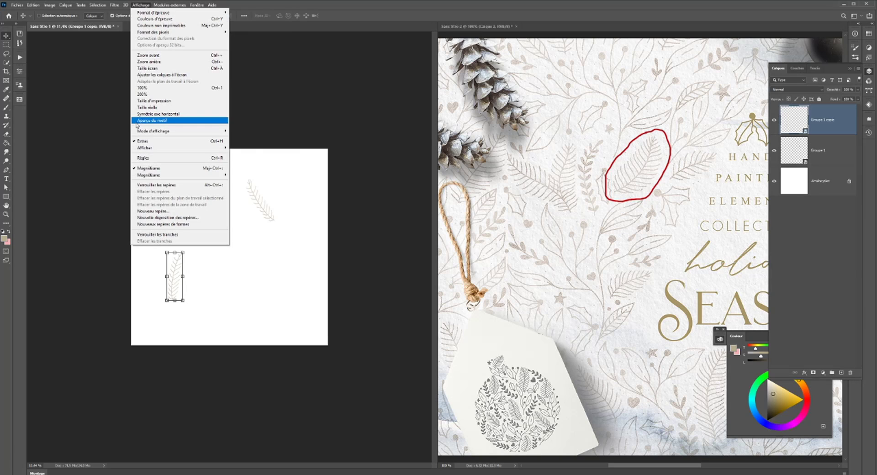
left_click(155, 122)
scroll(232, 196, "down", 5)
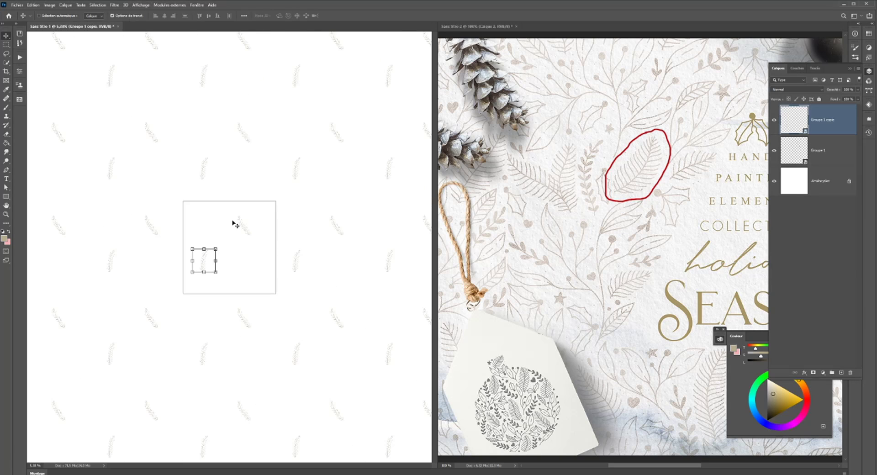
scroll(235, 223, "down", 2)
- Rotate the lower sprig copy slightly so it stands upright, and check its repeats in the pattern preview
key("ctrl")
left_click_drag(206, 275, 222, 269)
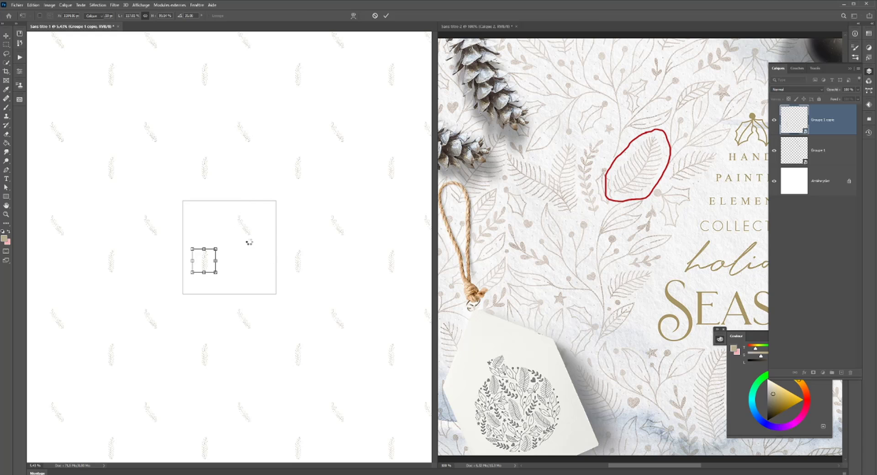
scroll(301, 239, "up", 10)
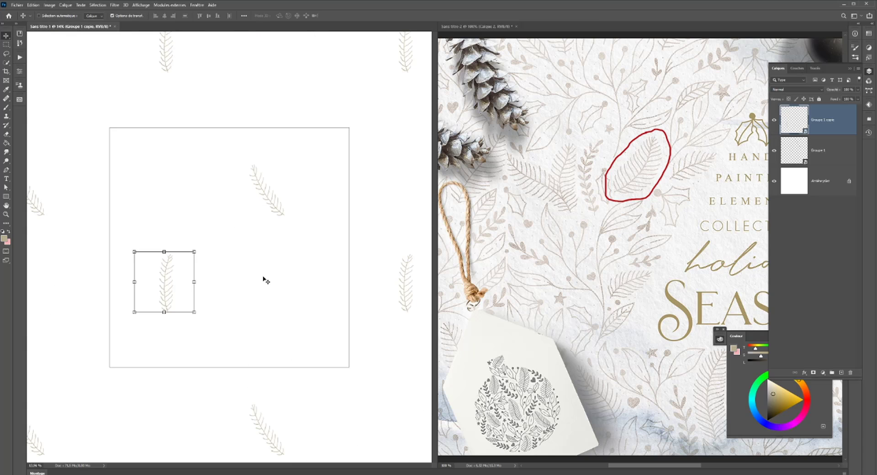
scroll(266, 280, "down", 3)
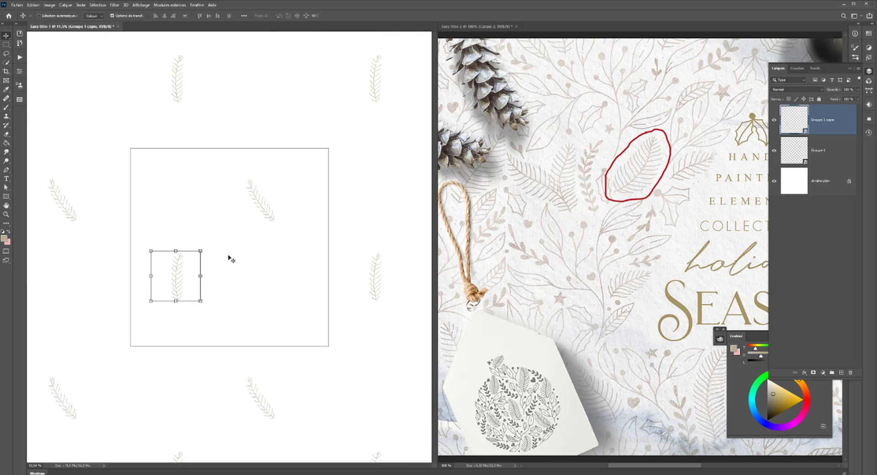
scroll(230, 258, "up", 3)
scroll(230, 257, "down", 3)
scroll(146, 260, "up", 1)
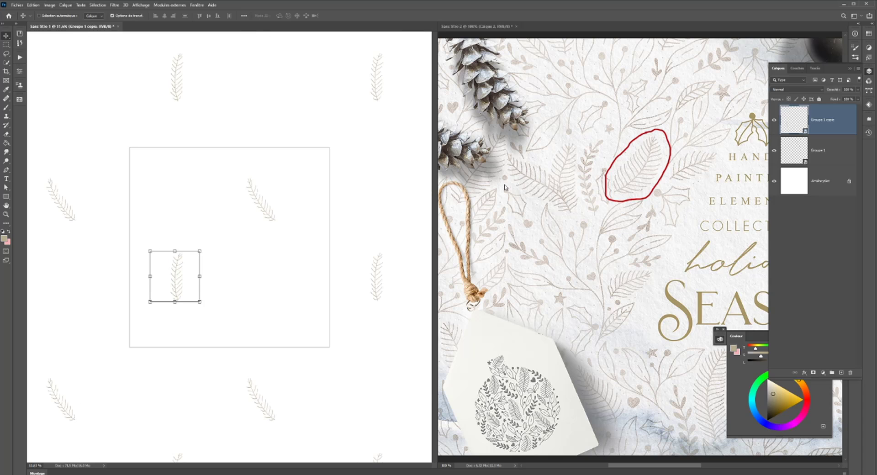
- Turn off the pattern preview
left_click(124, 5)
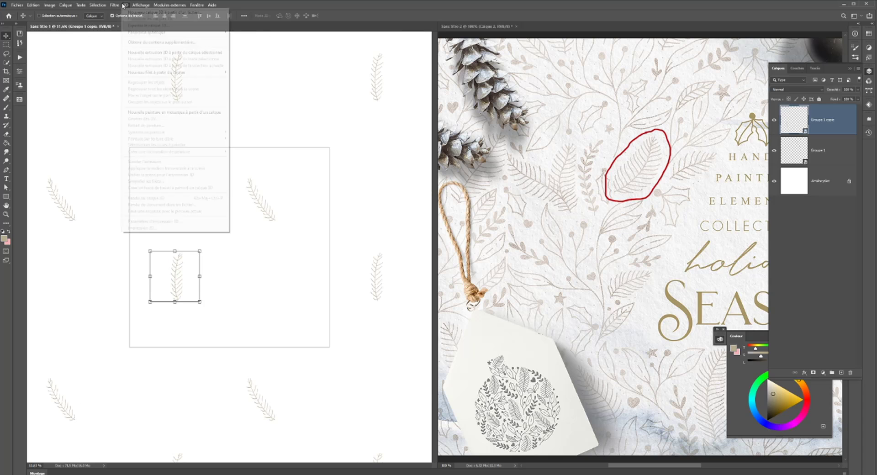
left_click(159, 124)
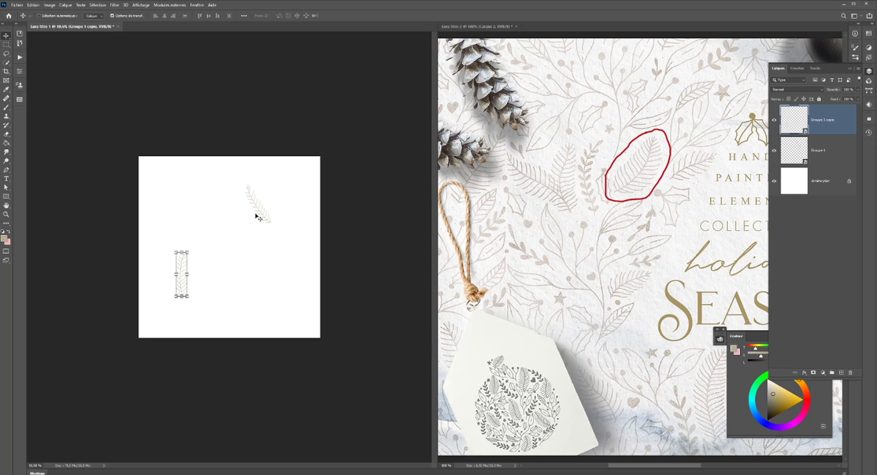
key("ctrl+t")
- Save the pattern document as a cloud document named "test motif"
key("ctrl+s")
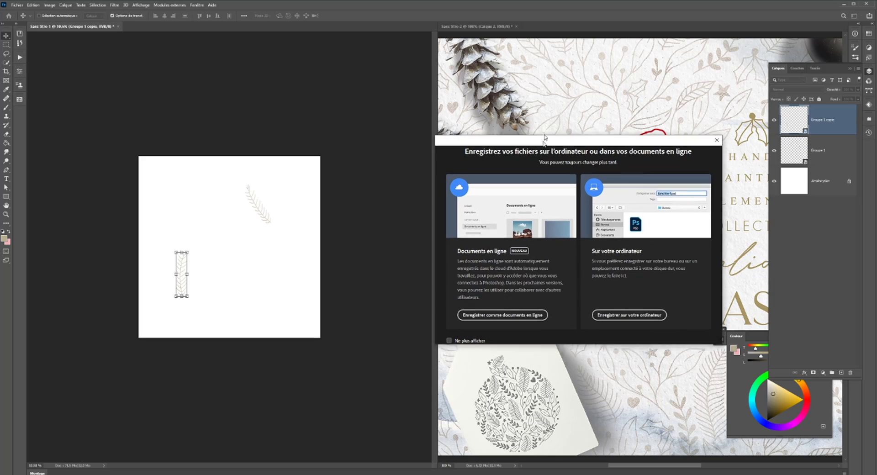
left_click(476, 257)
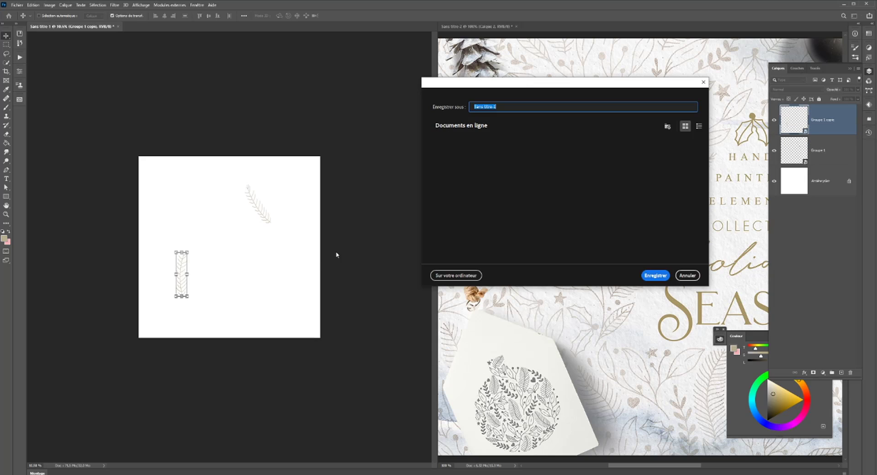
type("test")
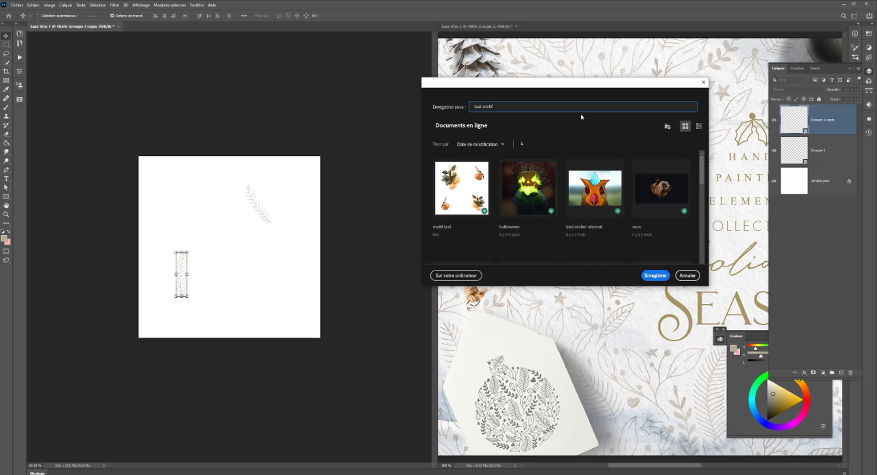
type(" motif")
key("Return")
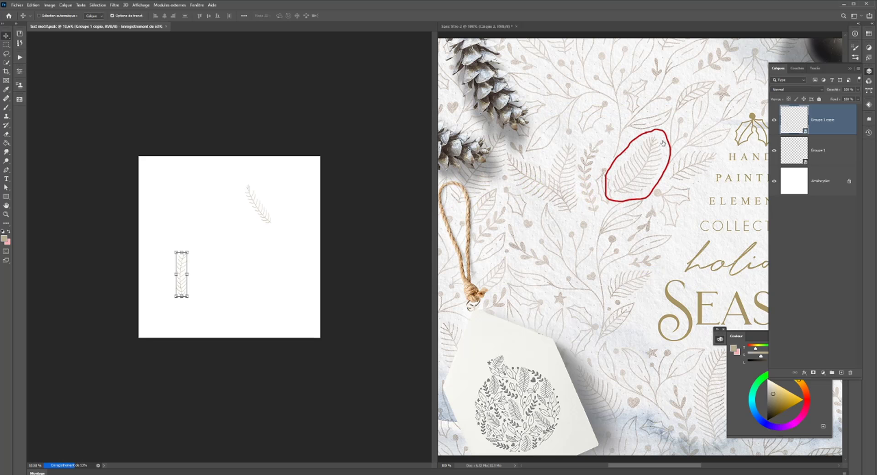
- Unlock and hide the red outline layer in the holiday reference document
left_click(662, 143)
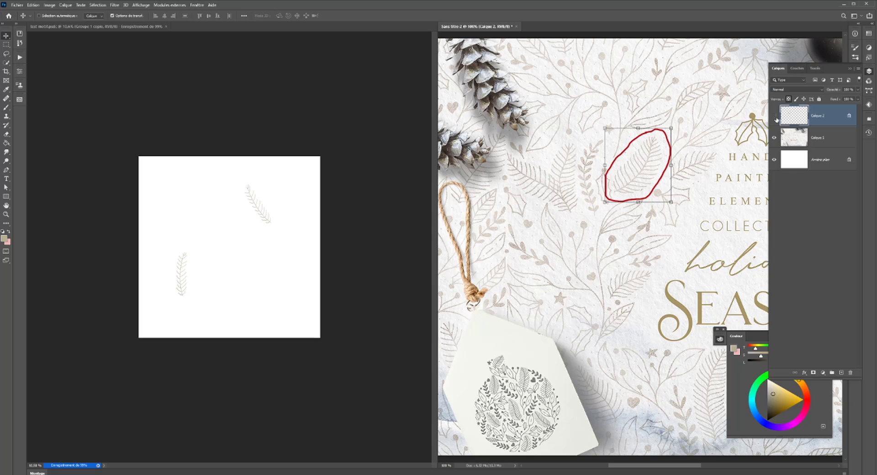
left_click(848, 117)
scroll(477, 237, "down", 1)
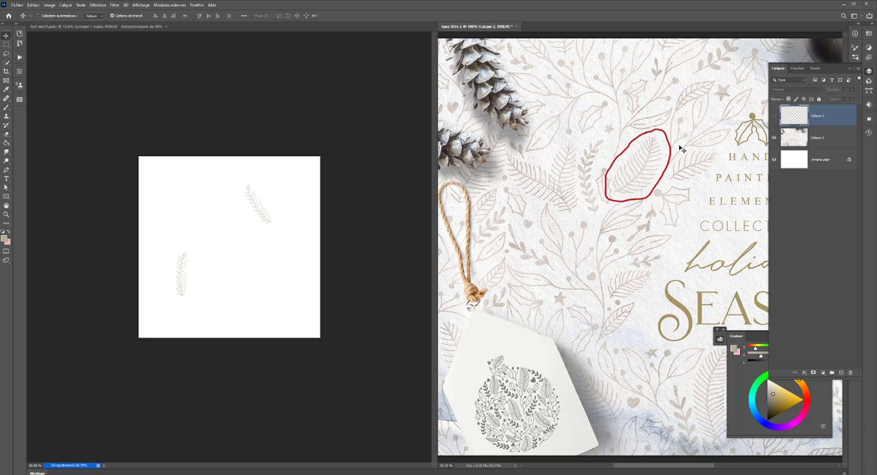
left_click(774, 117)
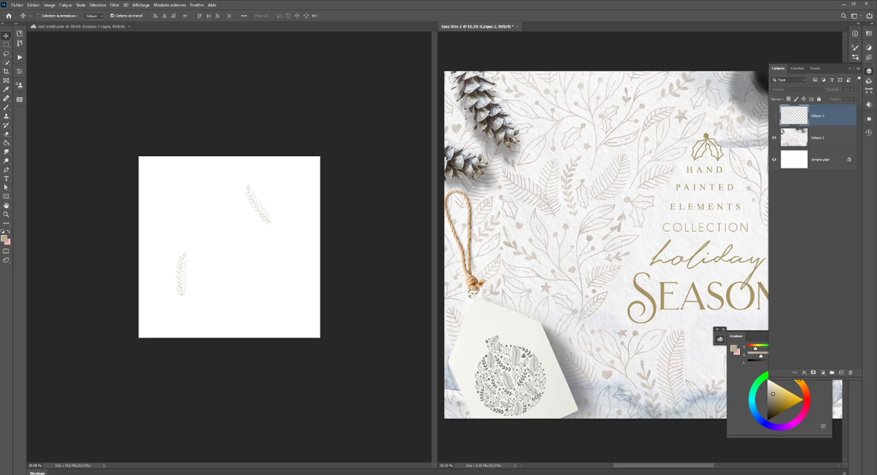
- Switch to the Chrome browser and open a new tab beside the Behance holiday collection page
mouse_move(327, 472)
left_click(347, 462)
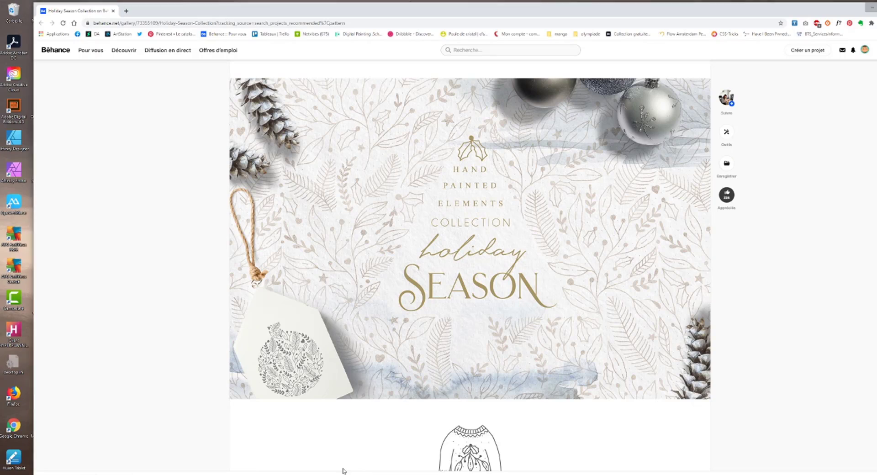
left_click(126, 10)
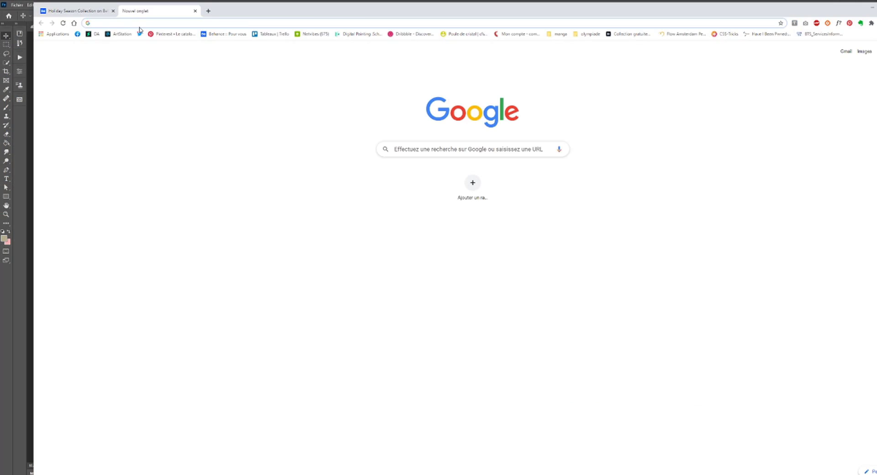
- Search Google Images for "houx" and copy the picture of the holly sprig with red berries on a white background
type("houx")
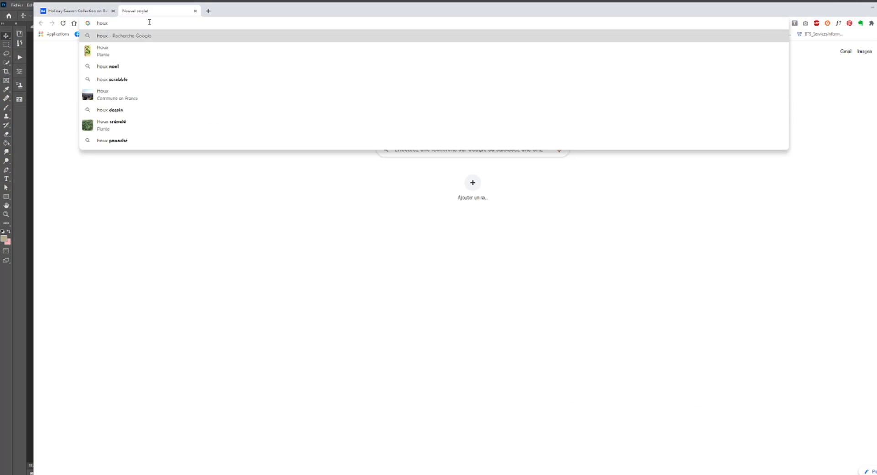
key("Return")
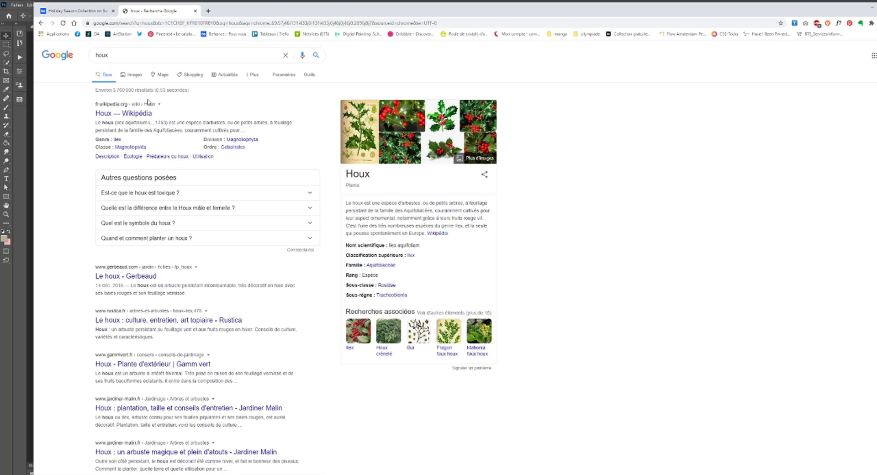
left_click(132, 74)
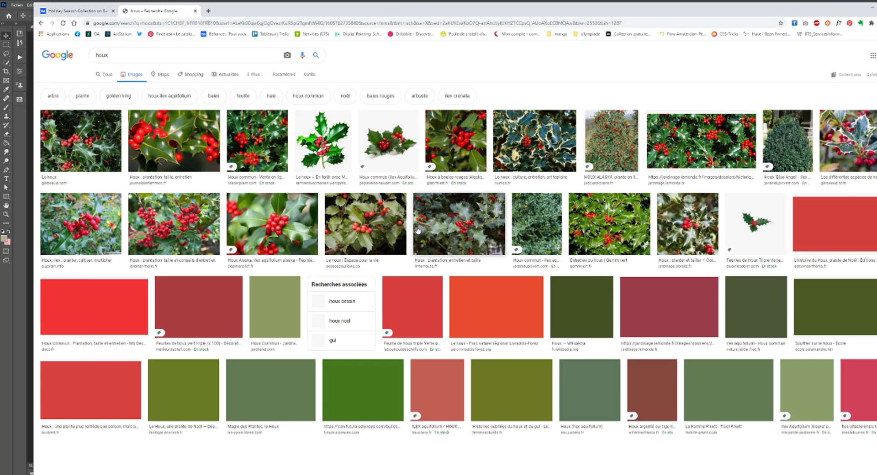
left_click(376, 155)
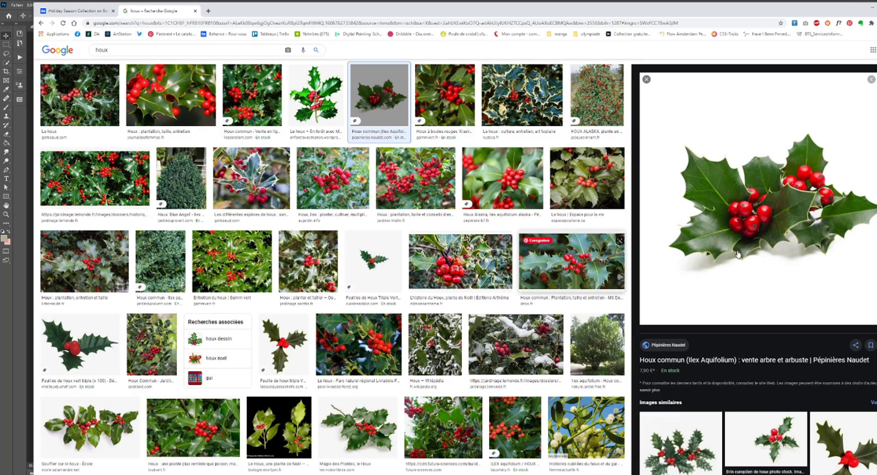
right_click(726, 213)
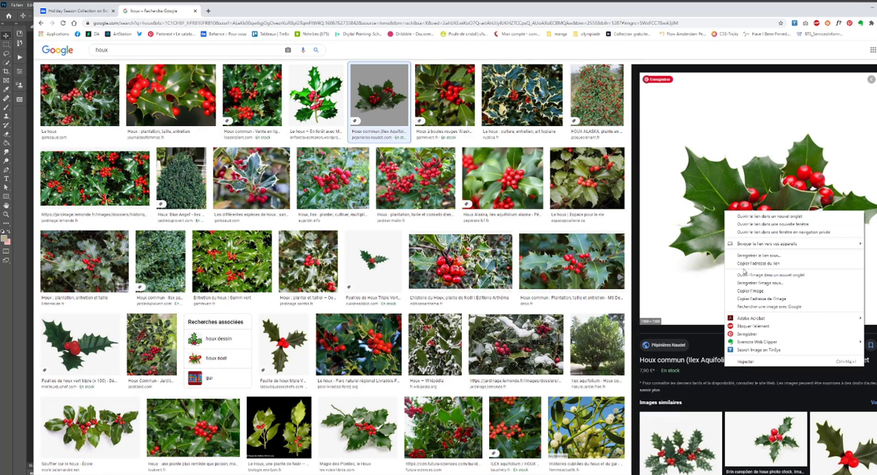
left_click(746, 292)
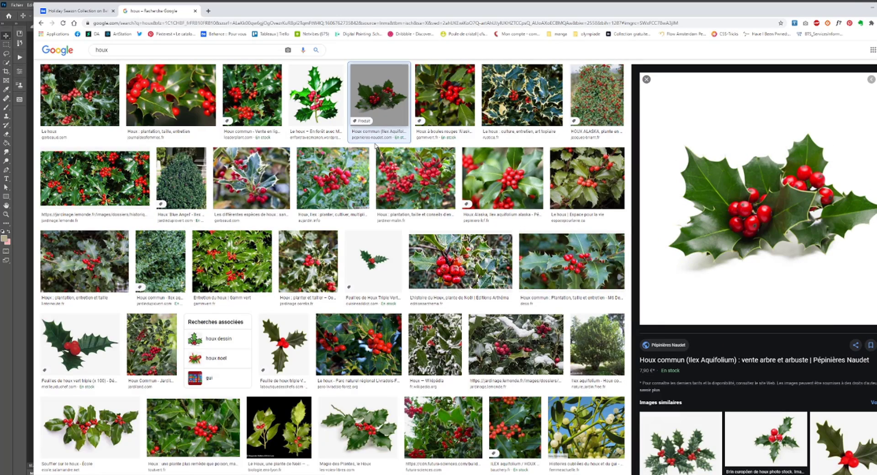
- Close the holly search page and switch back to the test motif document in Photoshop
left_click(195, 11)
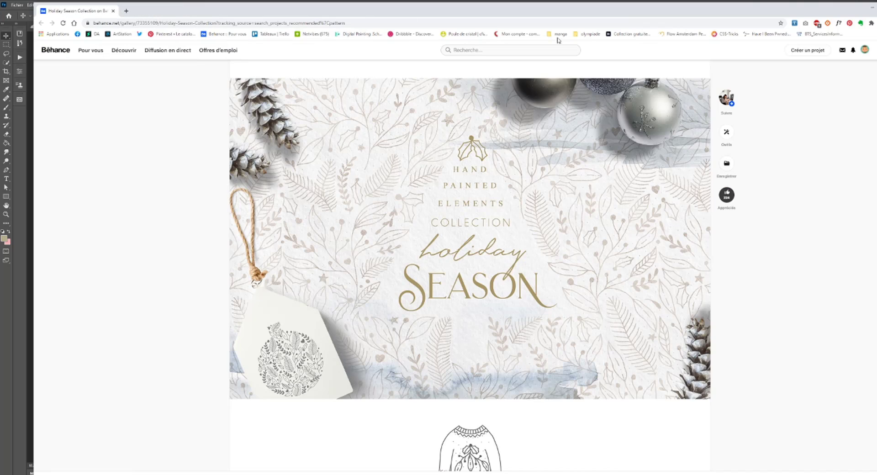
left_click(872, 11)
left_click(271, 219)
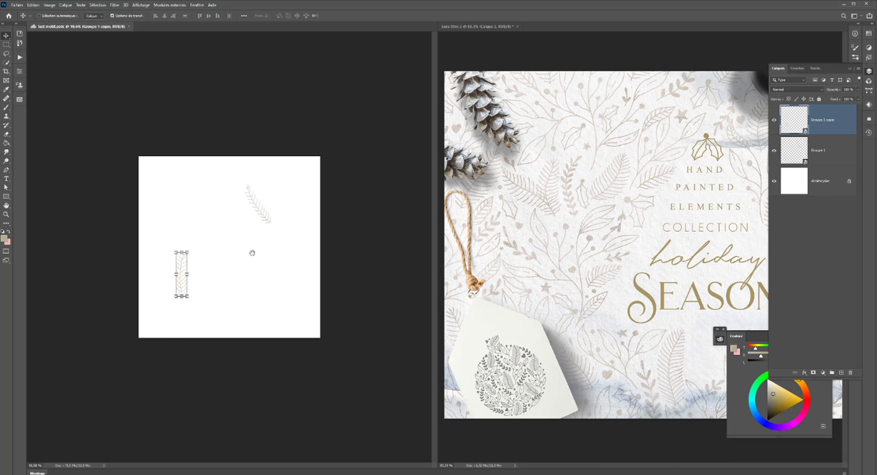
- Group the two branch smart objects and name the group "feuille"
left_click(835, 154)
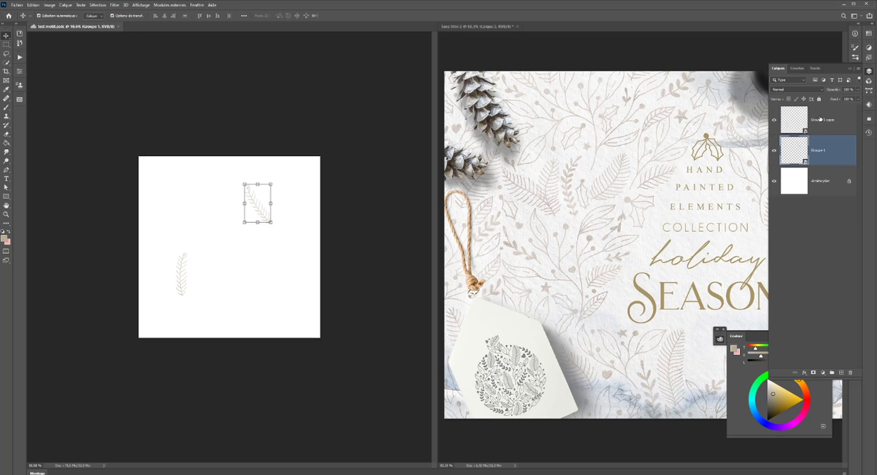
left_click(812, 116, "shift")
key("ctrl+g")
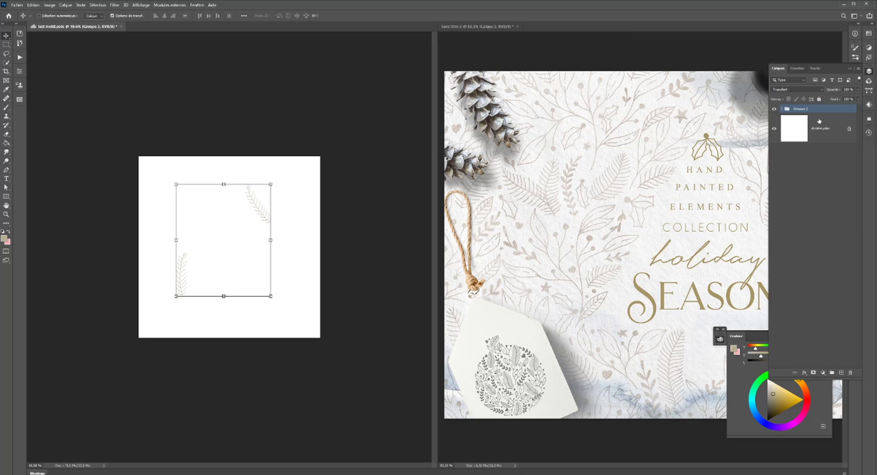
double_click(800, 110)
type("feuille")
key("Return")
- Paste the copied holly picture into the pattern document and place it in the lower right area of the canvas
key("ctrl+v")
left_click_drag(232, 240, 283, 172)
scroll(290, 294, "up", 7)
scroll(293, 232, "up", 2)
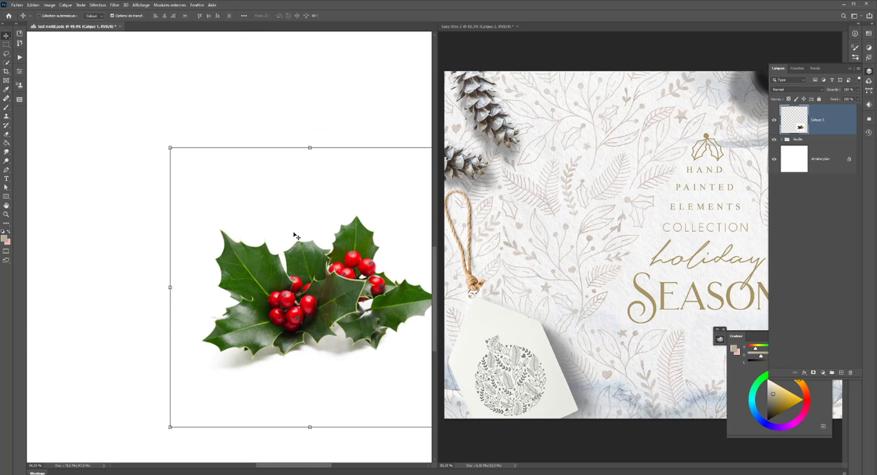
scroll(293, 233, "up", 3)
left_click_drag(300, 259, 235, 216)
scroll(236, 218, "down", 3)
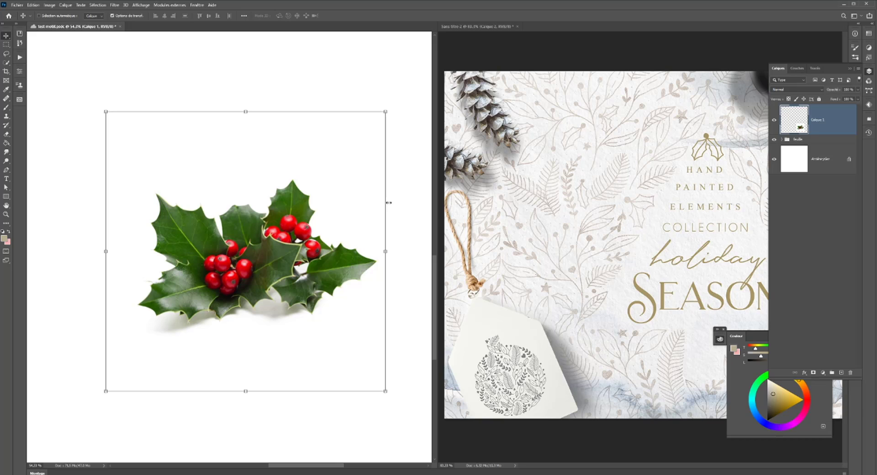
- Add an empty layer above the holly picture and take up the Brush tool, undoing the trial stroke
left_click(841, 372)
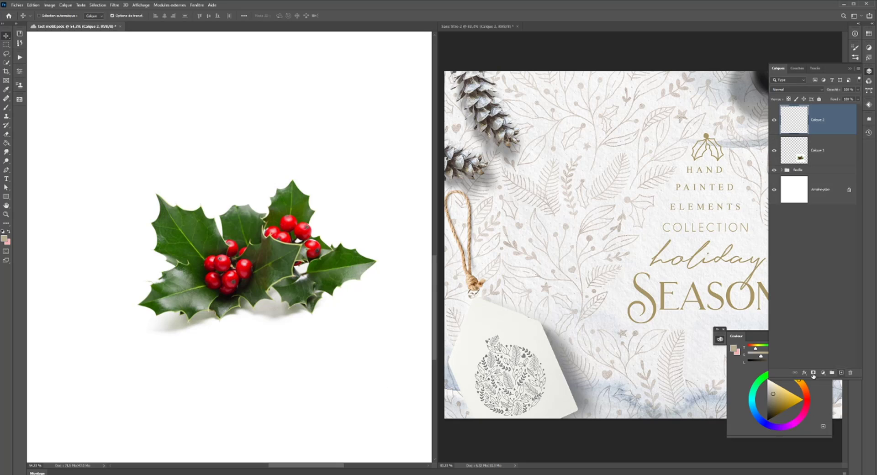
left_click(6, 108)
scroll(250, 216, "down", 6)
scroll(188, 153, "up", 5)
left_click_drag(196, 153, 227, 161)
key("ctrl+z")
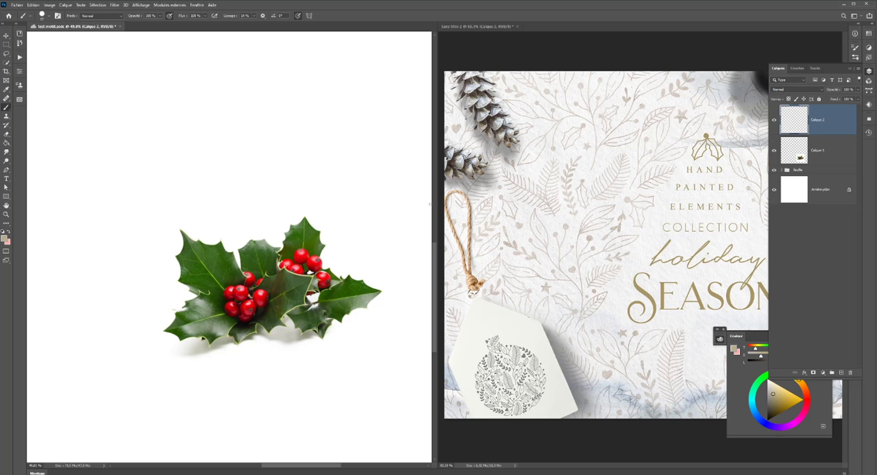
- Try a brush stroke along the front holly leaf's edge with the smoothing at 4%
scroll(255, 272, "up", 3)
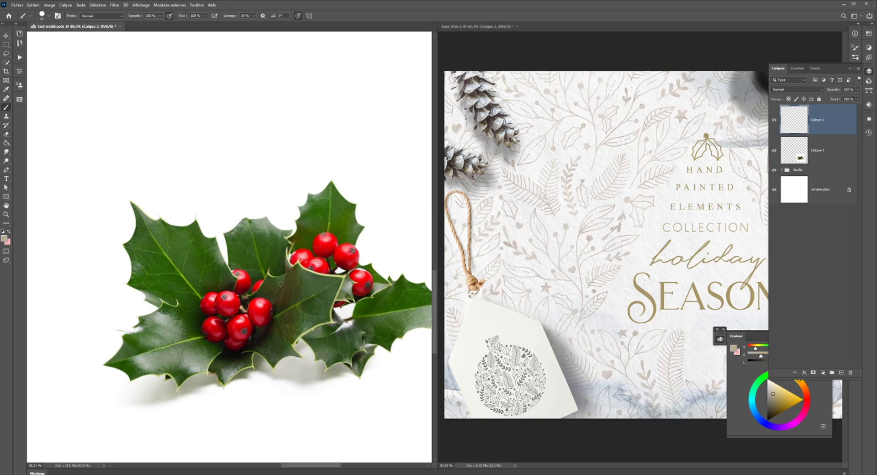
scroll(252, 296, "up", 1)
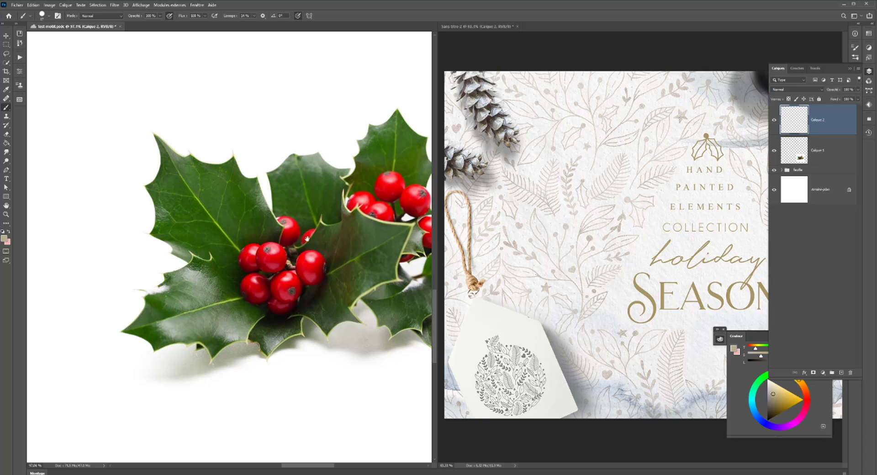
scroll(333, 250, "down", 2)
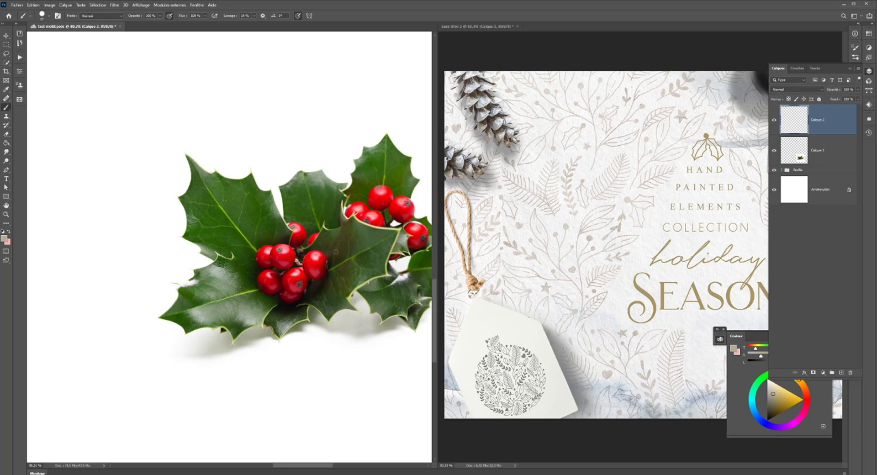
scroll(335, 251, "down", 2)
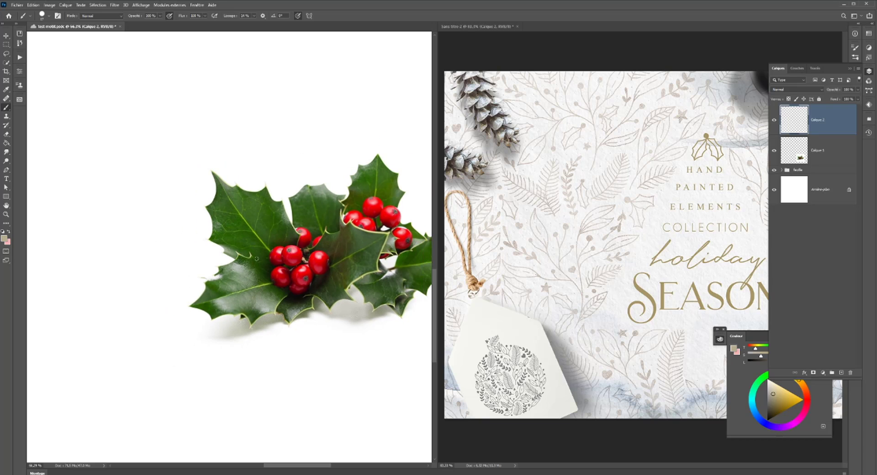
left_click_drag(333, 301, 306, 304)
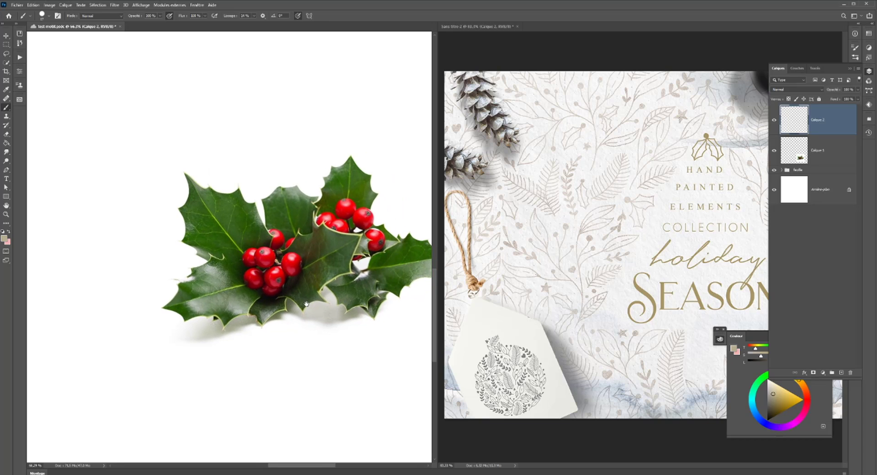
left_click(254, 16)
scroll(236, 246, "up", 3)
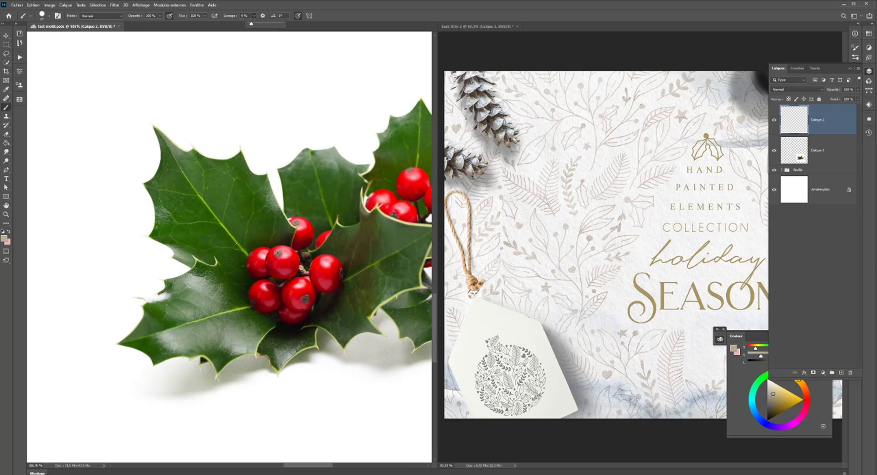
mouse_move(305, 250)
left_mouse_down()
mouse_move(268, 258)
mouse_move(296, 210)
left_mouse_up()
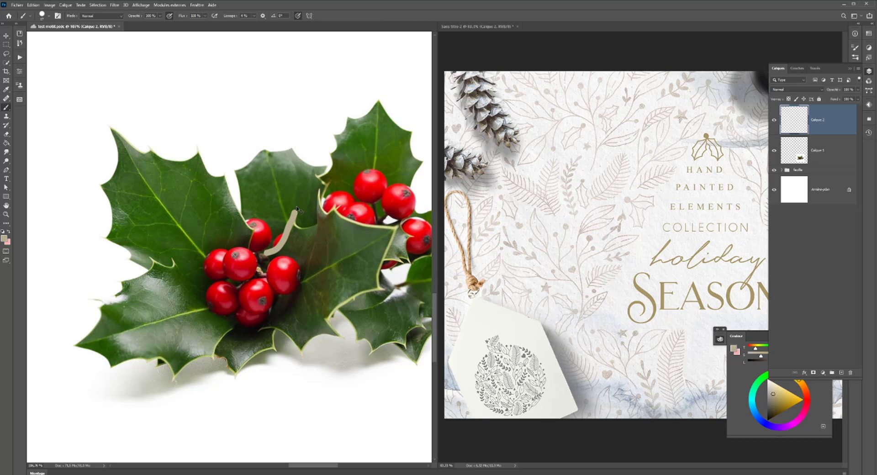
key("ctrl+z")
- Set the brush smoothing to 10% and trace the closed, spiky outline of the front holly leaf beside the berries in beige
left_click(255, 17)
mouse_move(260, 252)
left_mouse_down()
mouse_move(280, 242)
mouse_move(292, 215)
mouse_move(315, 227)
mouse_move(320, 183)
mouse_move(332, 218)
mouse_move(340, 209)
mouse_move(363, 224)
mouse_move(399, 220)
mouse_move(382, 272)
mouse_move(387, 288)
left_mouse_up()
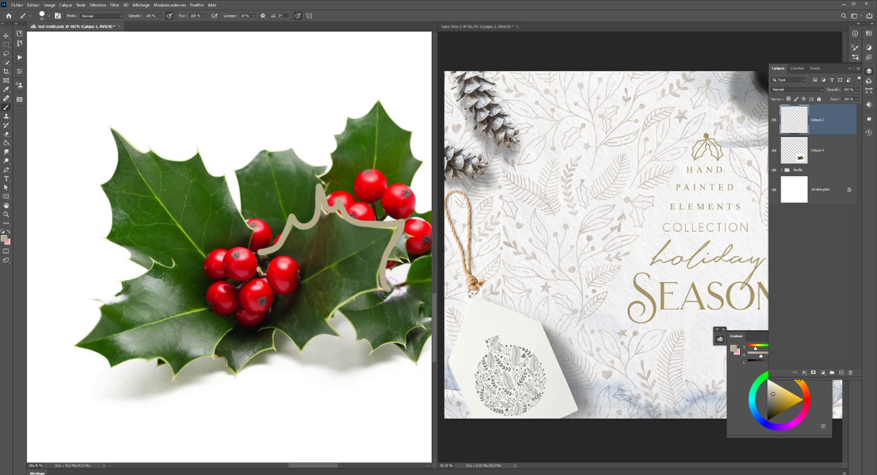
mouse_move(388, 288)
left_mouse_down()
mouse_move(332, 314)
mouse_move(332, 328)
mouse_move(346, 339)
mouse_move(312, 337)
mouse_move(302, 361)
mouse_move(284, 330)
mouse_move(256, 329)
left_mouse_up()
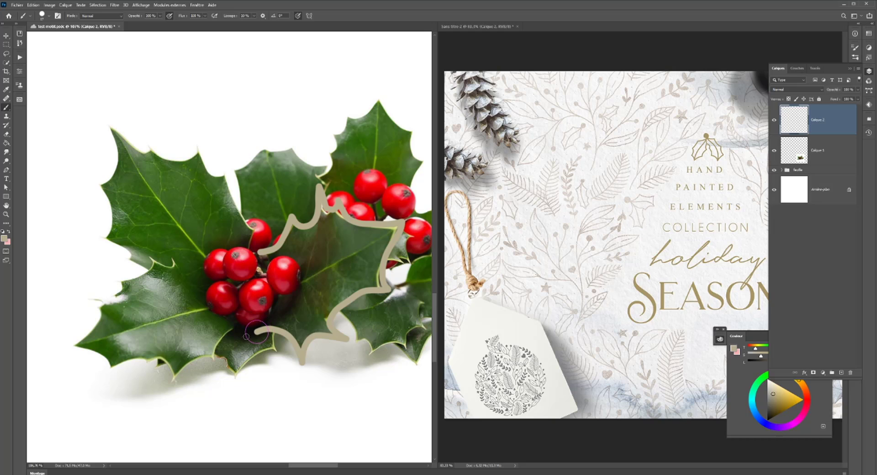
mouse_move(257, 328)
left_mouse_down()
mouse_move(266, 281)
mouse_move(260, 248)
mouse_move(331, 240)
mouse_move(332, 225)
left_mouse_up()
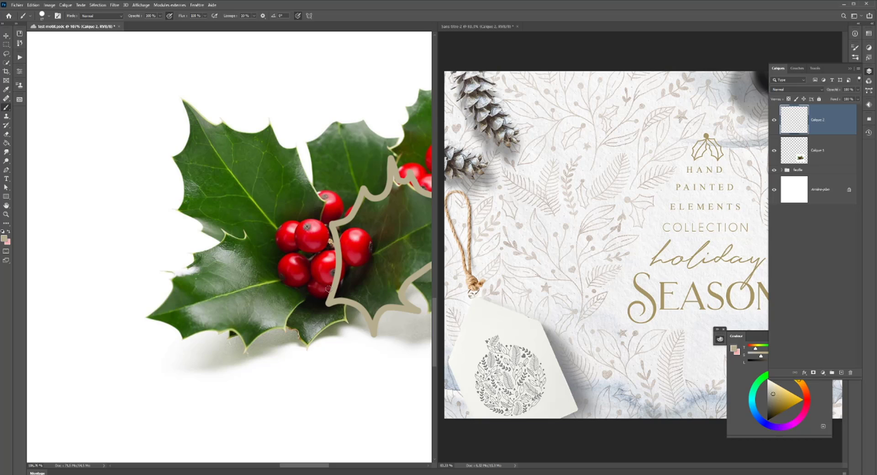
mouse_move(331, 286)
left_mouse_down()
mouse_move(295, 307)
mouse_move(284, 334)
mouse_move(260, 335)
mouse_move(245, 356)
mouse_move(244, 331)
mouse_move(234, 325)
mouse_move(210, 340)
mouse_move(210, 326)
mouse_move(175, 334)
mouse_move(186, 325)
left_mouse_up()
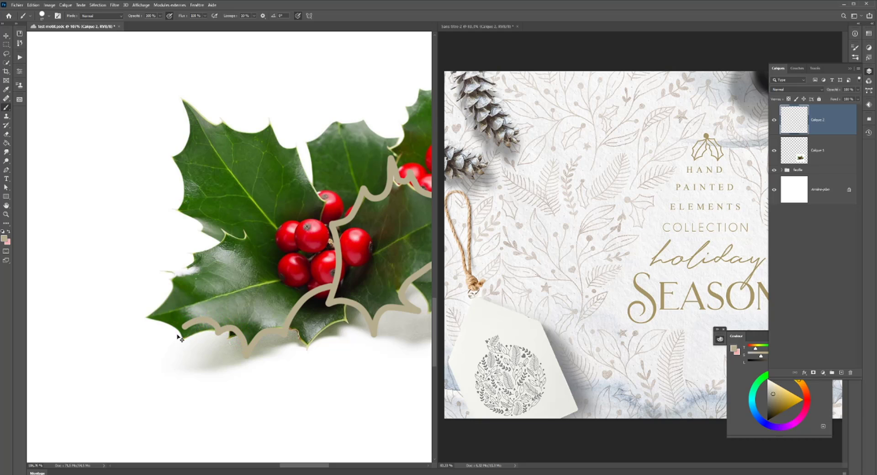
key("ctrl+z")
mouse_move(311, 291)
left_mouse_down()
mouse_move(285, 329)
mouse_move(258, 335)
left_mouse_up()
key("ctrl+z")
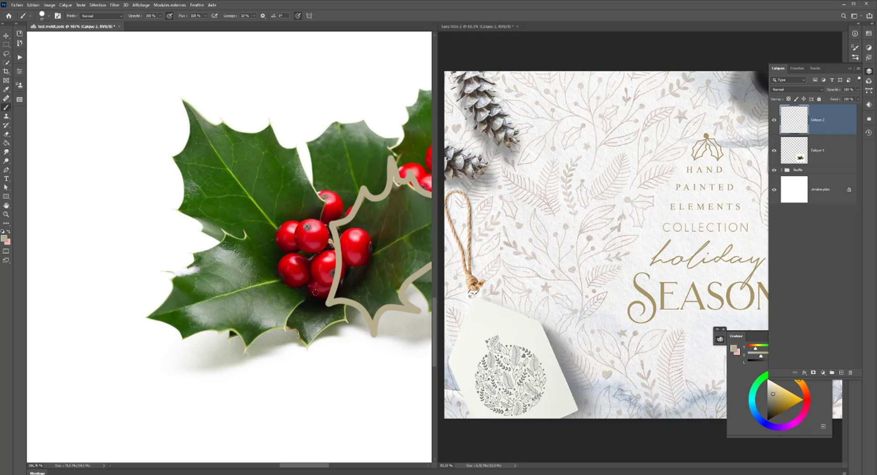
- Trace the spiky outline of the lower-left holly leaf in beige, running from the berries around its tip and back to the berries
mouse_move(316, 292)
left_mouse_down()
mouse_move(287, 331)
mouse_move(261, 333)
mouse_move(251, 347)
left_mouse_up()
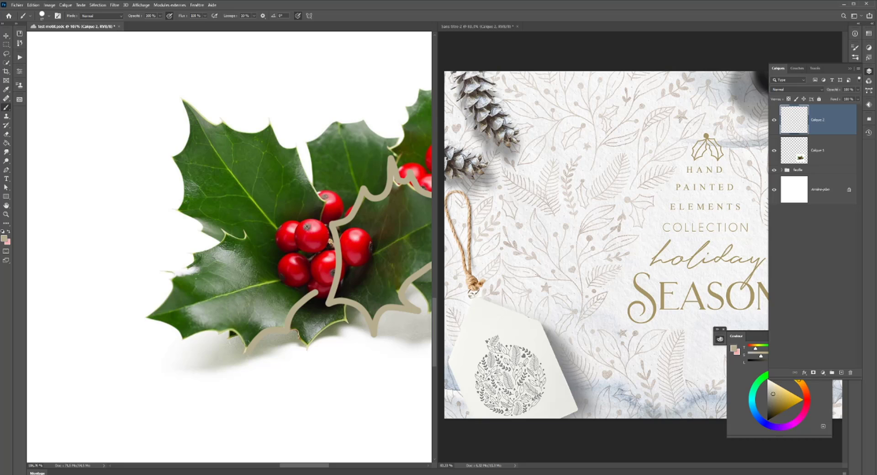
mouse_move(247, 350)
left_mouse_down()
mouse_move(218, 327)
mouse_move(210, 341)
mouse_move(208, 321)
mouse_move(184, 343)
mouse_move(173, 325)
mouse_move(133, 320)
left_mouse_up()
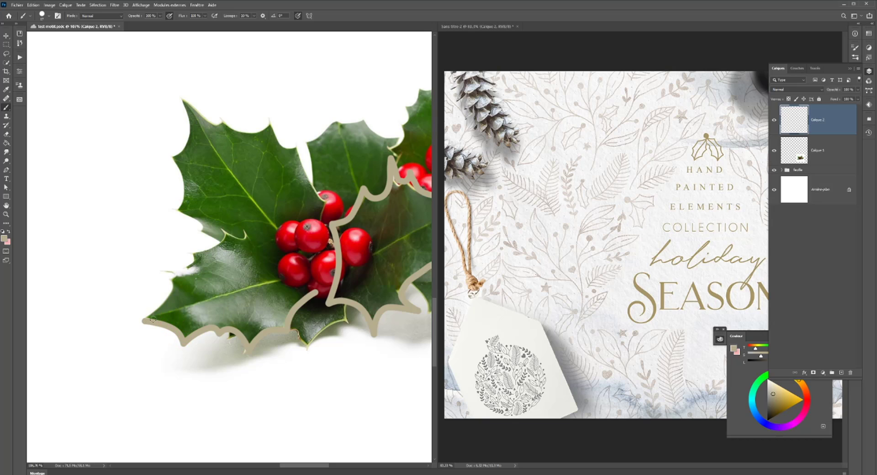
key("ctrl+s")
mouse_move(144, 320)
left_mouse_down()
mouse_move(173, 282)
mouse_move(171, 268)
mouse_move(152, 262)
mouse_move(189, 263)
mouse_move(181, 264)
mouse_move(195, 252)
mouse_move(187, 262)
mouse_move(187, 251)
mouse_move(217, 244)
mouse_move(221, 226)
mouse_move(237, 240)
mouse_move(241, 226)
mouse_move(283, 256)
mouse_move(341, 248)
left_mouse_up()
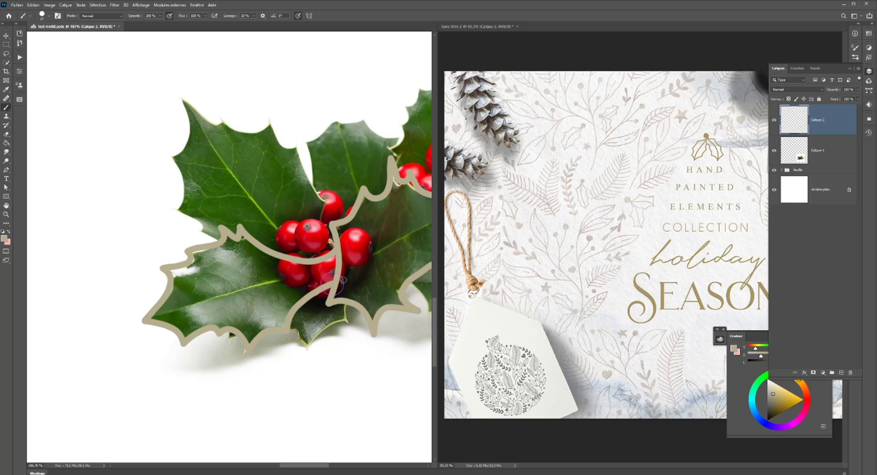
- Hide the holly photo layer to examine the two traced leaf outlines on their own
scroll(386, 312, "down", 19)
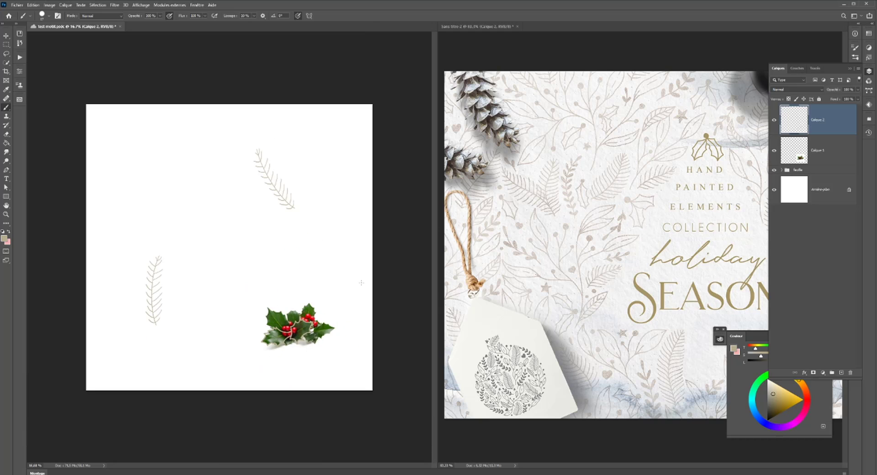
scroll(393, 307, "up", 2)
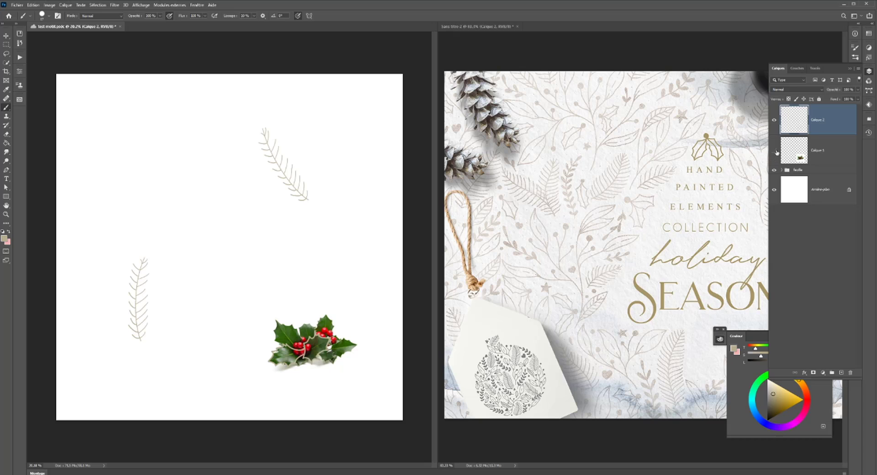
left_click(775, 151)
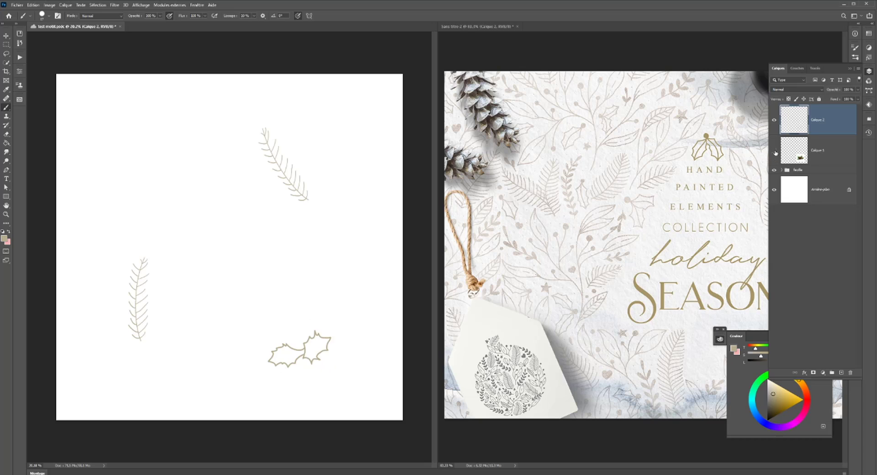
right_click(345, 276)
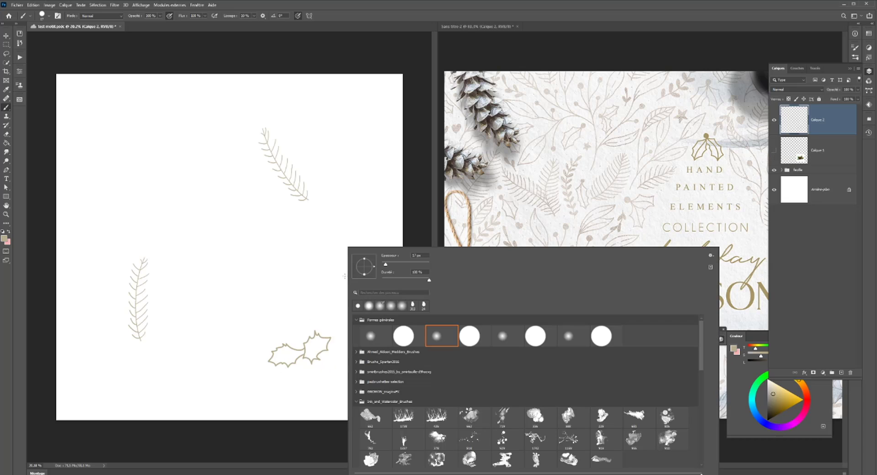
right_click(345, 276)
left_click(336, 272)
left_click_drag(353, 260, 284, 272)
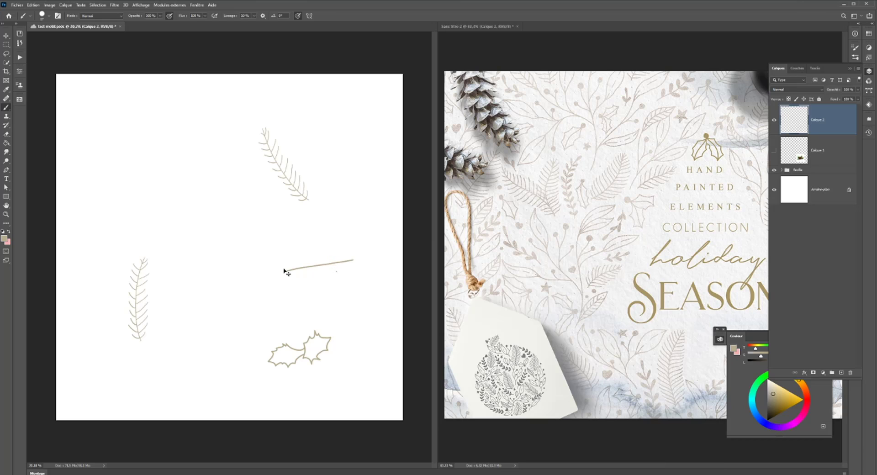
key("ctrl+z")
key("ctrl+z")
left_click_drag(332, 335, 325, 327)
key("ctrl+z")
- Show the holly photo layer again beneath the two traced leaf outlines
scroll(352, 323, "up", 3)
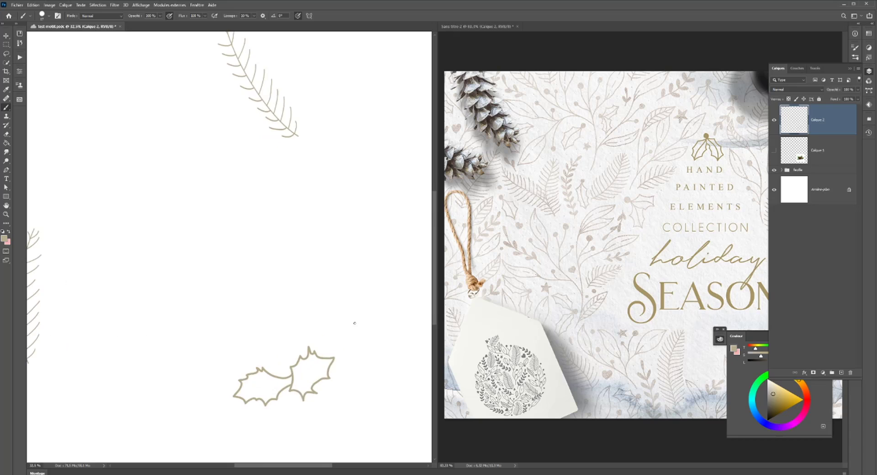
scroll(355, 321, "down", 2)
scroll(274, 292, "up", 3)
left_click_drag(299, 306, 237, 142)
left_click_drag(255, 253, 285, 228)
left_click(773, 151)
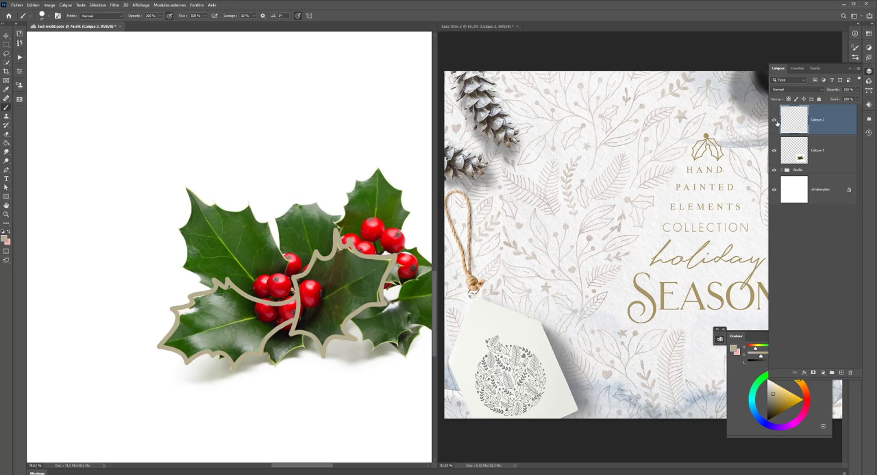
- Add an empty layer above the leaf outlines, hide the outlines layer and make the new layer active
left_click(841, 373)
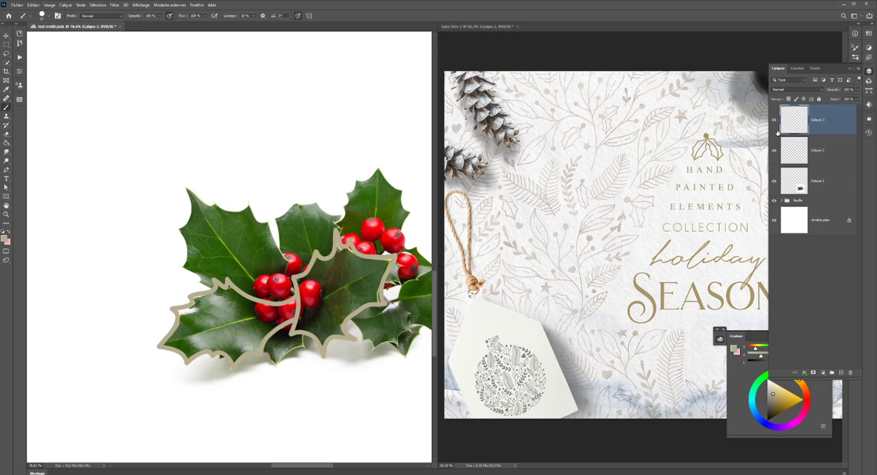
left_click(779, 152)
left_click(774, 150)
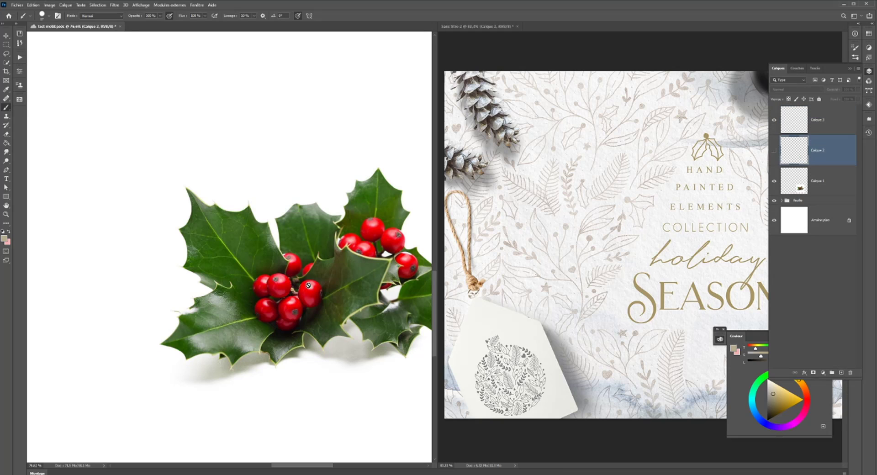
left_click(793, 120)
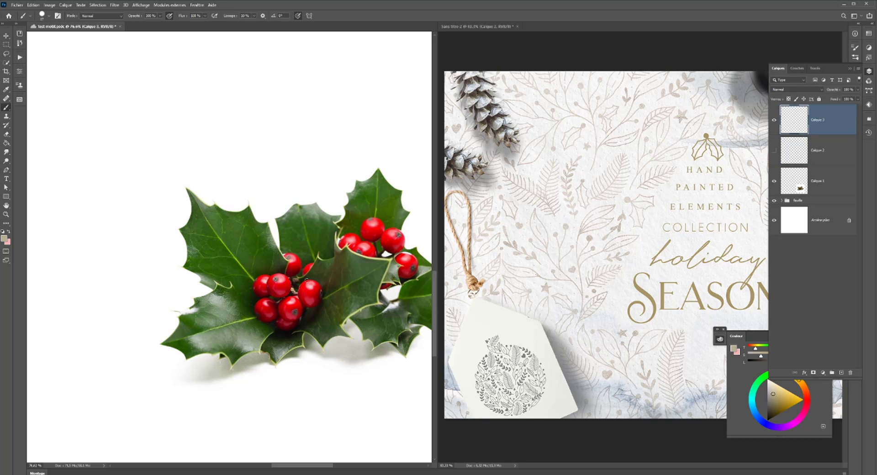
- Outline five berries of the central cluster in beige on the new layer, redoing any stroke that misses the shape
right_click(300, 287, "alt")
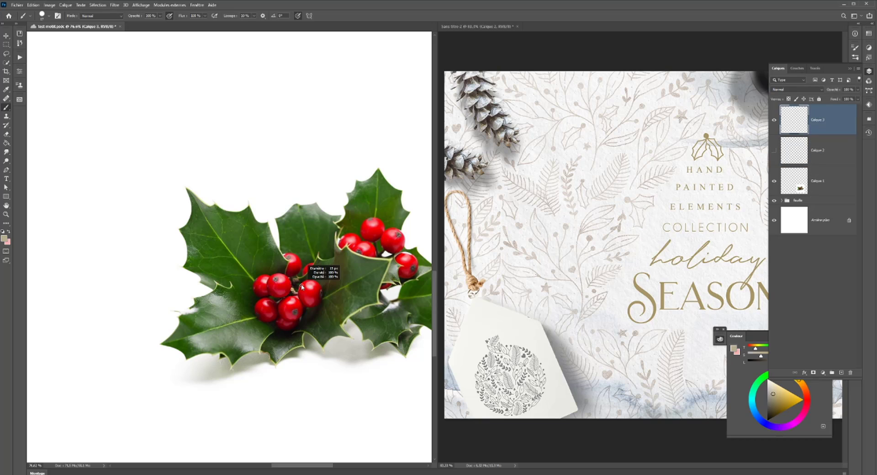
mouse_move(304, 279)
left_mouse_down()
mouse_move(328, 298)
mouse_move(318, 314)
mouse_move(297, 304)
mouse_move(304, 279)
left_mouse_up()
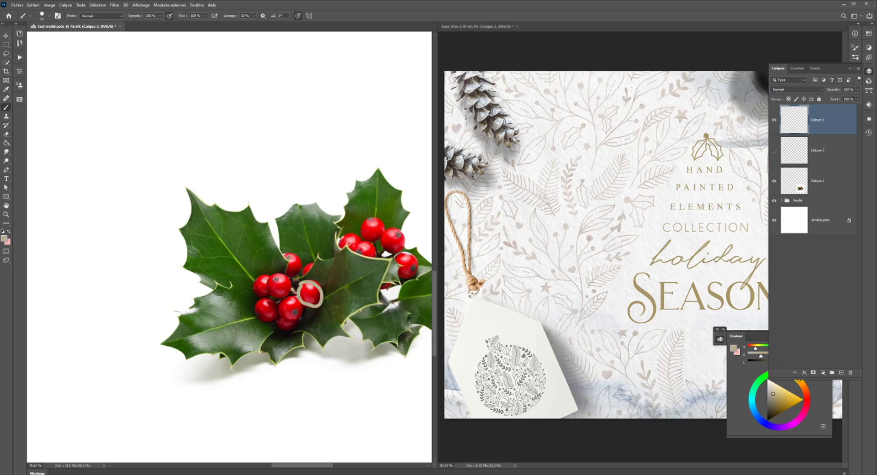
mouse_move(299, 293)
left_mouse_down()
mouse_move(279, 308)
mouse_move(278, 319)
mouse_move(296, 327)
mouse_move(305, 303)
mouse_move(274, 294)
mouse_move(287, 284)
mouse_move(285, 268)
mouse_move(266, 276)
mouse_move(273, 299)
mouse_move(264, 275)
mouse_move(254, 293)
left_mouse_up()
key("ctrl+z")
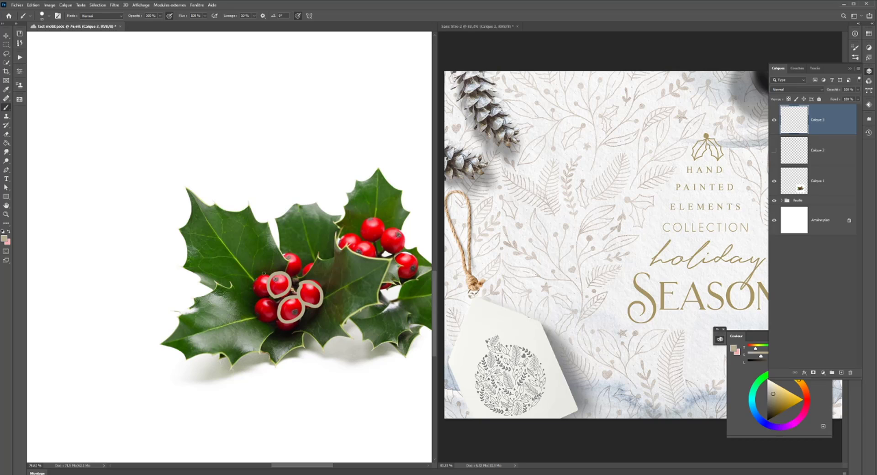
mouse_move(270, 274)
left_mouse_down()
mouse_move(253, 287)
mouse_move(267, 301)
left_mouse_up()
mouse_move(267, 299)
left_mouse_down()
mouse_move(251, 306)
mouse_move(260, 326)
mouse_move(278, 318)
mouse_move(274, 291)
left_mouse_up()
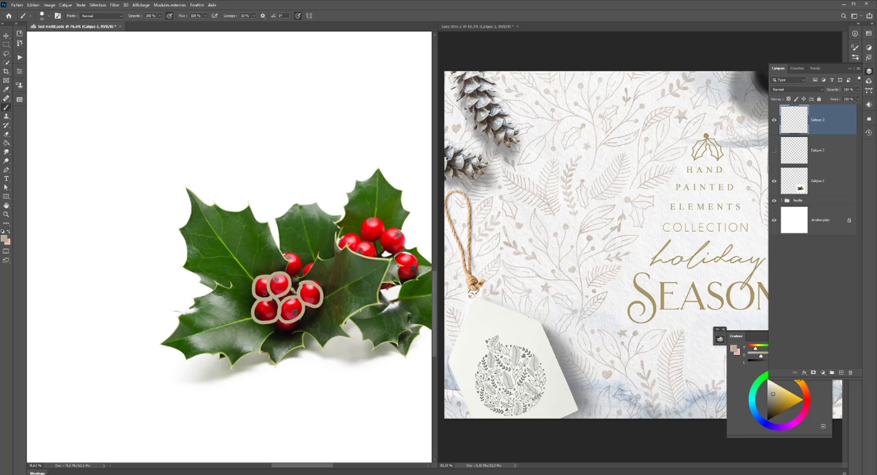
- Show the leaf outlines layer and hide the holly photo layer
scroll(293, 314, "down", 3)
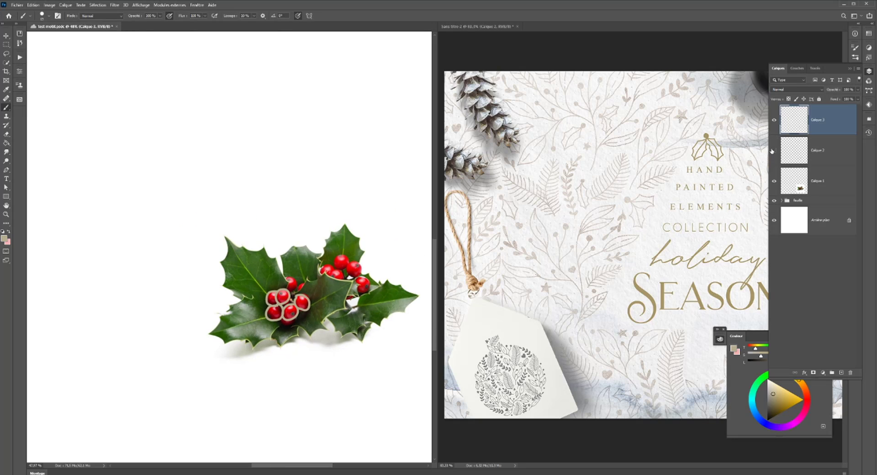
left_click(773, 150)
left_click(773, 180)
- Set the brush smoothing to 0% and paint the five outlined berries solid beige with a larger brush
scroll(284, 305, "up", 5)
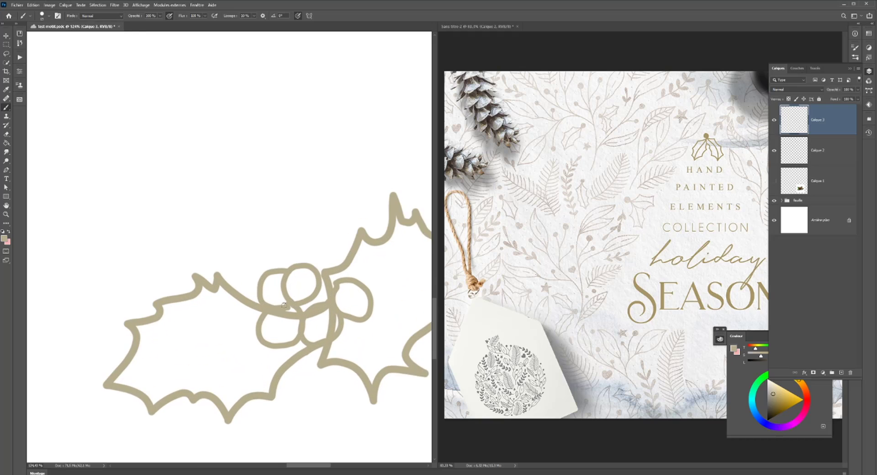
scroll(284, 305, "down", 2)
scroll(350, 290, "up", 3)
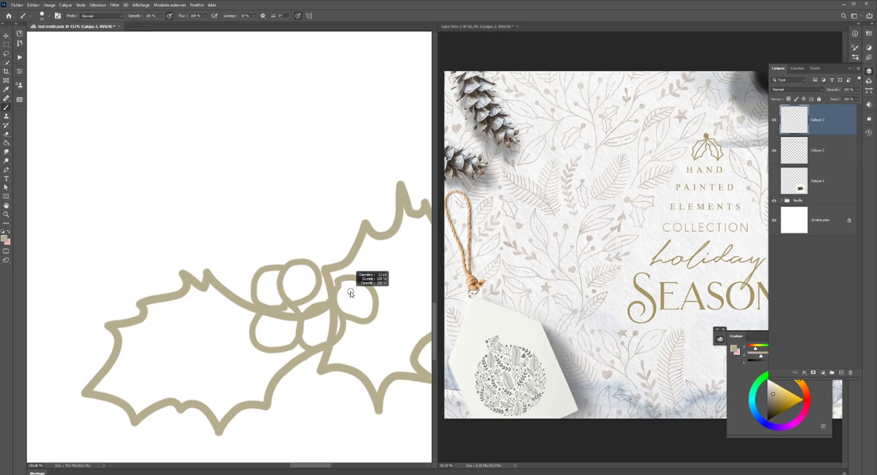
left_click(254, 16)
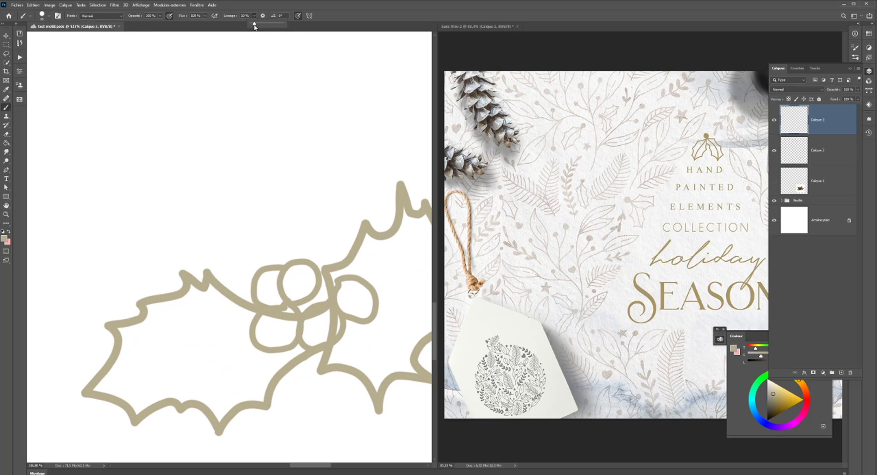
left_click_drag(254, 26, 250, 27)
right_click(346, 285, "alt")
mouse_move(341, 286)
left_mouse_down()
mouse_move(368, 309)
mouse_move(363, 316)
mouse_move(345, 307)
mouse_move(362, 306)
mouse_move(355, 295)
mouse_move(343, 303)
mouse_move(341, 291)
mouse_move(328, 309)
mouse_move(303, 319)
mouse_move(303, 337)
mouse_move(313, 343)
mouse_move(334, 336)
mouse_move(340, 321)
mouse_move(328, 316)
mouse_move(316, 336)
mouse_move(328, 332)
mouse_move(313, 338)
mouse_move(316, 313)
mouse_move(309, 326)
mouse_move(288, 310)
mouse_move(257, 323)
mouse_move(262, 342)
mouse_move(294, 344)
mouse_move(296, 328)
mouse_move(279, 324)
mouse_move(278, 337)
mouse_move(290, 331)
mouse_move(278, 332)
mouse_move(284, 322)
mouse_move(264, 333)
mouse_move(288, 282)
mouse_move(295, 296)
mouse_move(310, 287)
mouse_move(306, 271)
mouse_move(291, 274)
mouse_move(313, 273)
mouse_move(296, 268)
mouse_move(291, 287)
mouse_move(262, 276)
mouse_move(268, 298)
left_mouse_up()
left_click_drag(336, 282, 336, 291)
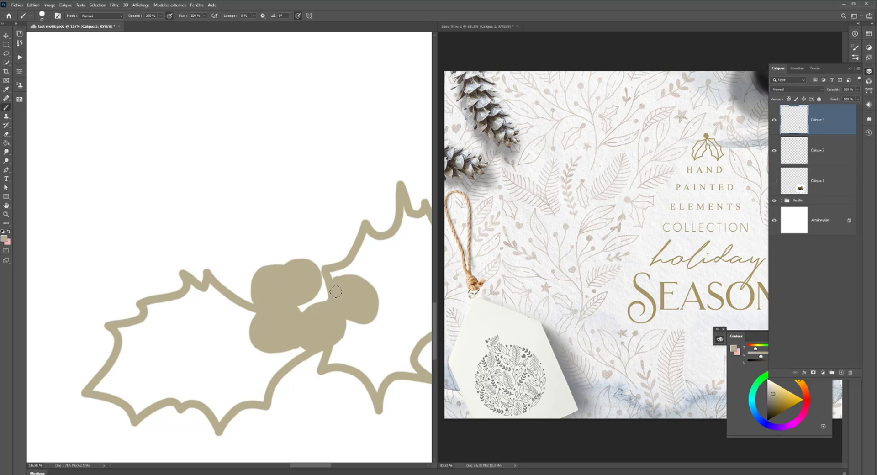
- Make the leaf outlines layer active and toggle its visibility off and on to check what it holds
scroll(332, 290, "down", 10)
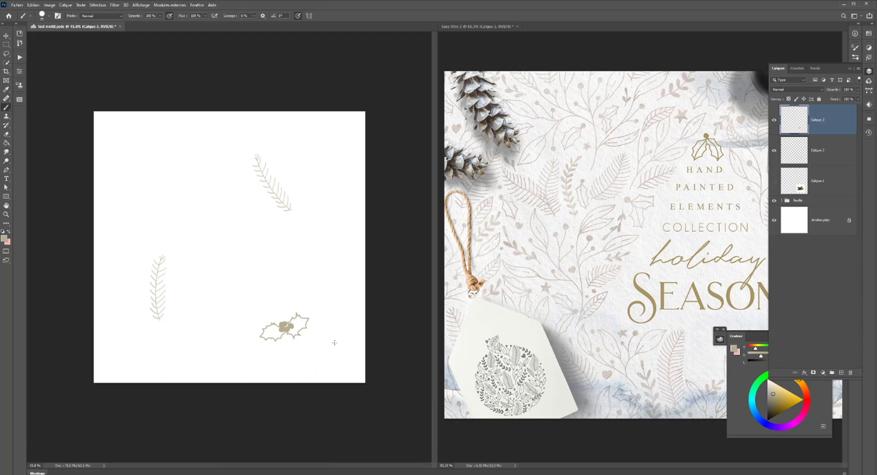
scroll(331, 350, "down", 1)
scroll(247, 351, "down", 1)
scroll(249, 350, "up", 5)
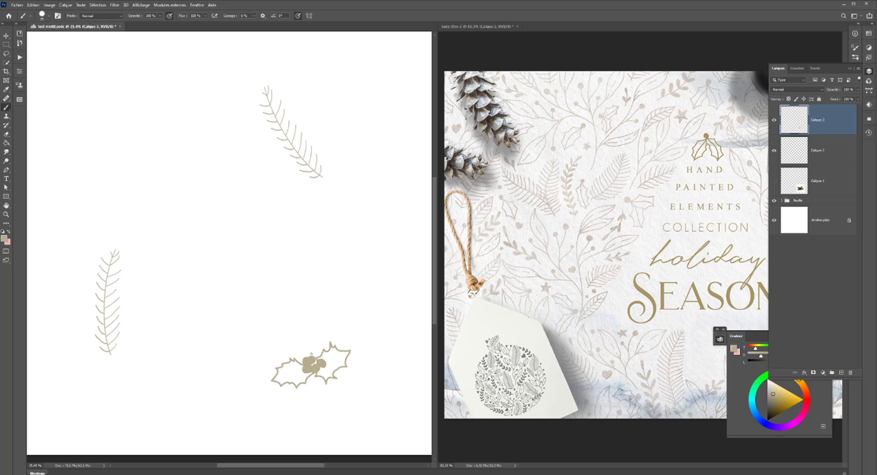
left_click(803, 145)
scroll(430, 302, "up", 1)
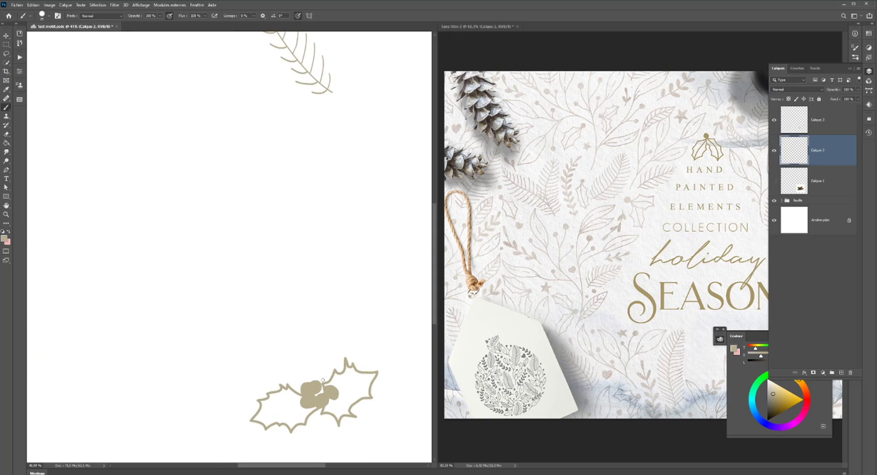
left_click_drag(339, 292, 317, 264)
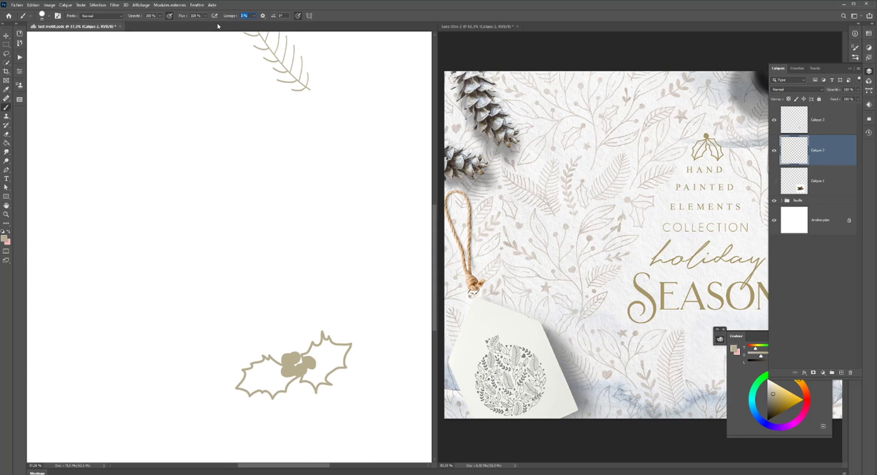
left_click(773, 151)
left_click(773, 151)
- With the brush smoothing at 14% and a smaller brush size, paint a central vein in each of the two holly leaves
left_click_drag(308, 372, 347, 347)
key("ctrl+z")
right_click(313, 294)
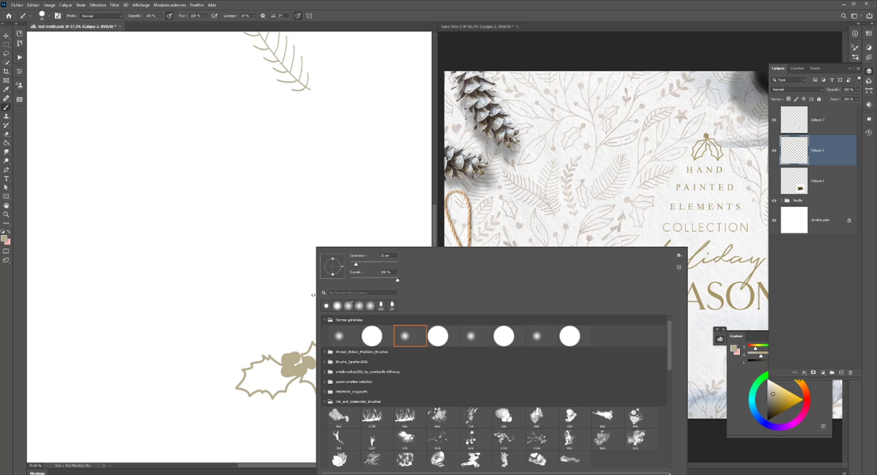
left_click_drag(355, 264, 357, 275)
key("Return")
left_click_drag(303, 368, 351, 342)
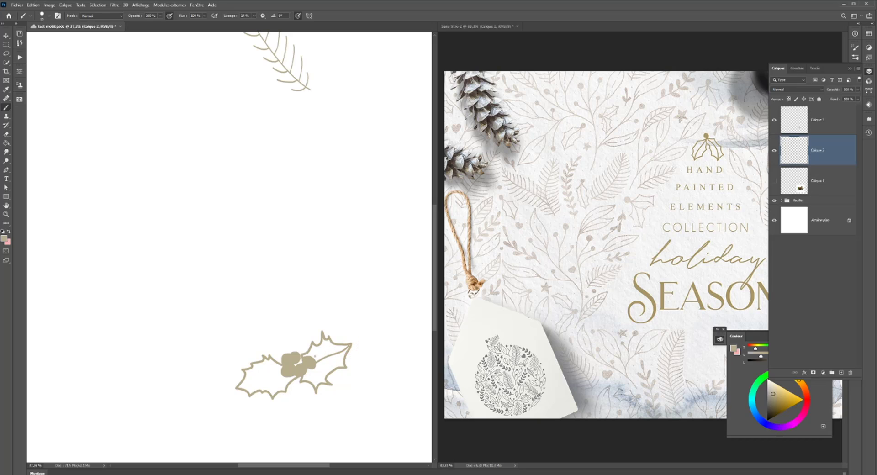
left_click_drag(293, 374, 237, 388)
- Try moving the leaf outlines slightly upward with the Move tool, then undo the move
scroll(163, 342, "down", 4)
scroll(164, 341, "down", 2)
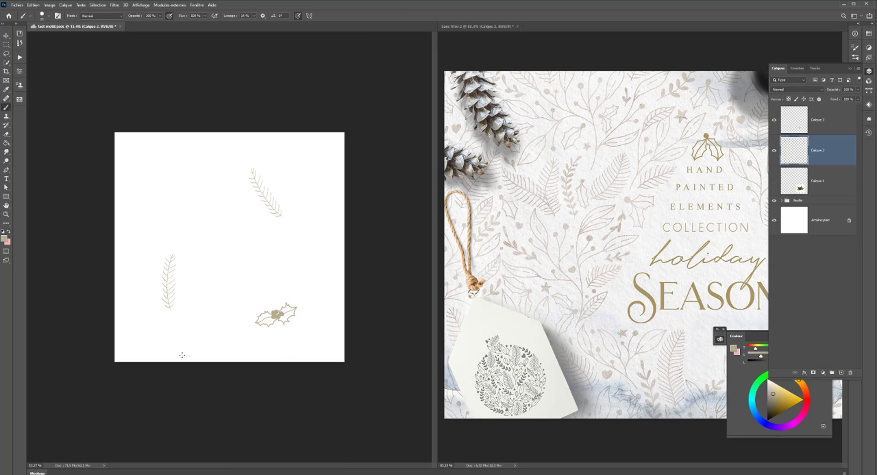
scroll(182, 342, "up", 1)
left_click(6, 35)
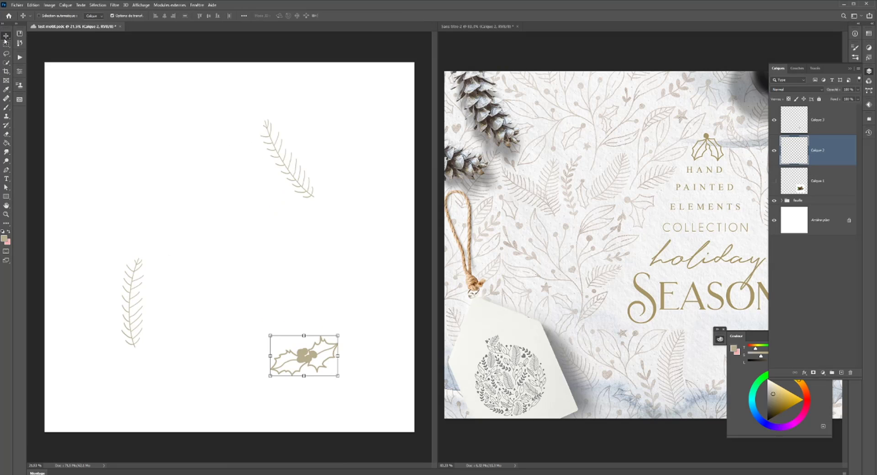
left_click_drag(320, 364, 321, 344)
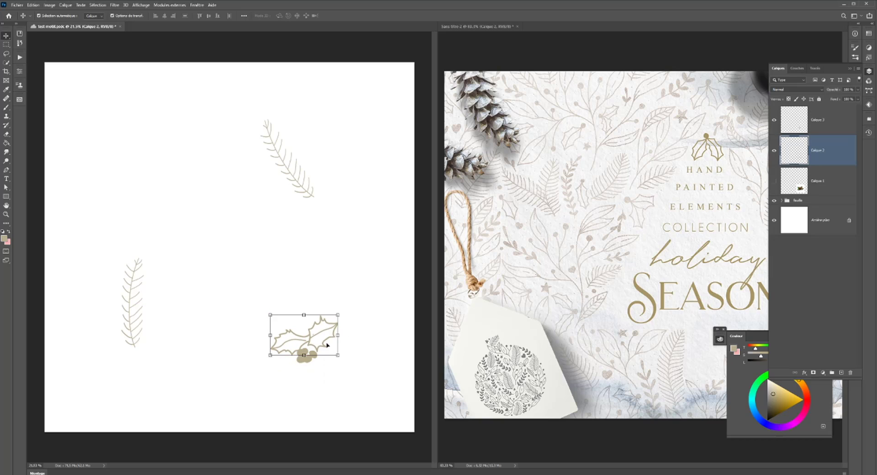
key("ctrl+z")
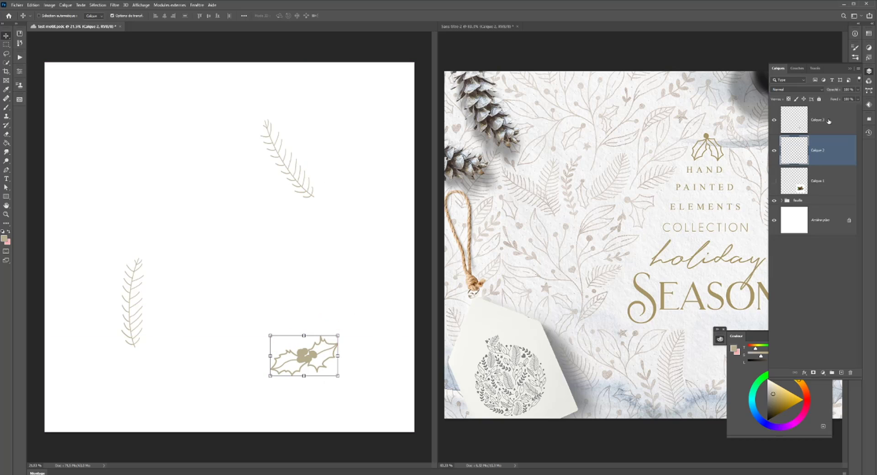
- Group the holly leaf layer and the berries layer together
left_click(837, 123, "shift")
key("ctrl+g")
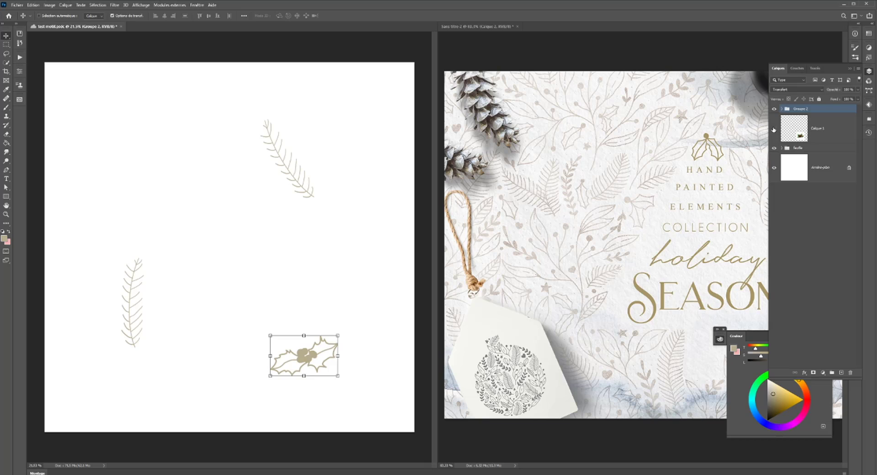
- Check the holly photo layer by toggling its visibility, and delete it from the document
left_click(774, 130)
left_click(774, 130)
left_click(790, 133)
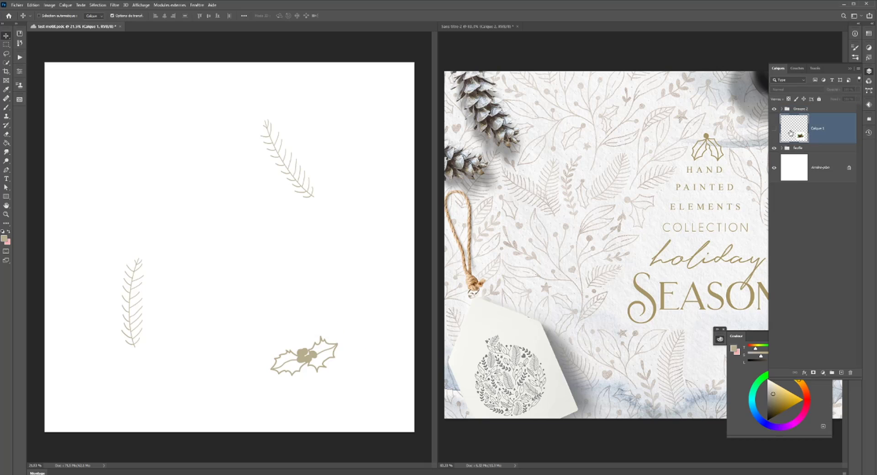
left_click(850, 373)
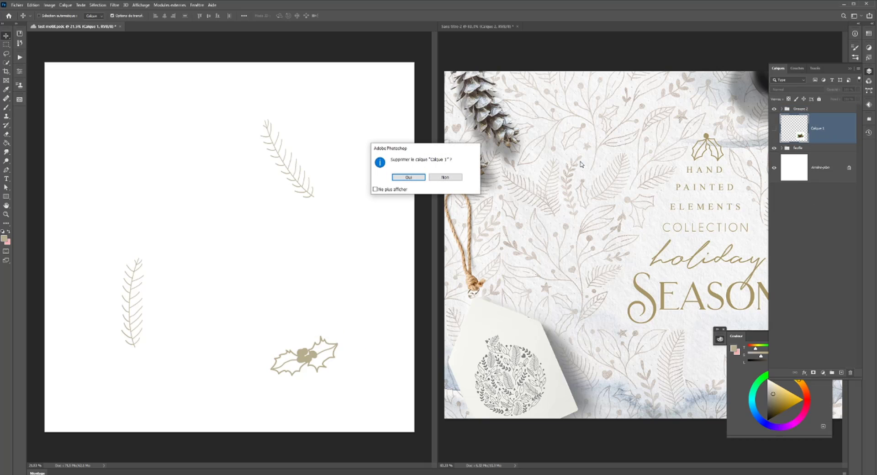
left_click(404, 177)
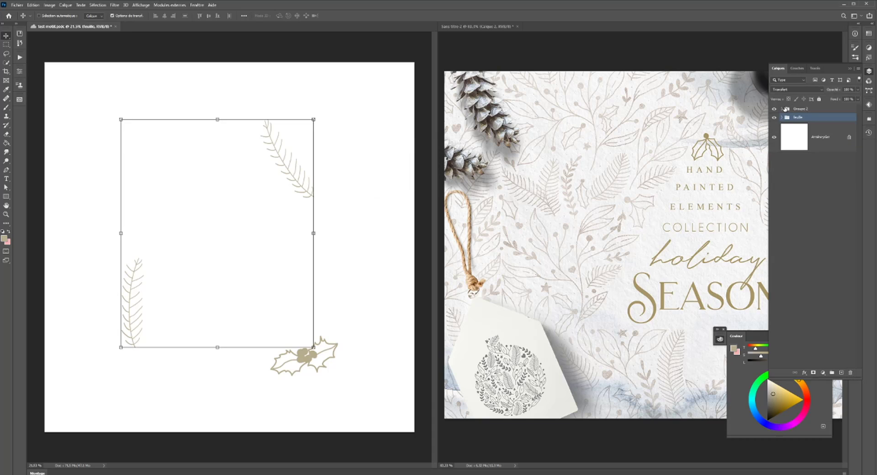
- Convert the leaf and berries layers inside the holly group into one smart object
left_click(781, 109)
left_click(848, 135)
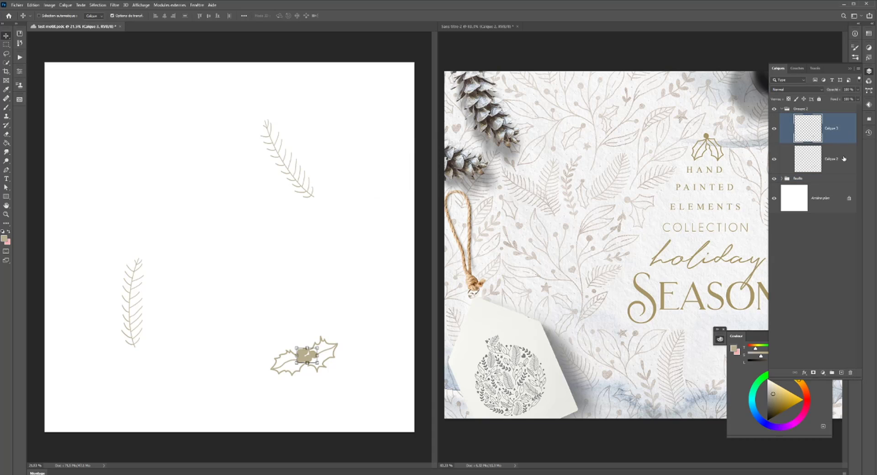
left_click(841, 160, "shift")
right_click(821, 120)
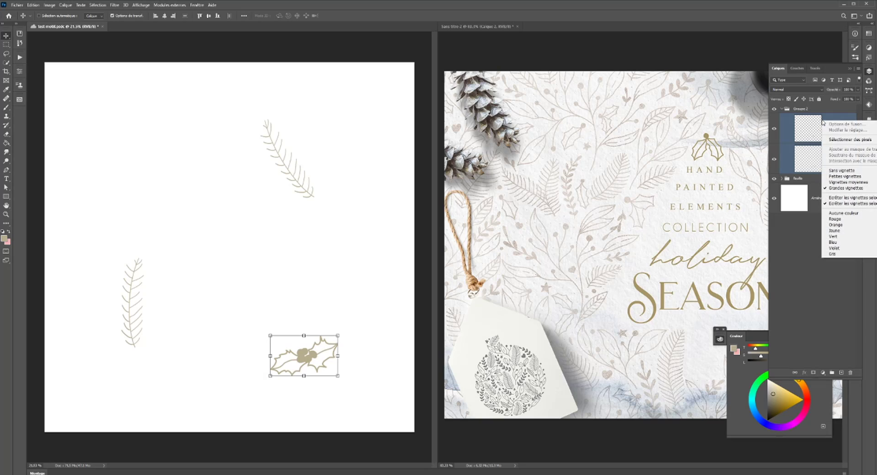
right_click(840, 119)
right_click(841, 118)
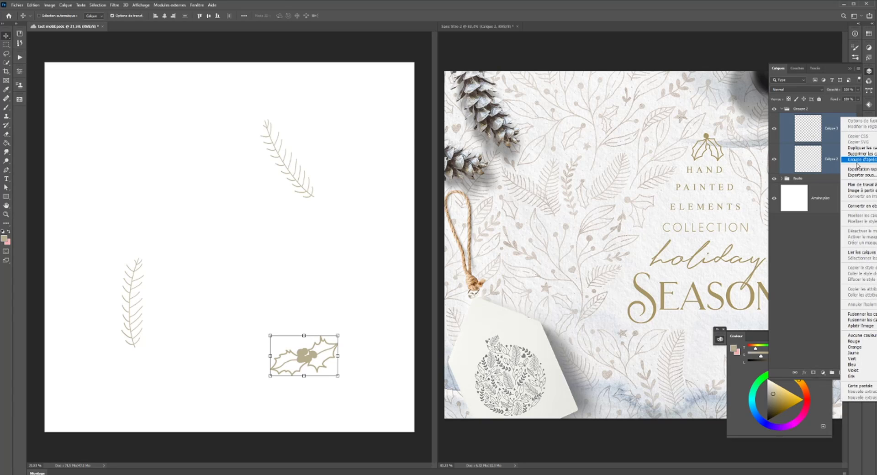
left_click(858, 202)
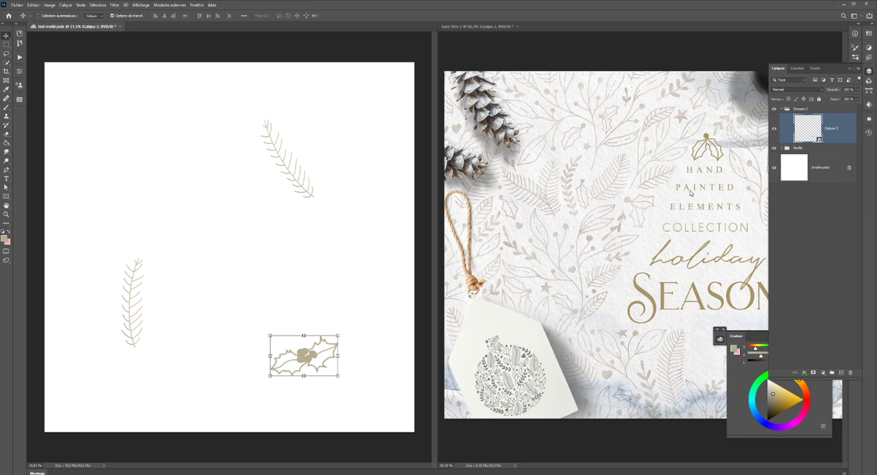
- Rotate the holly sprig slightly clockwise and split its warp grid crosswise near the berries
scroll(392, 274, "up", 1)
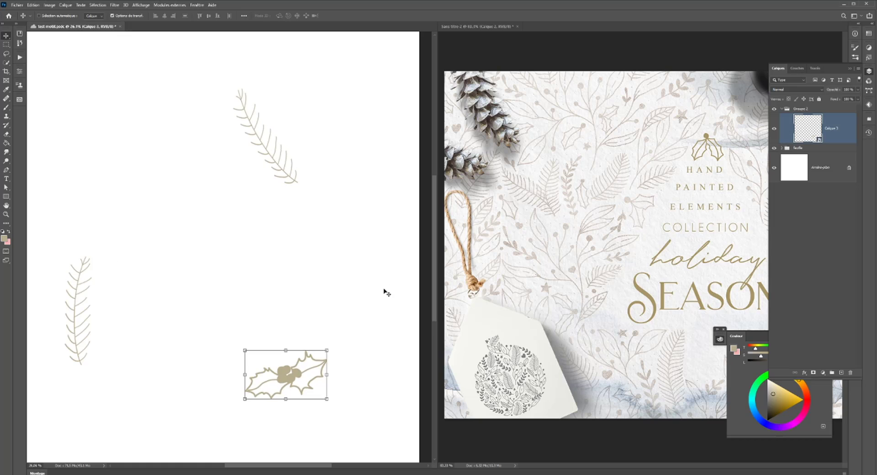
scroll(386, 291, "down", 2)
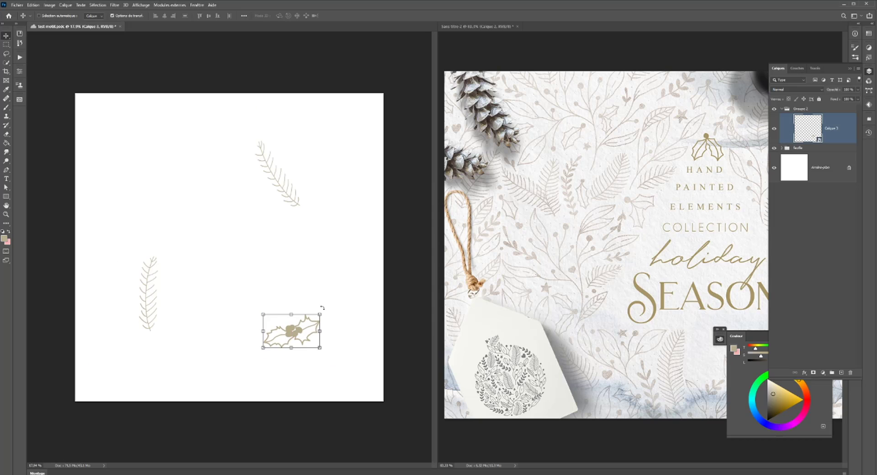
left_click_drag(322, 309, 317, 333)
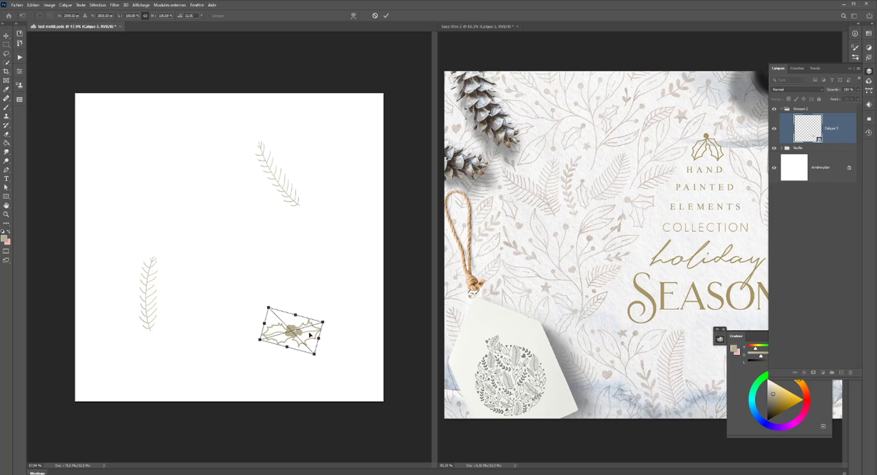
right_click(310, 334)
left_click(329, 407)
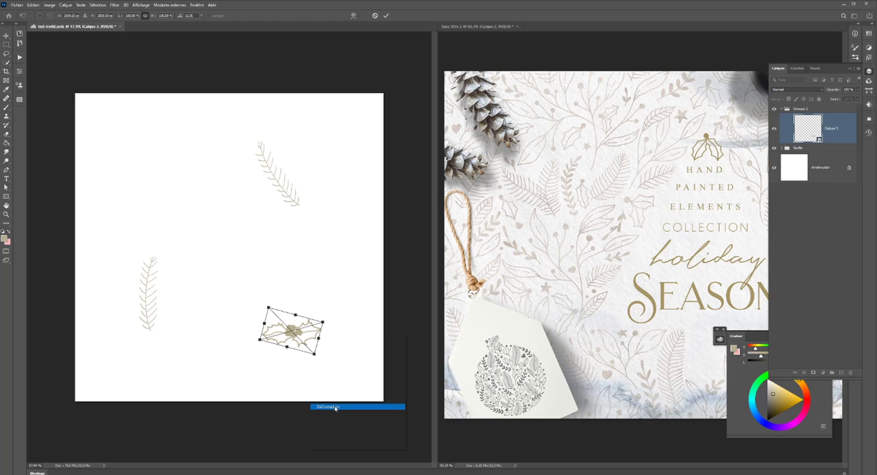
left_click(143, 17)
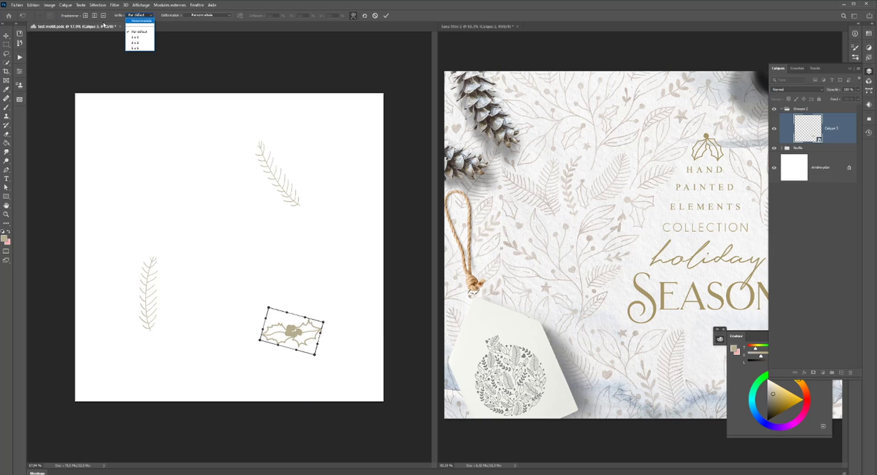
left_click(130, 21)
left_click(86, 16)
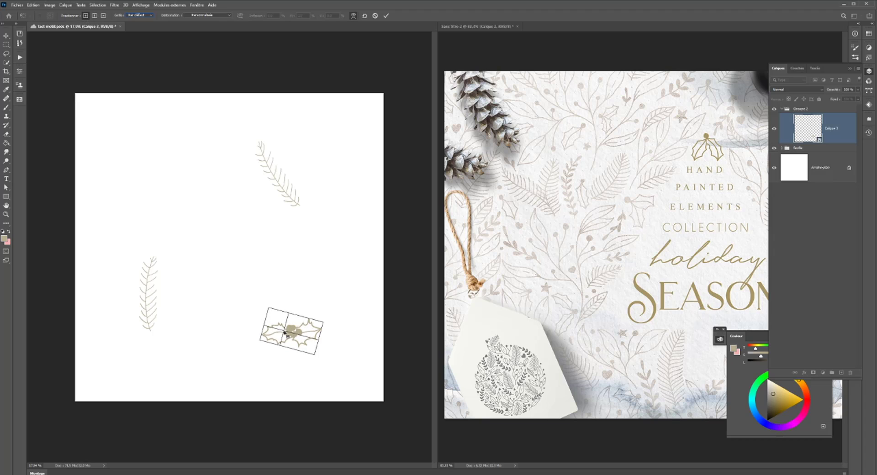
left_click(283, 337)
- Try warping the sprig's right leaf by pulling the corner and edge points of the warp grid
left_click_drag(283, 337, 334, 319)
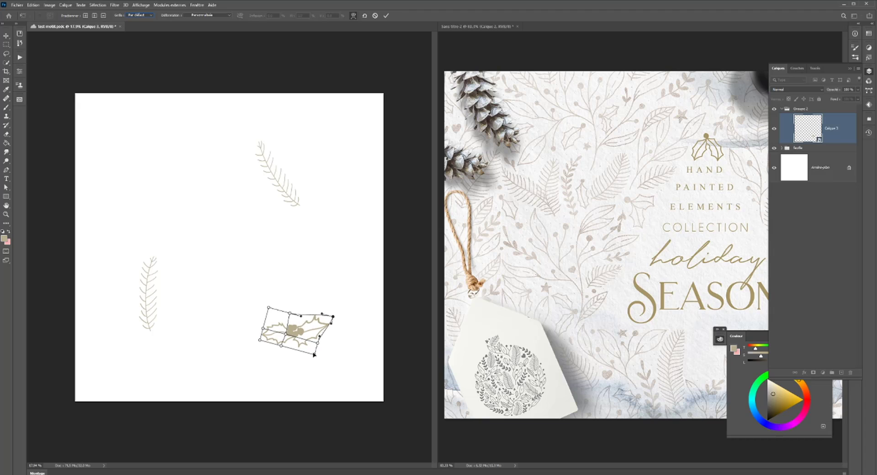
left_click_drag(314, 355, 308, 338)
left_click(307, 341)
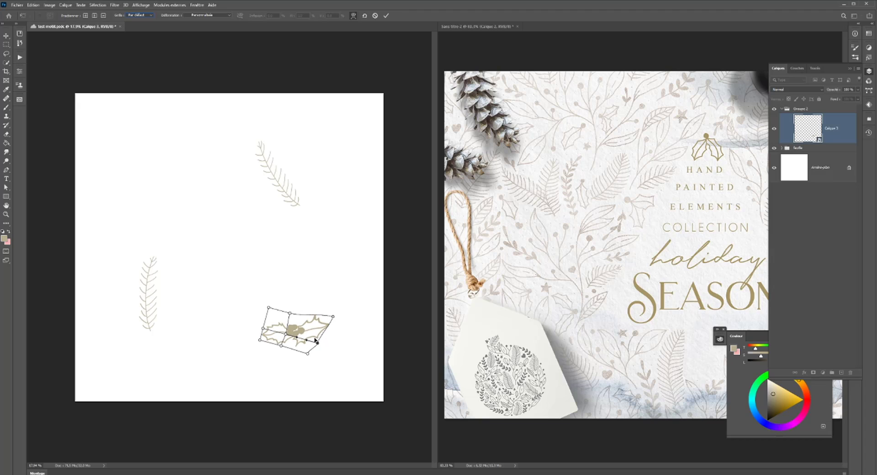
mouse_move(333, 316)
left_mouse_down()
mouse_move(325, 336)
mouse_move(303, 331)
mouse_move(333, 316)
left_mouse_up()
left_click_drag(333, 318, 300, 313)
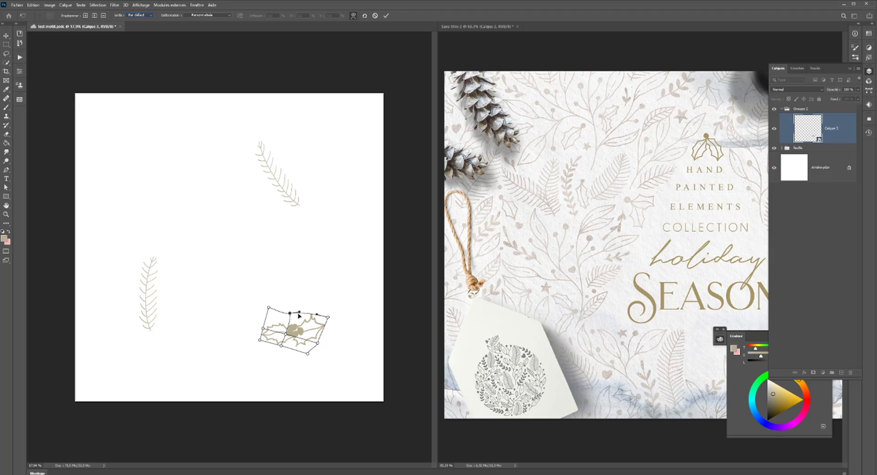
key("Escape")
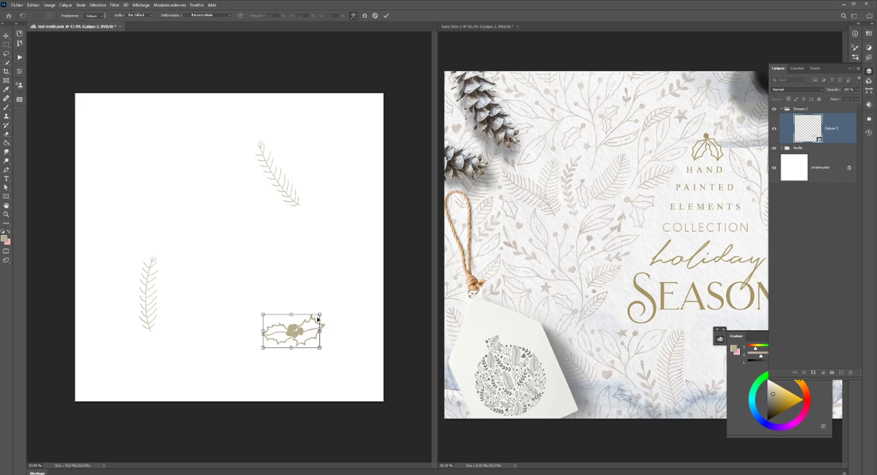
- Compare the sprig before and after the warp, and leave the rotation and warp undone
key("ctrl+z")
key("ctrl+z")
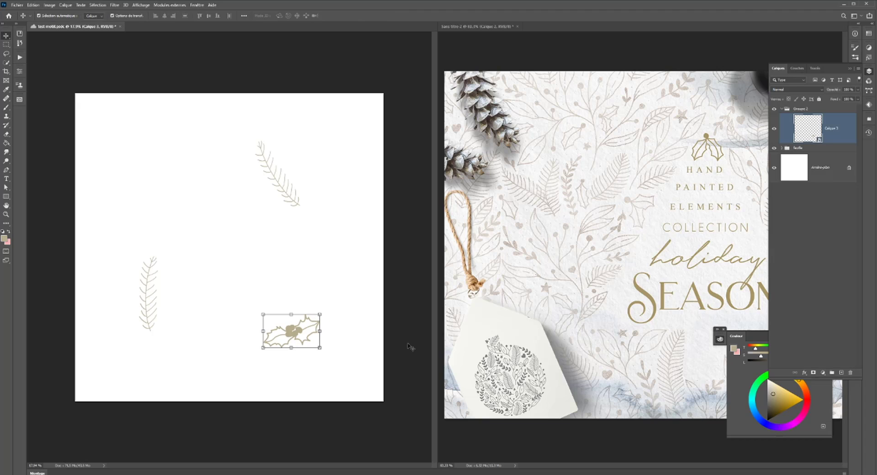
key("ctrl+shift+z")
key("ctrl+shift+z")
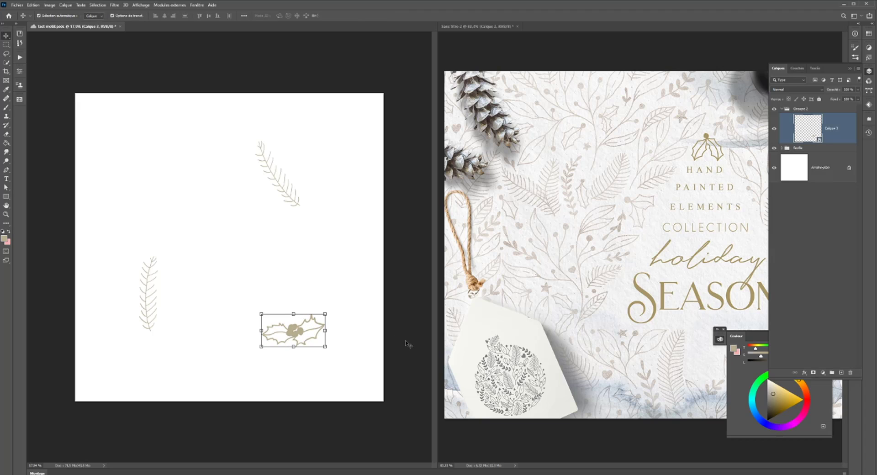
key("ctrl+z")
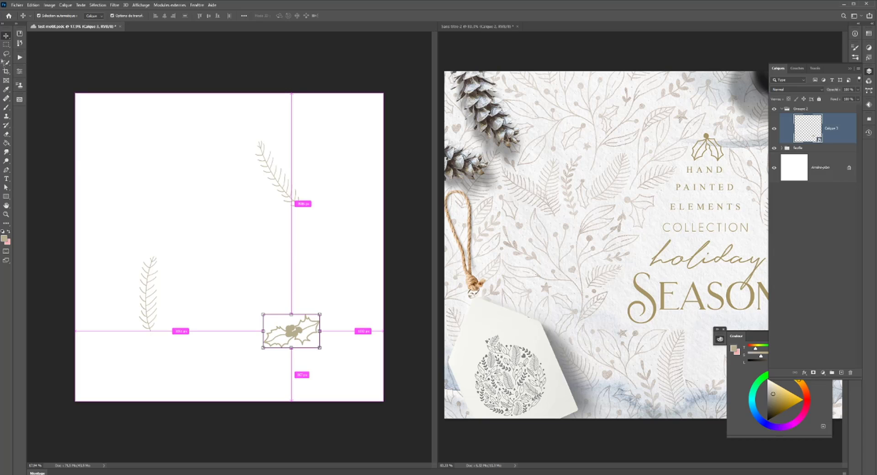
- Move the holly sprig to the canvas's upper left and place an enlarged, counterclockwise-rotated copy in the lower right
left_click_drag(297, 335, 144, 155)
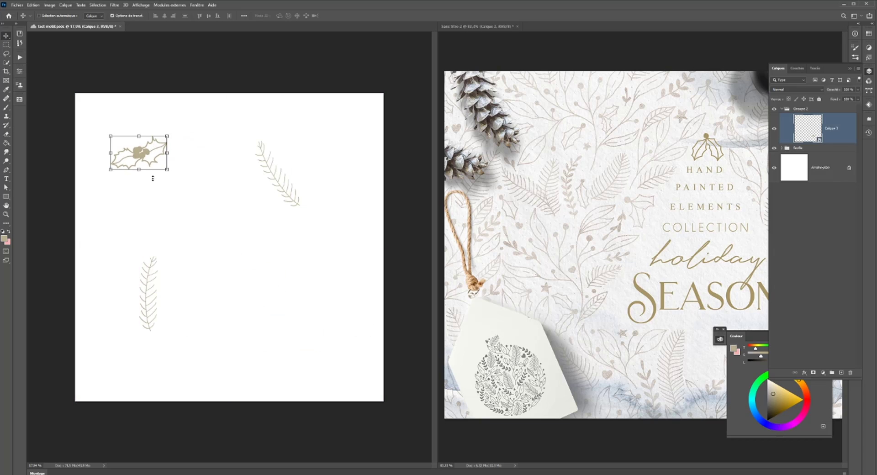
key("ctrl+minus")
left_click_drag(194, 201, 309, 310)
key("Escape")
key("ctrl+t")
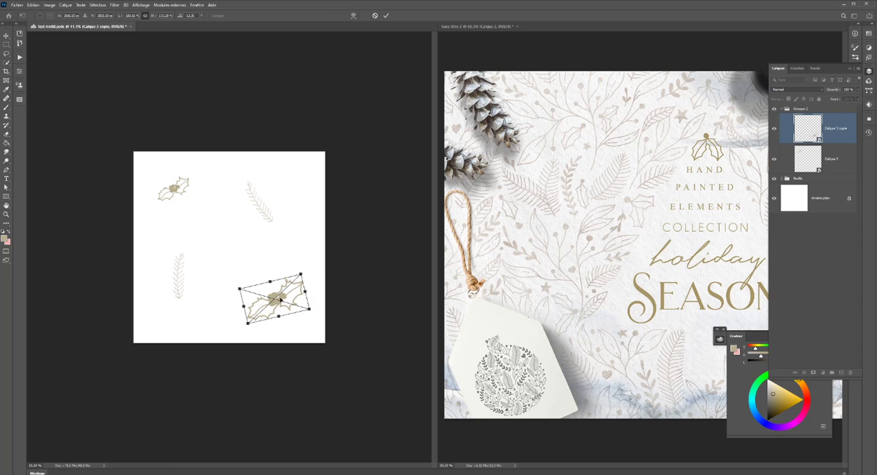
- Start warping the holly copy, undo the trial crosswise split, and set the warp grid to 3 x 3
right_click(280, 298)
left_click(315, 374)
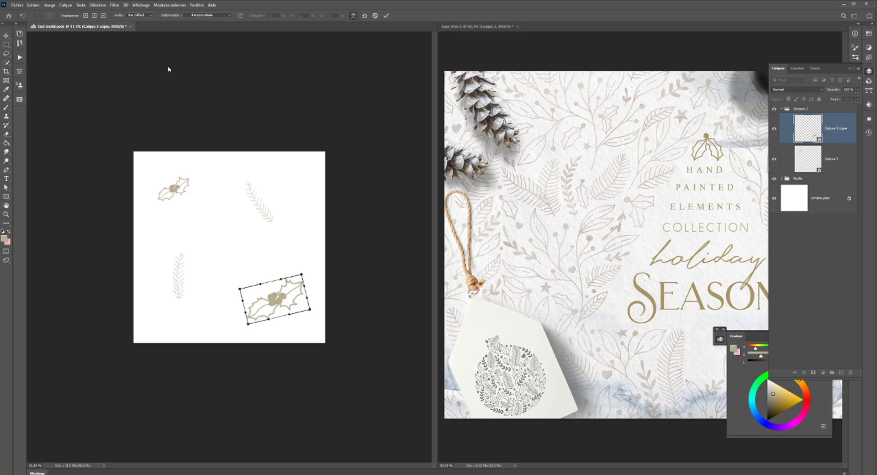
left_click(151, 17)
left_click(85, 18)
left_click(85, 17)
left_click(269, 297)
left_click_drag(269, 300, 273, 303)
key("ctrl+z")
left_click(139, 15)
left_click(139, 42)
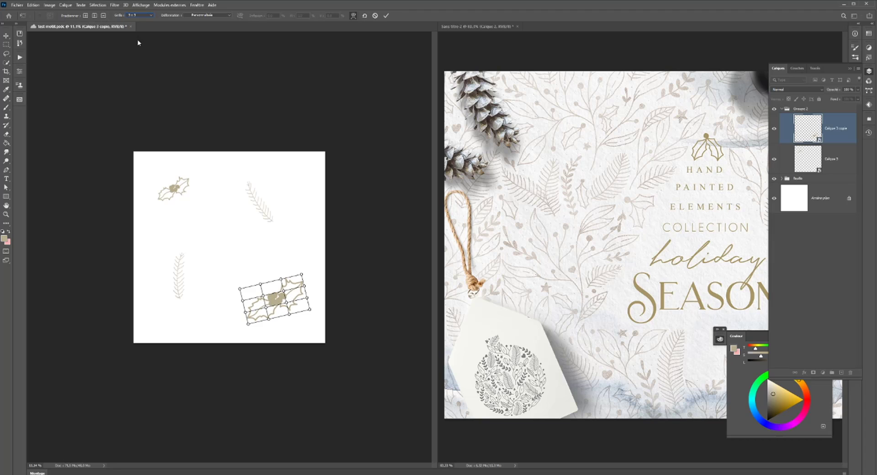
- Select the rightmost column of warp grid points and shift it upward to bend the right leaf
left_click(301, 274)
left_click(306, 299, "shift")
left_click(309, 310, "shift")
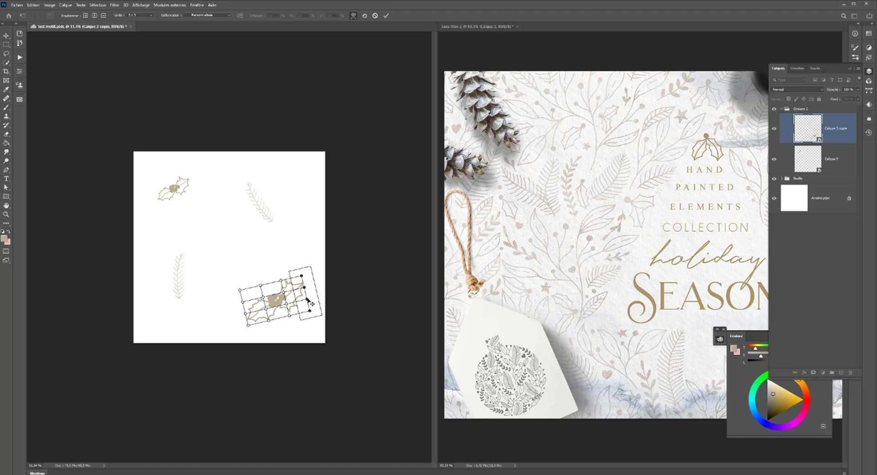
left_click_drag(312, 303, 310, 295)
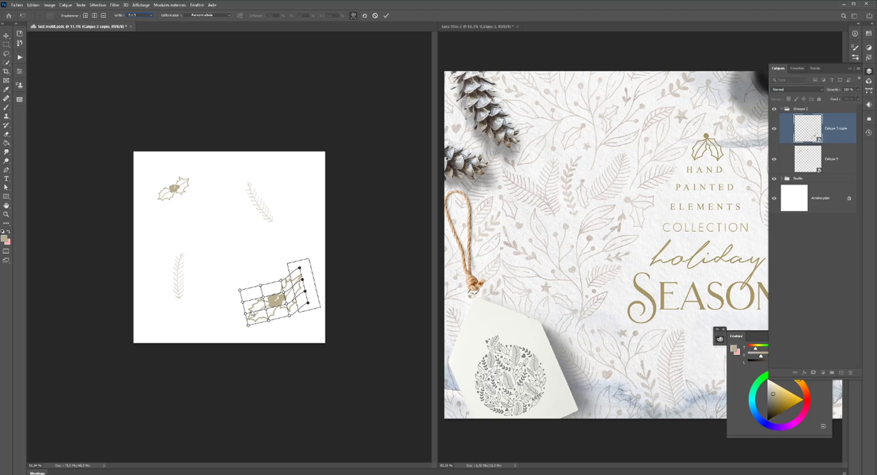
- Select the two left columns of warp grid points, squeeze them slightly inward, and apply the warp
left_click(249, 325)
left_click(246, 314, "shift")
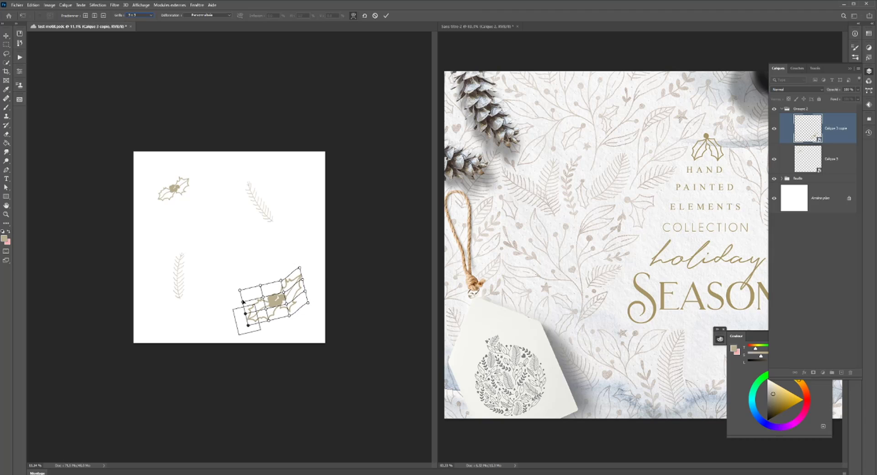
left_click(243, 302, "shift")
left_click(240, 291, "shift")
left_click(260, 286, "shift")
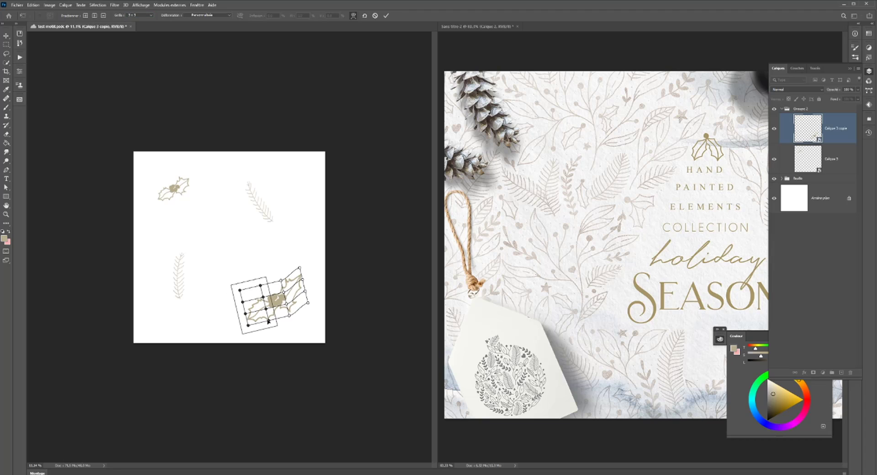
mouse_move(243, 334)
left_mouse_down()
mouse_move(244, 318)
mouse_move(239, 325)
mouse_move(251, 334)
left_mouse_up()
left_click_drag(265, 310, 264, 312)
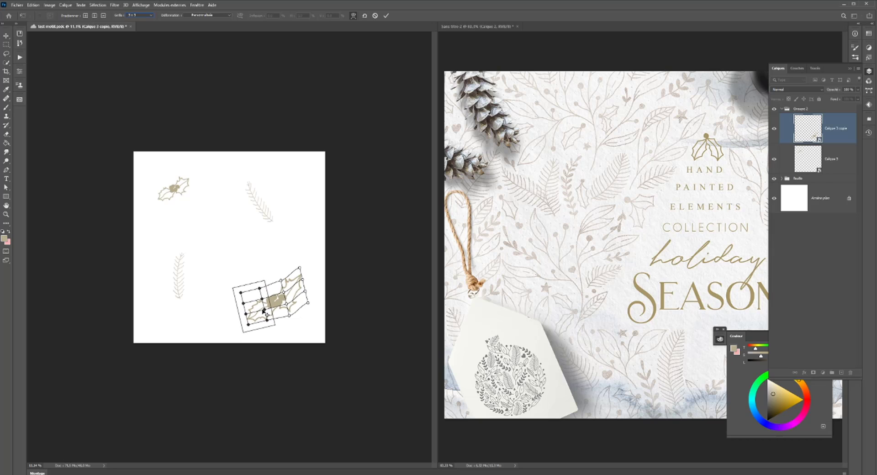
scroll(261, 248, "down", 3)
scroll(260, 249, "up", 1)
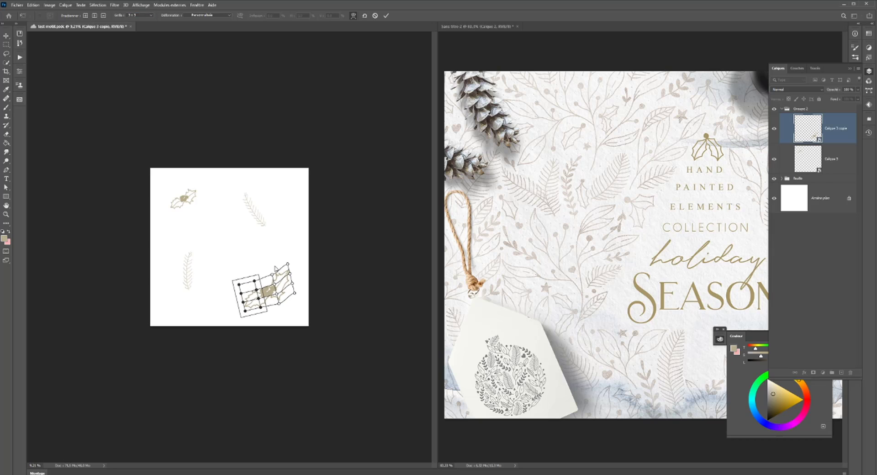
key("Return")
- Turn on the pattern preview and view the repeated tile with the holly sprigs
scroll(275, 266, "down", 1)
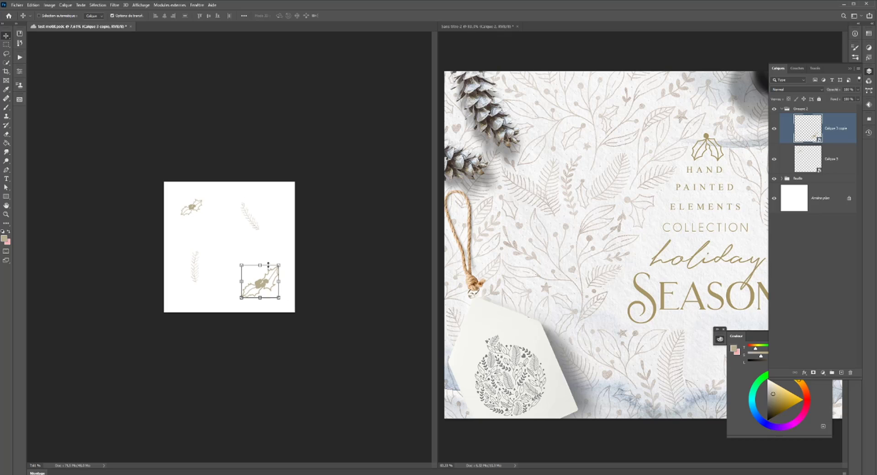
left_click(136, 6)
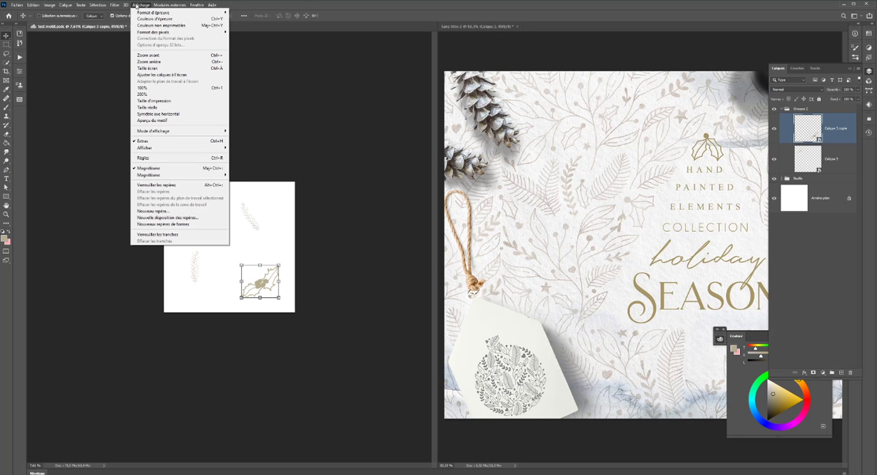
left_click(152, 120)
scroll(311, 257, "down", 2)
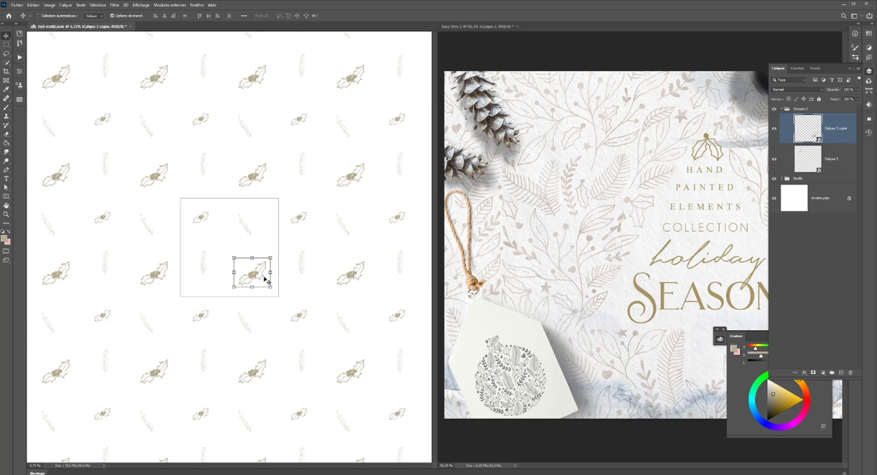
- Try shifting the larger holly sprig toward the tile's right edge, undo the shift, and set the sprig level
left_click_drag(253, 272, 274, 267)
key("ctrl+z")
key("Return")
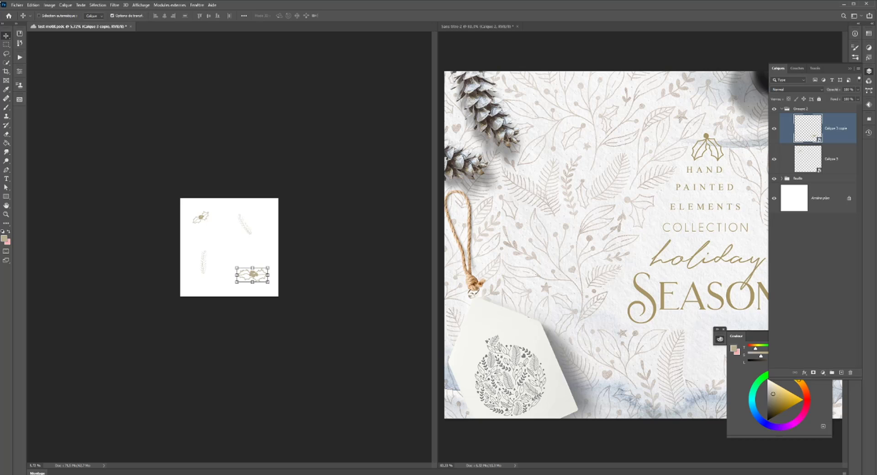
- Turn on the pattern preview and rotate the larger holly sprig slightly counterclockwise, applying the transformation
left_click(143, 6)
mouse_move(195, 6)
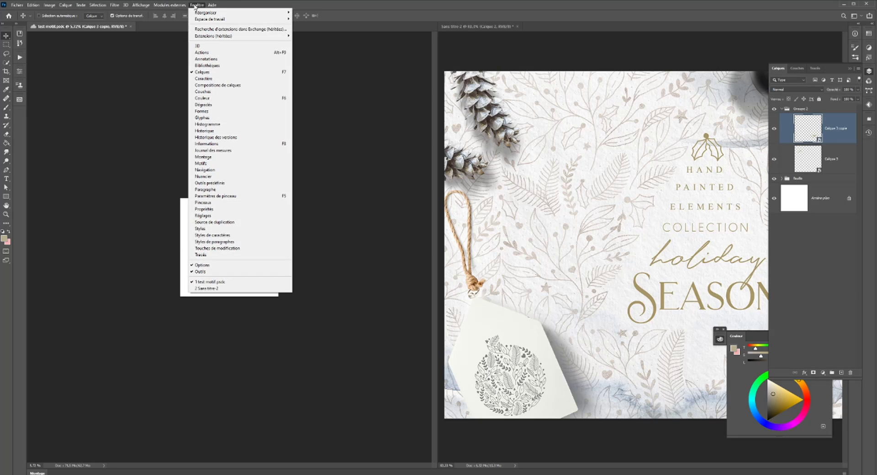
mouse_move(142, 6)
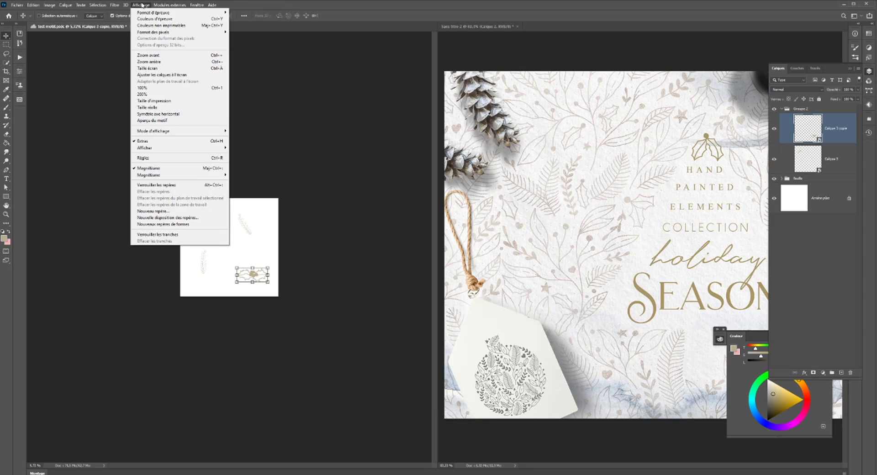
left_click(154, 121)
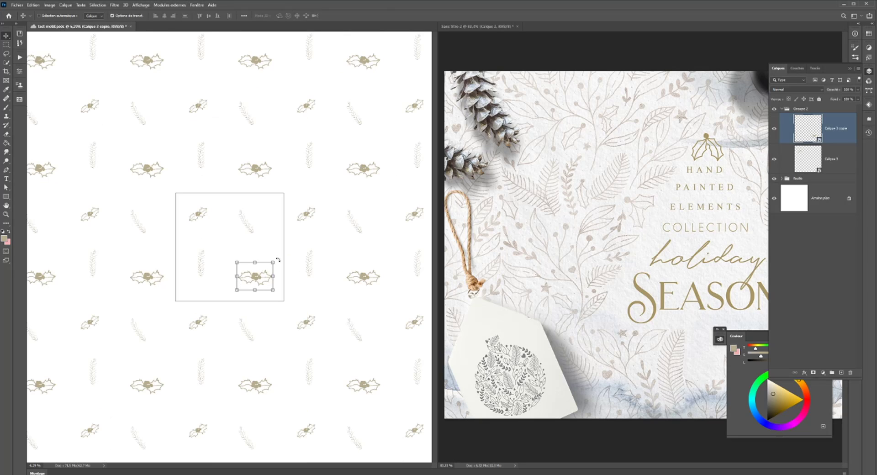
left_click_drag(277, 256, 272, 235)
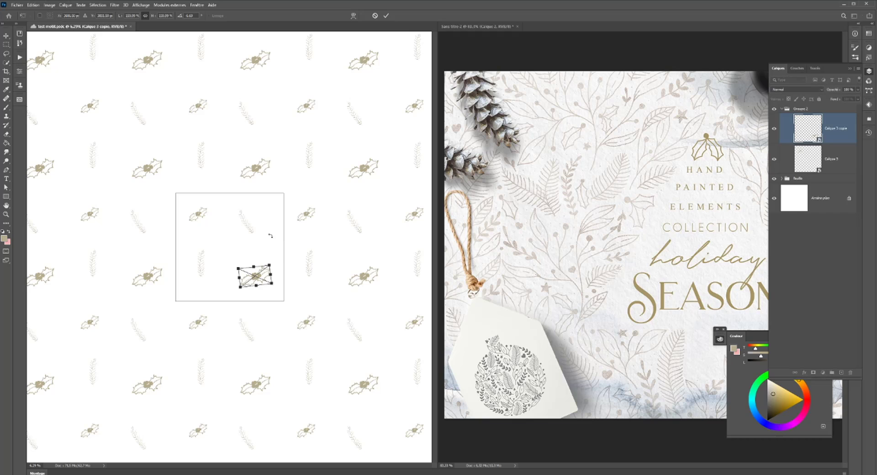
key("Return")
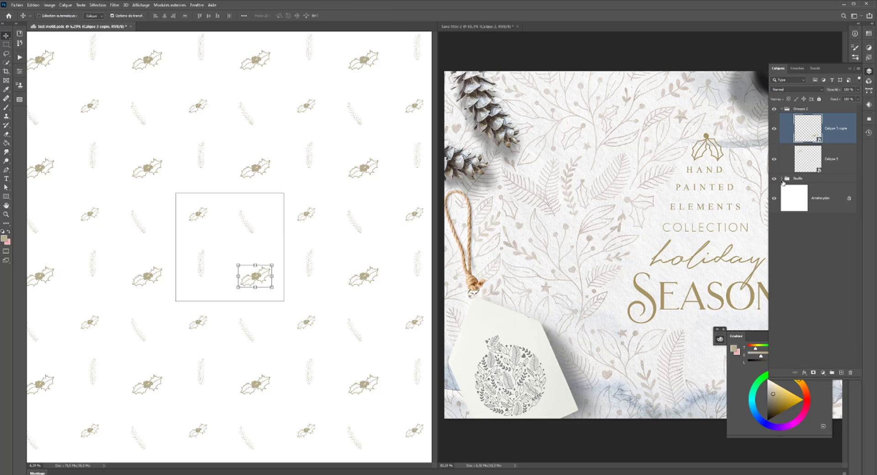
- Duplicate the upright fern leaf from the leaf group and place the copy tilted to the right, just above the larger holly sprig
left_click(783, 179)
left_click(804, 196)
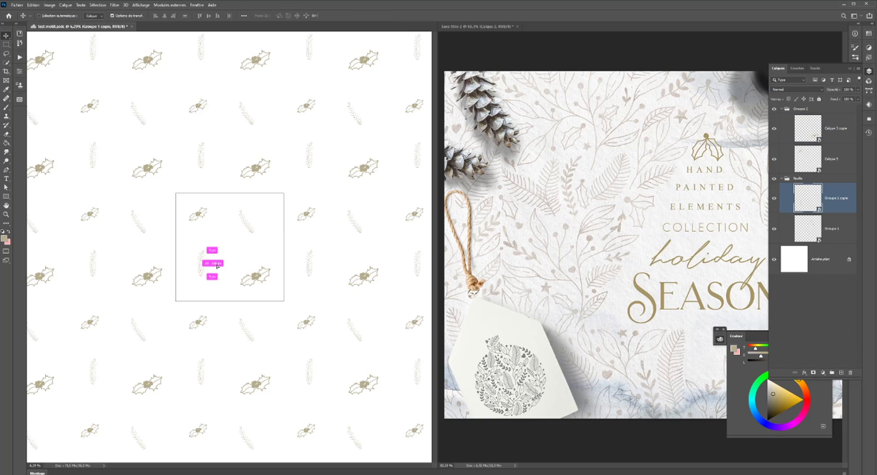
left_click_drag(217, 265, 265, 252)
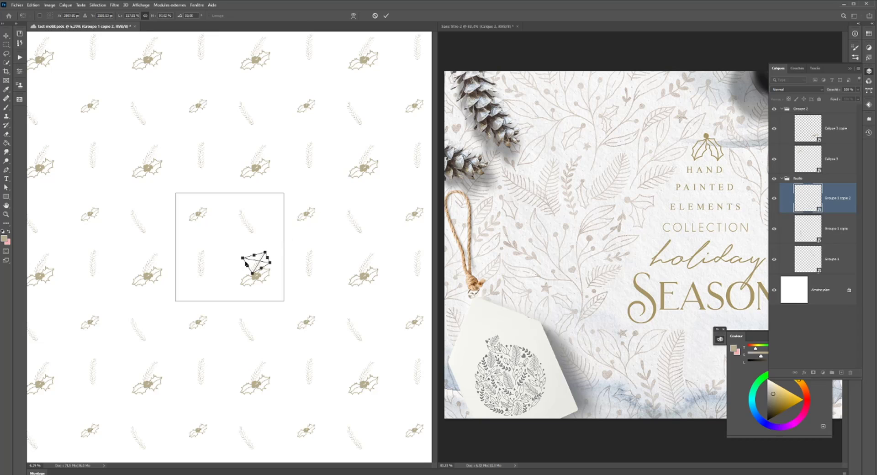
key("Return")
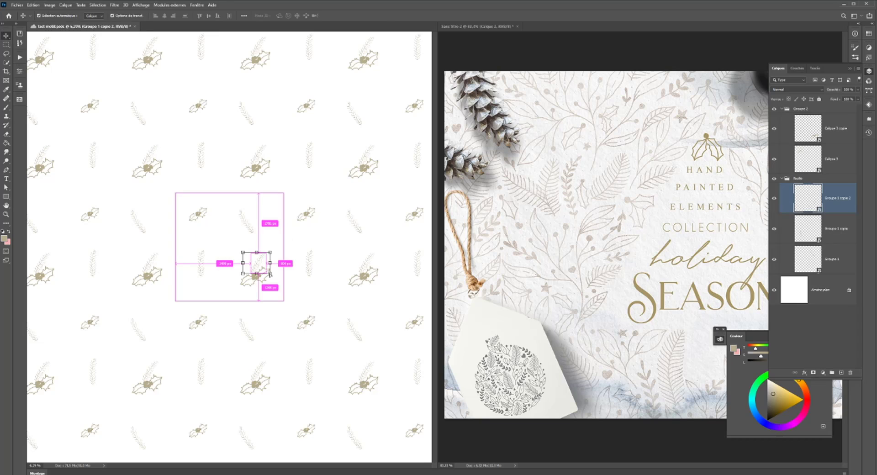
left_click(270, 274, "ctrl")
key("Return")
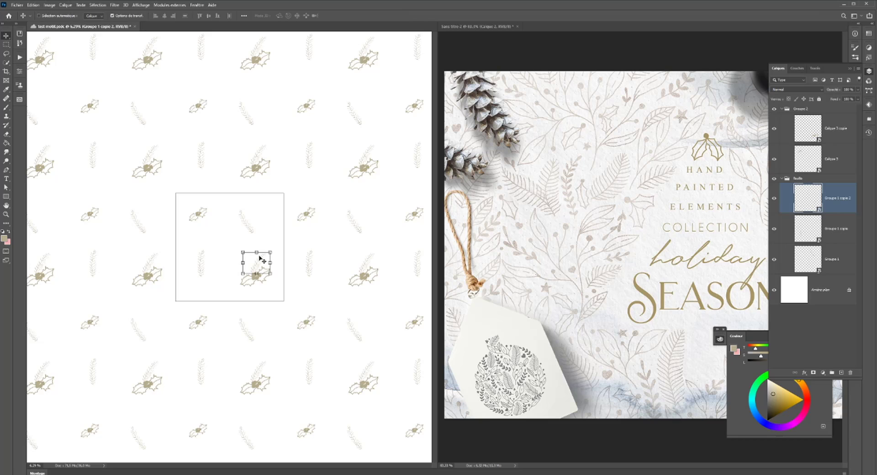
- Nudge the tilted fern copy slightly up and to the right above the larger holly sprig and check its spacing in the repeated pattern
scroll(253, 268, "up", 5)
scroll(253, 274, "down", 4)
scroll(254, 274, "down", 1)
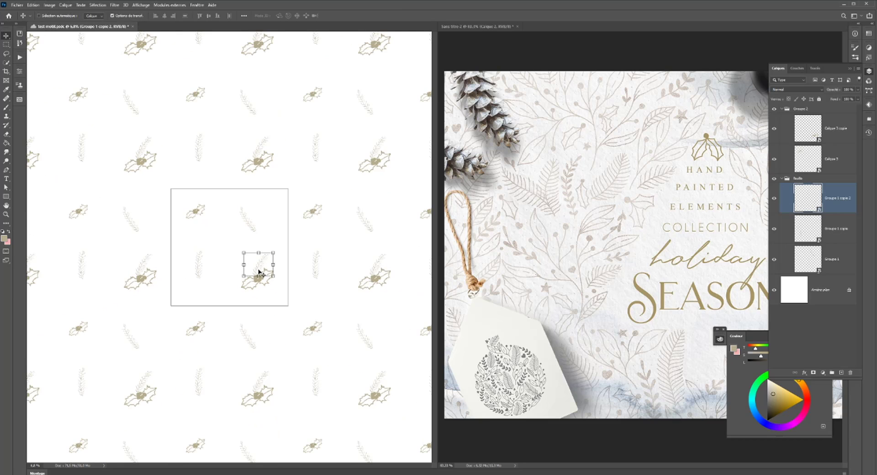
left_click_drag(262, 268, 264, 266)
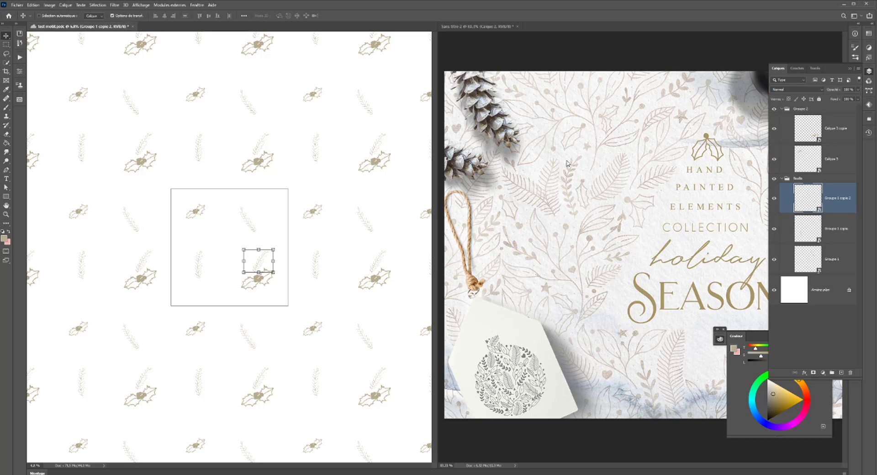
left_click_drag(256, 261, 262, 257)
scroll(314, 249, "up", 3)
scroll(314, 249, "down", 2)
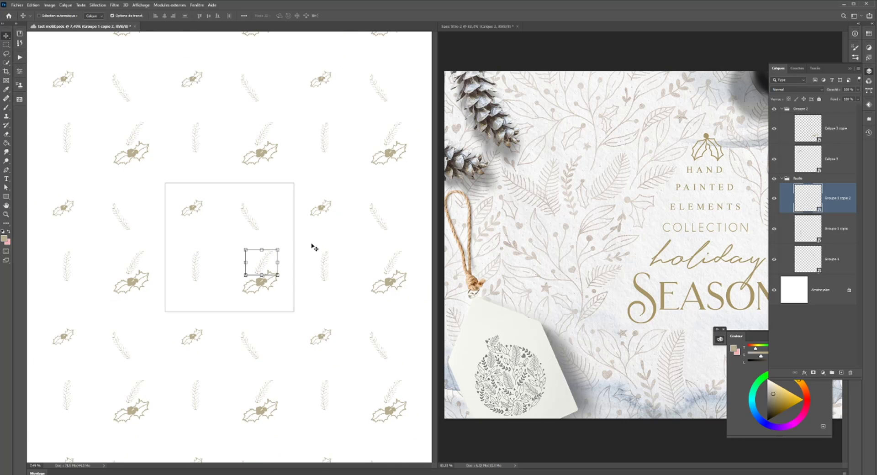
scroll(288, 235, "up", 1)
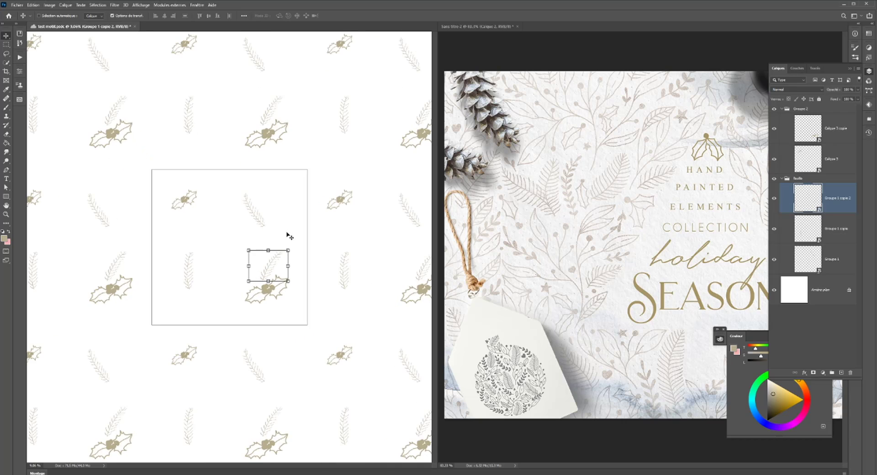
scroll(294, 236, "down", 1)
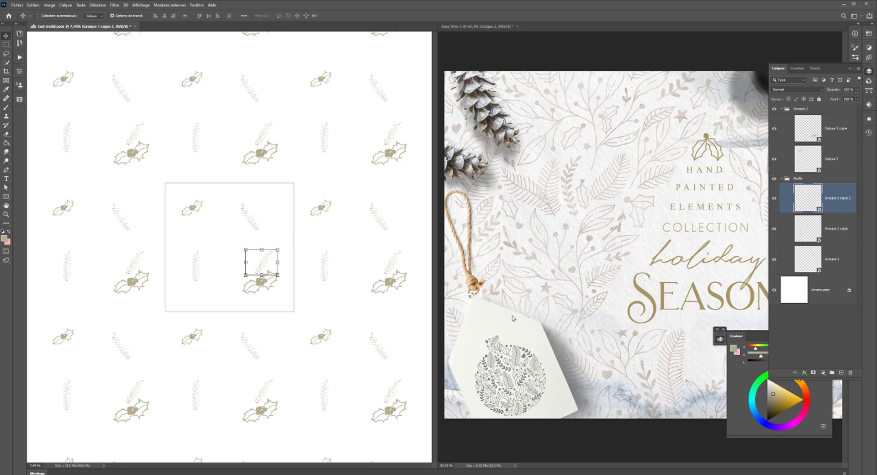
scroll(283, 274, "up", 3)
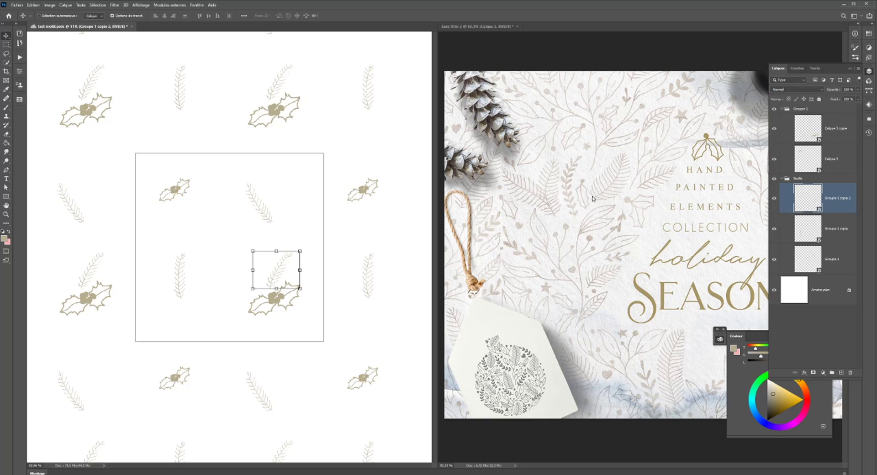
- Hide the transform box and turn off the pattern preview to show only the single tile
left_click(6, 44)
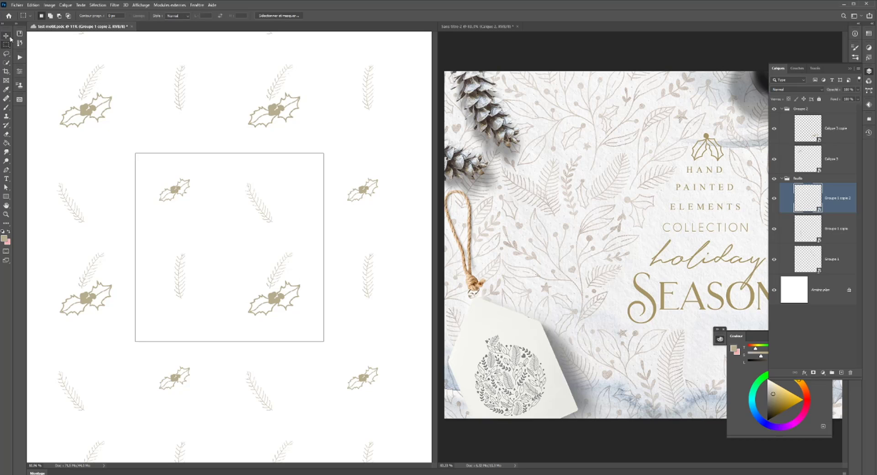
left_click(139, 4)
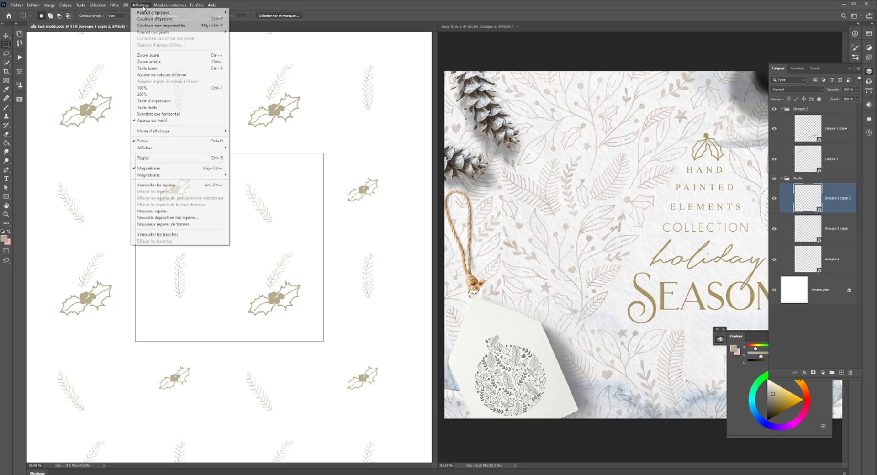
left_click(160, 121)
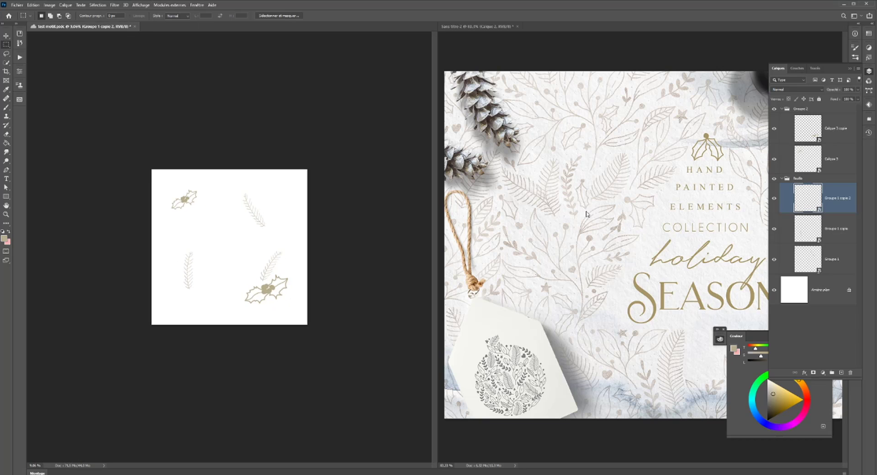
- Collapse the leaf group and rename the holly group "houx"
left_click(780, 179)
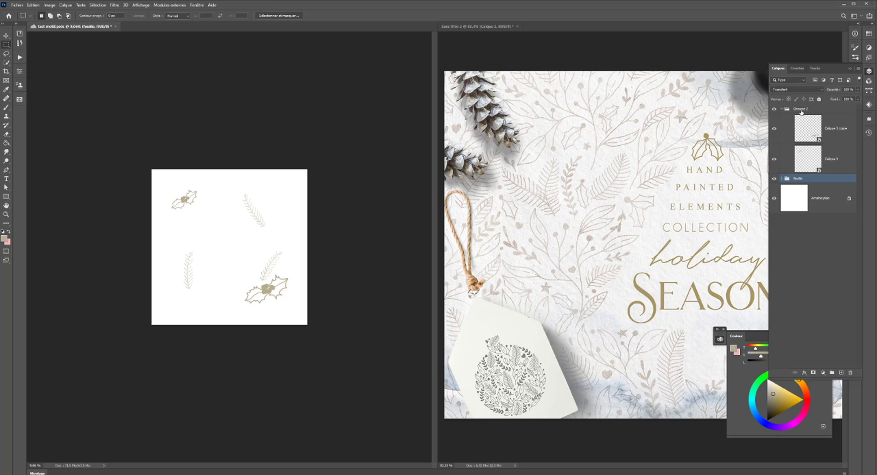
double_click(801, 112)
type("feui")
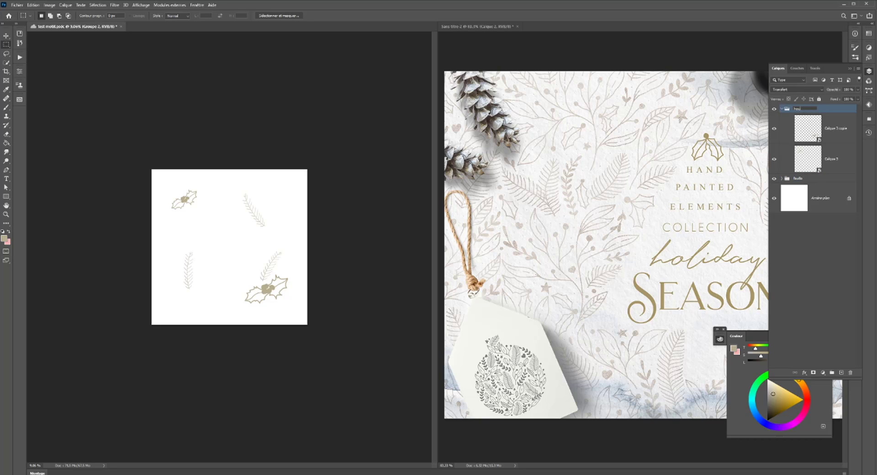
type("x")
key("Return")
scroll(231, 256, "up", 3)
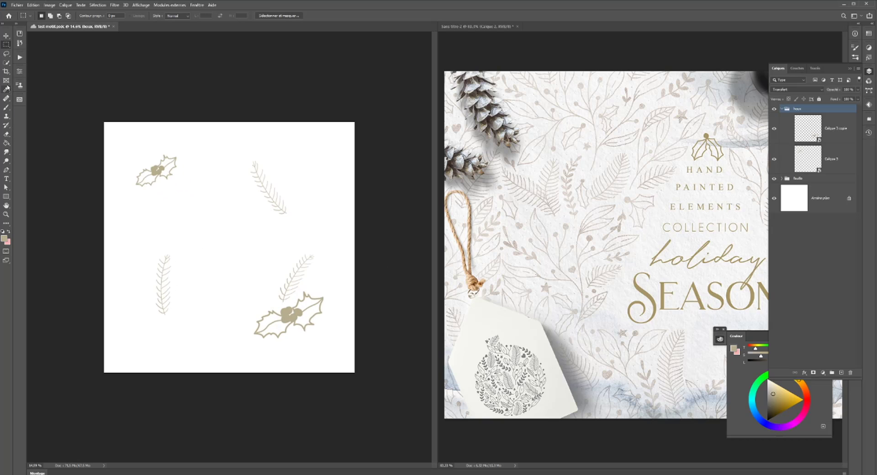
- Create a new layer above the holly group, place it in its own new group, and select that layer for drawing
left_click(6, 107)
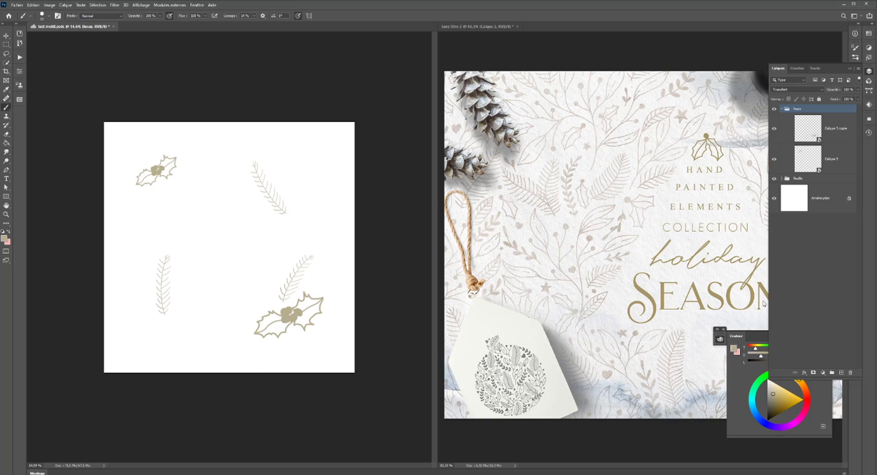
left_click(841, 373)
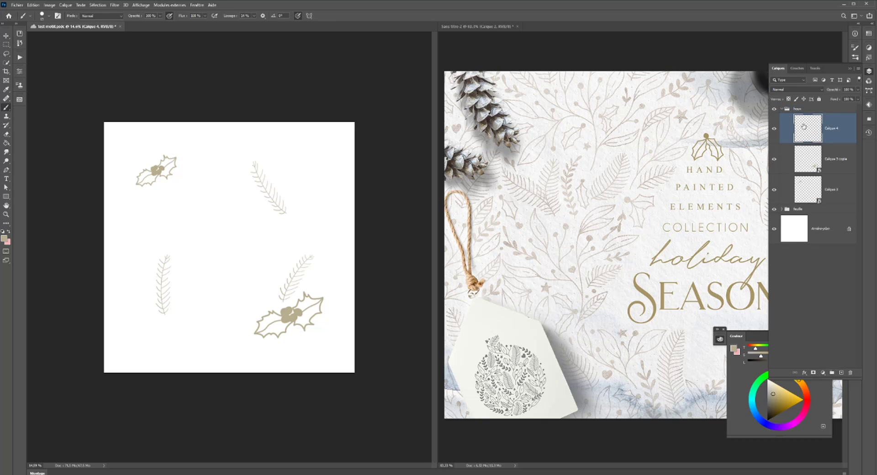
left_click_drag(803, 128, 803, 105)
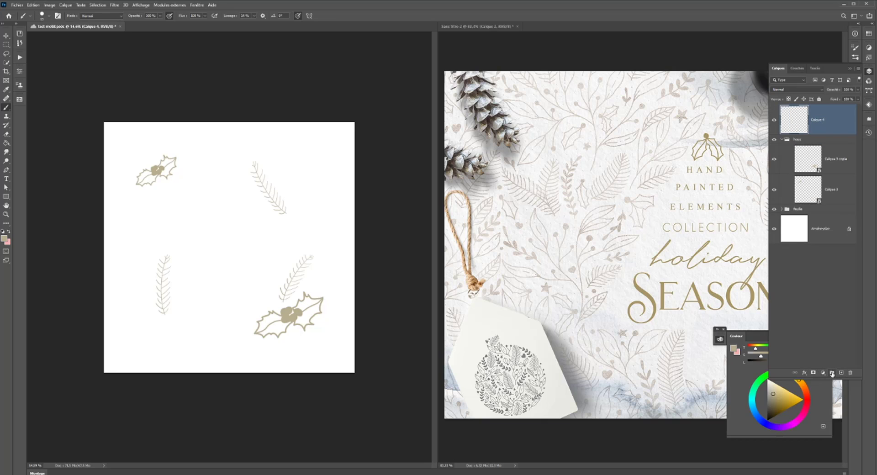
left_click(831, 371)
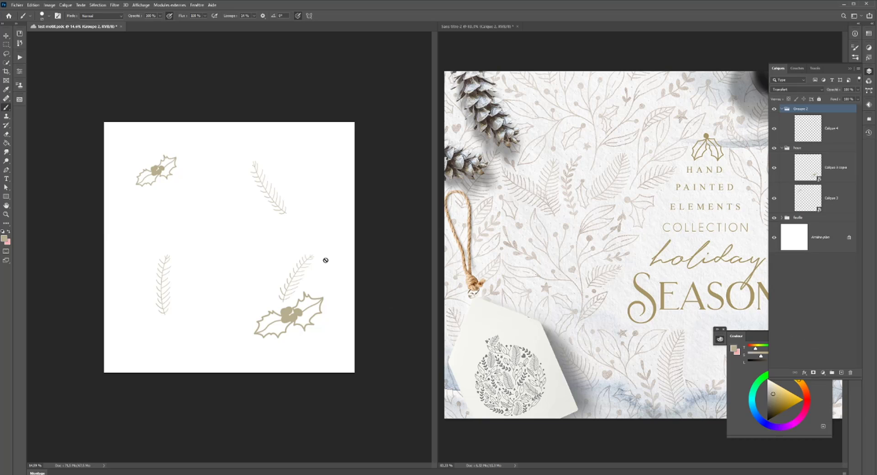
left_click(811, 129)
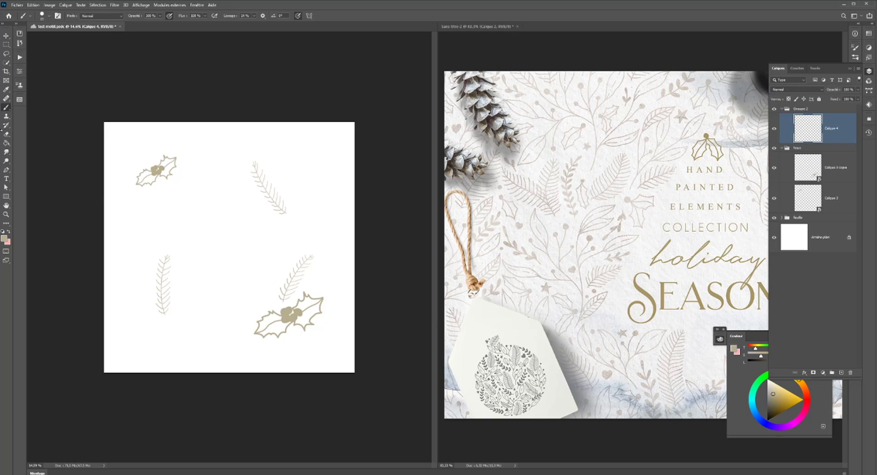
- Choose the Pen tool and hide the holly and leaf groups to leave the tile blank
left_click(6, 170)
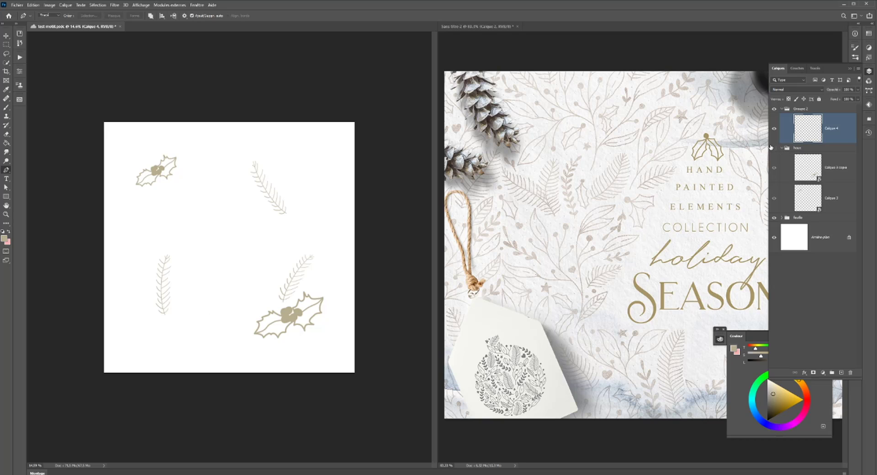
left_click(772, 148)
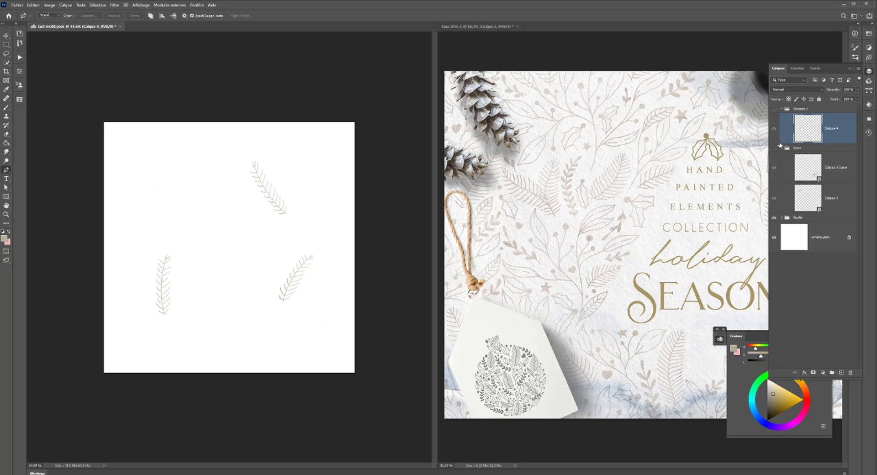
left_click(773, 218)
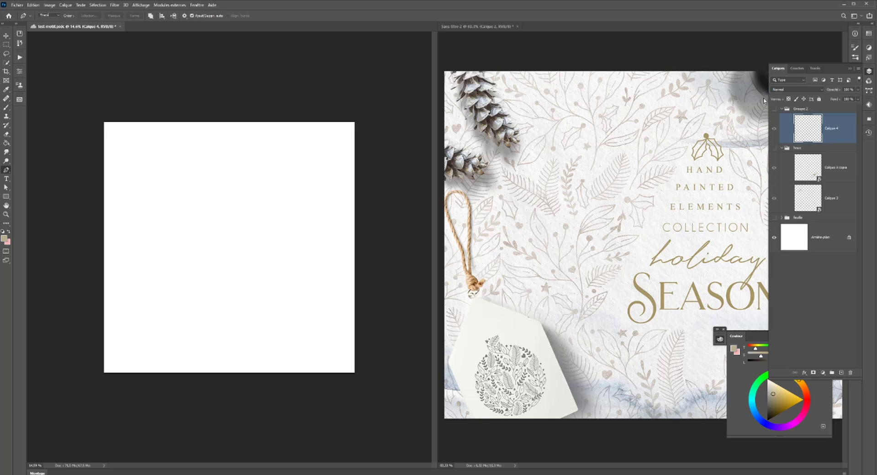
- Draw an S-curved pen path rising from the tile's lower left through its middle to the upper right
left_click(185, 314)
left_click(294, 183)
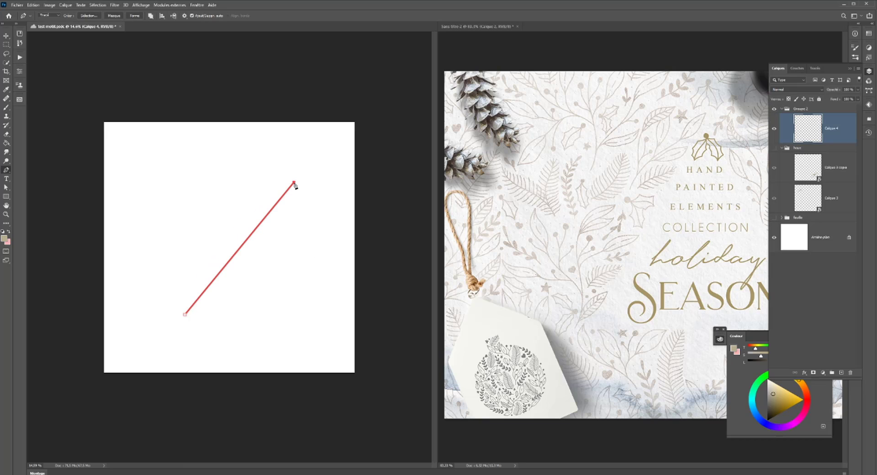
key("ctrl+z")
left_click_drag(282, 236, 309, 178)
left_click(326, 157)
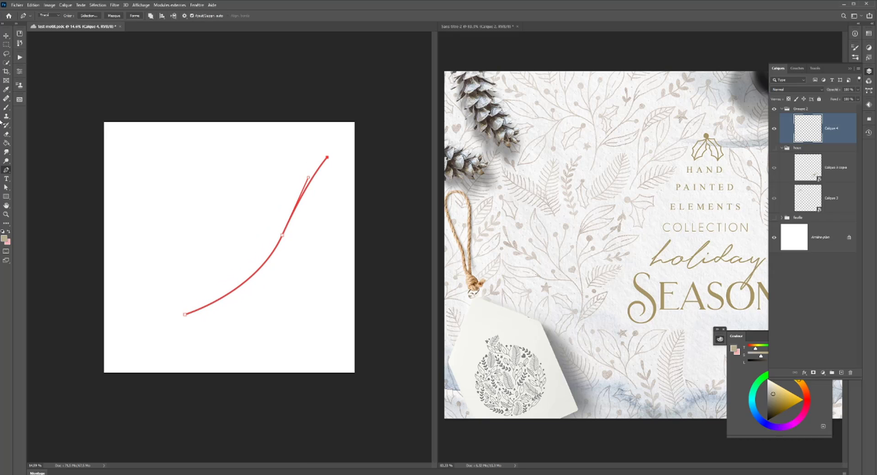
- Stroke the curved path with the current brush in the gold-beige colour and dismiss the path
left_click(6, 107)
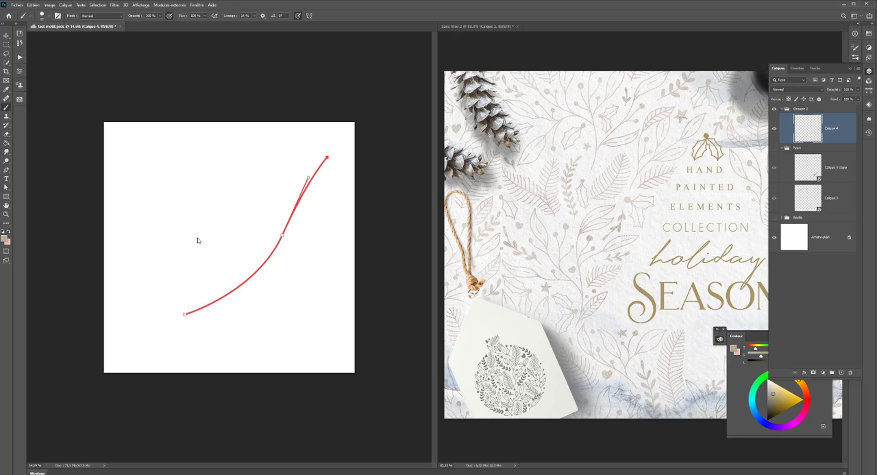
key("Return")
left_click(6, 169)
key("Return")
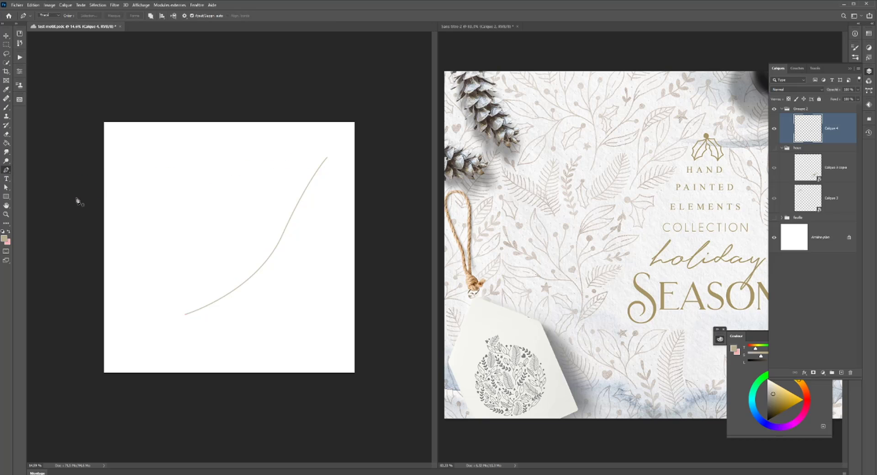
- Move the curved stem down and slightly left so it sits lower in the tile
key("v")
left_click_drag(280, 244, 263, 281)
scroll(177, 246, "up", 1)
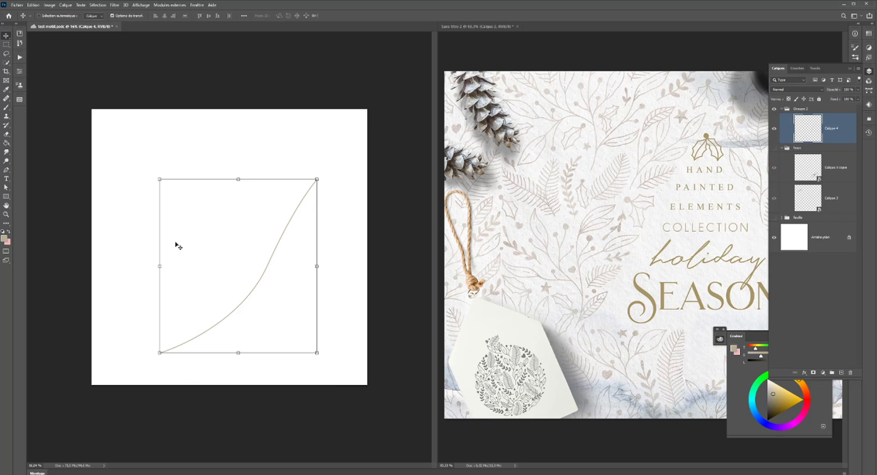
scroll(178, 245, "up", 1)
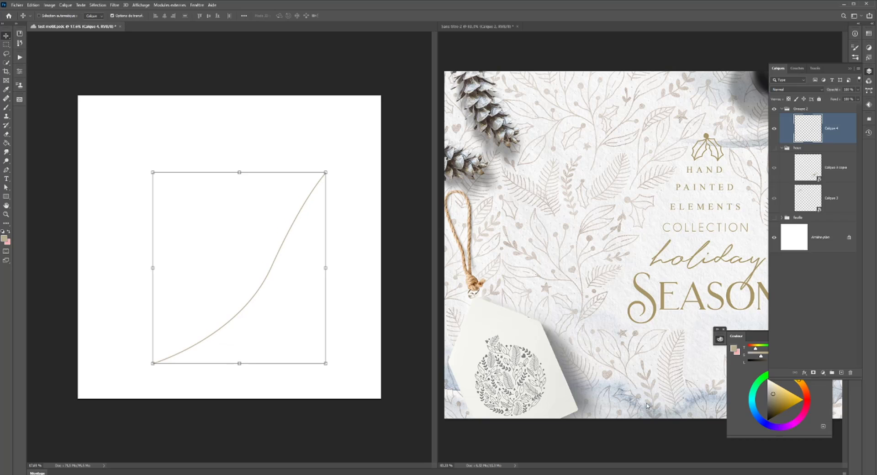
- Choose the Brush tool and adjust its smoothing, undoing a test stroke at the lower end of the stem
left_click(6, 107)
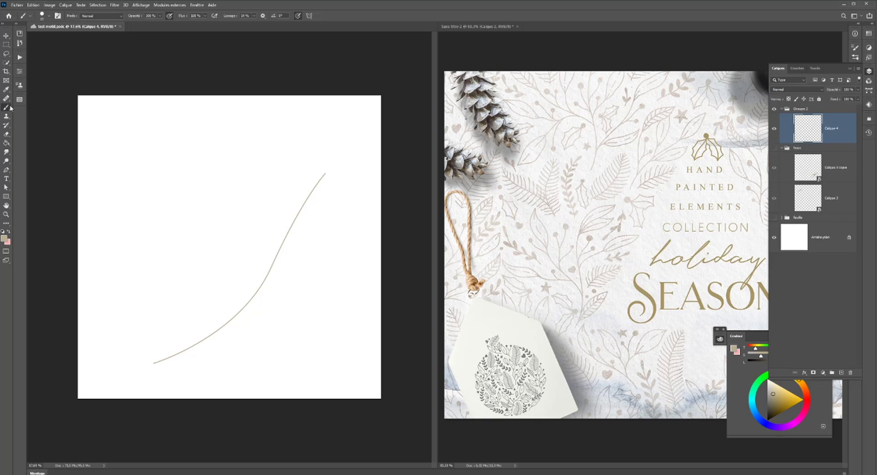
left_click_drag(254, 18, 241, 27)
left_click(165, 358)
key("ctrl+z")
left_click_drag(255, 18, 260, 24)
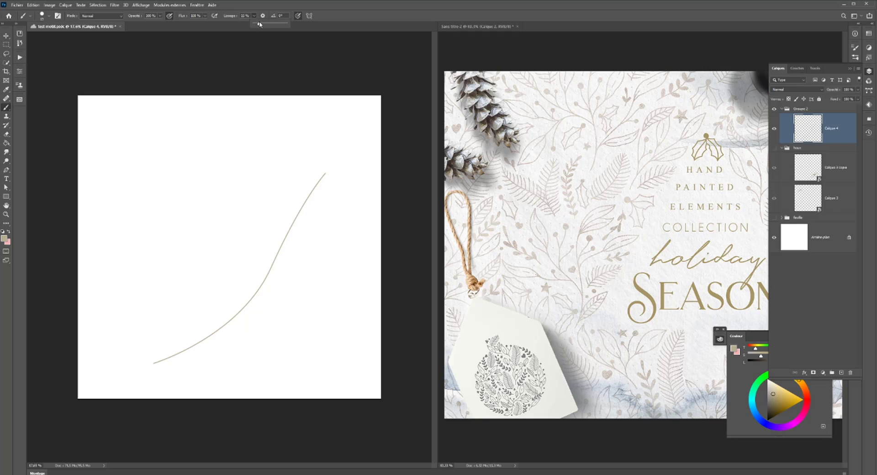
- Draw the first leaf outline on the upper side of the stem near its lower end, undoing the unsuccessful strokes
left_click(164, 358)
mouse_move(165, 358)
left_mouse_down()
mouse_move(181, 339)
mouse_move(174, 354)
left_mouse_up()
mouse_move(172, 356)
left_mouse_down()
mouse_move(202, 356)
mouse_move(197, 365)
mouse_move(164, 361)
left_mouse_up()
key("ctrl+z")
key("ctrl+0")
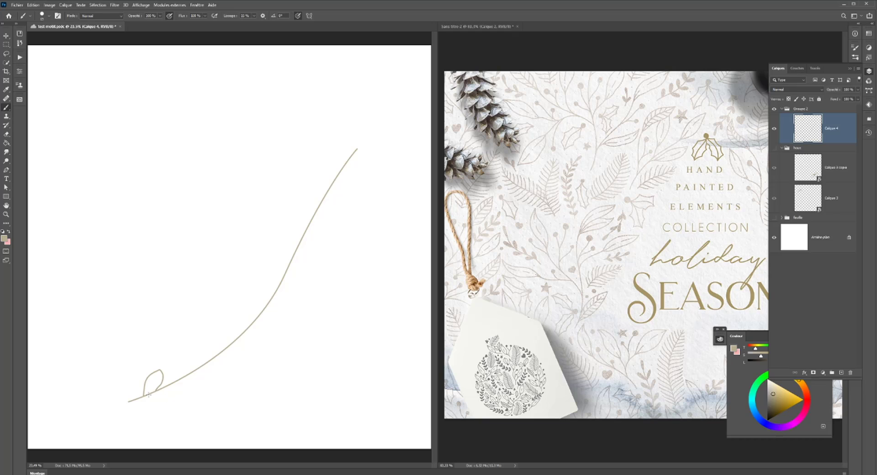
mouse_move(149, 394)
left_mouse_down()
mouse_move(167, 401)
mouse_move(196, 393)
mouse_move(159, 387)
left_mouse_up()
key("ctrl+z")
mouse_move(149, 393)
left_mouse_down()
mouse_move(194, 390)
mouse_move(162, 389)
left_mouse_up()
key("ctrl+z")
- Outline one leaf below the stem and a second leaf above it farther along, undoing the failed strokes
left_click_drag(148, 396, 197, 397)
key("ctrl+z")
key("ctrl+z")
mouse_move(143, 396)
left_mouse_down()
mouse_move(159, 364)
mouse_move(156, 391)
mouse_move(142, 388)
mouse_move(144, 377)
mouse_move(155, 367)
mouse_move(146, 393)
left_mouse_up()
key("ctrl+z")
mouse_move(146, 394)
left_mouse_down()
mouse_move(181, 396)
mouse_move(152, 391)
left_mouse_up()
mouse_move(168, 383)
left_mouse_down()
mouse_move(179, 350)
mouse_move(176, 383)
mouse_move(209, 375)
mouse_move(203, 367)
mouse_move(209, 374)
left_mouse_up()
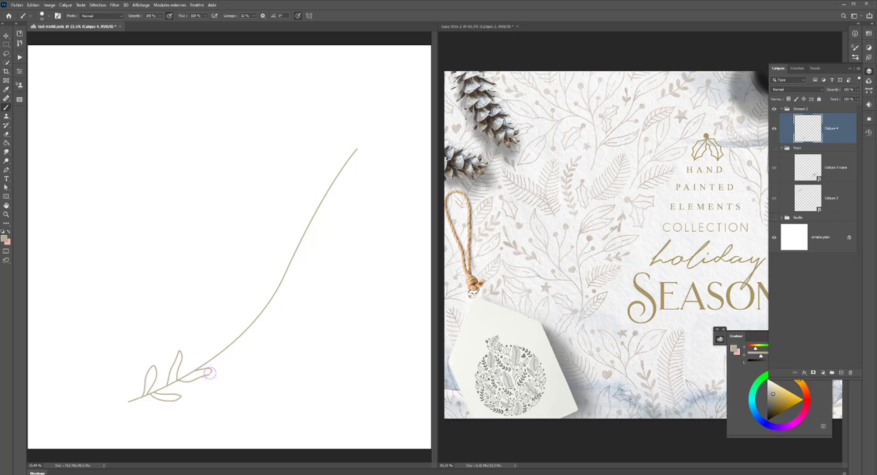
key("ctrl+z")
key("ctrl+z")
- Rework the second upper leaf's tip, erasing the excess with the brush in Effacer mode and smoothing at 0%
left_click_drag(178, 351, 173, 365)
left_click(93, 15)
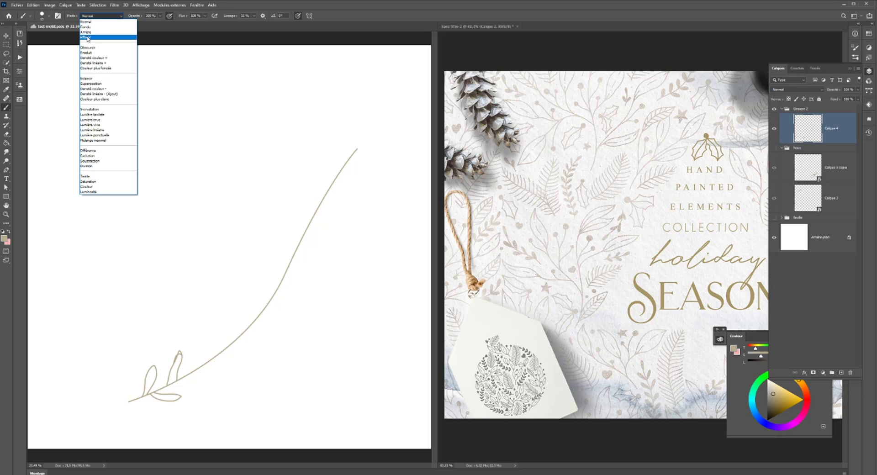
left_click(88, 38)
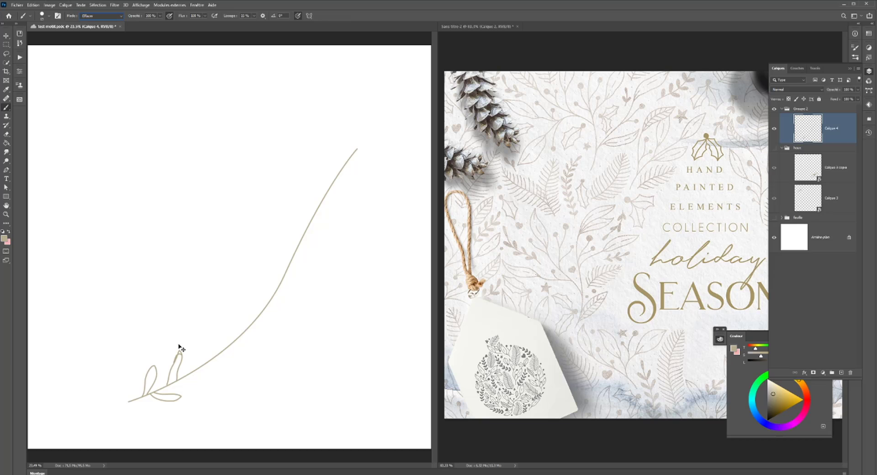
scroll(178, 345, "up", 5)
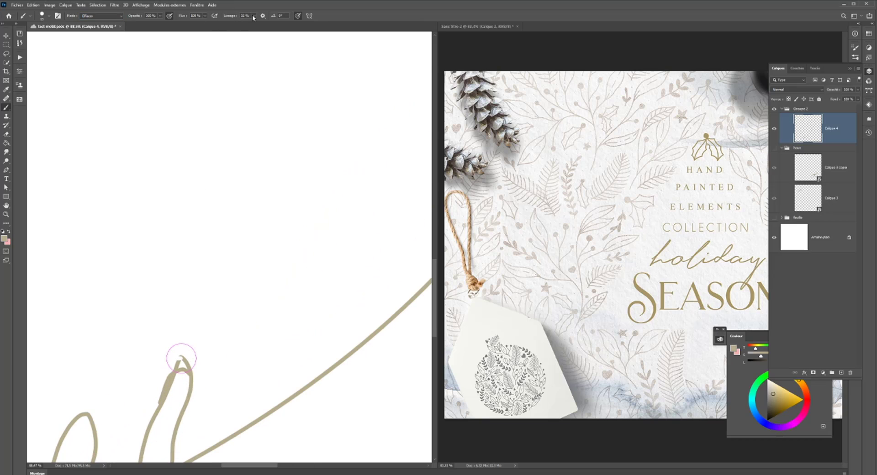
left_click_drag(254, 17, 227, 32)
mouse_move(167, 343)
left_mouse_down()
mouse_move(168, 362)
mouse_move(192, 359)
mouse_move(174, 364)
left_mouse_up()
key("ctrl+z")
key("ctrl+z")
- Return the brush mode to Normal and undo the stray dot painted above the branch
left_click(102, 15)
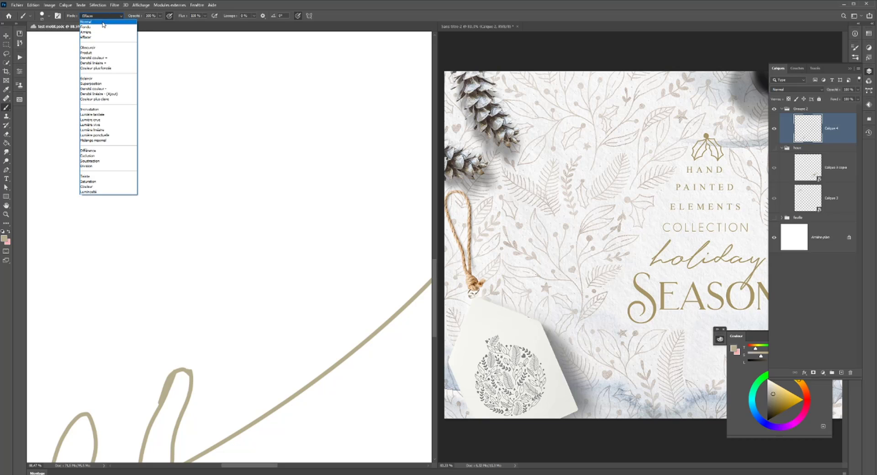
left_click(103, 23)
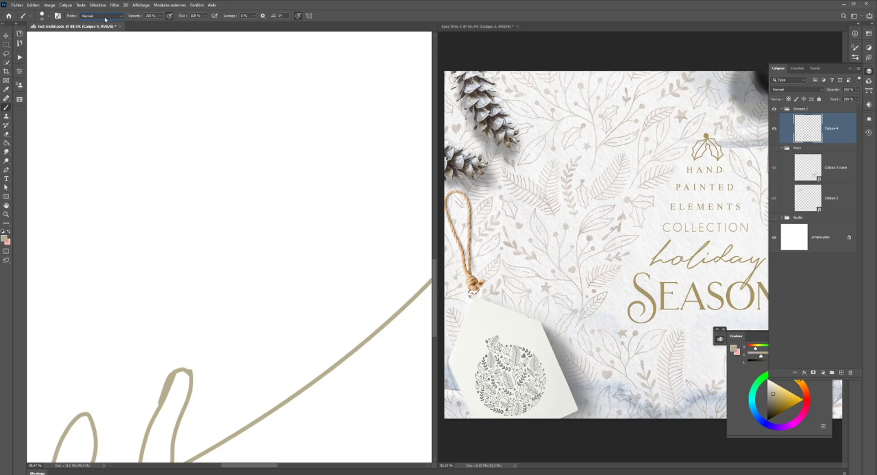
key("alt+e")
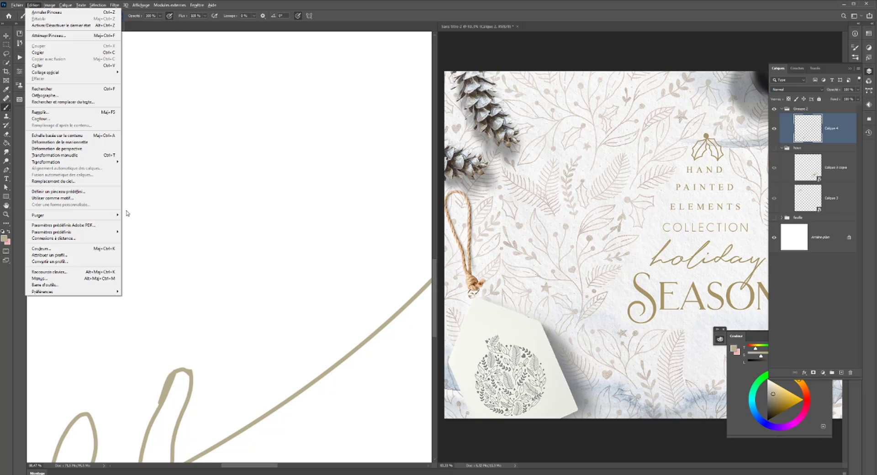
left_click(169, 162)
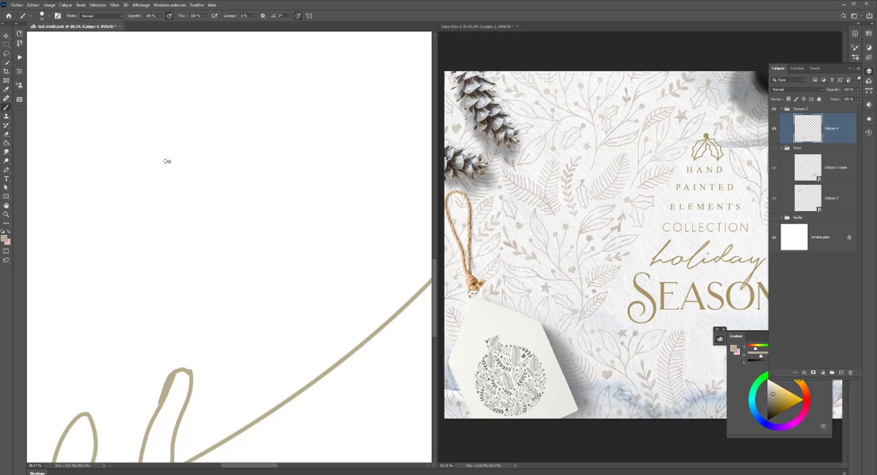
key("e")
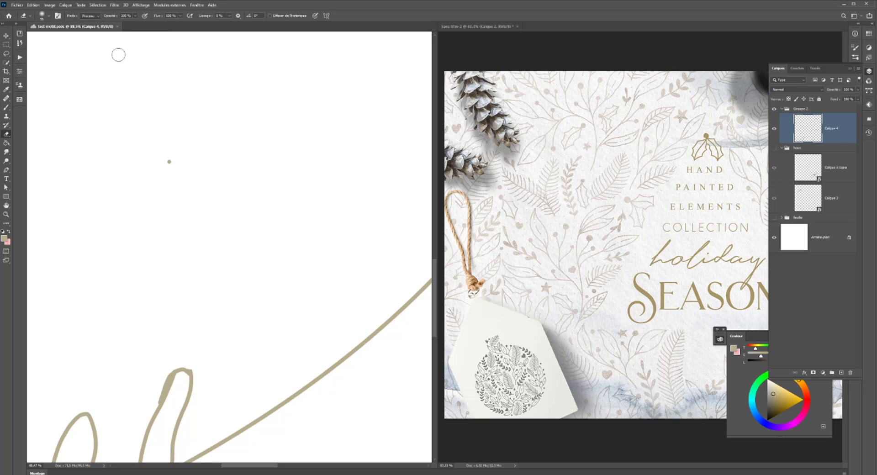
key("ctrl+z")
left_click(6, 108)
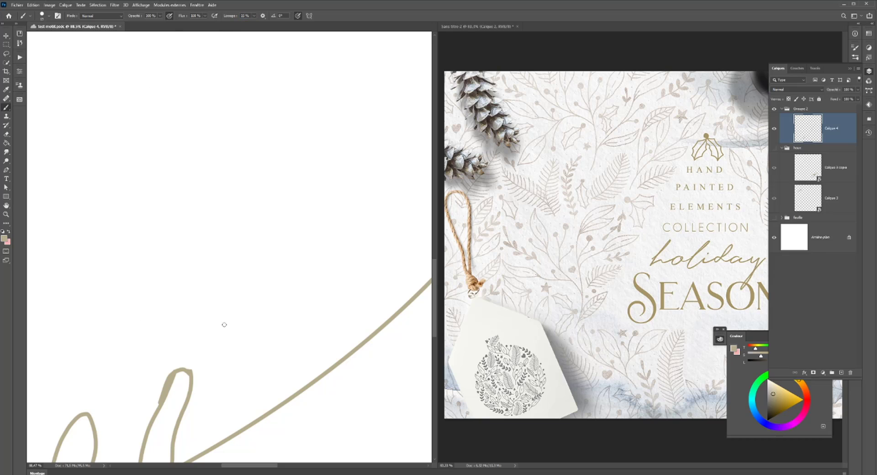
- Draw a fourth leaf outline below the stem, opposite the second upper leaf
left_click_drag(223, 322, 217, 236)
scroll(152, 270, "down", 2)
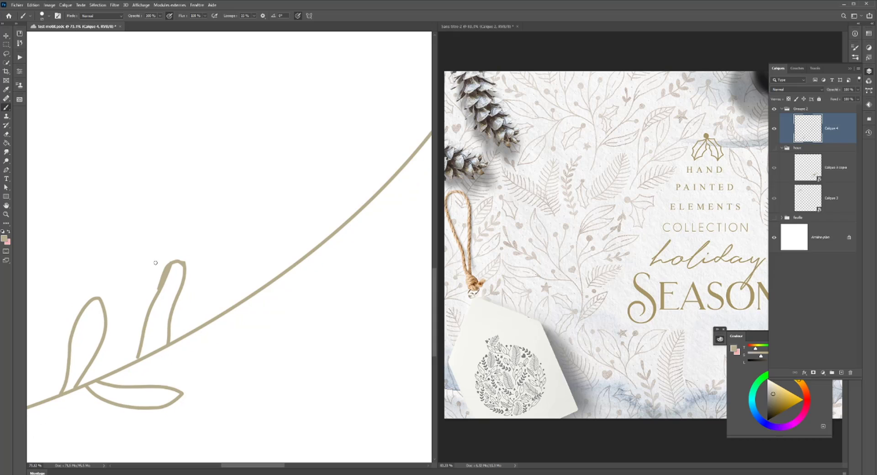
scroll(157, 257, "down", 5)
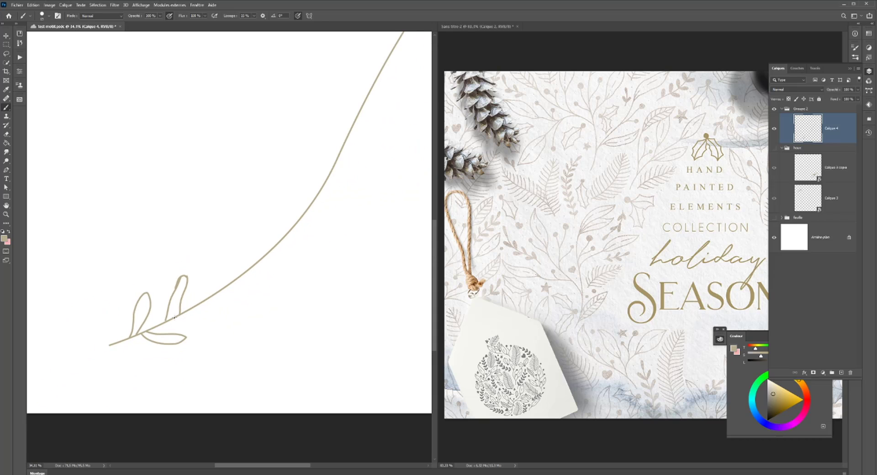
mouse_move(174, 317)
left_mouse_down()
mouse_move(217, 315)
mouse_move(184, 312)
left_mouse_up()
- Set the brush smoothing to 0% and fill the second upper leaf with solid gold-beige, adjusting the brush size
scroll(128, 287, "up", 4)
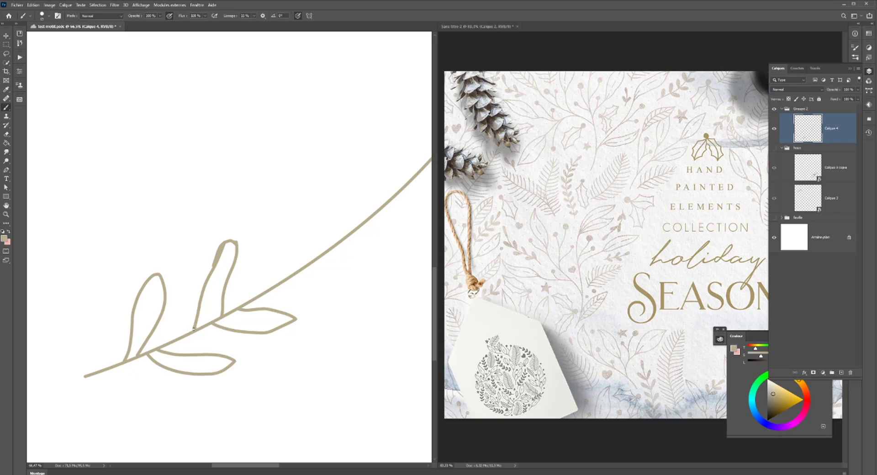
left_click(254, 16)
left_click_drag(255, 24, 226, 26)
left_click(194, 328)
key("bracketright")
key("bracketright")
key("bracketright")
mouse_move(223, 313)
left_mouse_down()
mouse_move(201, 326)
mouse_move(217, 312)
mouse_move(212, 305)
mouse_move(201, 316)
mouse_move(207, 297)
mouse_move(201, 315)
mouse_move(209, 282)
mouse_move(204, 302)
mouse_move(209, 291)
mouse_move(219, 306)
mouse_move(215, 275)
mouse_move(211, 282)
mouse_move(230, 242)
mouse_move(221, 291)
mouse_move(227, 249)
left_mouse_up()
key("ctrl+z")
key("bracketleft")
key("bracketleft")
key("bracketleft")
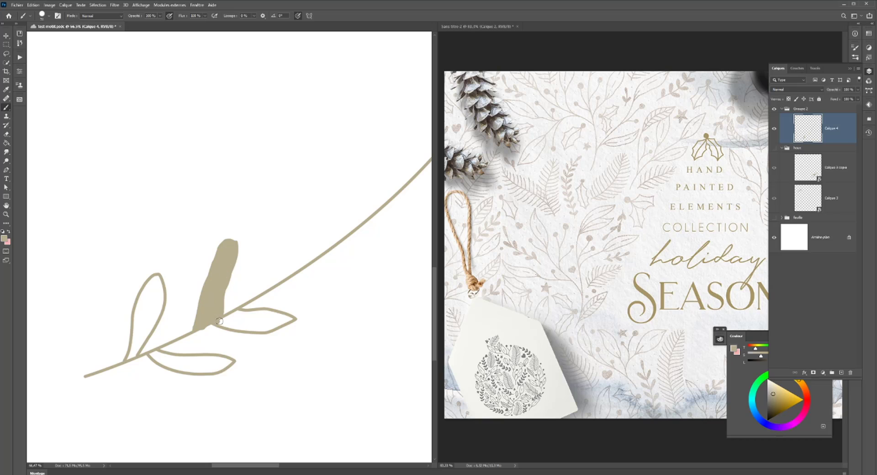
- Fill the two leaves below the stem and the first upper leaf with solid gold-beige
mouse_move(222, 322)
left_mouse_down()
mouse_move(265, 327)
mouse_move(257, 331)
mouse_move(291, 320)
mouse_move(225, 320)
mouse_move(277, 314)
mouse_move(247, 313)
left_mouse_up()
key("ctrl+z")
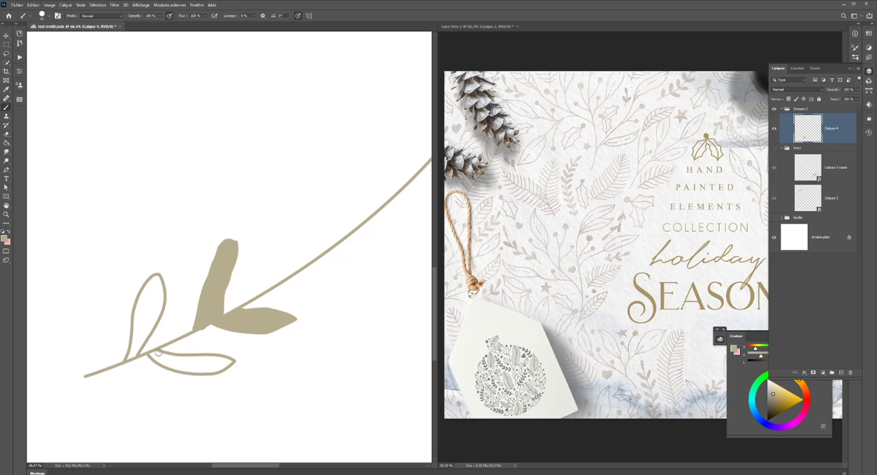
mouse_move(150, 352)
left_mouse_down()
mouse_move(200, 371)
mouse_move(229, 362)
mouse_move(158, 356)
mouse_move(217, 358)
mouse_move(201, 360)
left_mouse_up()
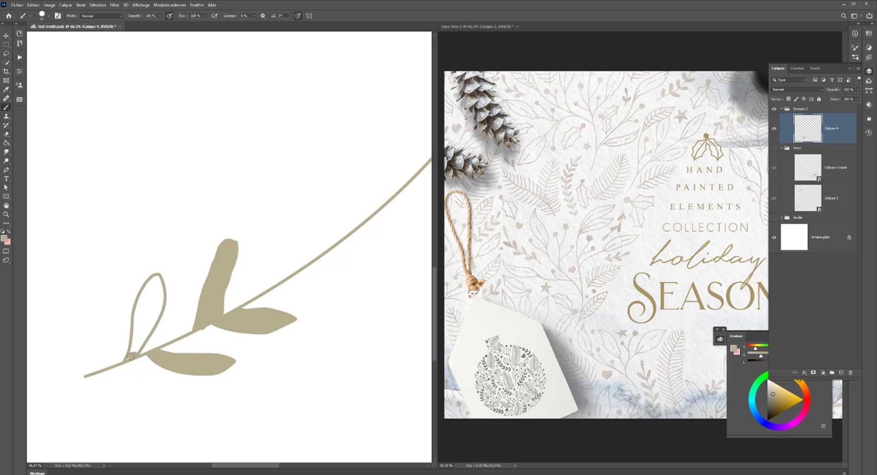
mouse_move(128, 357)
left_mouse_down()
mouse_move(163, 294)
mouse_move(157, 277)
mouse_move(155, 307)
mouse_move(132, 350)
mouse_move(153, 294)
left_mouse_up()
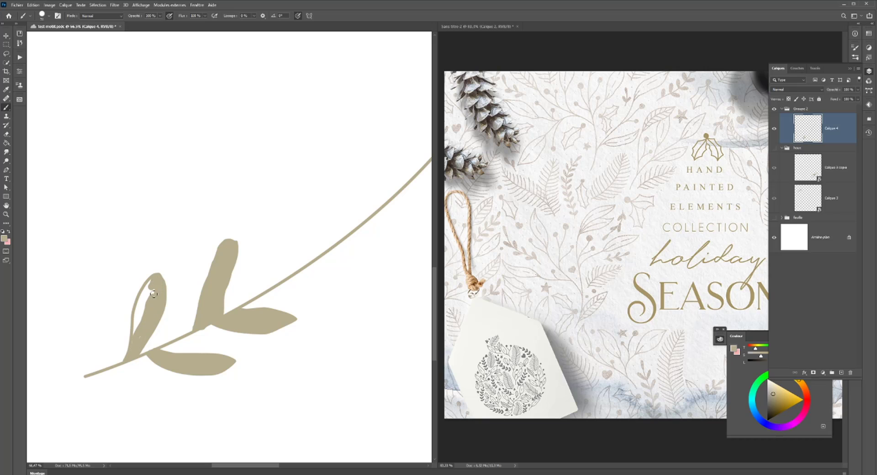
mouse_move(134, 347)
left_mouse_down()
mouse_move(159, 279)
mouse_move(133, 327)
mouse_move(151, 283)
mouse_move(140, 304)
left_mouse_up()
- Set the Eraser's hardness to 100% and trim the tip and outer edge of the second upper leaf
scroll(148, 287, "down", 3)
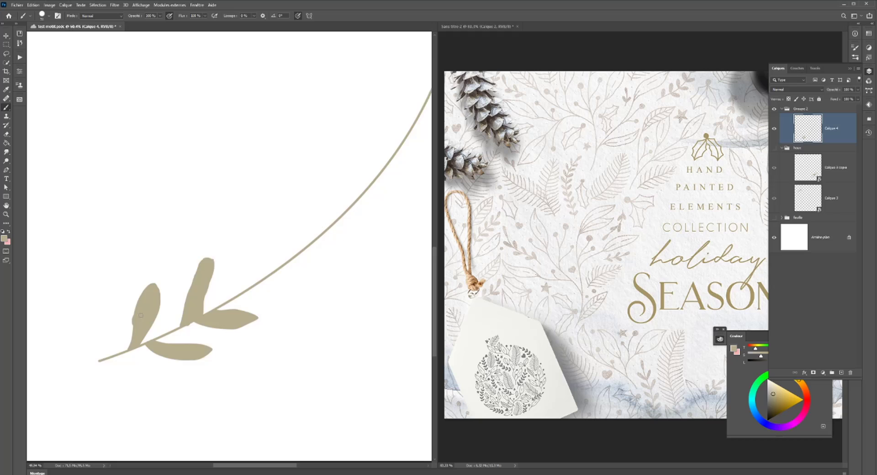
left_click(7, 134)
scroll(174, 311, "up", 5)
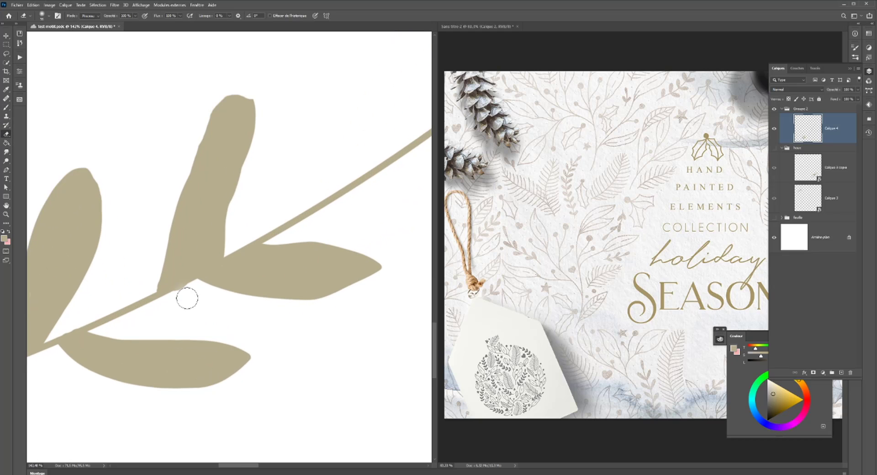
right_click(201, 302)
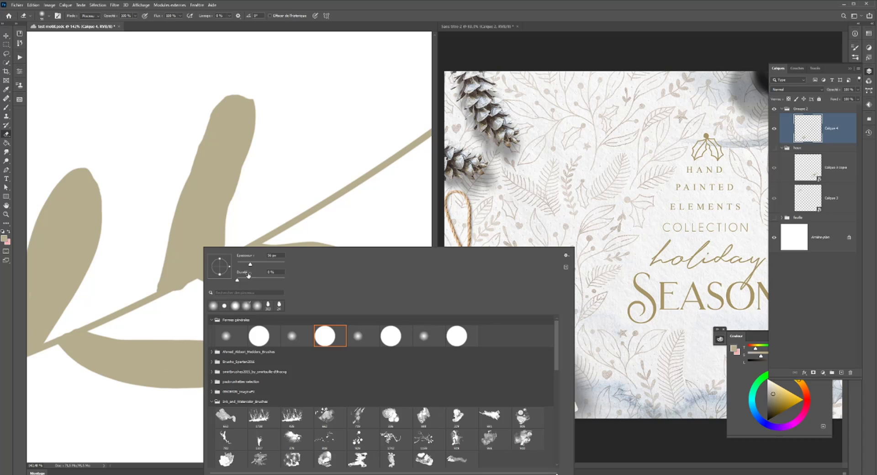
left_click_drag(248, 275, 302, 287)
left_click(173, 310)
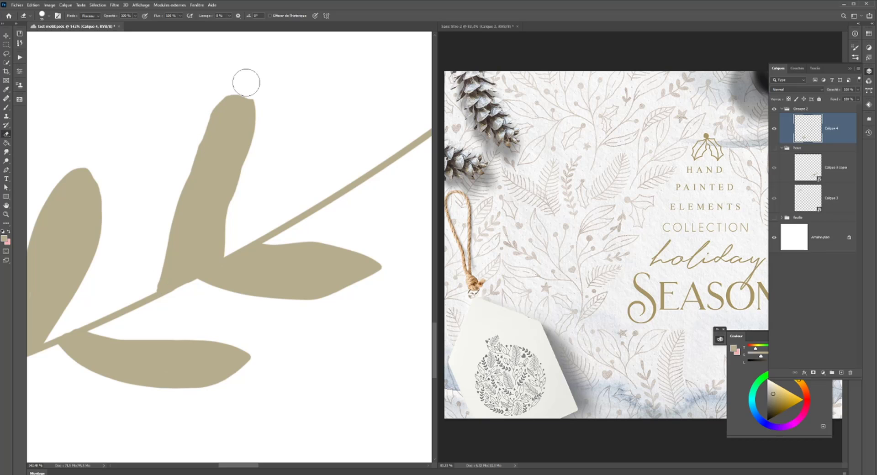
mouse_move(234, 84)
left_mouse_down()
mouse_move(200, 127)
mouse_move(173, 204)
left_mouse_up()
scroll(162, 226, "down", 10)
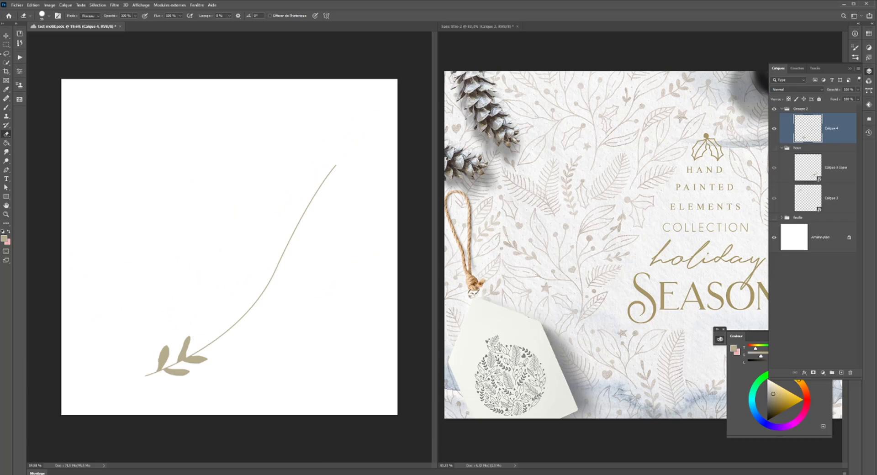
left_click(6, 35)
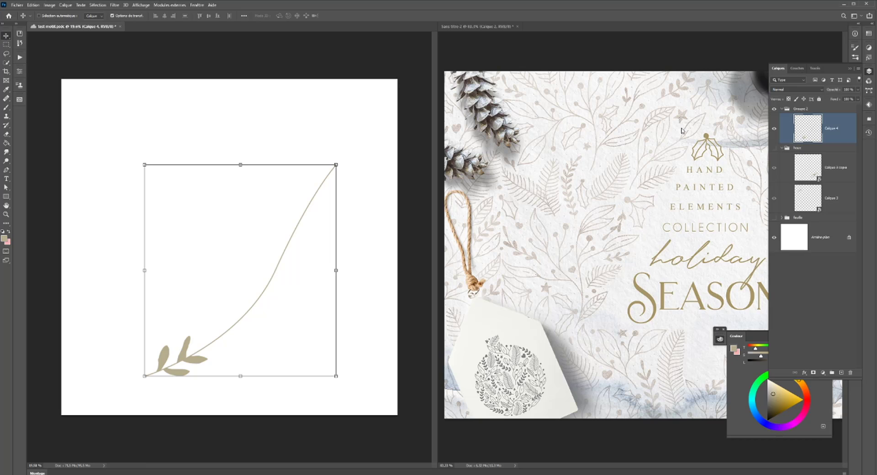
scroll(522, 224, "up", 9)
scroll(559, 237, "down", 7)
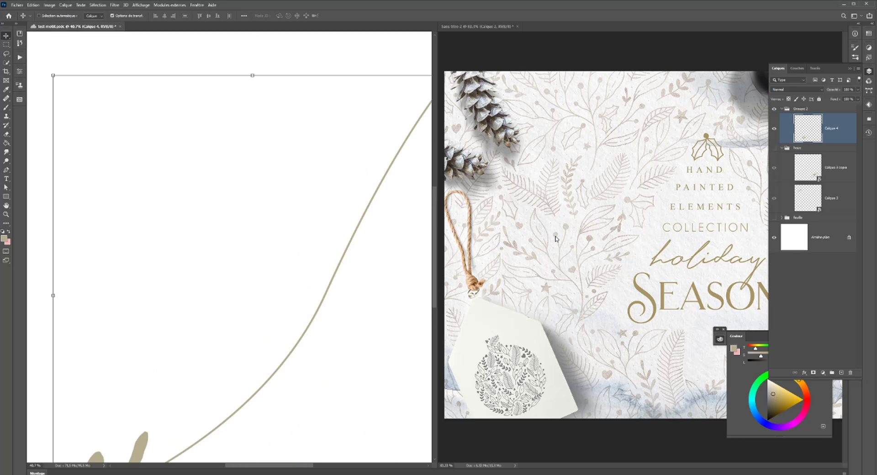
scroll(559, 236, "down", 2)
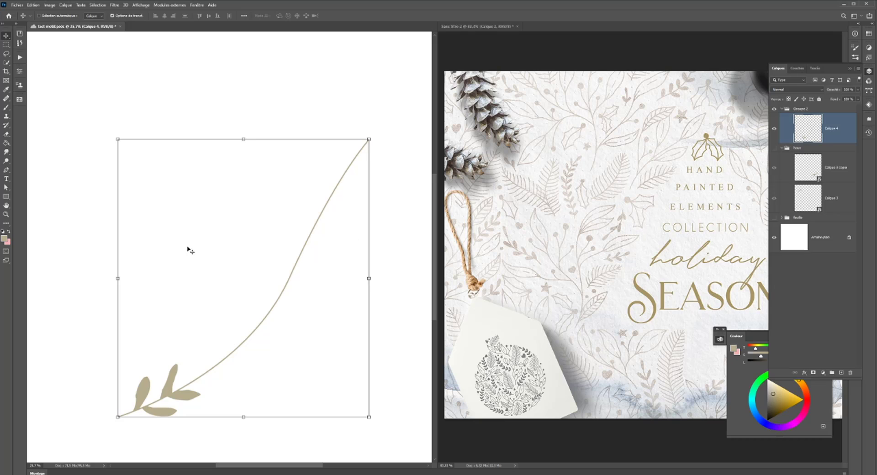
- Reshape the second upper leaf by erasing along its left edge, repainting a fuller curve and cleaning up its base
scroll(180, 330, "up", 4)
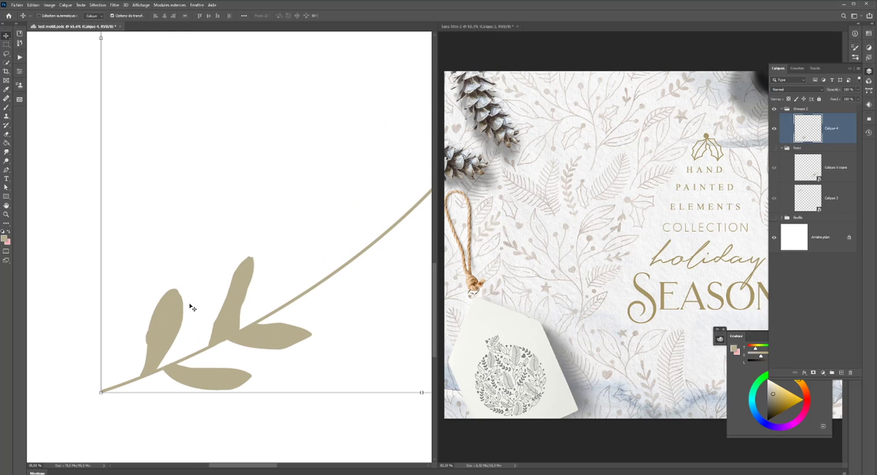
left_click(6, 134)
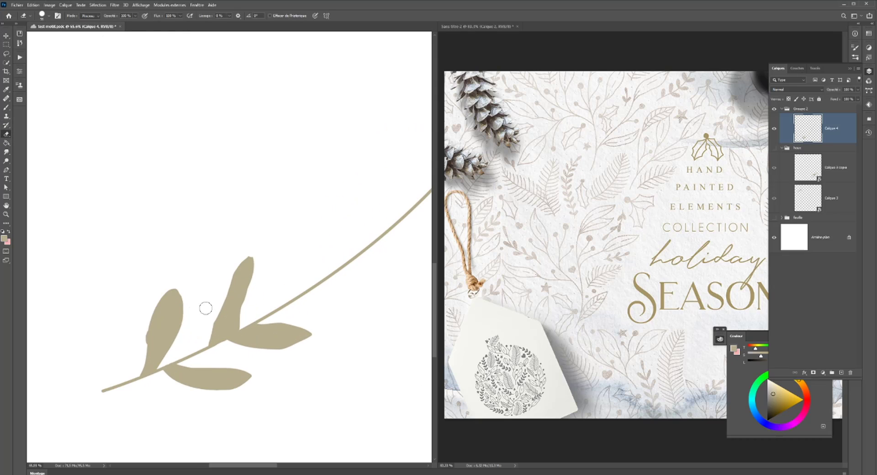
mouse_move(216, 302)
left_mouse_down()
mouse_move(203, 341)
mouse_move(218, 284)
left_mouse_up()
left_click(6, 107)
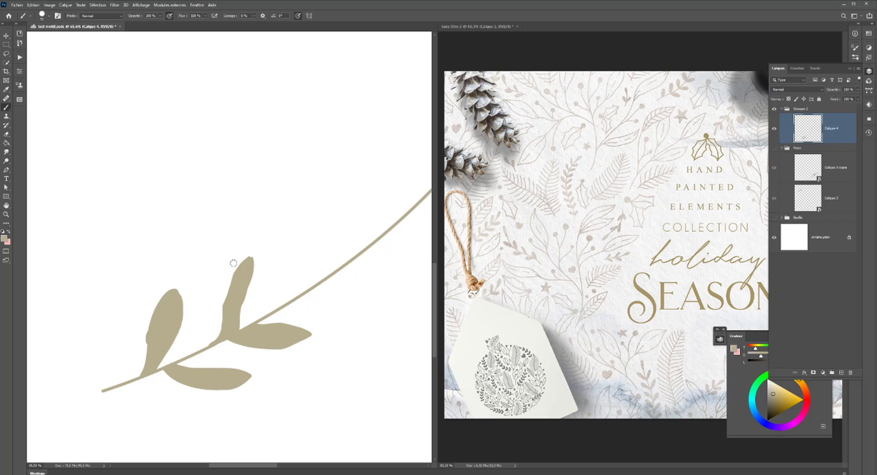
left_click_drag(241, 268, 223, 301)
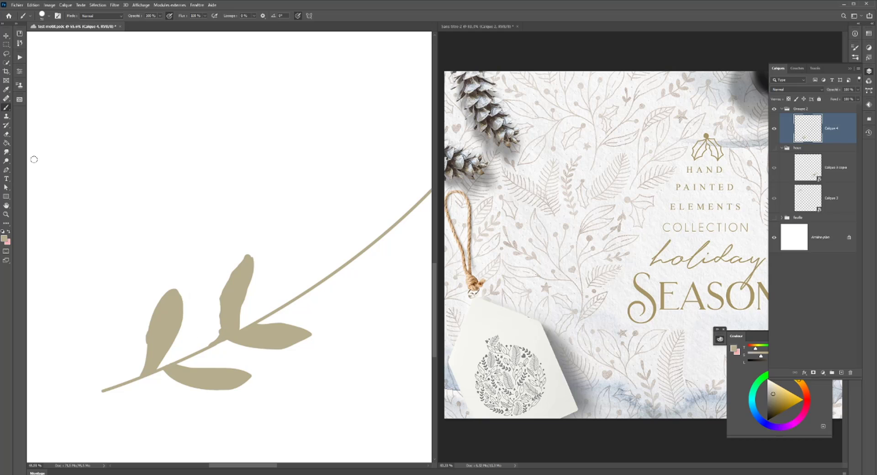
left_click(6, 134)
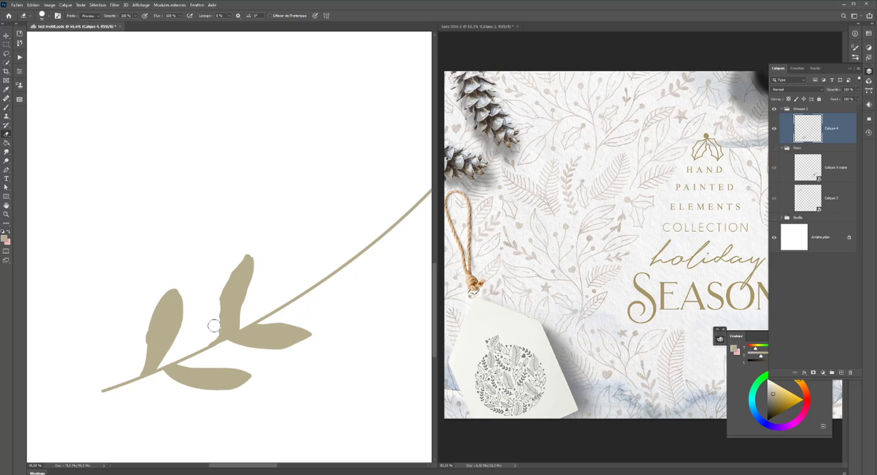
mouse_move(214, 326)
left_mouse_down()
mouse_move(207, 340)
mouse_move(212, 302)
left_mouse_up()
left_click_drag(214, 322, 215, 288)
key("ctrl+z")
- Enlarge the Eraser and erase the long bare section of stem beyond the four leaves
scroll(198, 309, "down", 5)
scroll(199, 311, "up", 1)
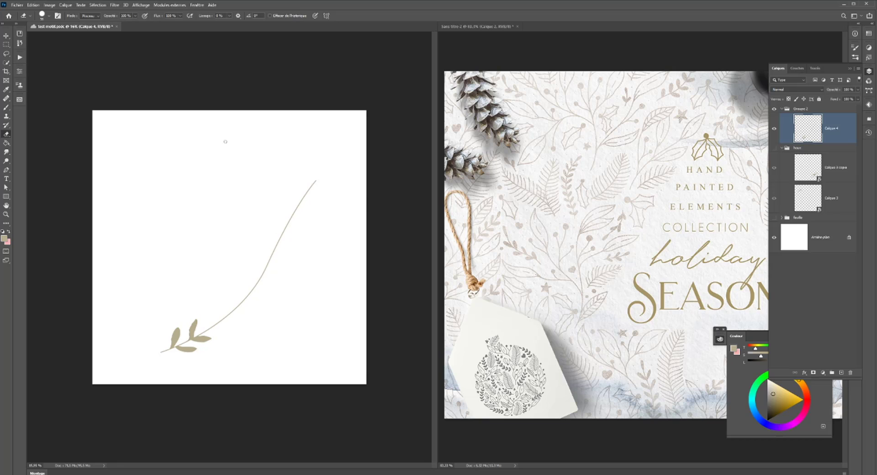
left_click_drag(331, 207, 353, 210)
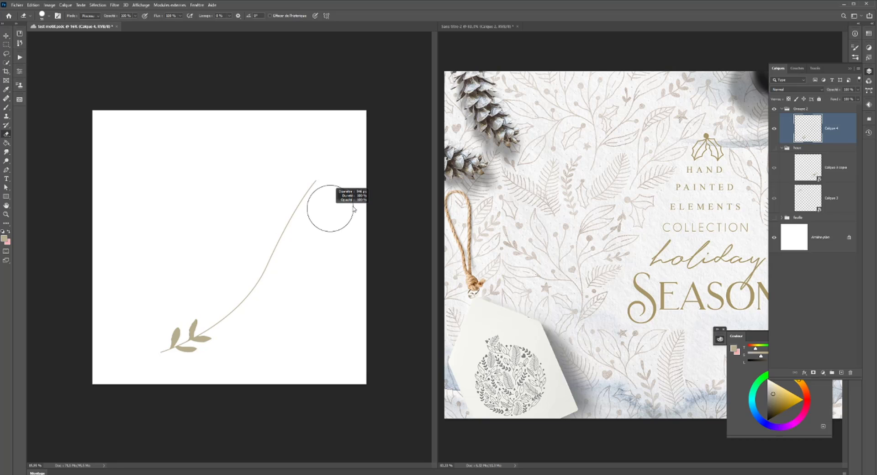
mouse_move(319, 183)
left_mouse_down()
mouse_move(256, 278)
mouse_move(262, 304)
mouse_move(230, 313)
left_mouse_up()
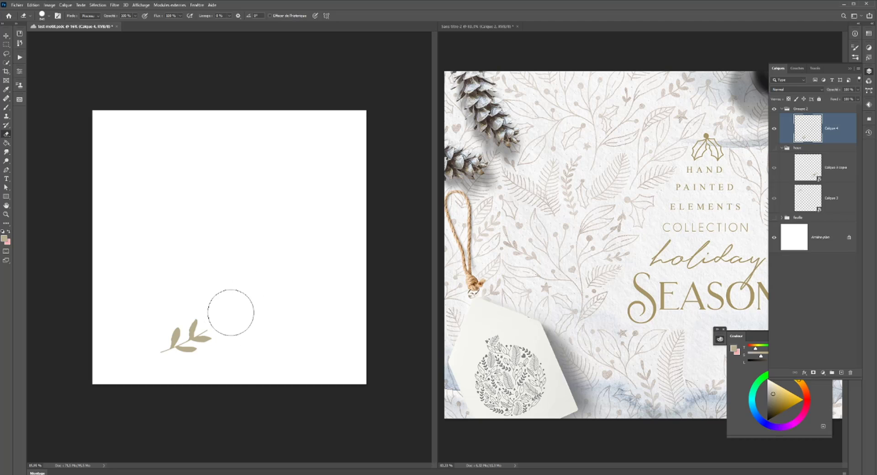
- Duplicate the leafy sprig and rotate the copy so its stem continues upward from the tip of the original
left_click(6, 35)
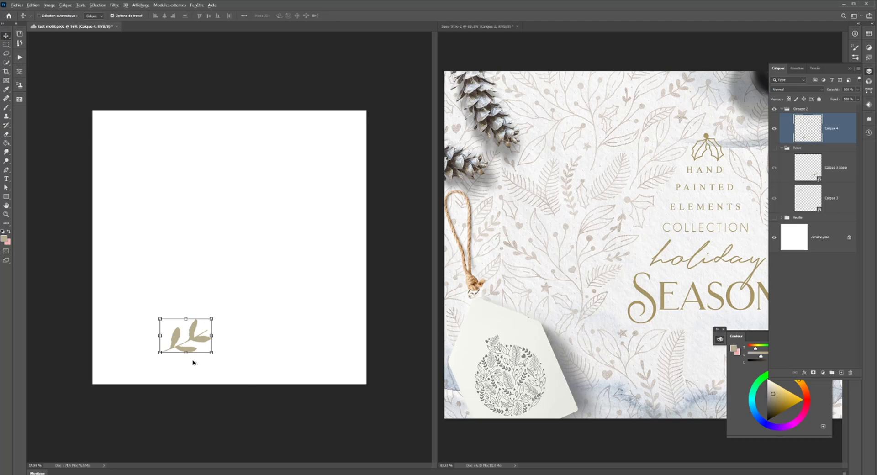
left_click_drag(199, 341, 261, 288)
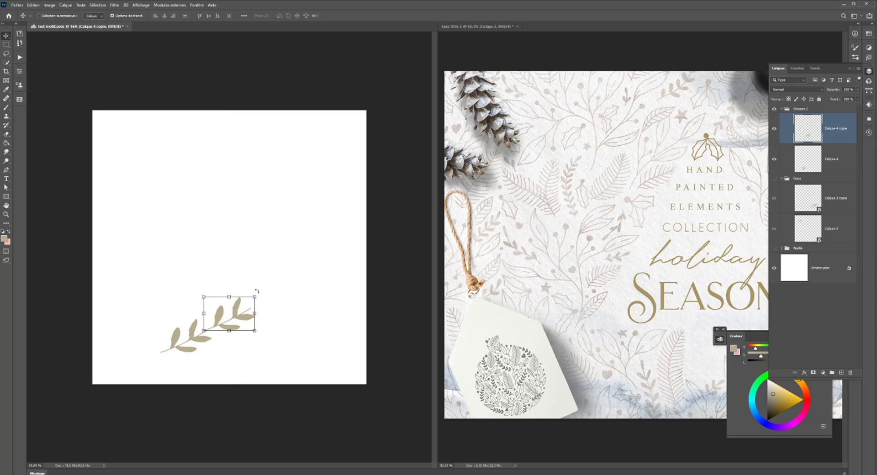
left_click(258, 293)
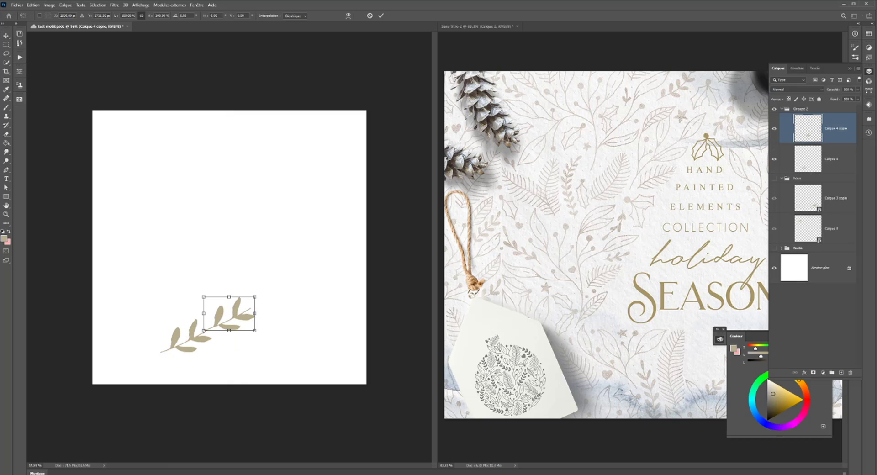
mouse_move(256, 318)
left_mouse_down()
mouse_move(254, 308)
mouse_move(236, 310)
mouse_move(247, 327)
left_mouse_up()
left_click_drag(224, 299, 221, 297)
left_click_drag(198, 334, 198, 334)
key("Return")
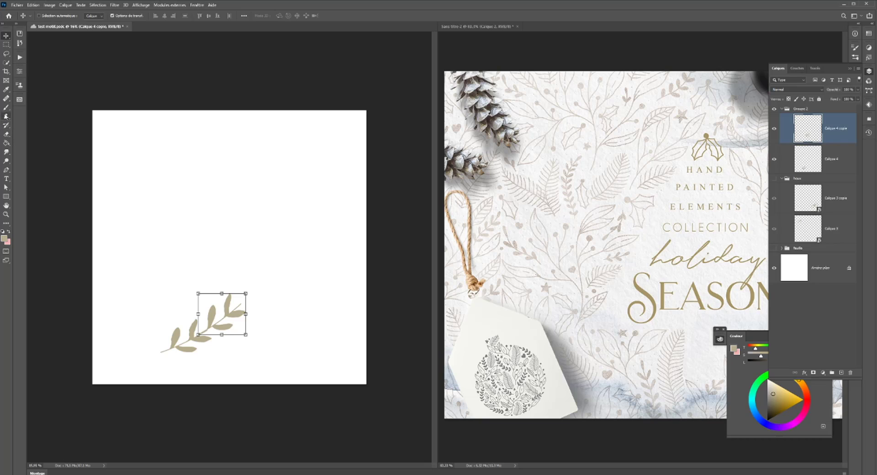
- Set the Brush smoothing to 14% and outline a pointed leaf at the upper end of the extended stem
left_click(6, 107)
scroll(237, 316, "up", 3)
scroll(238, 315, "up", 2)
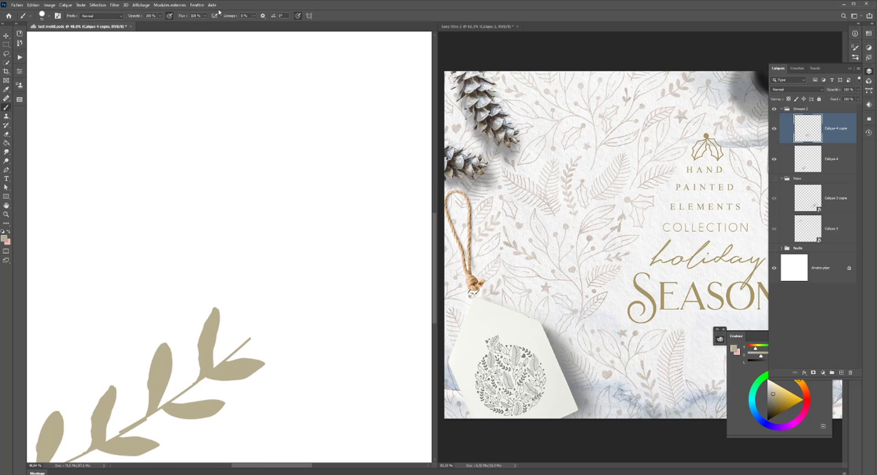
left_click(254, 16)
left_click_drag(257, 24, 258, 24)
mouse_move(276, 333)
left_mouse_down()
mouse_move(241, 341)
mouse_move(275, 306)
mouse_move(299, 305)
left_mouse_up()
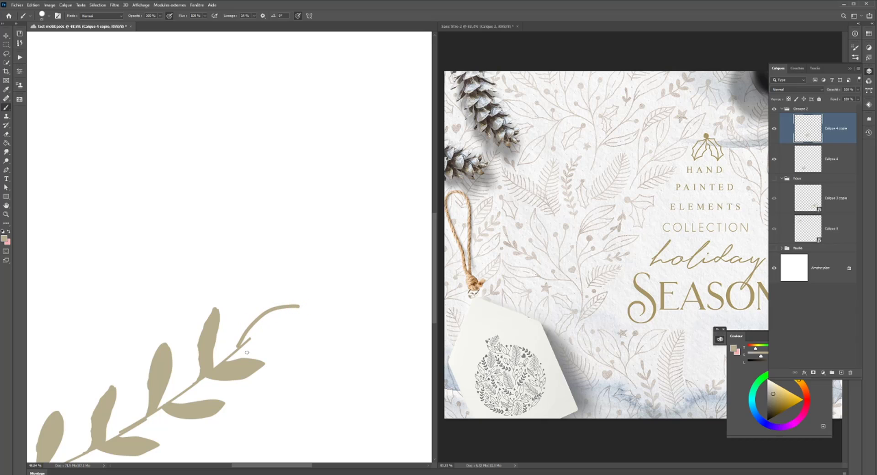
mouse_move(249, 346)
left_mouse_down()
mouse_move(278, 333)
mouse_move(299, 306)
left_mouse_up()
- Reset the Brush smoothing to 0% and fill the end leaf with solid gold-beige, covering its whole interior
scroll(279, 322, "down", 2)
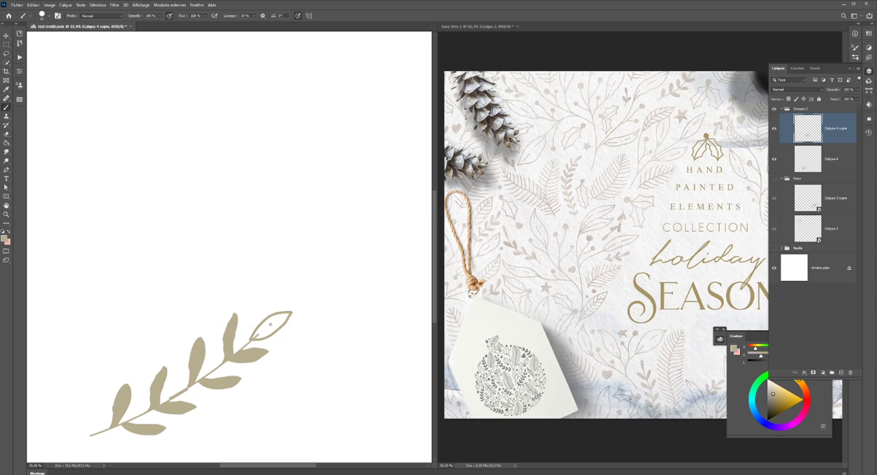
left_click_drag(270, 334, 289, 326)
left_click(253, 16)
left_click_drag(255, 24, 248, 25)
key("alt")
mouse_move(280, 317)
left_mouse_down()
mouse_move(272, 317)
mouse_move(289, 315)
left_mouse_up()
key("ctrl+z")
mouse_move(268, 333)
left_mouse_down()
mouse_move(280, 323)
mouse_move(258, 336)
mouse_move(283, 317)
left_mouse_up()
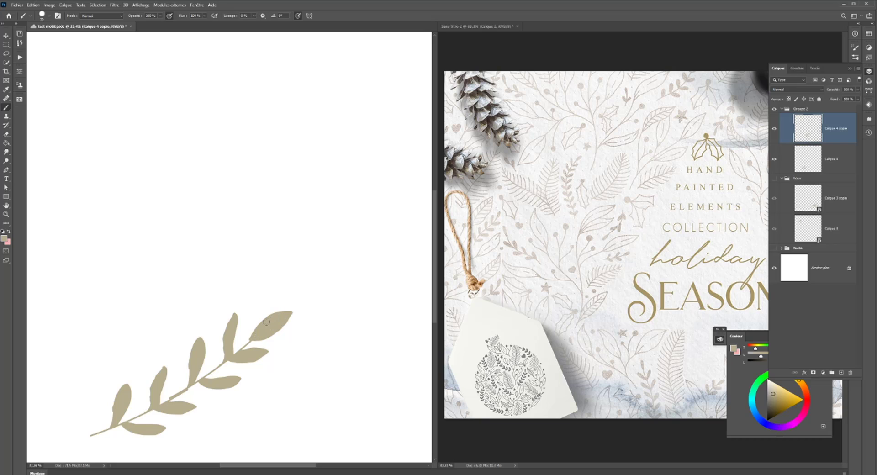
- Convert the two sprig layers together into a single smart object
scroll(282, 316, "down", 5)
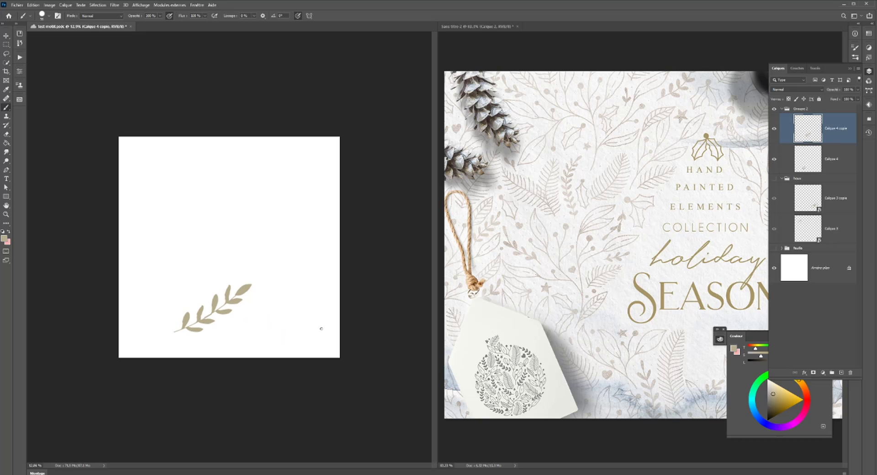
left_click(844, 159, "shift")
right_click(844, 158)
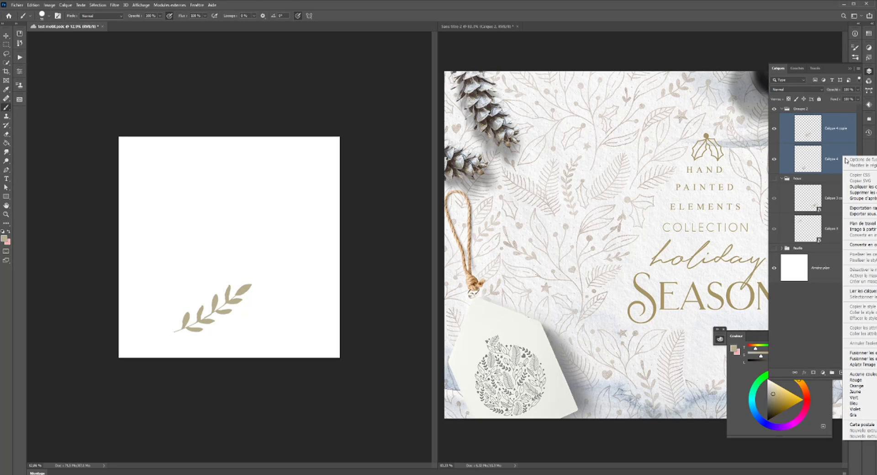
left_click(874, 246)
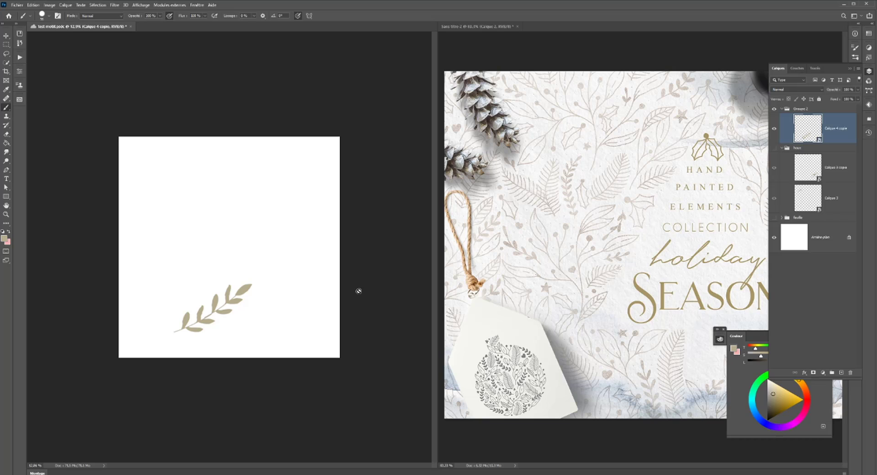
- Show the hidden holly and fir-leaf groups alongside the new sprig
scroll(356, 289, "up", 1)
scroll(222, 317, "up", 2)
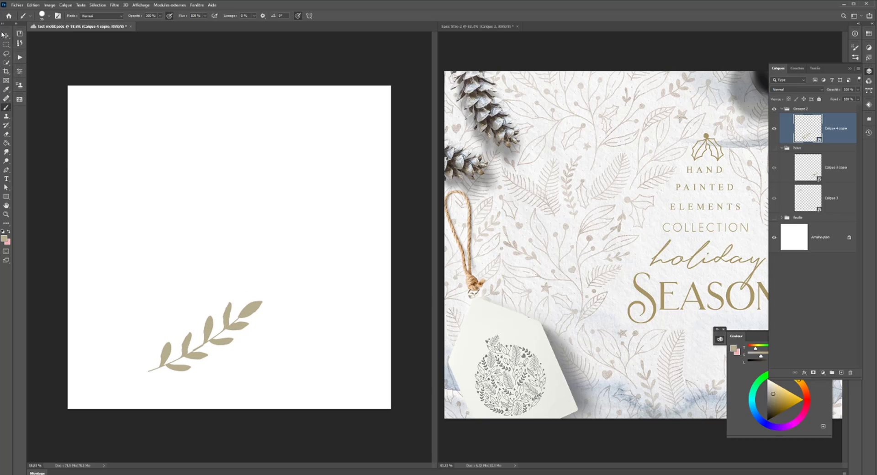
left_click(6, 36)
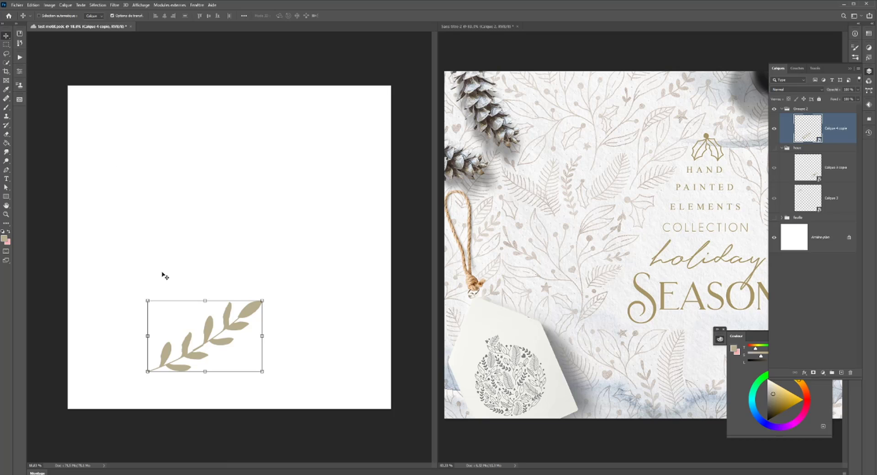
scroll(211, 321, "down", 1)
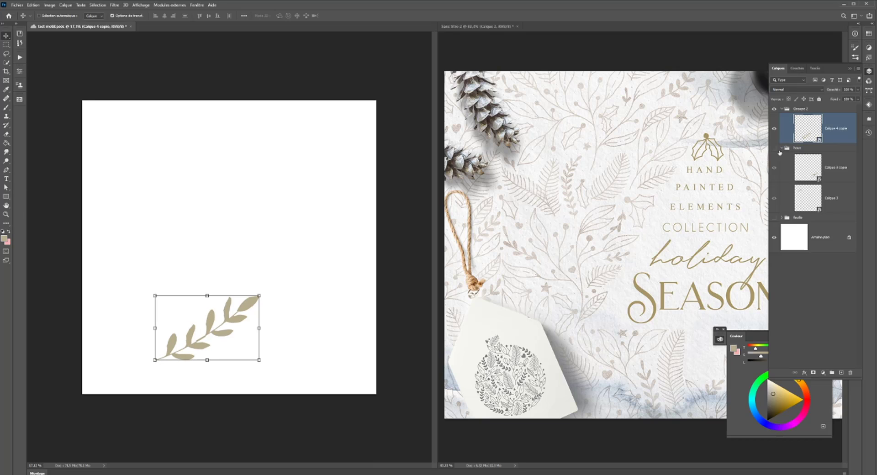
left_click(775, 149)
left_click(774, 218)
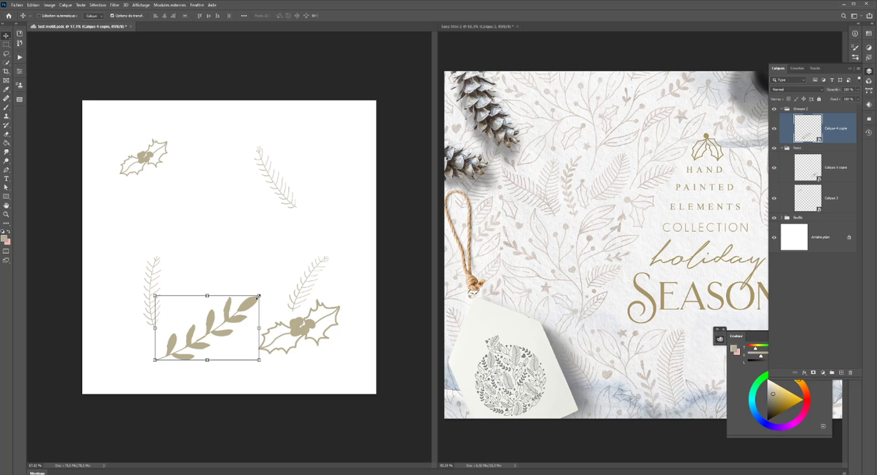
- Scale the sprig down, rotate it nearly upright and place it at the canvas's lower edge between the fir leaf and the large holly
left_click_drag(259, 296, 213, 314)
left_click_drag(221, 350, 192, 371)
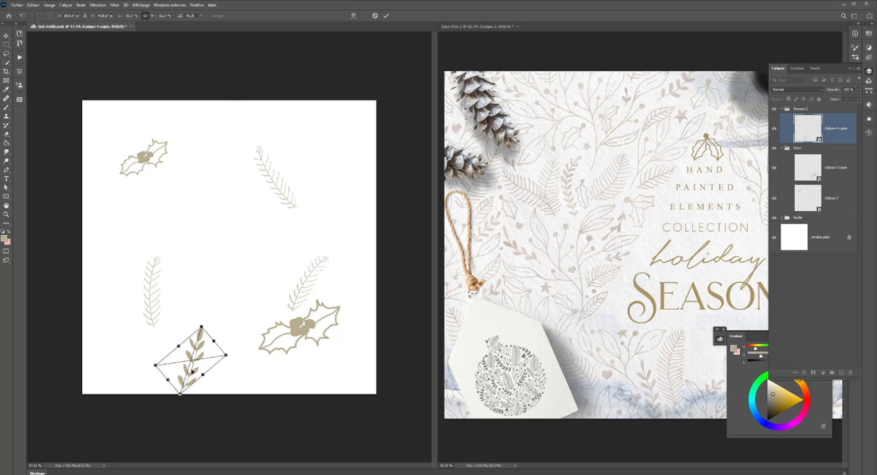
key("Return")
scroll(195, 339, "down", 5)
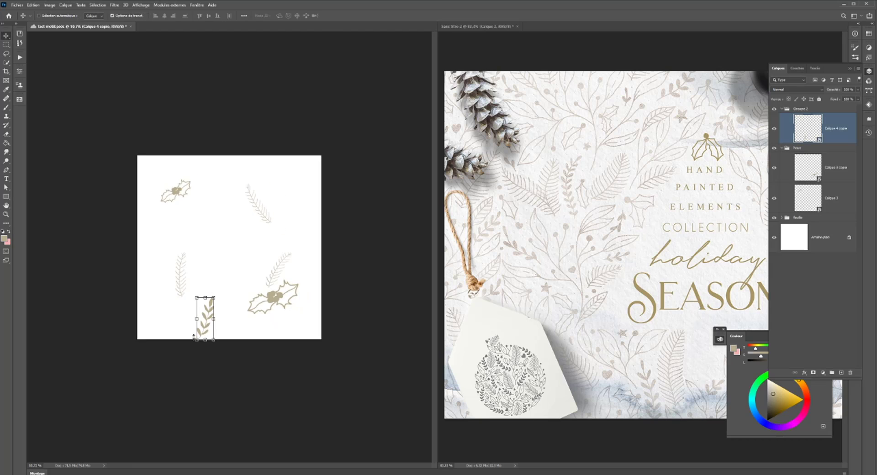
- Turn on the pattern preview and shift the large holly slightly to the right within the tile
scroll(194, 339, "up", 1)
left_click(267, 287, "ctrl")
left_click_drag(268, 287, 272, 297)
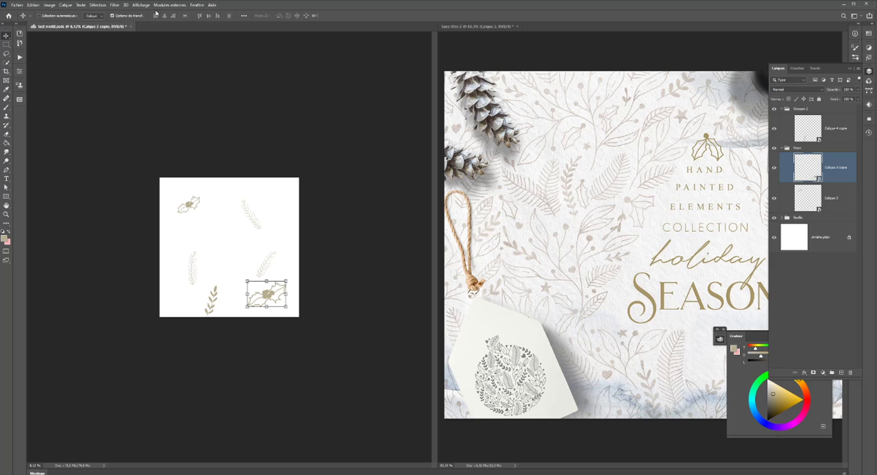
left_click(125, 5)
mouse_move(139, 5)
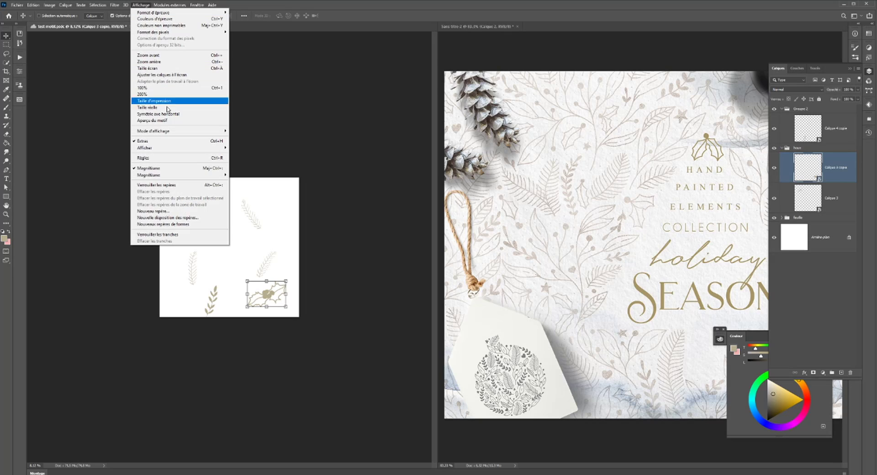
left_click(168, 121)
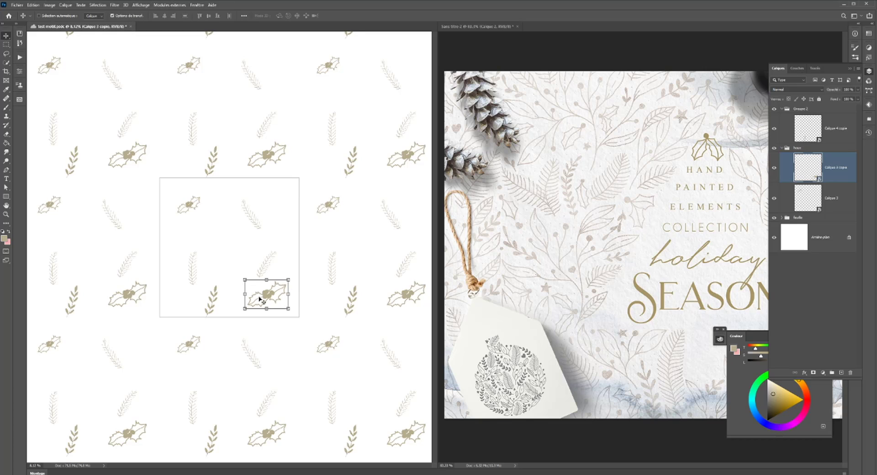
left_click_drag(267, 297, 273, 296)
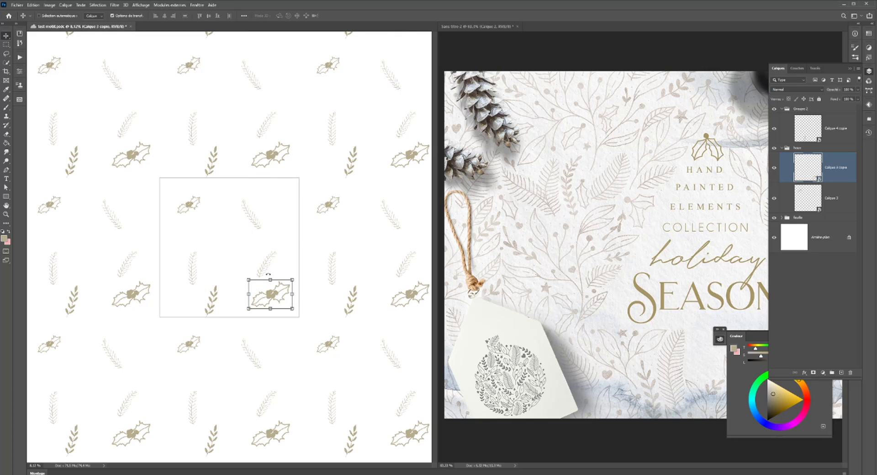
left_click(267, 269, "ctrl")
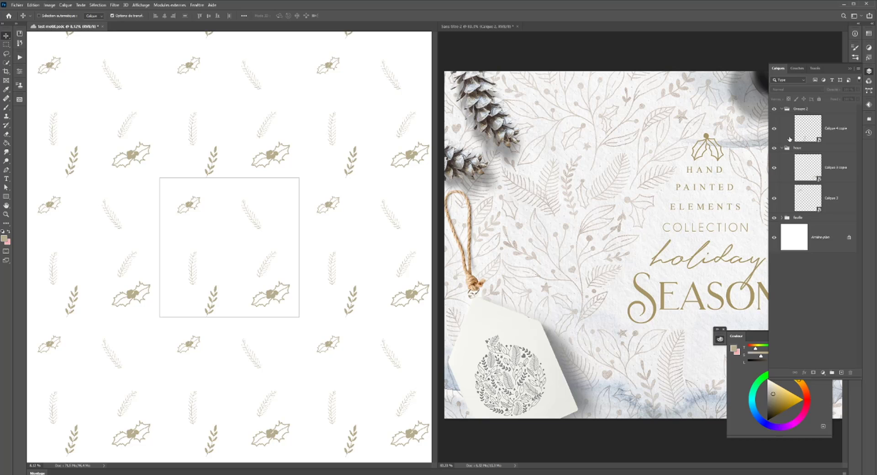
- Collapse the holly group, then duplicate the sprig and place the copy in the tile's upper-right corner, rotated to slope down to the right
left_click(782, 148)
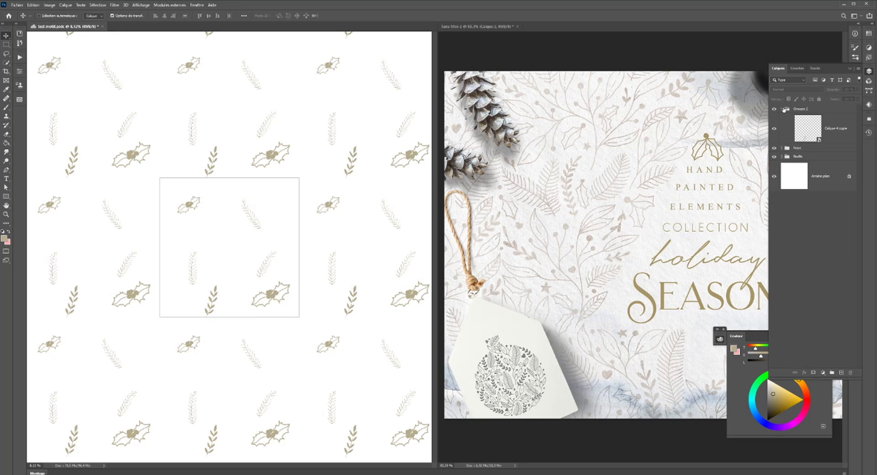
left_click(783, 109)
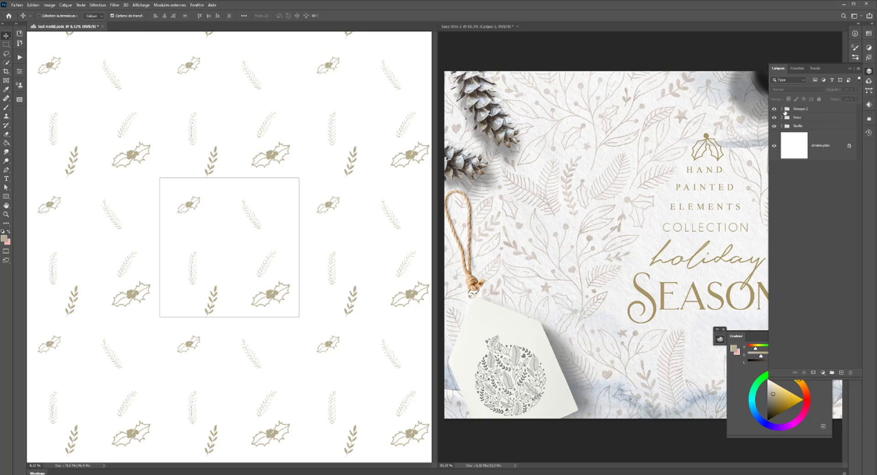
left_click(783, 112)
left_click(817, 136)
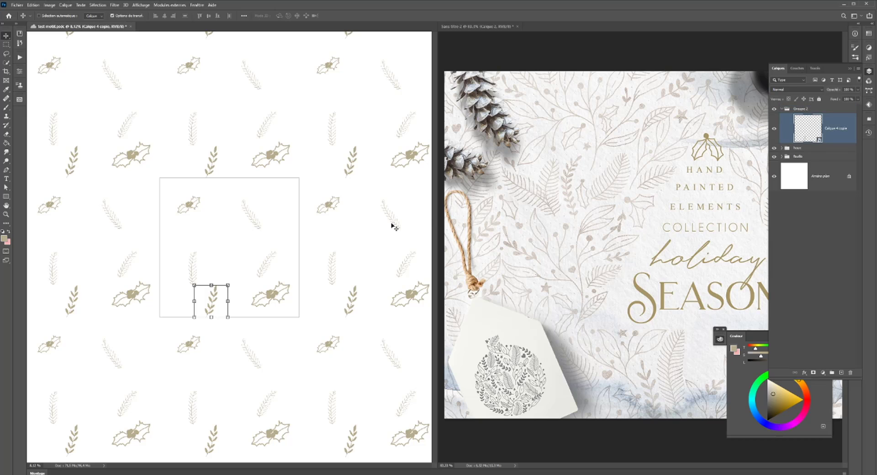
left_click_drag(244, 223, 263, 186)
left_click_drag(275, 225, 281, 211)
key("Return")
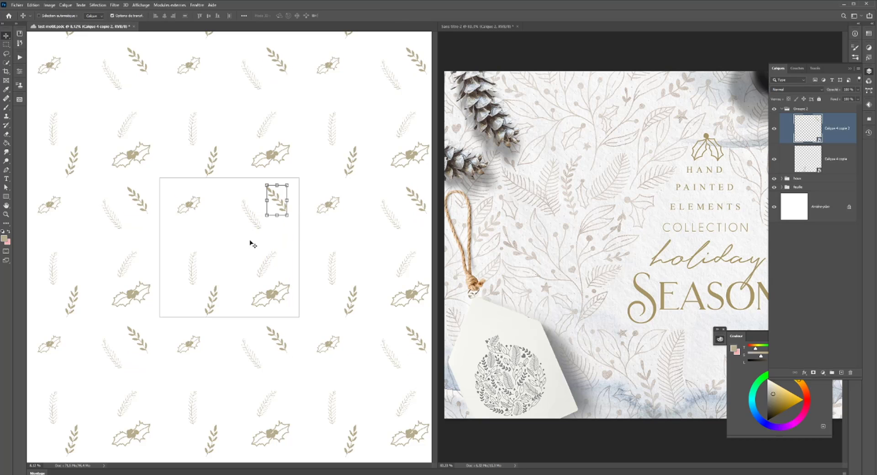
- Duplicate the bottom sprig into the middle of the tile and bend the copy gently with an Arc warp
left_click(214, 297, "ctrl")
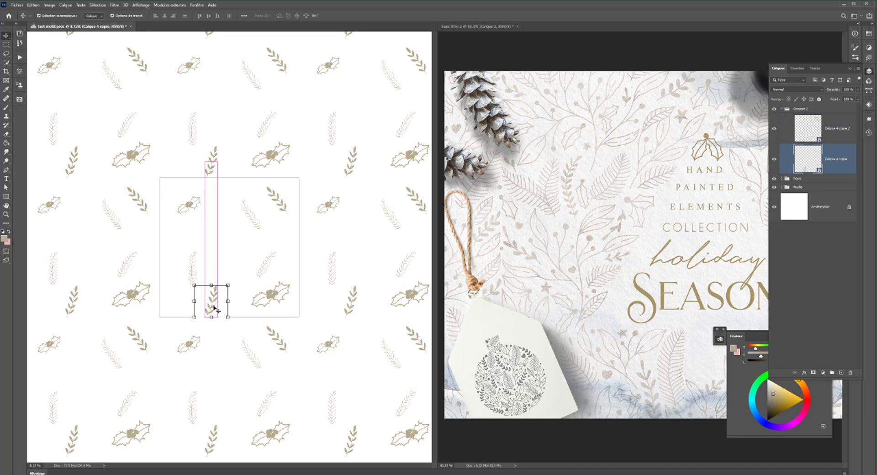
left_click_drag(218, 307, 226, 241)
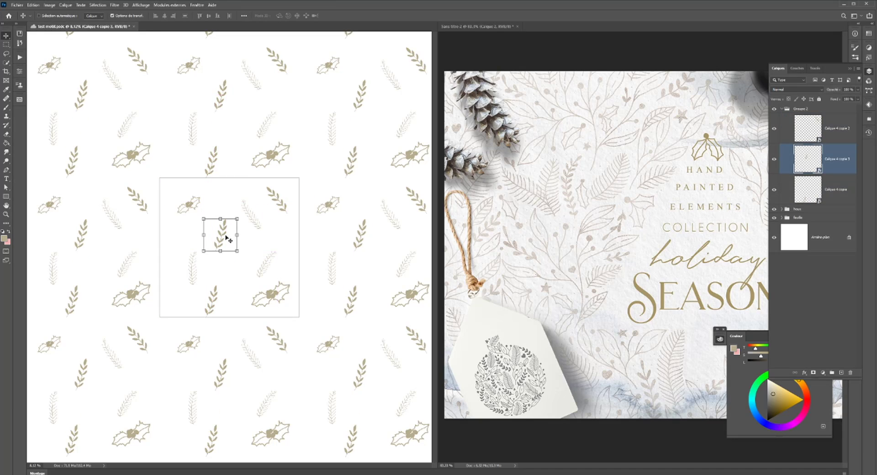
key("ctrl+t")
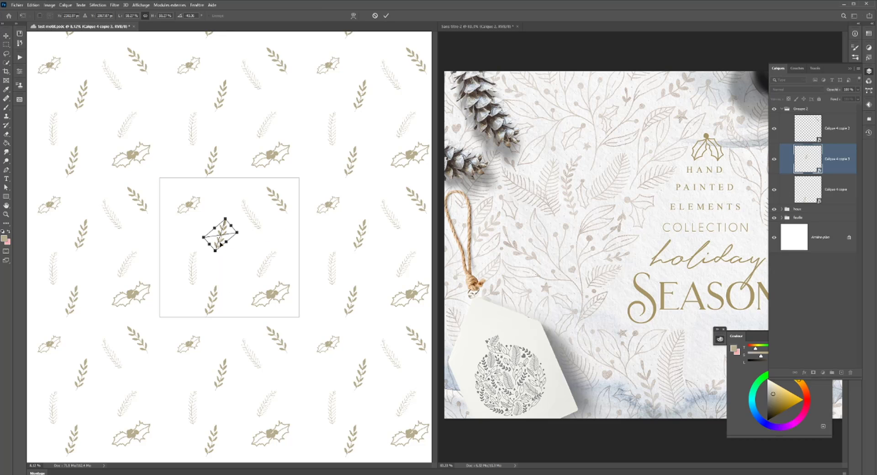
right_click(221, 245)
left_click(237, 288)
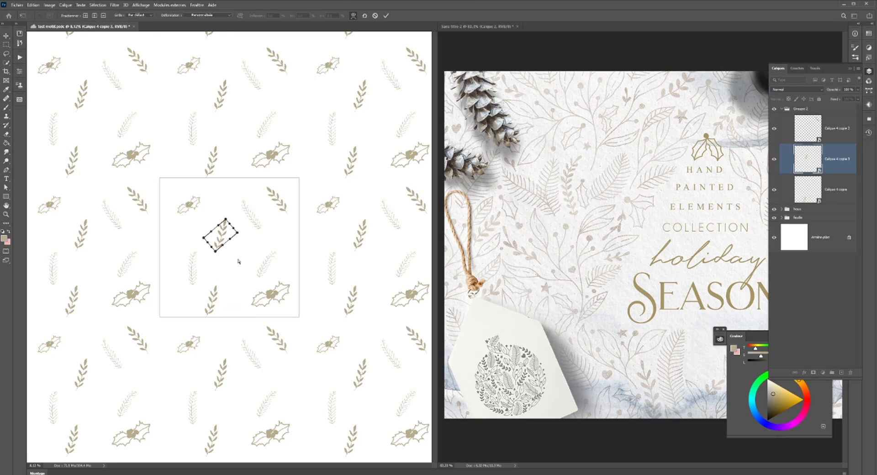
left_click(208, 15)
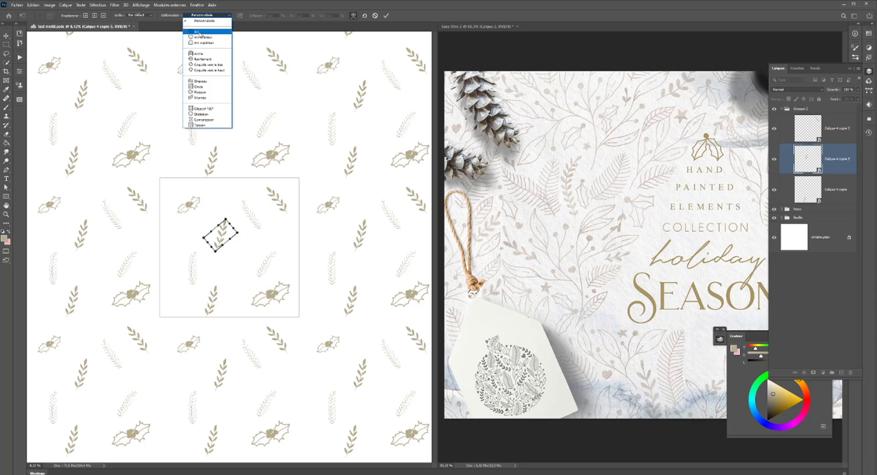
left_click(200, 33)
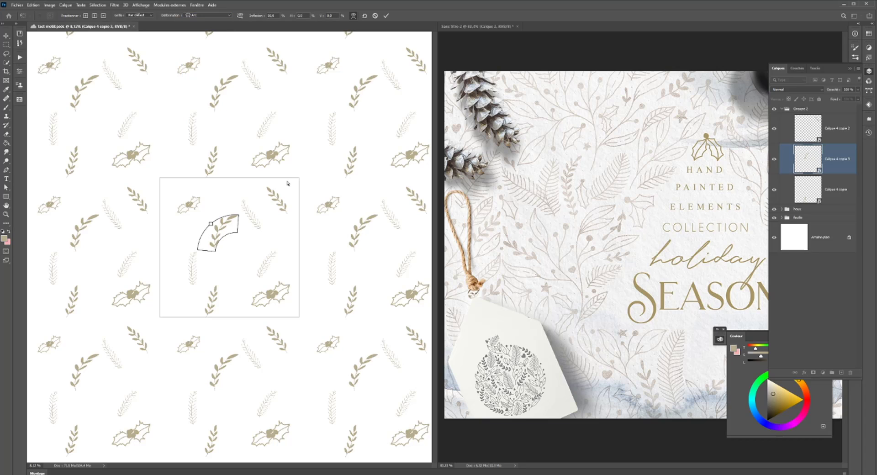
left_click_drag(212, 224, 217, 230)
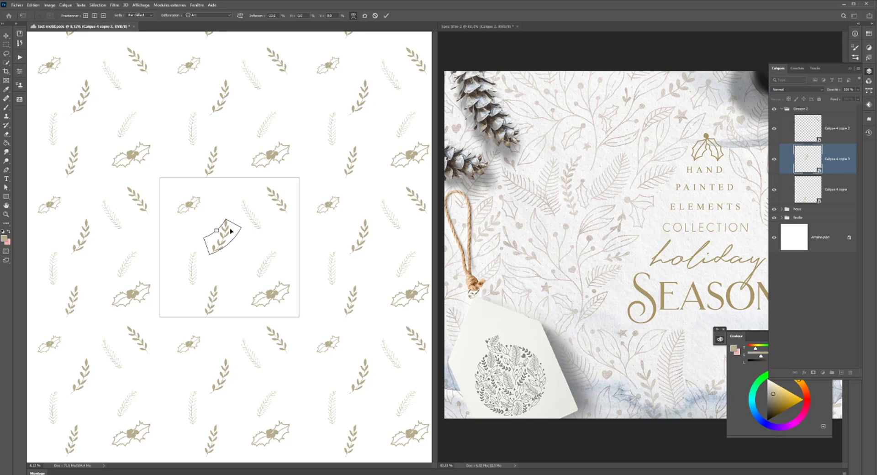
left_click_drag(217, 230, 216, 227)
key("Escape")
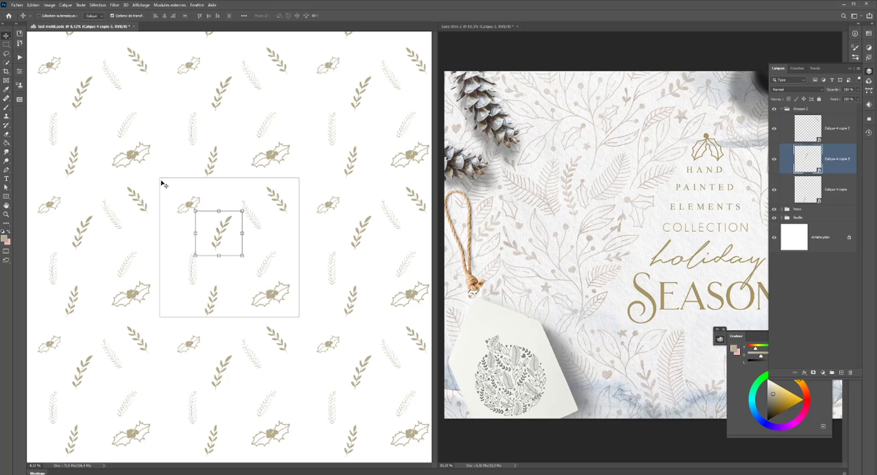
- Collapse the sprig group, select all three element groups, hide the white background layer and turn off the pattern preview
left_click(781, 110)
left_click(796, 127, "shift")
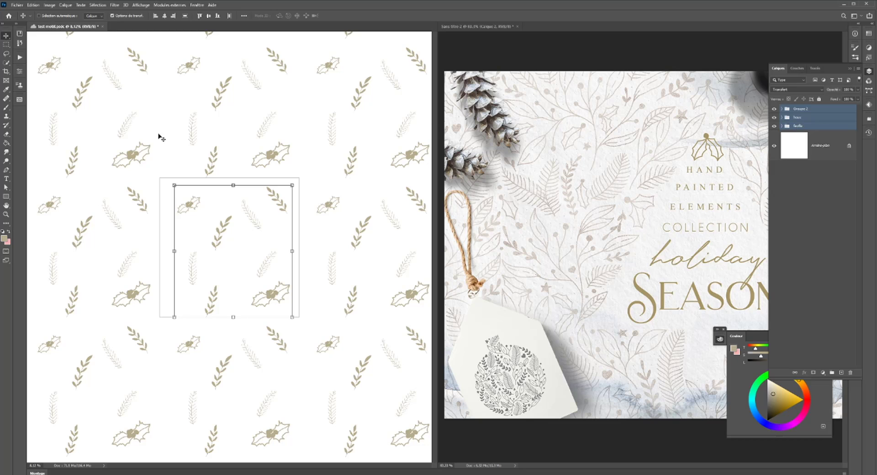
left_click(773, 146)
left_click(134, 6)
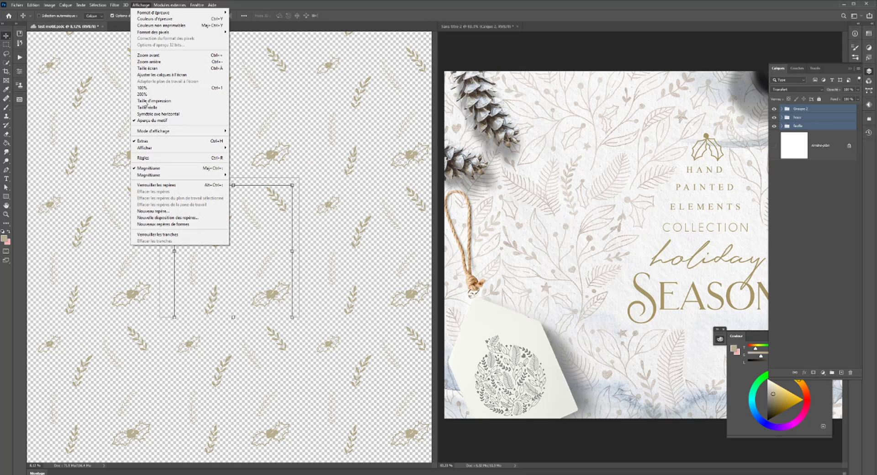
left_click(152, 120)
- Save the transparent tile as a new pattern, keeping the proposed document name
left_click(19, 100)
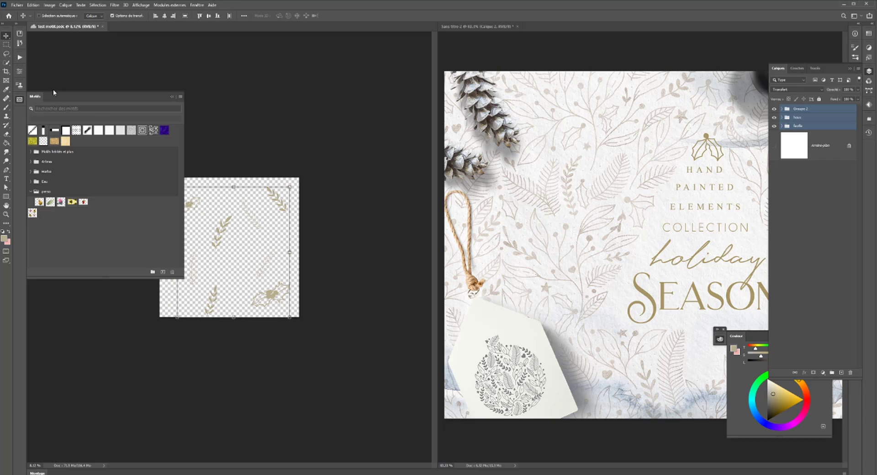
left_click(162, 273)
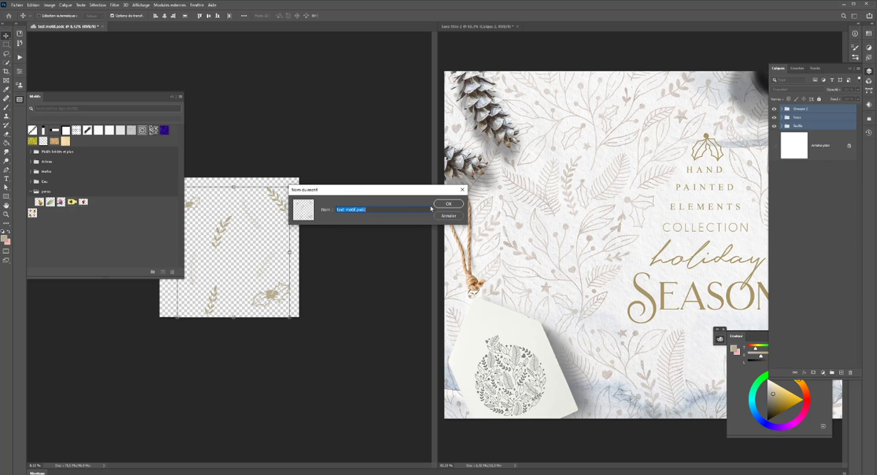
left_click(448, 204)
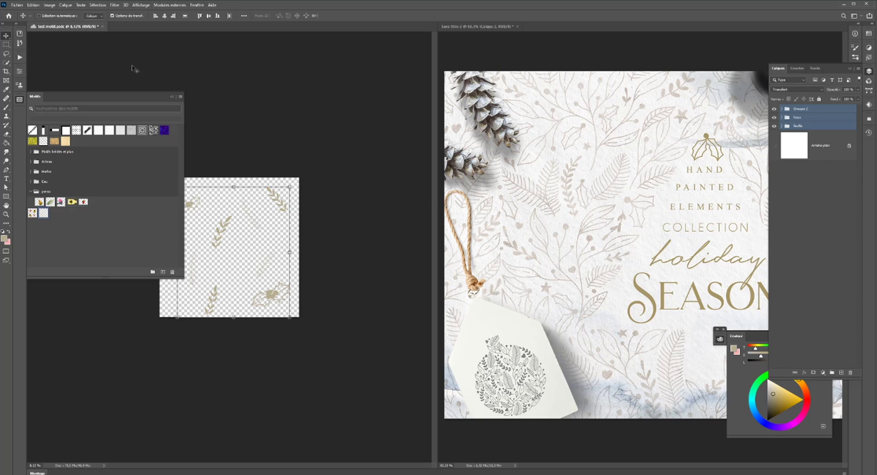
left_click(19, 100)
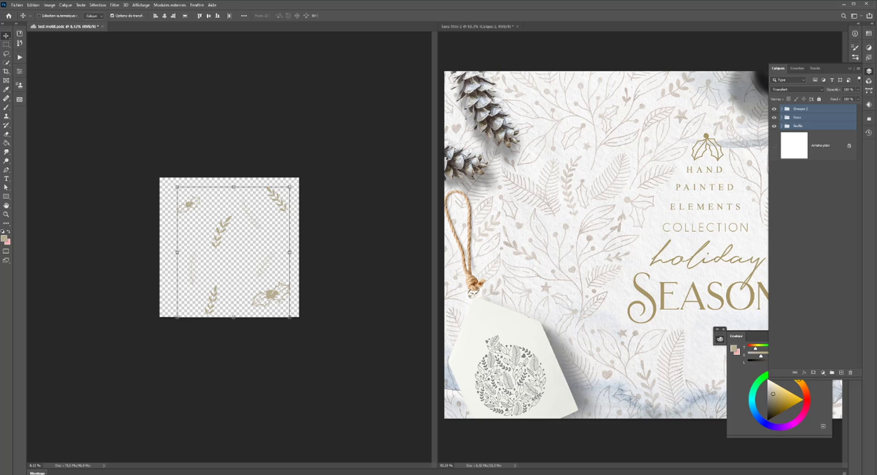
- Hide the three element groups and show the white background layer again
left_click_drag(773, 126, 774, 109)
scroll(347, 200, "up", 3)
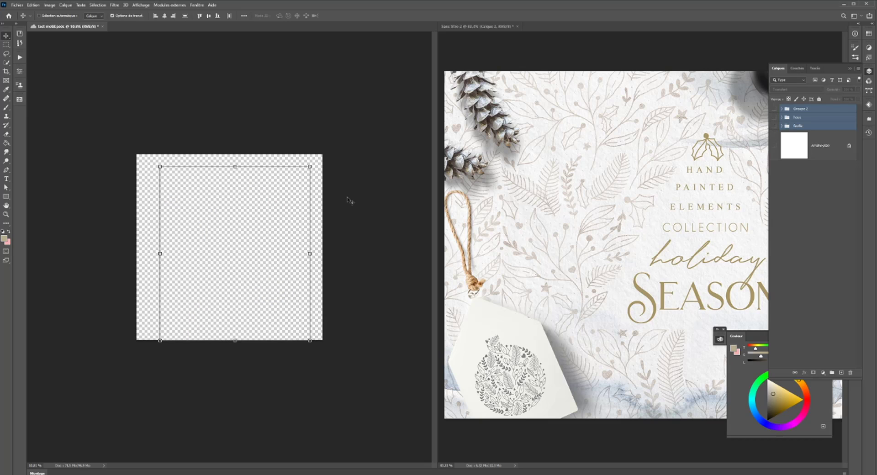
left_click(774, 146)
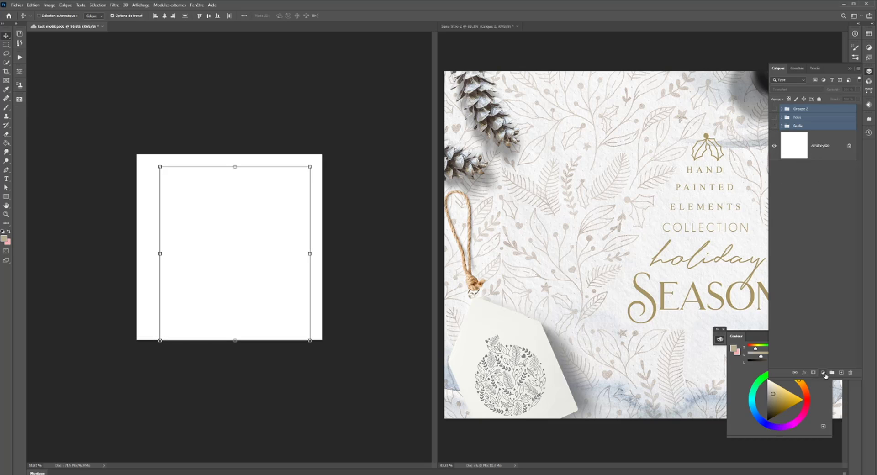
- Add a Pattern fill layer that uses the newly saved holly and leaf pattern
left_click(823, 372)
left_click(833, 266)
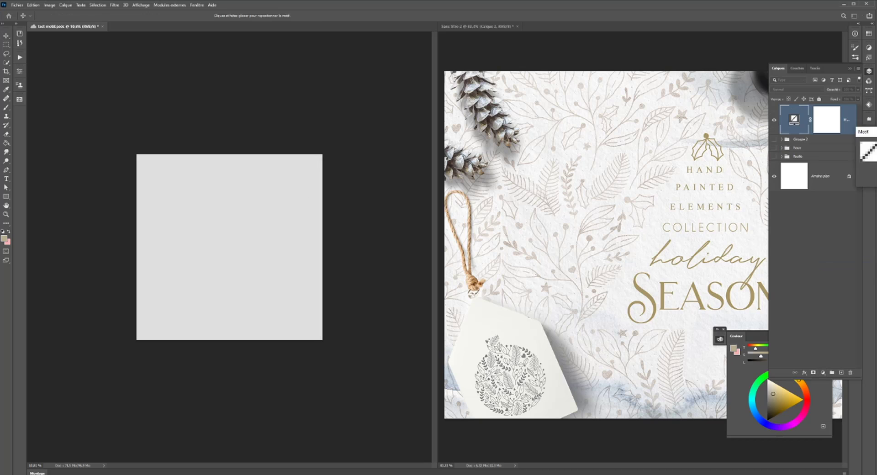
left_click(410, 156)
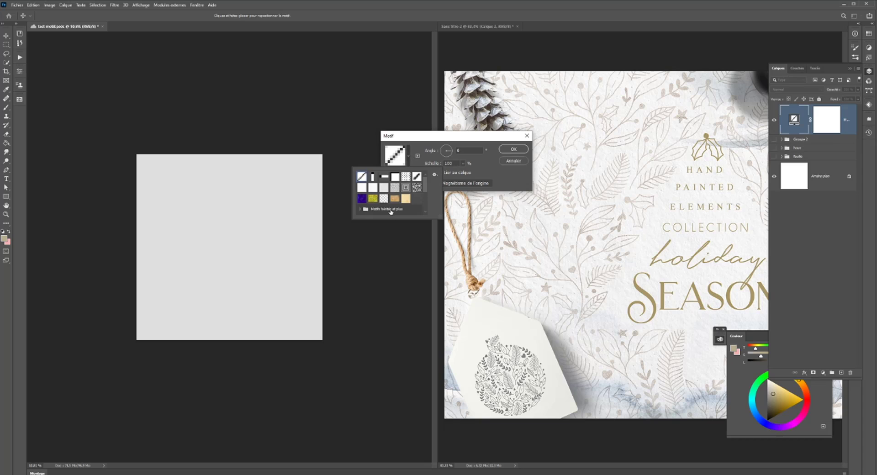
scroll(390, 192, "down", 5)
left_click(372, 209)
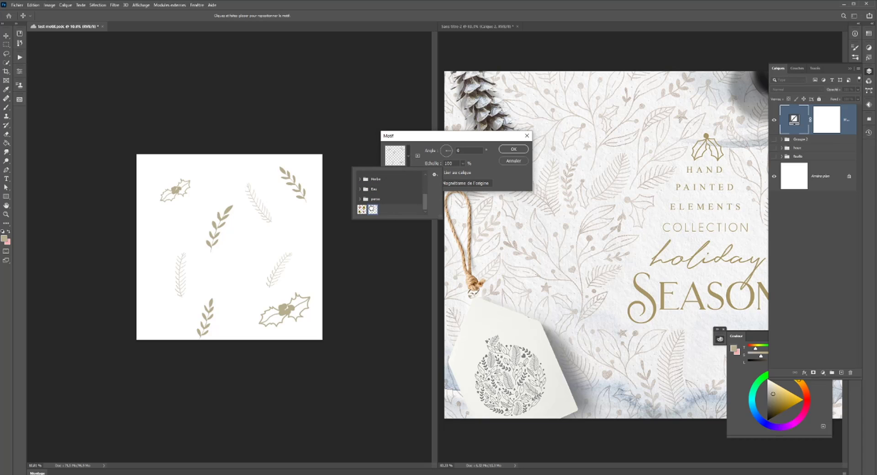
- Set the pattern fill's scale to 21% and apply it
left_click(462, 163)
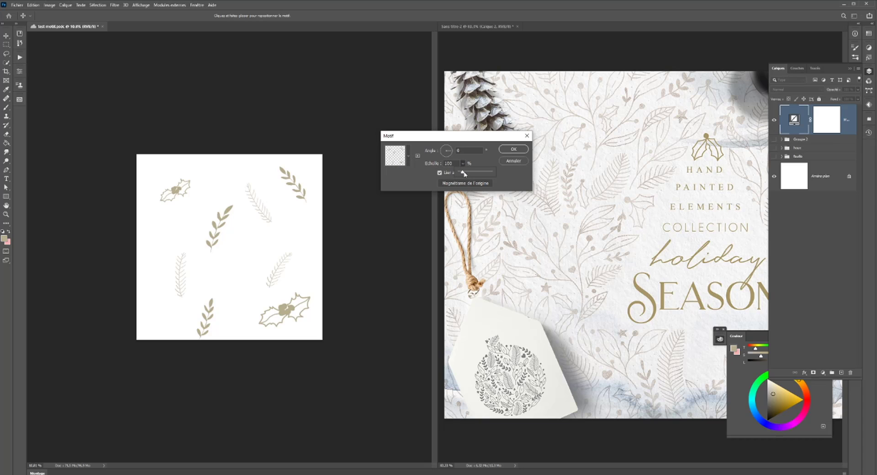
left_click_drag(461, 172, 461, 172)
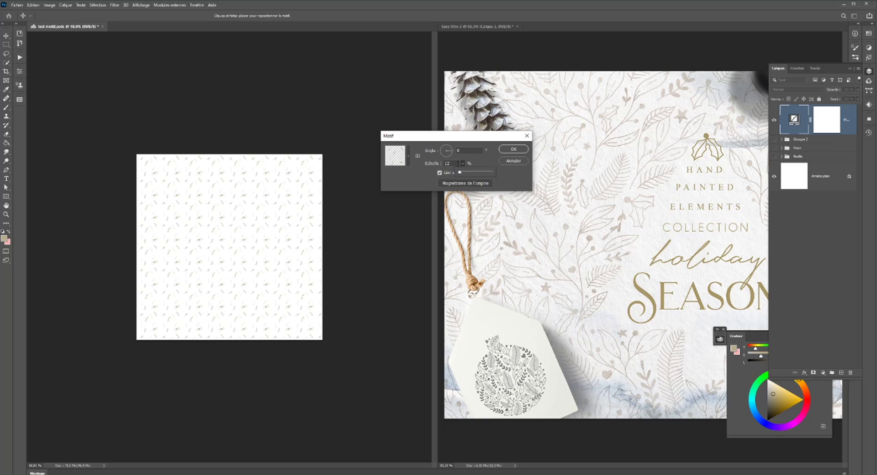
left_click(458, 163)
key("Up")
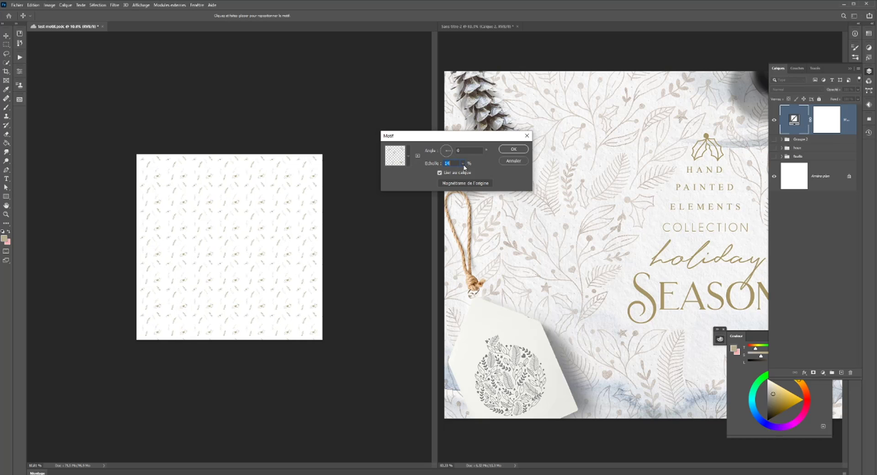
key("Up")
key("Up")
key("Up")
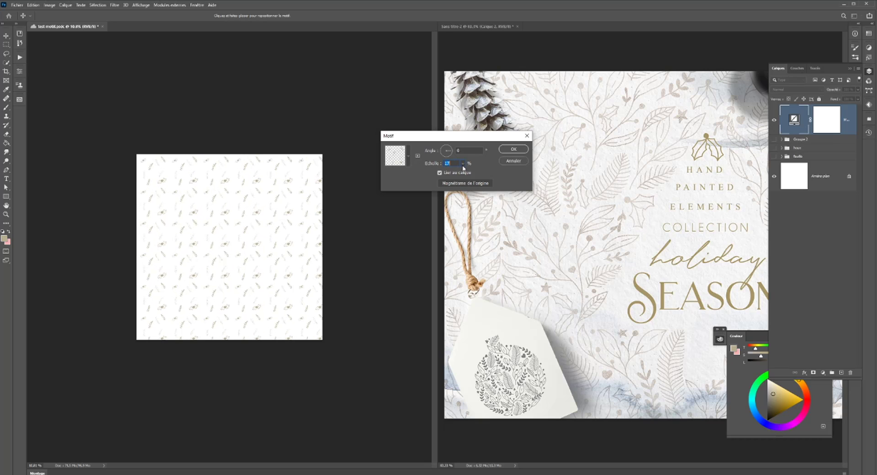
key("Up")
key("Up")
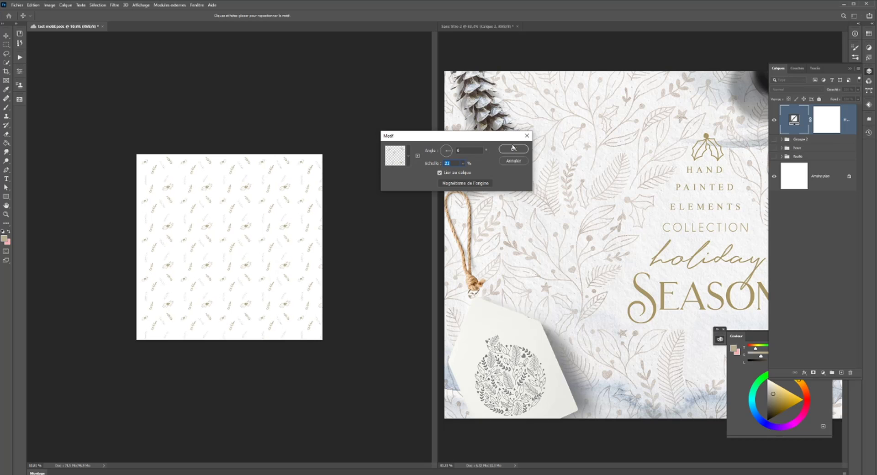
left_click(513, 148)
left_click(141, 5)
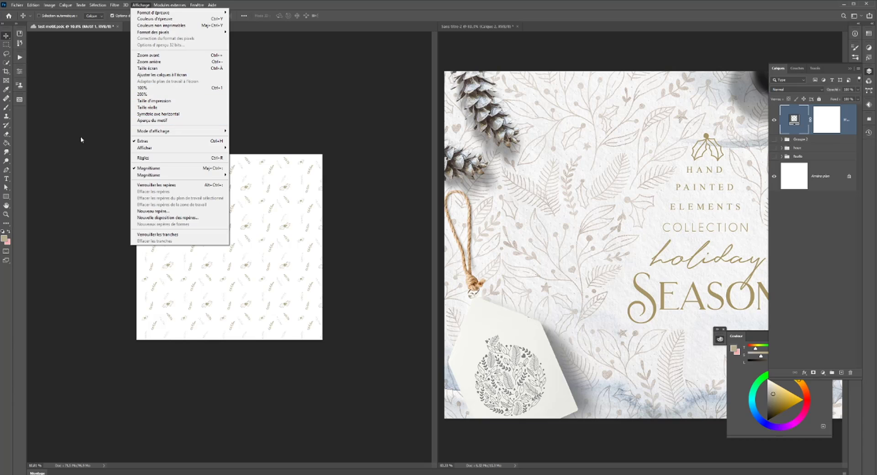
left_click(20, 103)
left_click(21, 103)
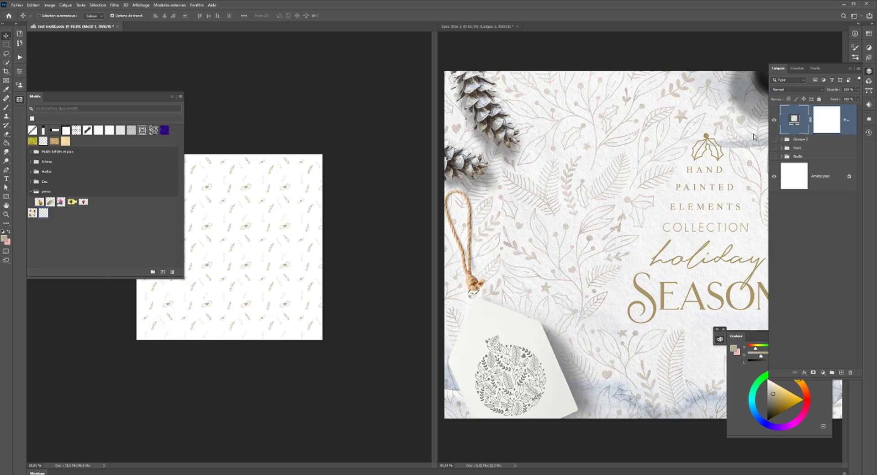
left_click(18, 100)
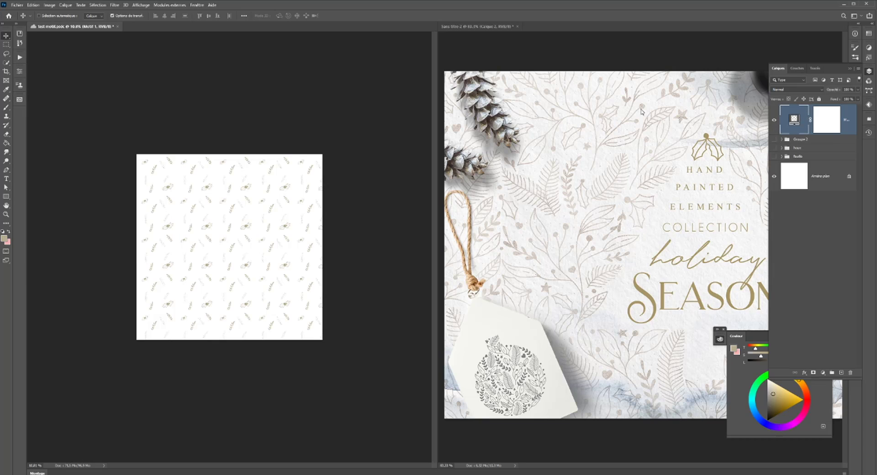
- Hide the pattern fill layer and add a new empty layer above it
left_click(774, 121)
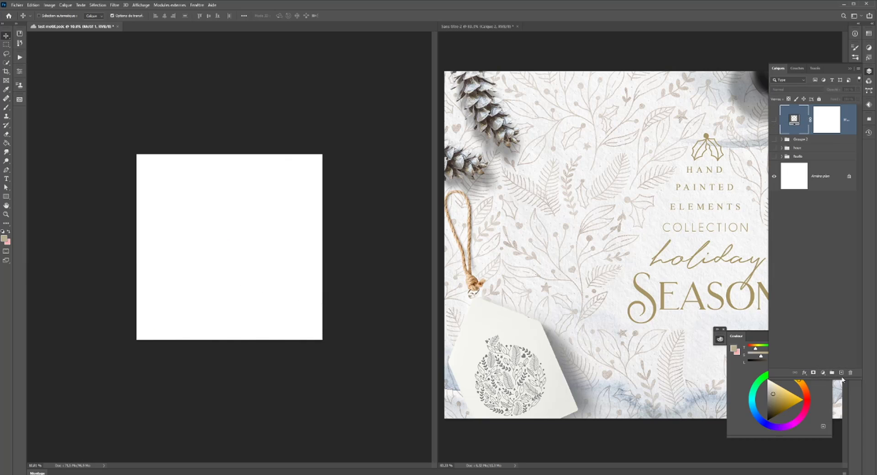
left_click(842, 373)
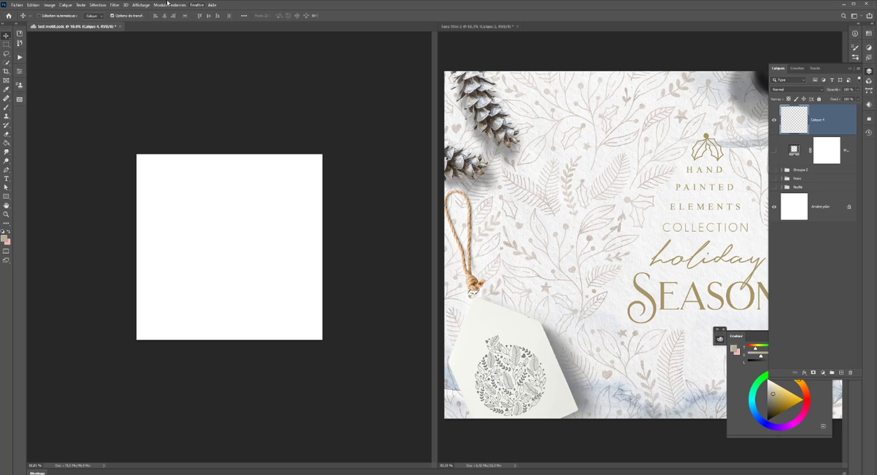
- Fill the empty layer with the newly saved pattern, using the random fill script (Remplissage aléatoire)
left_click(49, 6)
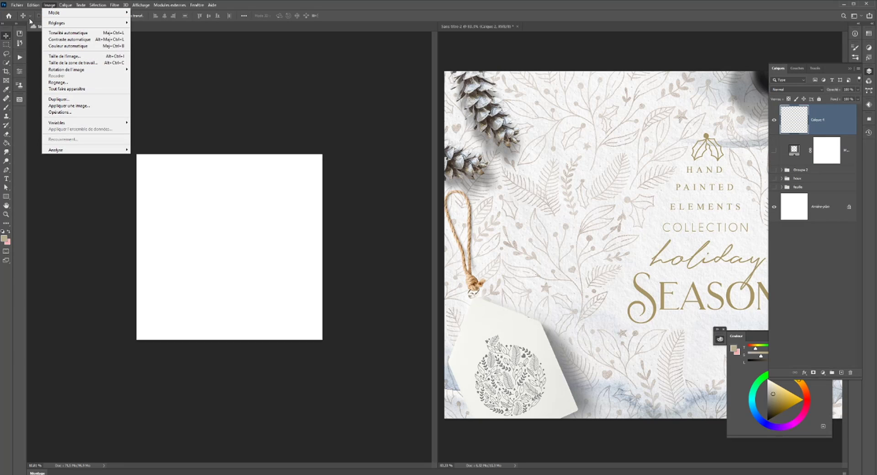
mouse_move(35, 5)
left_click(39, 113)
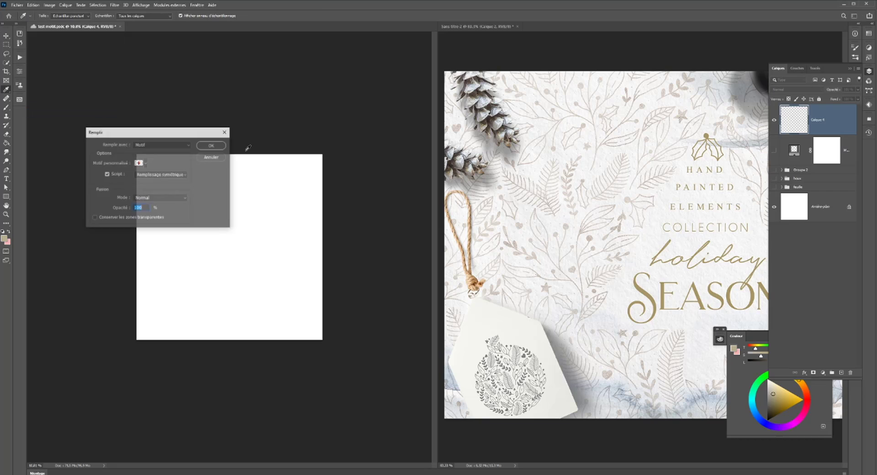
left_click(145, 163)
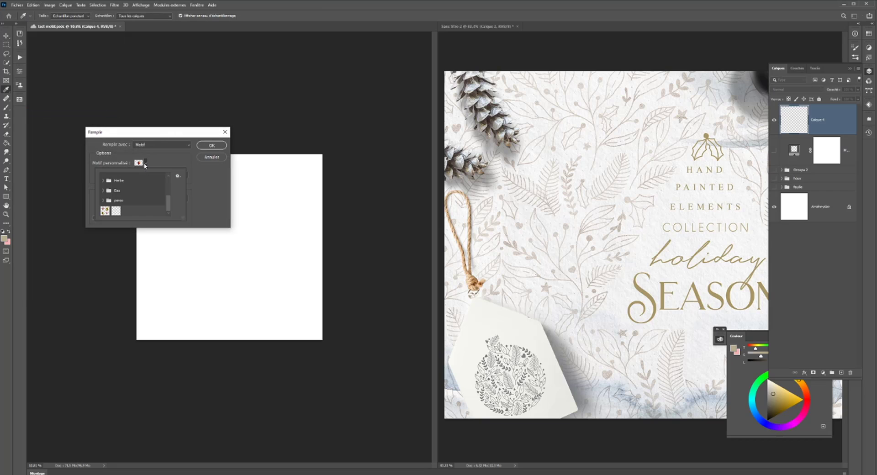
left_click(117, 210)
left_click(144, 163)
left_click(150, 175)
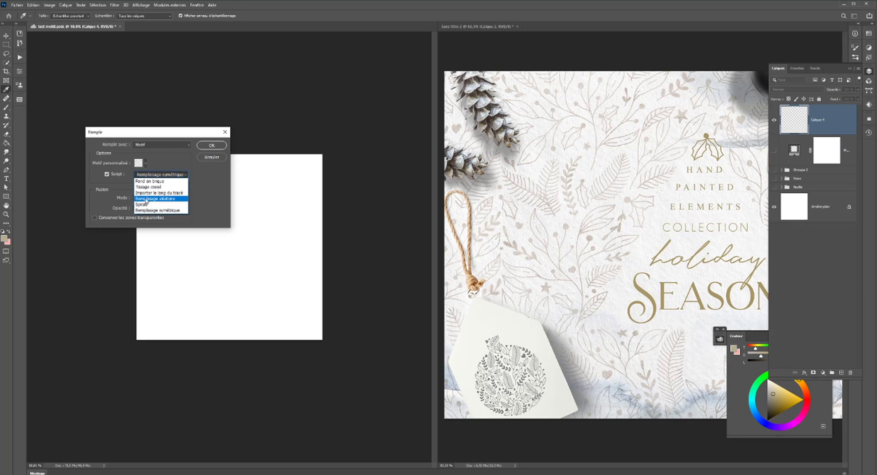
left_click(147, 204)
left_click(212, 145)
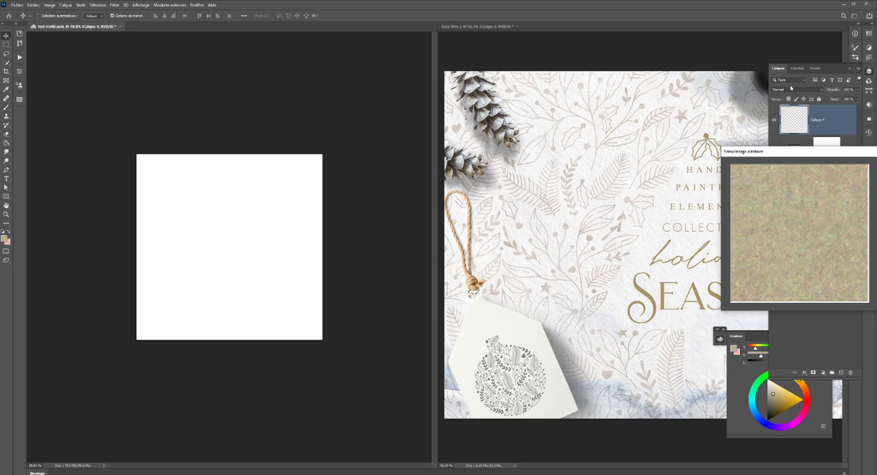
- Lower the random fill's density to 0.7, reduce its minimum and maximum scale factors, and apply it
left_click_drag(826, 153, 486, 113)
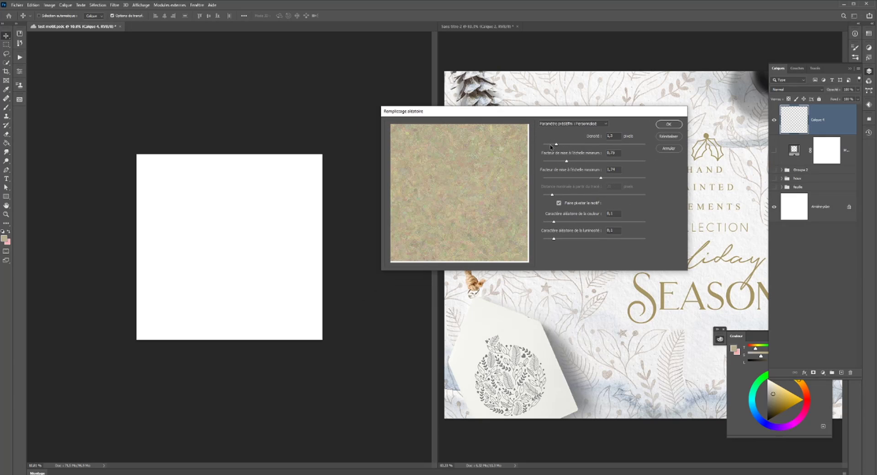
left_click_drag(556, 161, 556, 180)
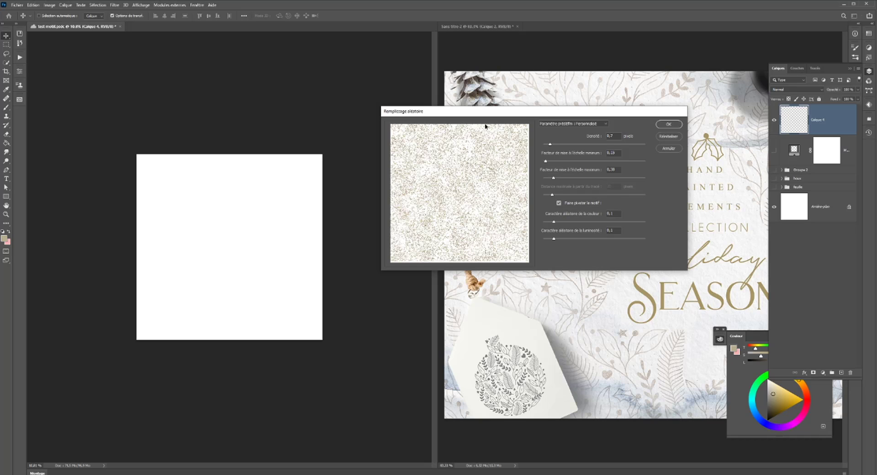
left_click(668, 125)
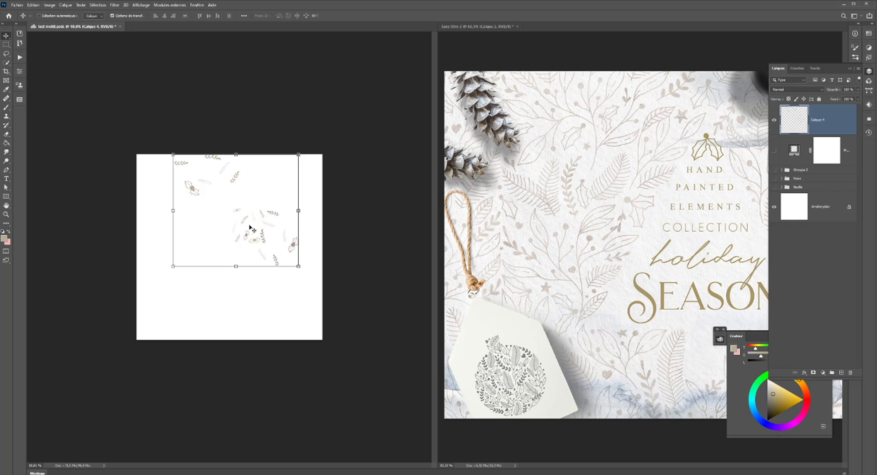
- Move the randomly filled elements down slightly, then undo both the move and the random fill
left_click_drag(248, 231, 236, 276)
key("ctrl+z")
key("ctrl+z")
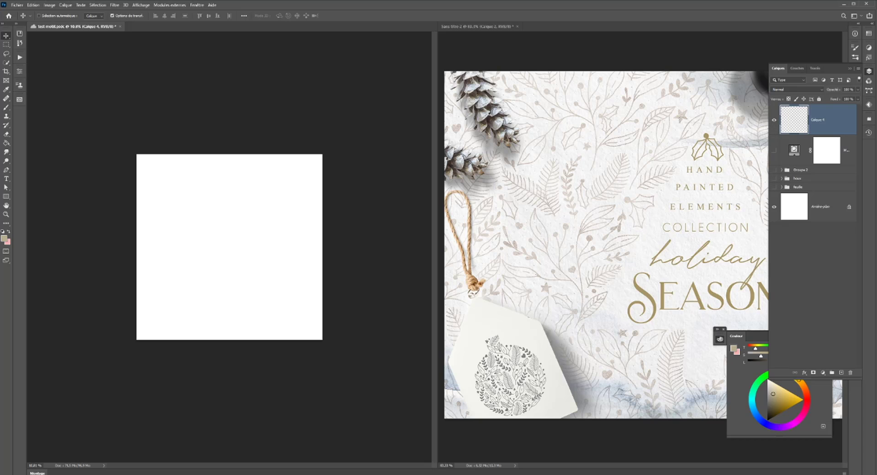
- Delete the hidden pattern fill layer
left_click(786, 155)
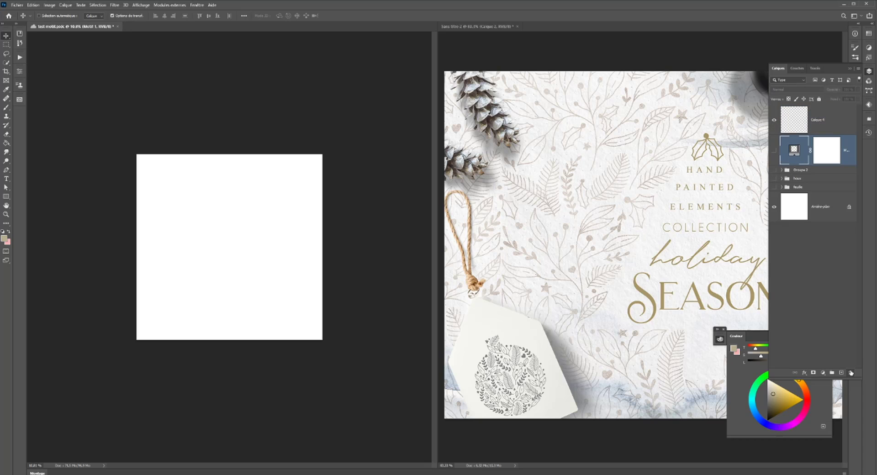
left_click(851, 372)
key("Return")
- Show only the fir leaf group and isolate its topmost leaf layer by hiding the other two leaves
left_click(774, 148)
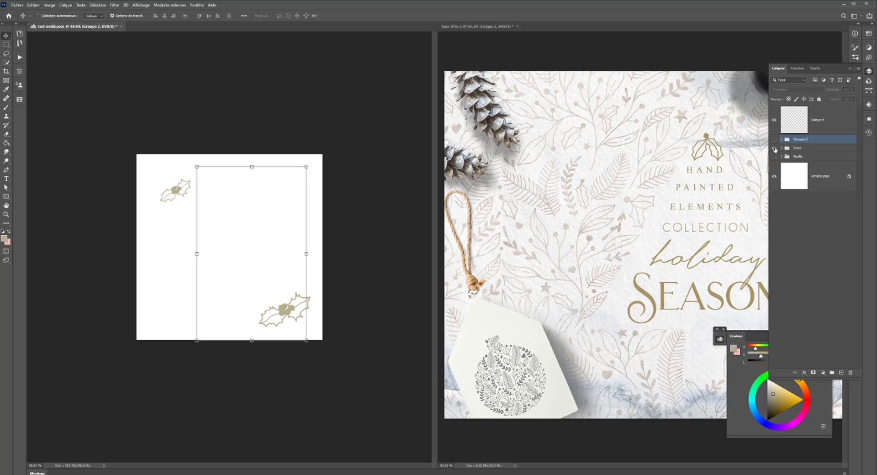
left_click(775, 148)
left_click(773, 156)
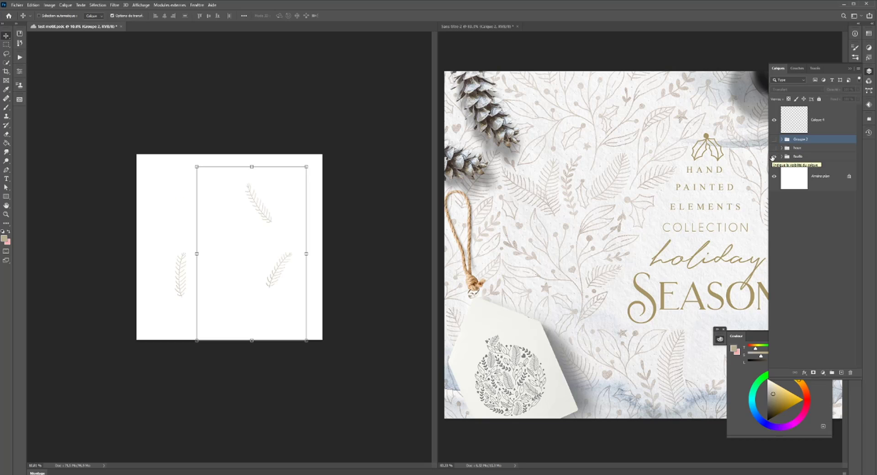
left_click(781, 156)
left_click(811, 184)
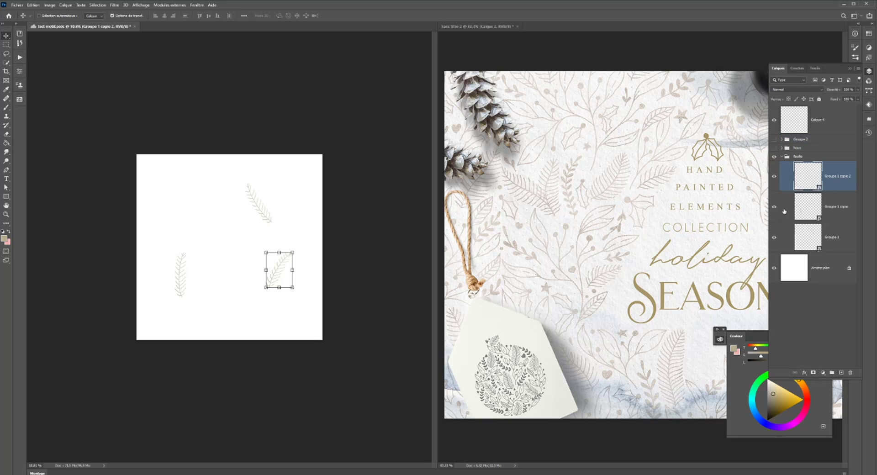
left_click(774, 206)
left_click(774, 237)
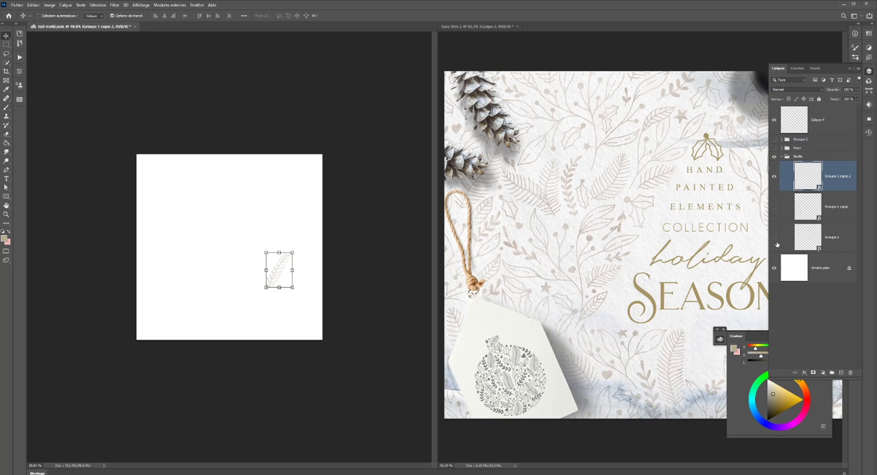
- Save the isolated fir leaf with its white background as a new pattern, keeping the suggested name
left_click(19, 99)
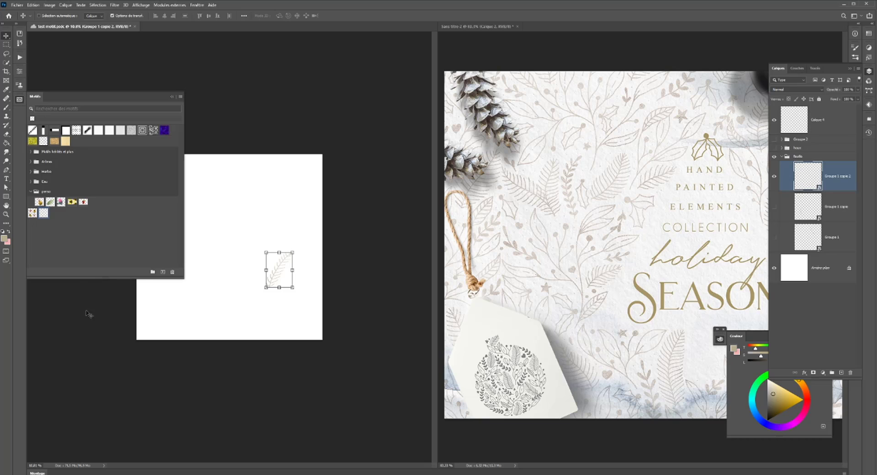
left_click(163, 271)
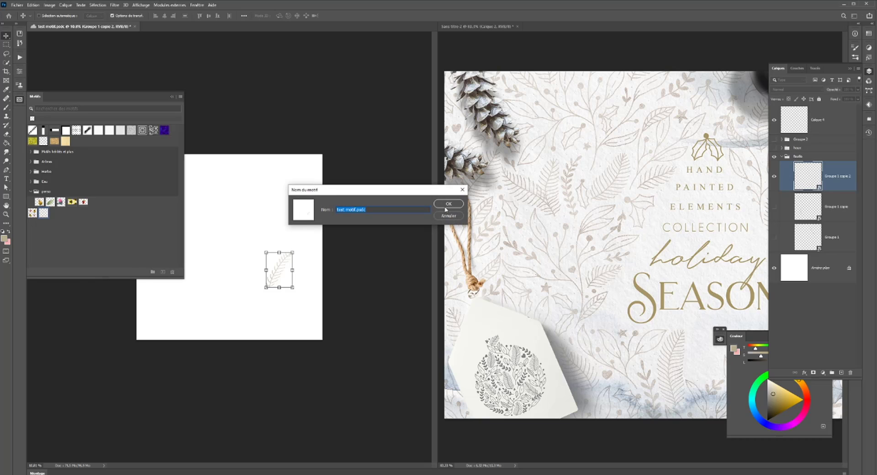
left_click(443, 204)
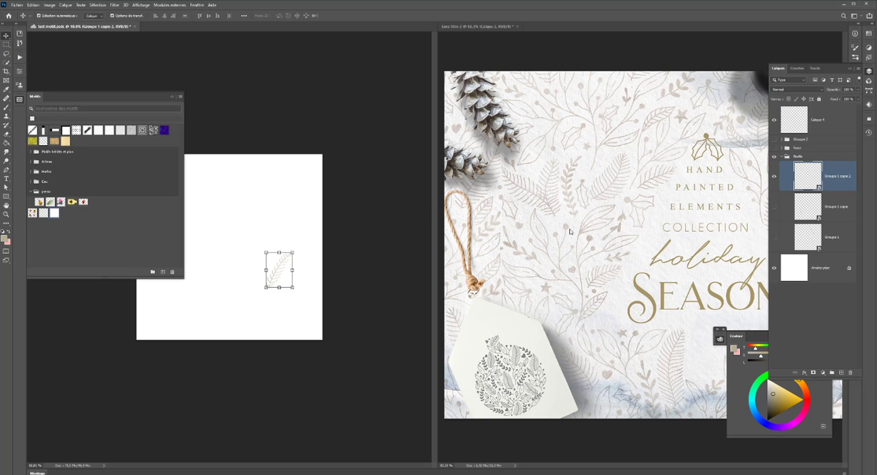
- Delete the newly saved fir leaf pattern that includes the white background
key("ctrl+z")
key("ctrl+shift+z")
right_click(55, 214)
left_click(94, 240)
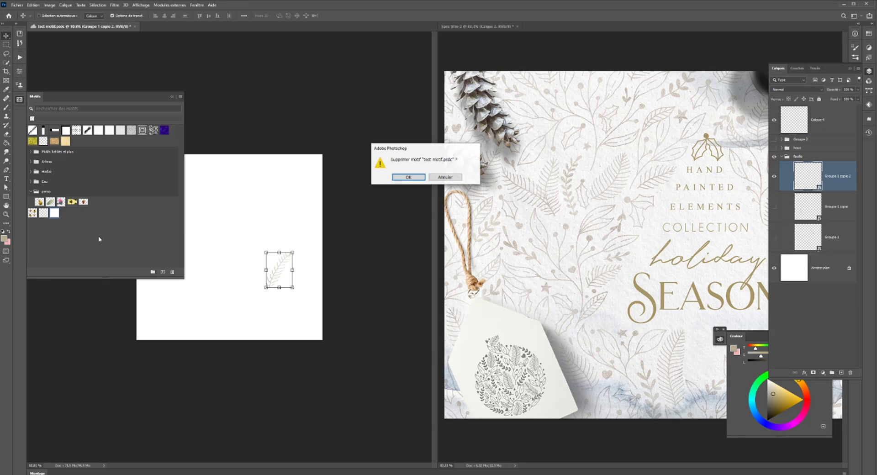
left_click(409, 177)
- Hide the background layer and save the isolated fir leaf on transparency as a new pattern
left_click(774, 268)
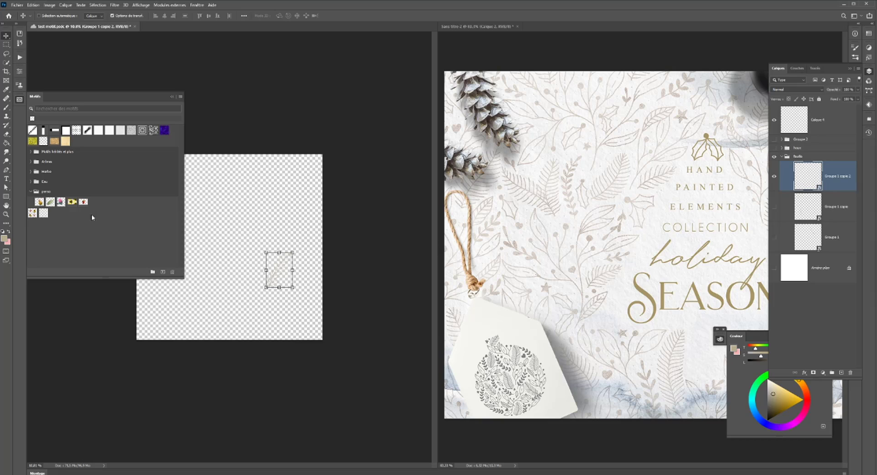
left_click(163, 273)
left_click(454, 203)
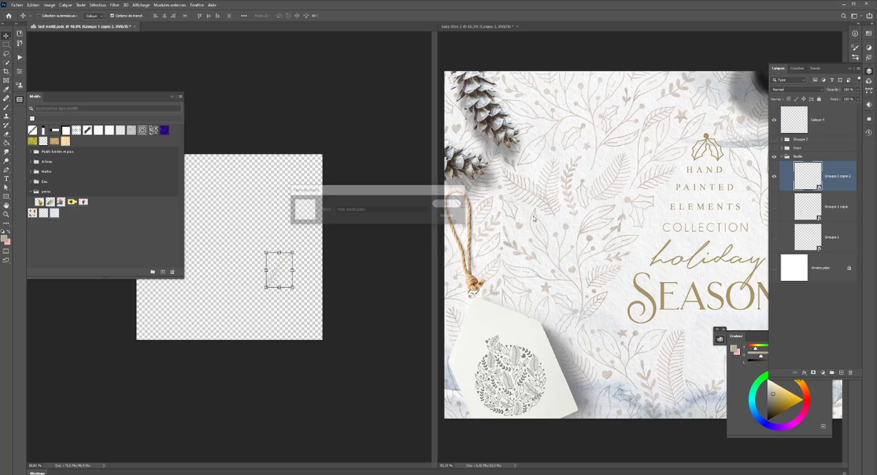
- Make the empty Calque 4 layer active, hide the fir leaf layer and show the white background again
left_click(802, 117)
left_click(774, 177)
left_click(774, 268)
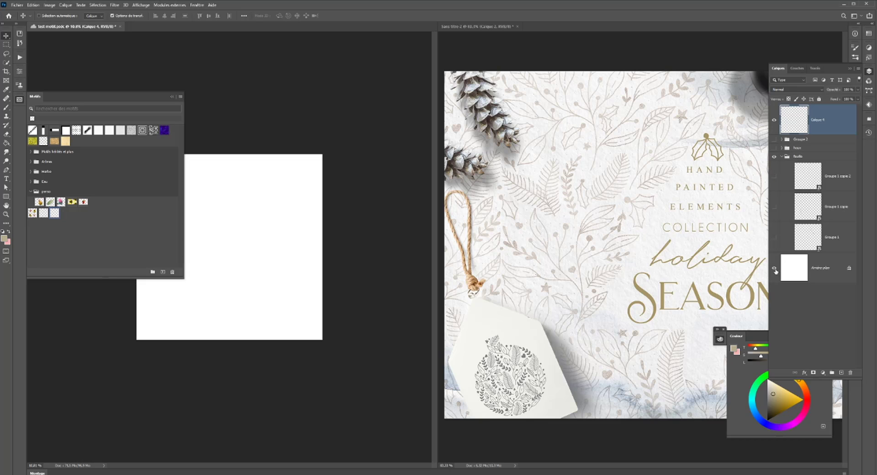
left_click(19, 99)
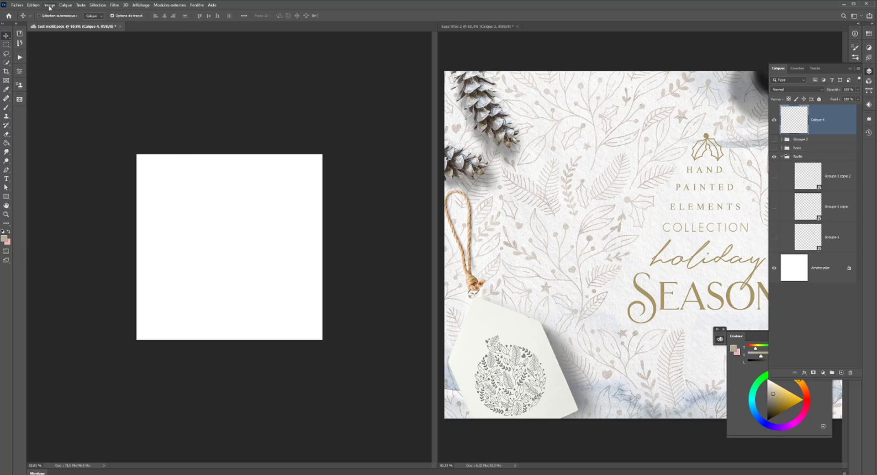
- Start a scripted pattern fill on Calque 4 using the symmetrical fill script and the new fir leaf pattern
left_click(34, 4)
left_click(40, 112)
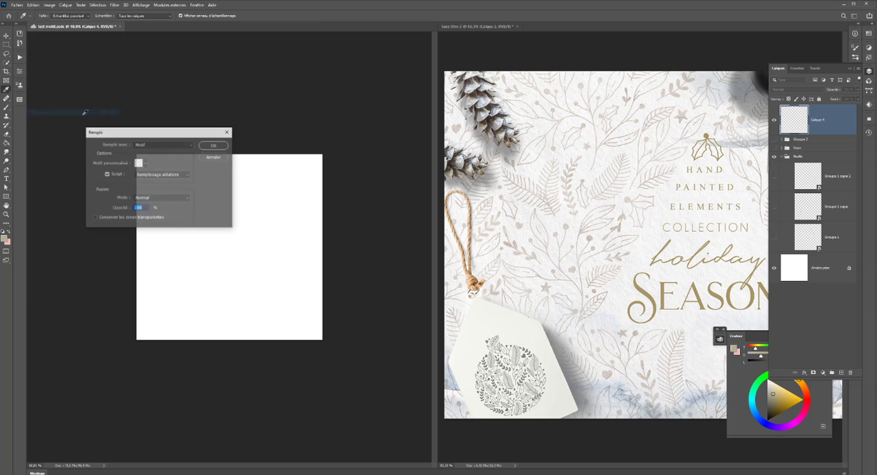
left_click_drag(162, 133, 144, 46)
left_click(147, 89)
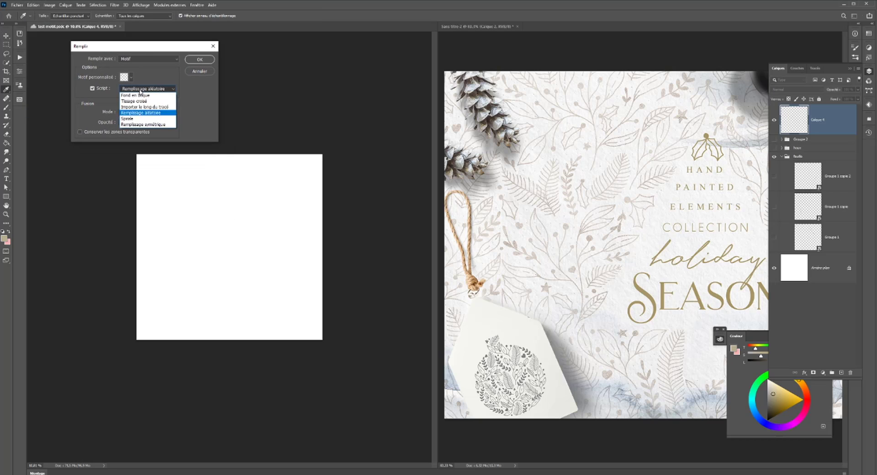
left_click(146, 123)
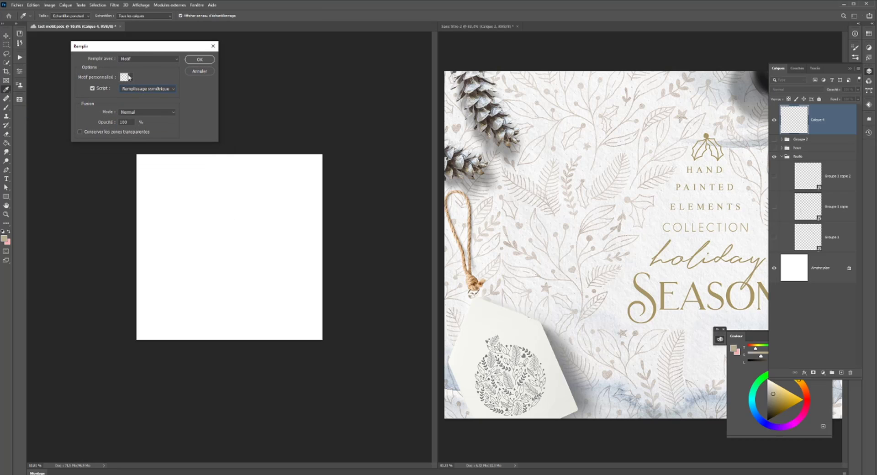
left_click(131, 77)
left_click(111, 125)
left_click(200, 60)
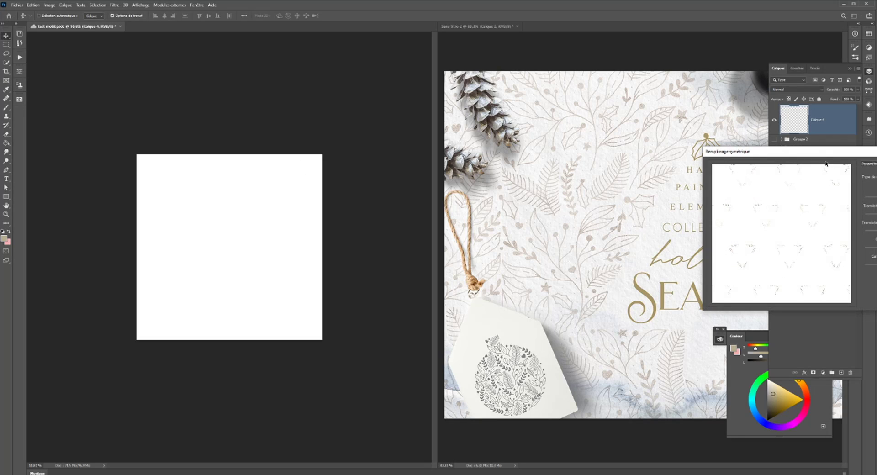
- Set the symmetry type to 9, infinite dilating rotation symmetry, increase the pattern scale, and apply the symmetrical fill
left_click_drag(822, 152, 458, 125)
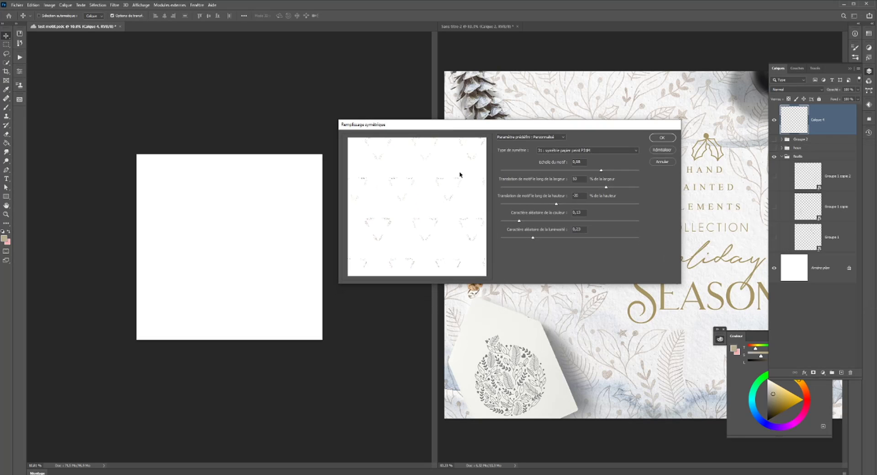
left_click(565, 151)
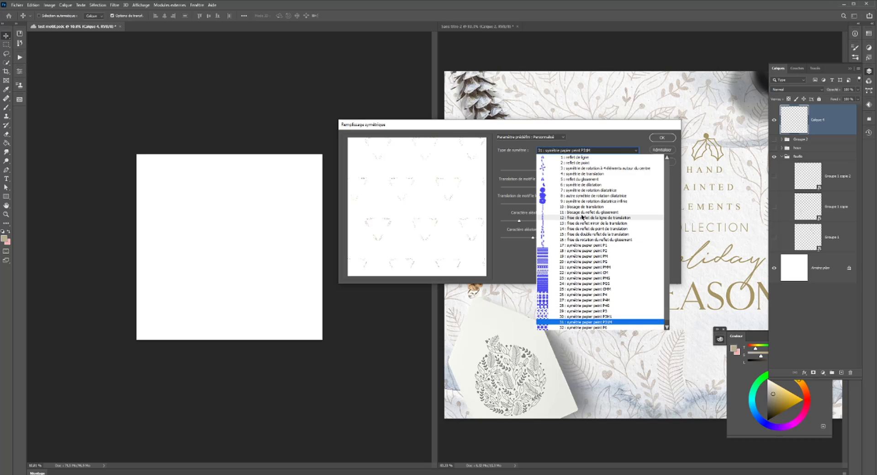
left_click(576, 201)
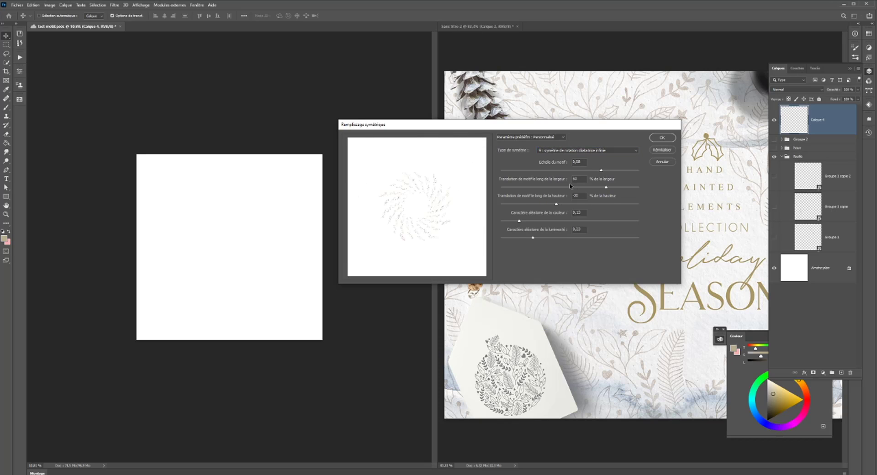
left_click(616, 172)
left_click(661, 138)
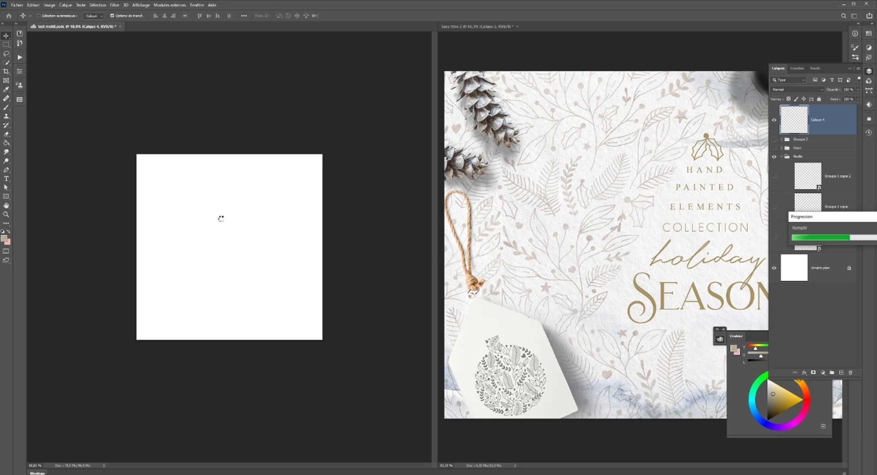
- Inspect the applied symmetrical fir leaf fill and undo it
scroll(224, 221, "up", 5)
scroll(224, 223, "down", 4)
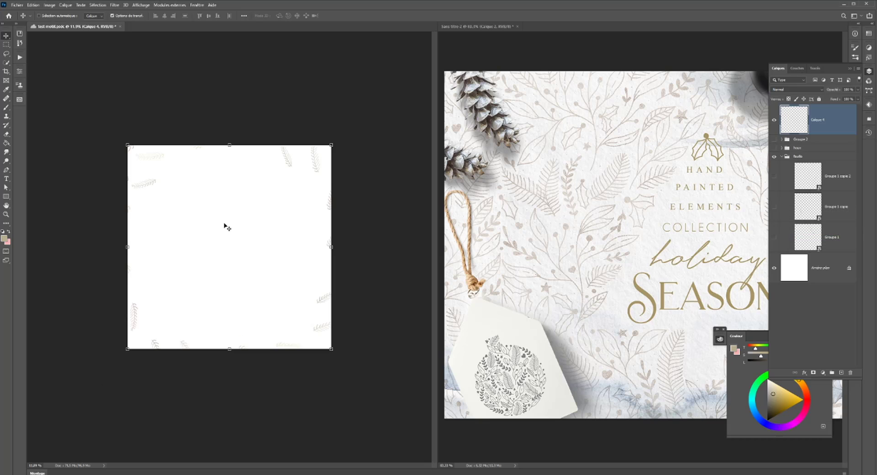
scroll(225, 221, "up", 2)
key("ctrl+z")
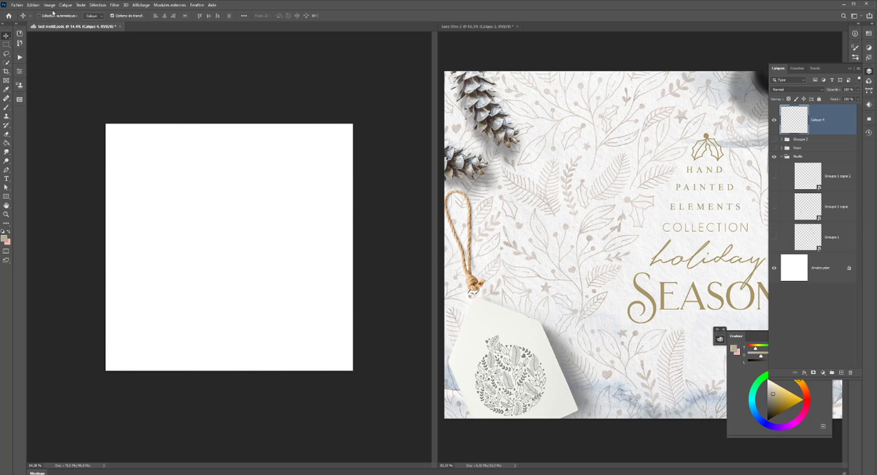
- Restart the symmetrical pattern fill on Calque 4 with the same fill settings
left_click(52, 6)
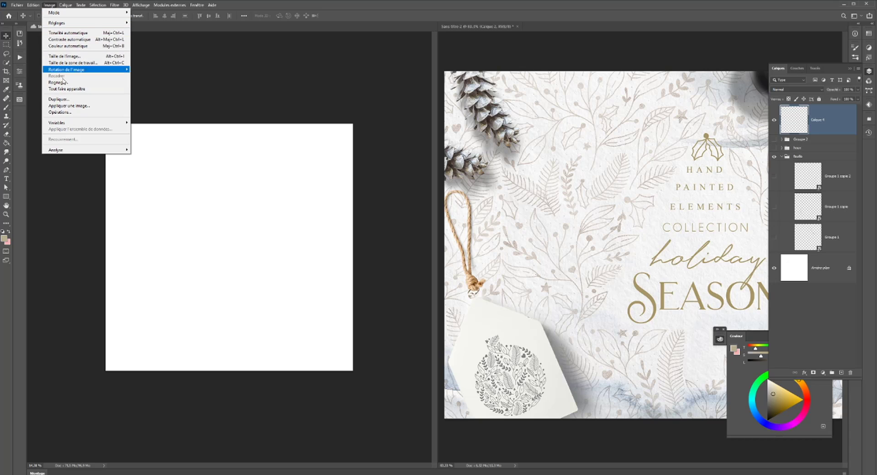
left_click(55, 114)
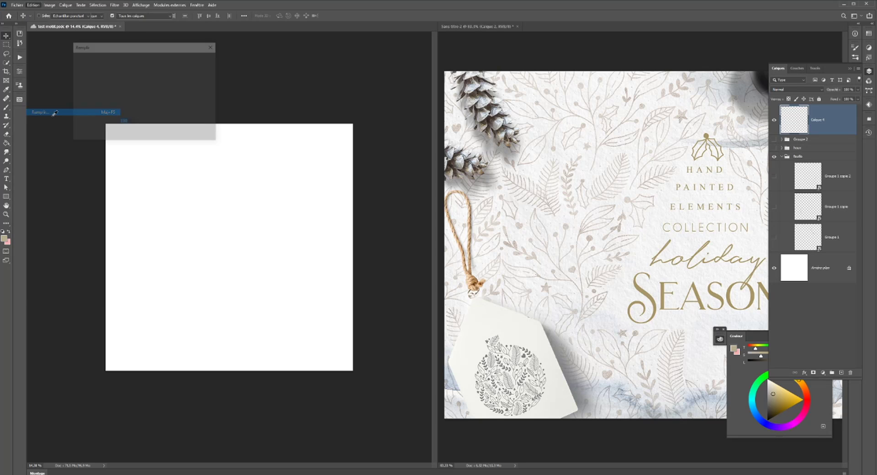
left_click(193, 61)
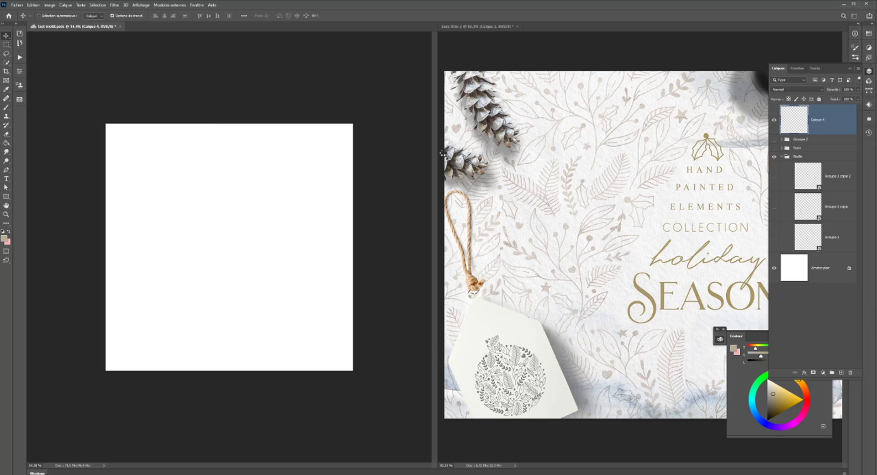
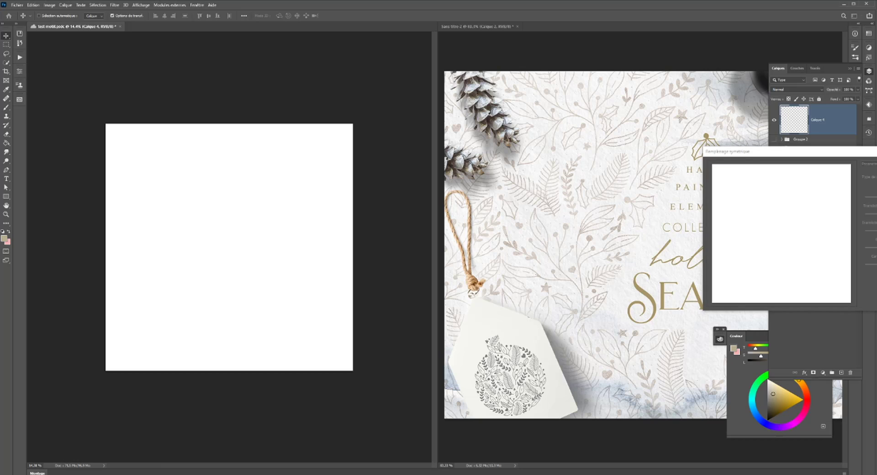
- Apply the symmetrical fir leaf fill to Calque 4 and inspect the wreath's detail
key("Return")
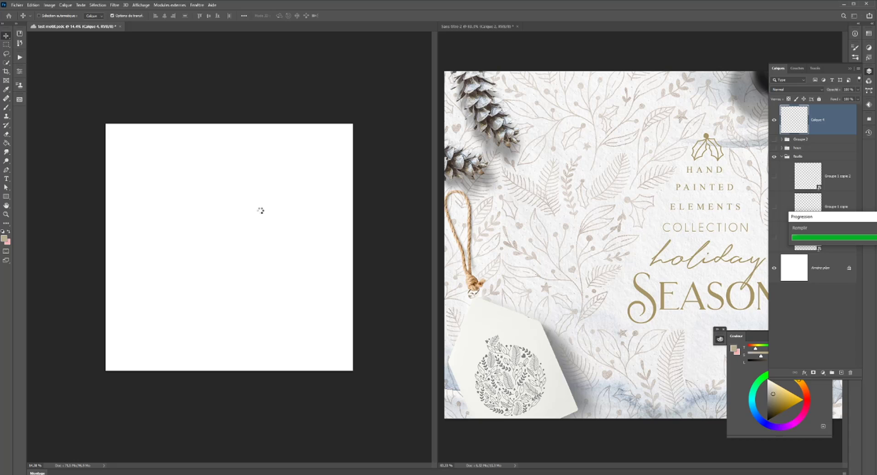
scroll(258, 256, "up", 2)
scroll(257, 254, "up", 2)
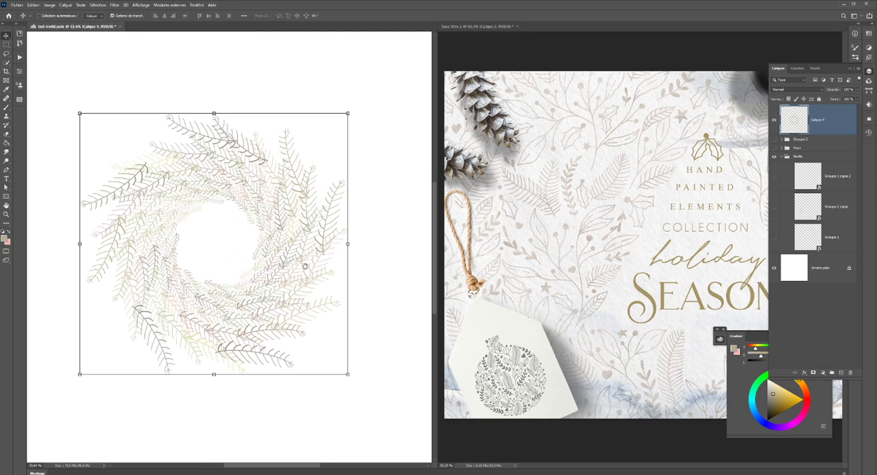
left_click_drag(302, 262, 340, 260)
scroll(347, 259, "down", 1)
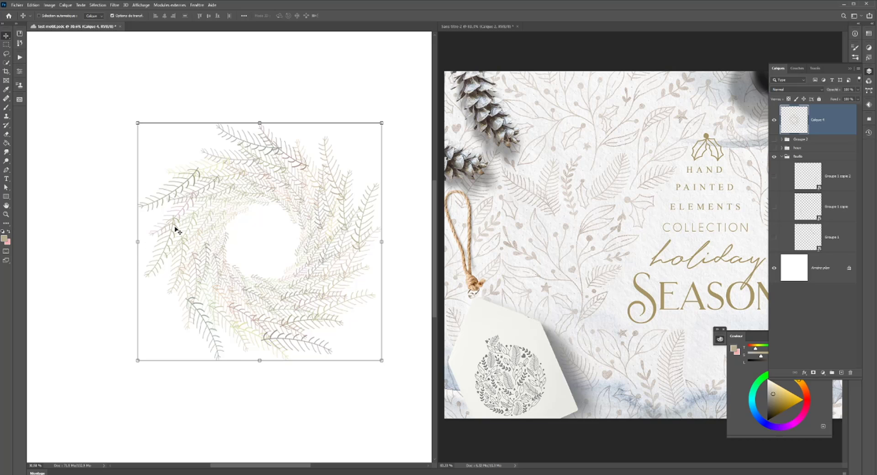
scroll(211, 252, "down", 1)
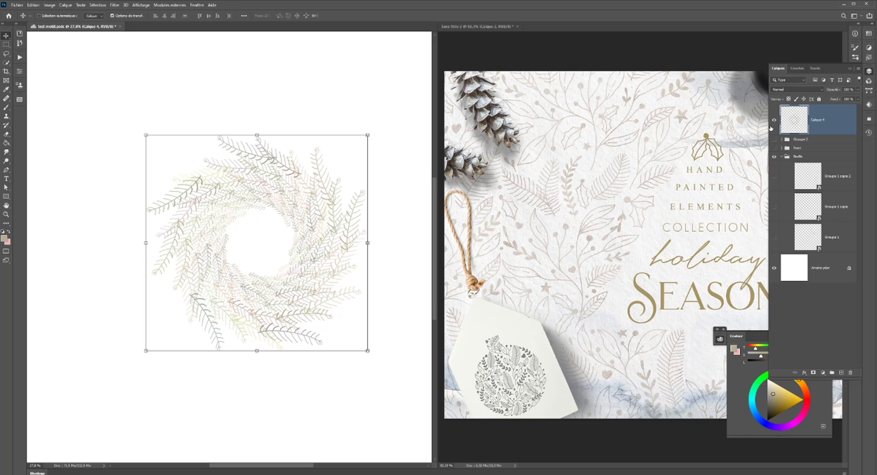
- Compare the wreath with its source fir leaf by toggling the visibility of Calque 4 and Groupe 1 copie 2
left_click(773, 119)
left_click(773, 176)
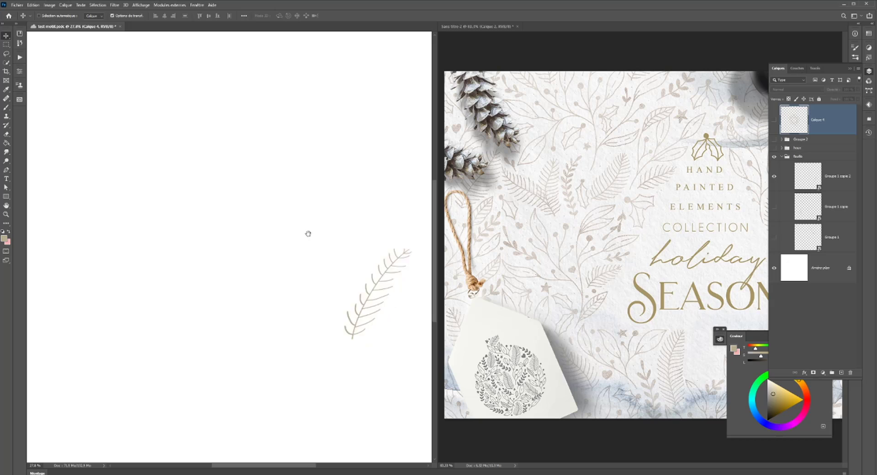
left_click_drag(308, 234, 246, 207)
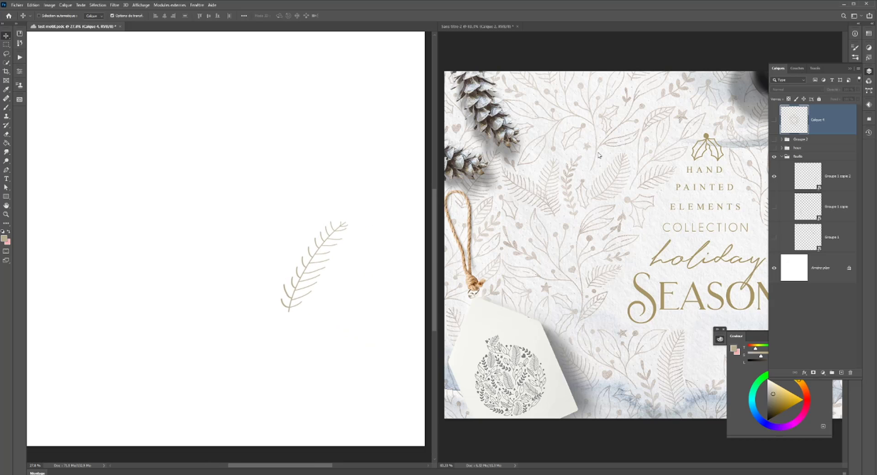
left_click(774, 120)
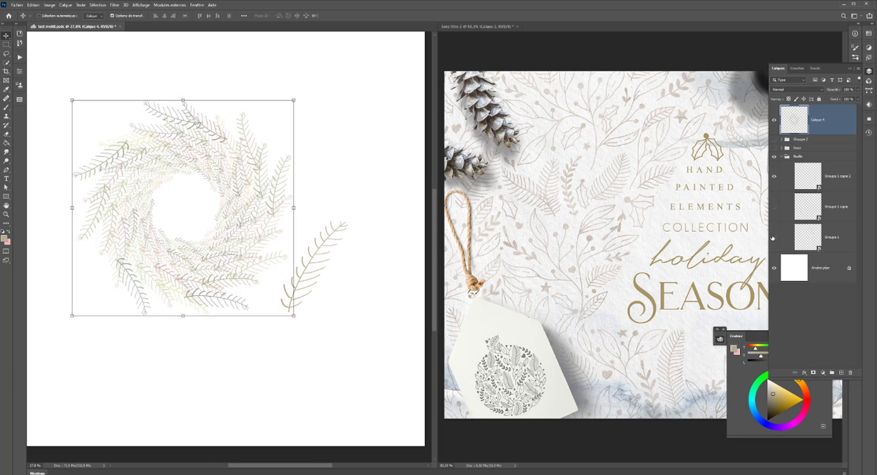
left_click(774, 176)
left_click_drag(297, 207, 375, 235)
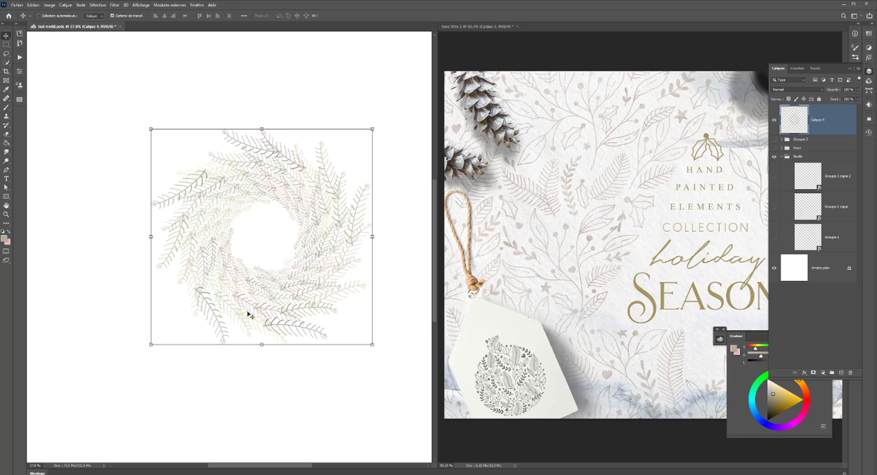
- Move the fir wreath on Calque 4 to the upper-right area of the canvas
left_click_drag(322, 264, 298, 251)
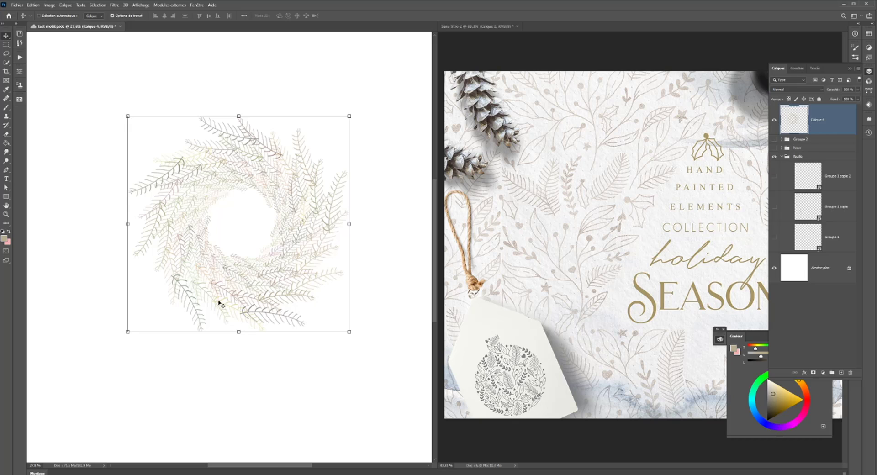
scroll(223, 304, "down", 7)
left_click_drag(226, 268, 296, 218)
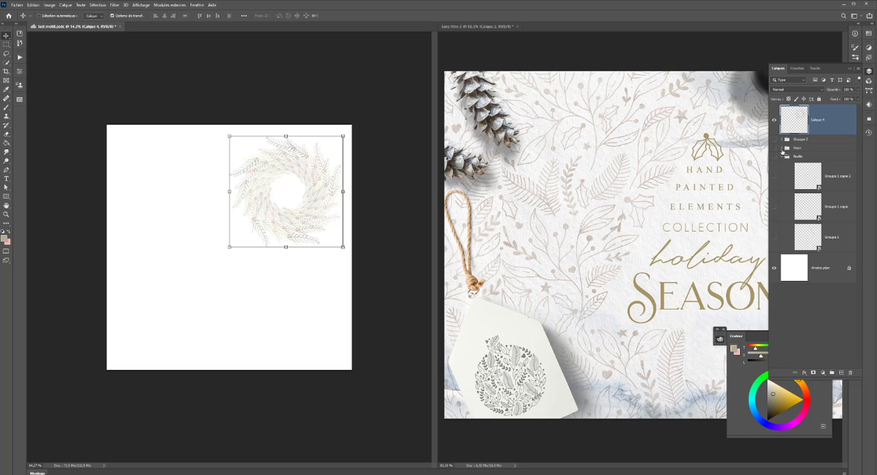
- Expand and show the holly group, hide Calque 4 and the larger holly copy, leaving only the small holly displayed
left_click(781, 148)
left_click(774, 148)
left_click(774, 120)
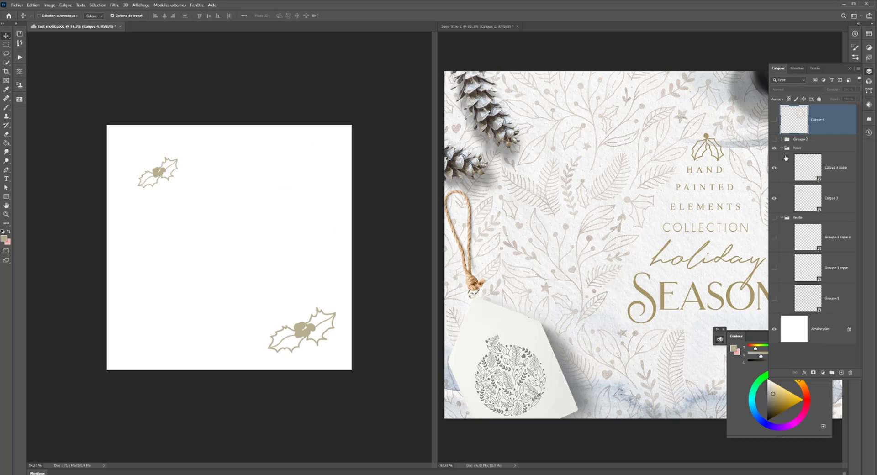
left_click(805, 180)
left_click(773, 168)
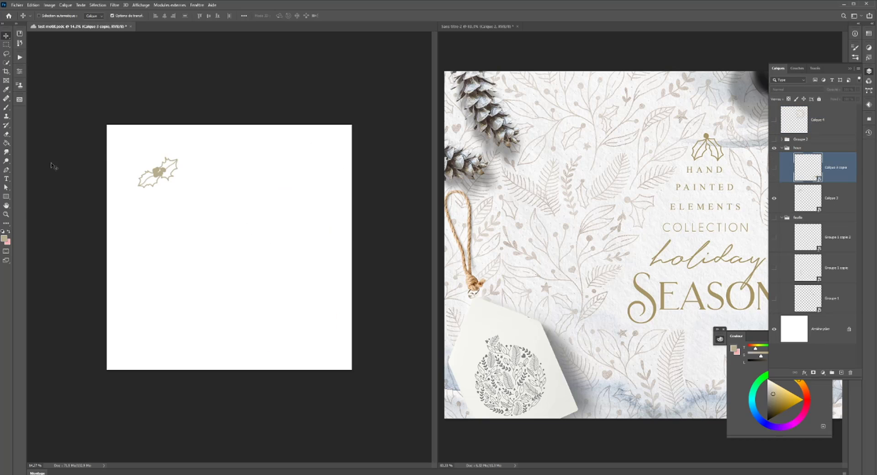
- Try to create a new pattern from the small holly with the white background still on
left_click(19, 100)
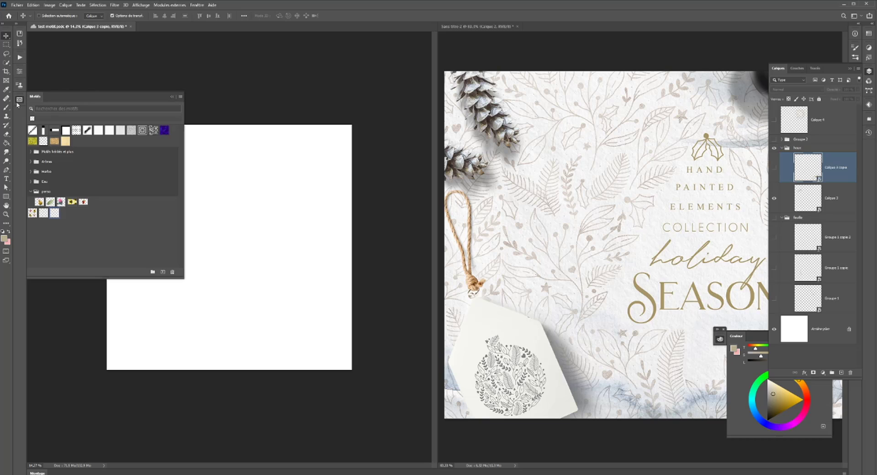
left_click(162, 272)
left_click(448, 204)
key("ctrl+z")
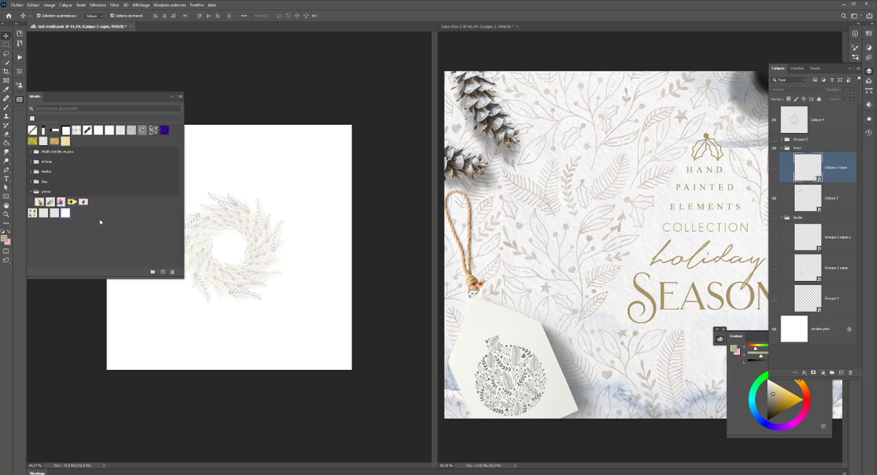
key("ctrl+z")
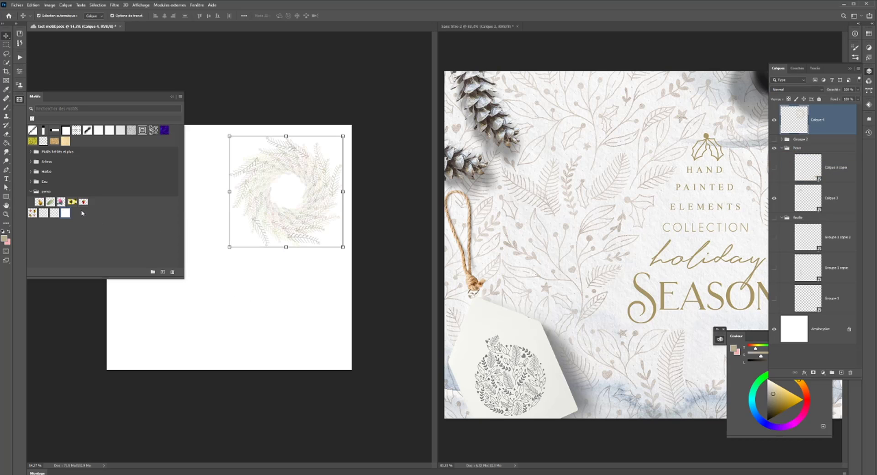
- Delete the newly added "test motif.psdc" pattern with the white background
right_click(66, 213)
left_click(96, 241)
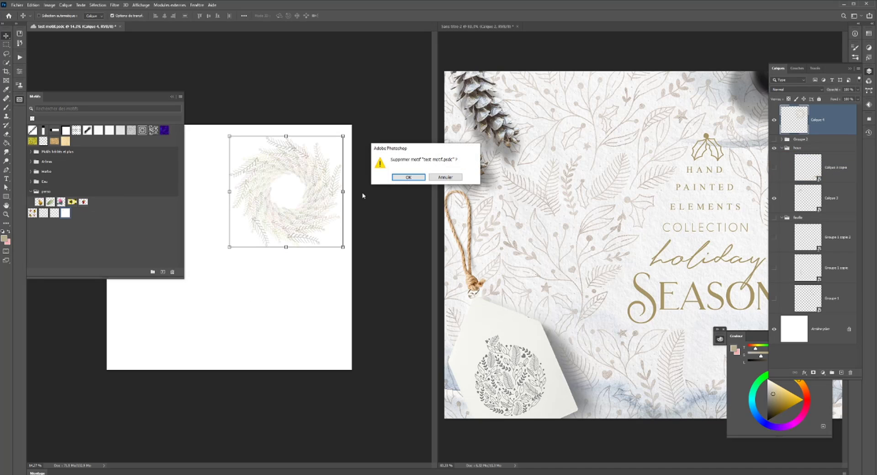
left_click(403, 177)
left_click(18, 102)
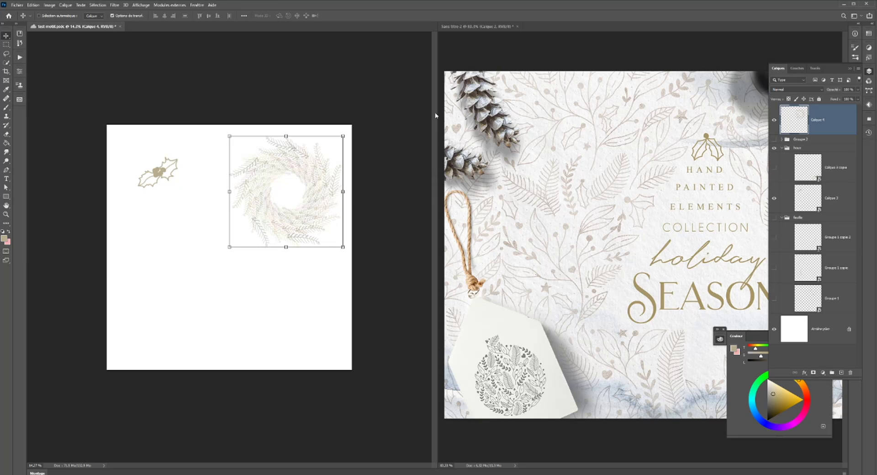
- Hide Calque 4 and the white background layer to isolate the small holly on transparency
left_click(773, 120)
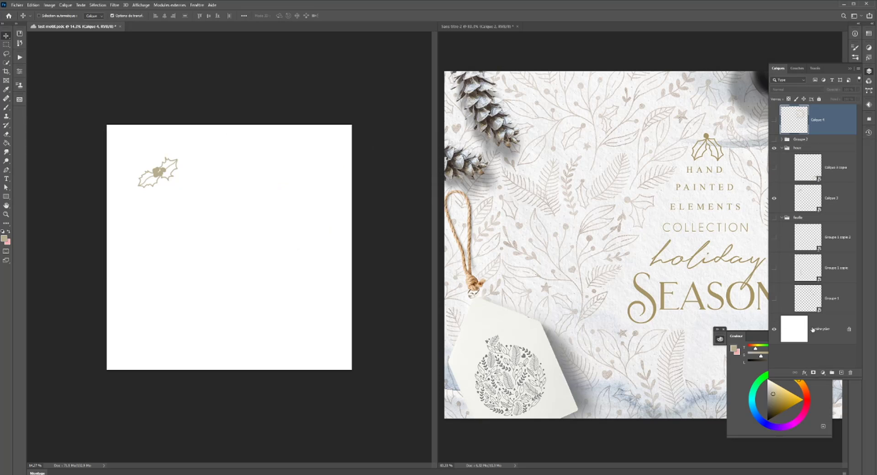
left_click(778, 330)
left_click(774, 329)
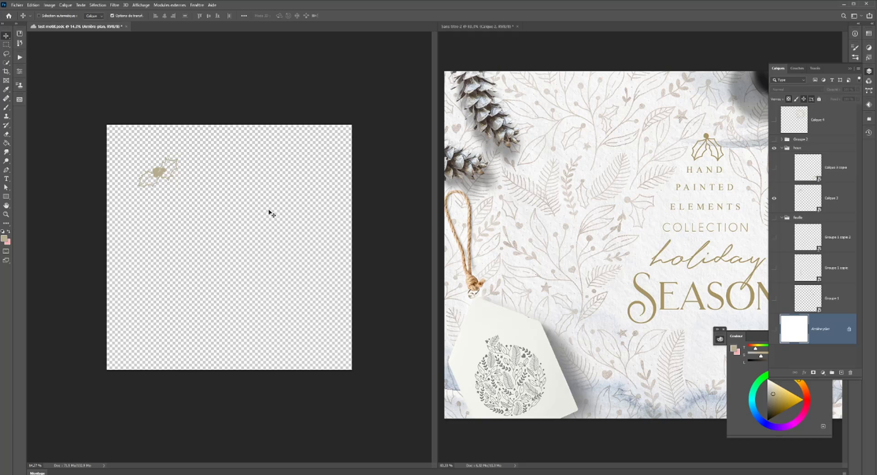
- Create a new pattern from the transparent small holly and save the document
left_click(20, 99)
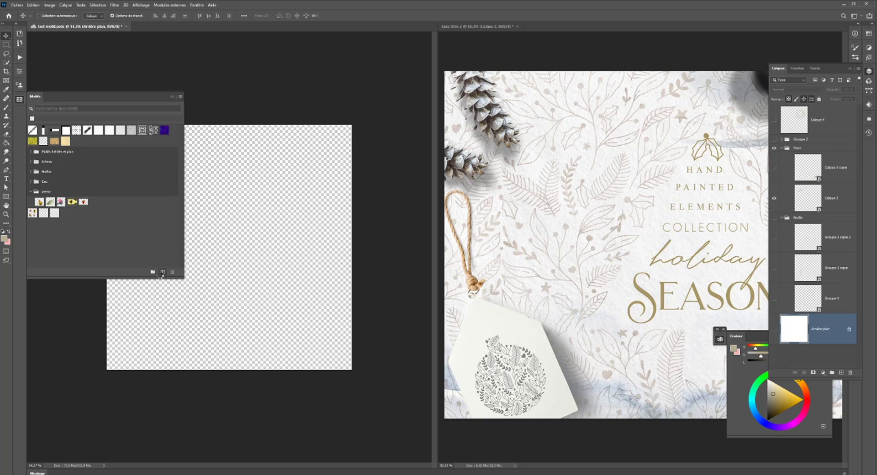
left_click(163, 272)
left_click(448, 204)
key("ctrl+s")
- Add an empty layer at the top of the layer stack, hide the small holly, and show the white background again
left_click(49, 5)
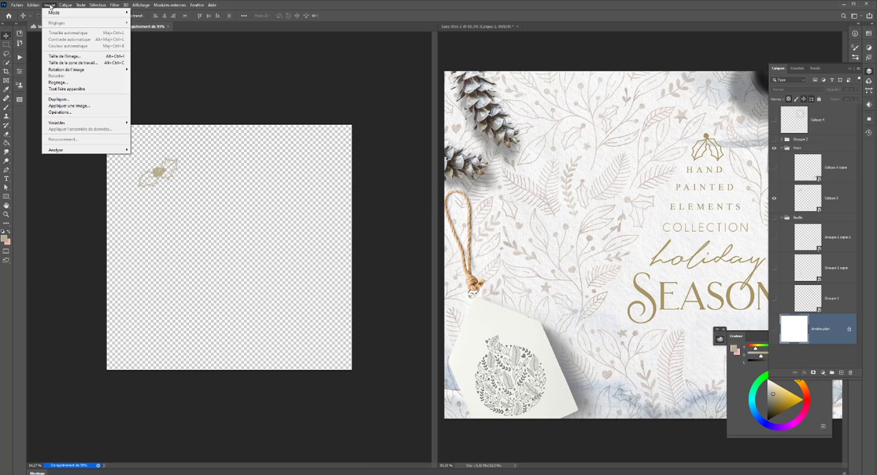
left_click(49, 5)
left_click(33, 5)
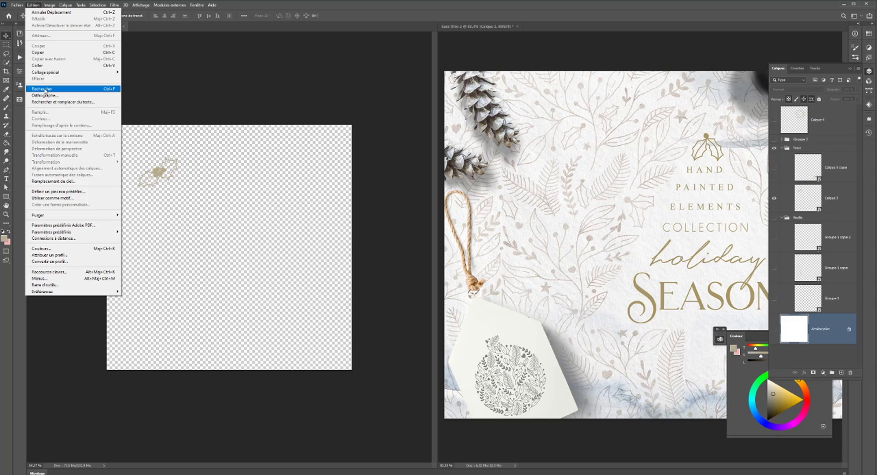
left_click(841, 373)
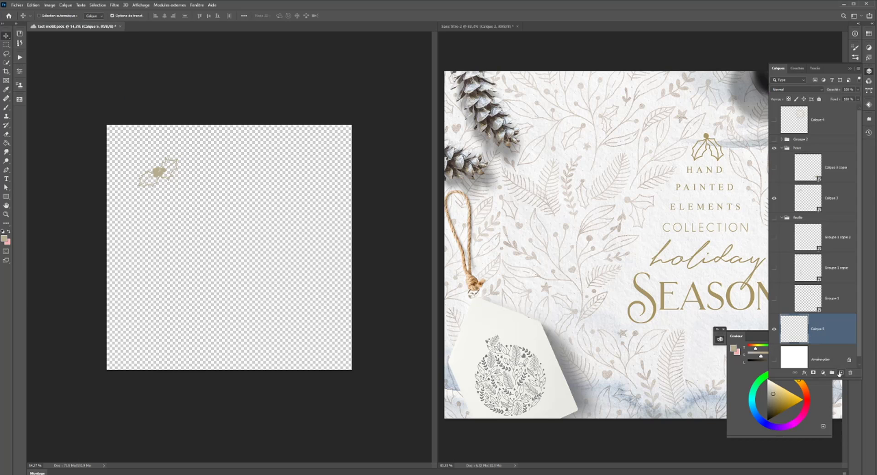
left_click_drag(813, 335, 798, 106)
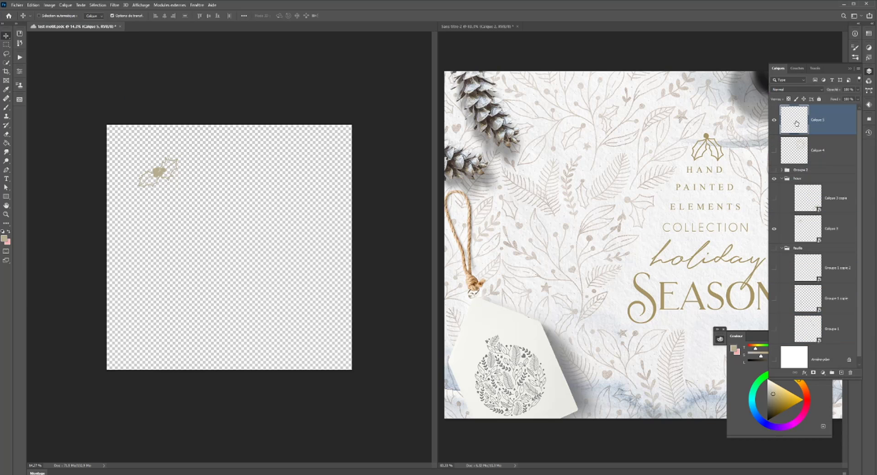
left_click(775, 229)
left_click(775, 361)
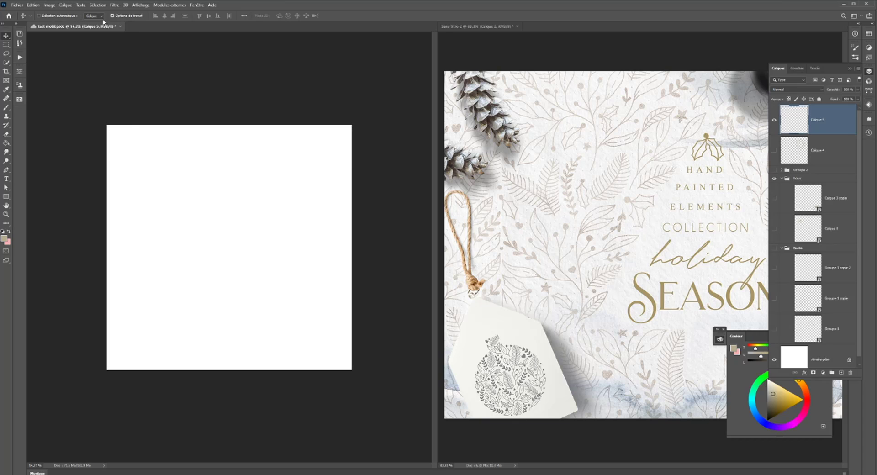
- Close the Sans titre-2 reference document
left_click(45, 6)
left_click(517, 26)
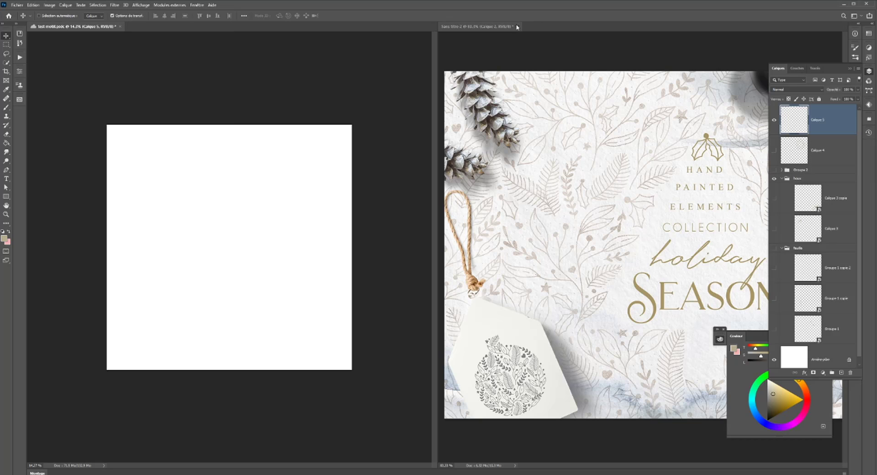
left_click(450, 177)
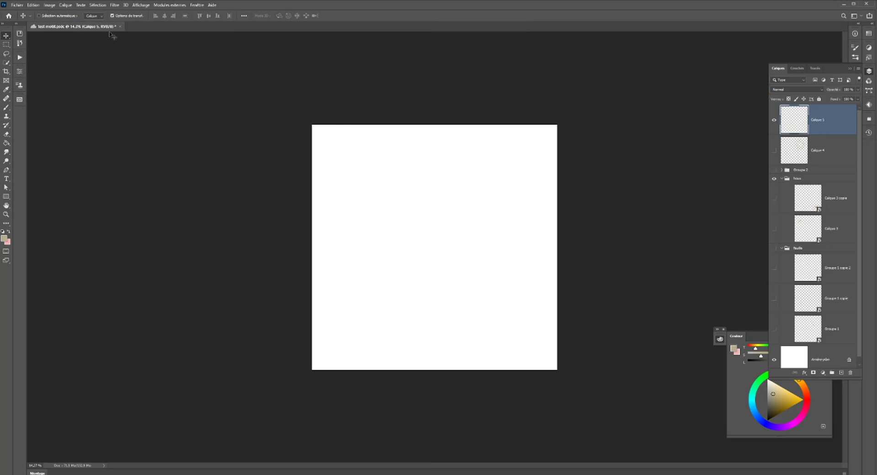
- Fill Calque 5 with the new holly pattern using the symmetrical fill script, normal mode and 100% opacity
left_click(33, 5)
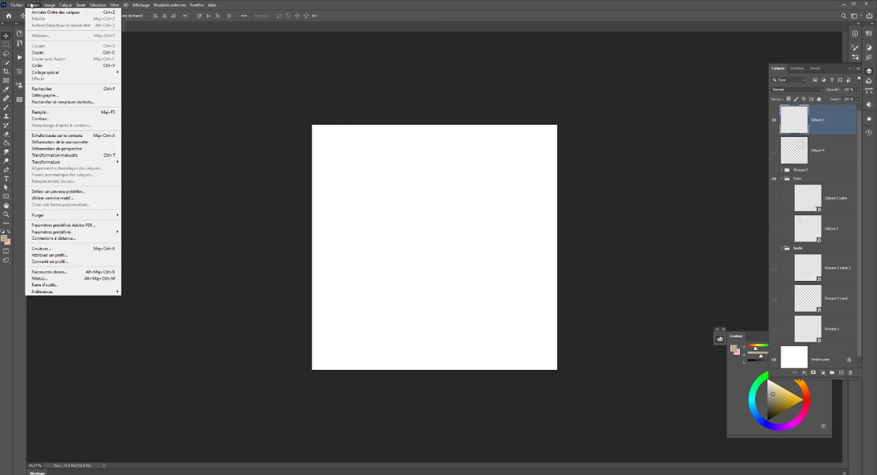
left_click(58, 116)
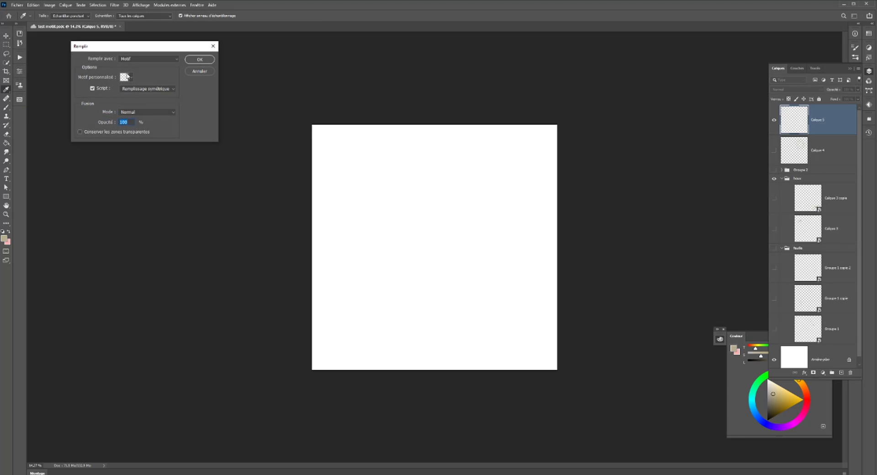
left_click(131, 76)
left_click(122, 126)
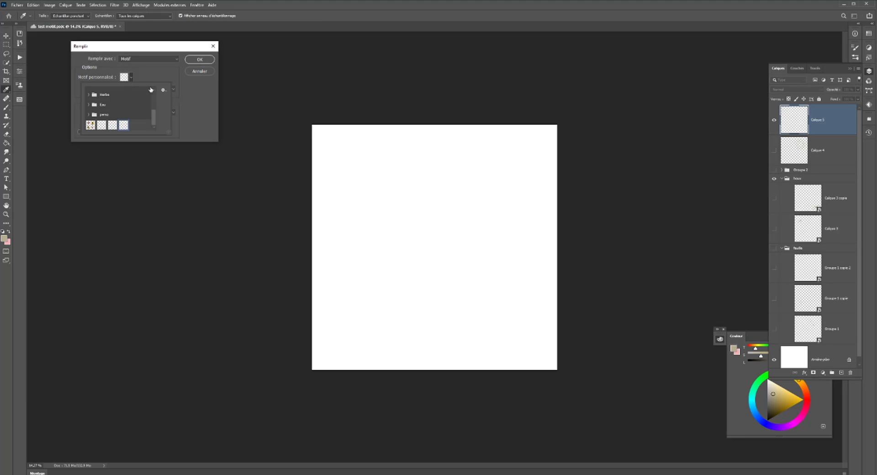
left_click(200, 60)
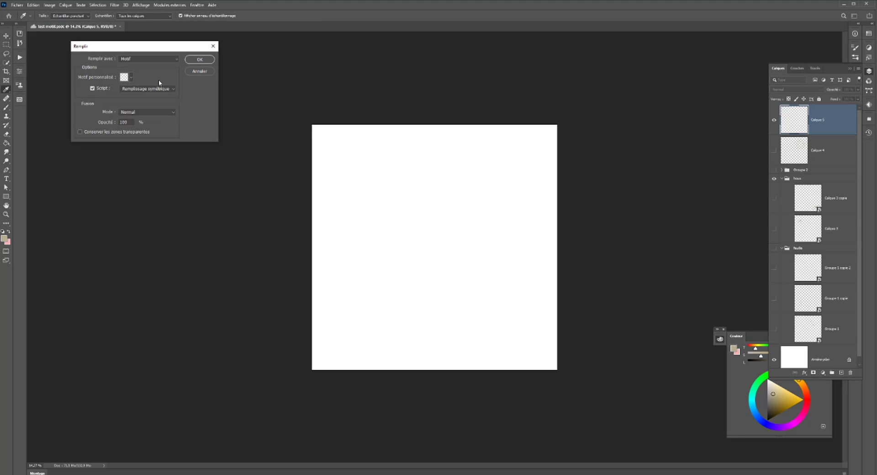
left_click(200, 59)
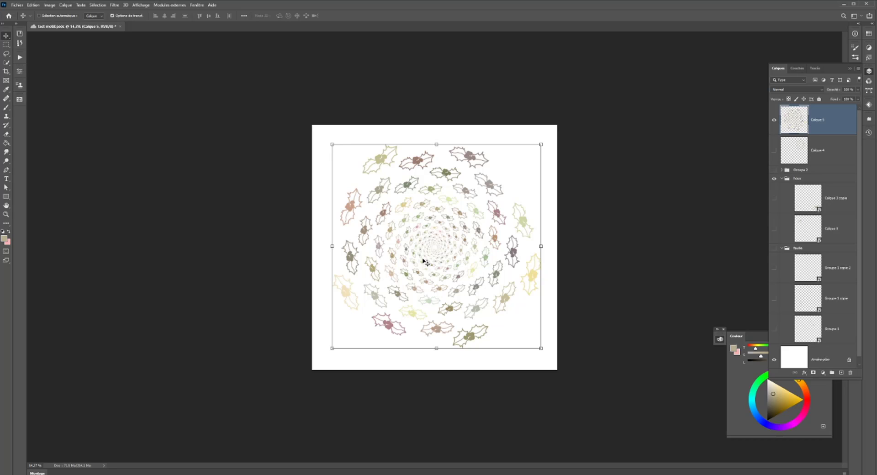
- Hide Calque 5, add a new layer above it, and fill it with the fir leaf pattern using the symmetrical fill script
left_click(774, 120)
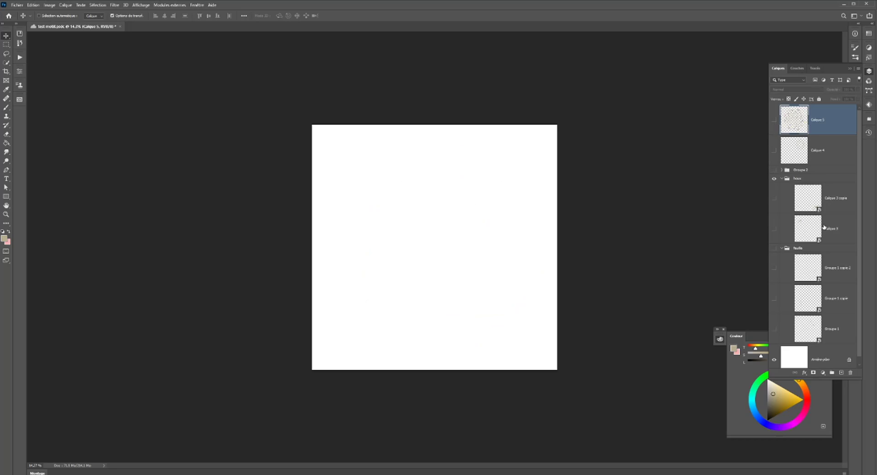
left_click(841, 372)
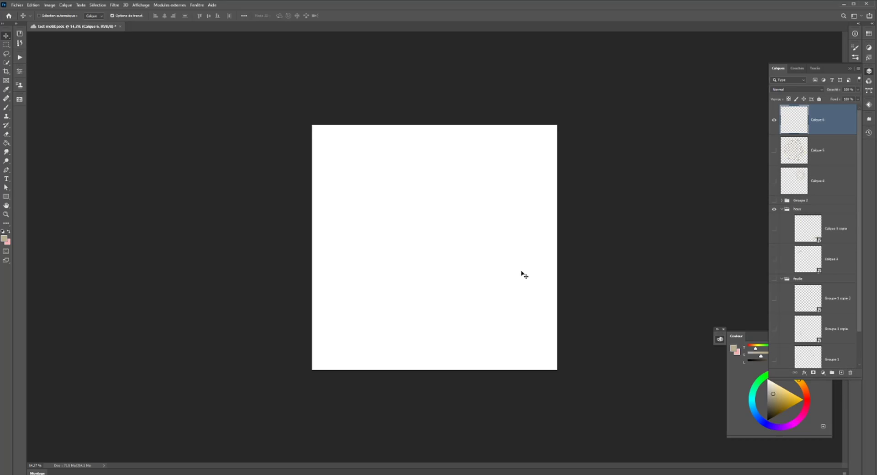
left_click(49, 6)
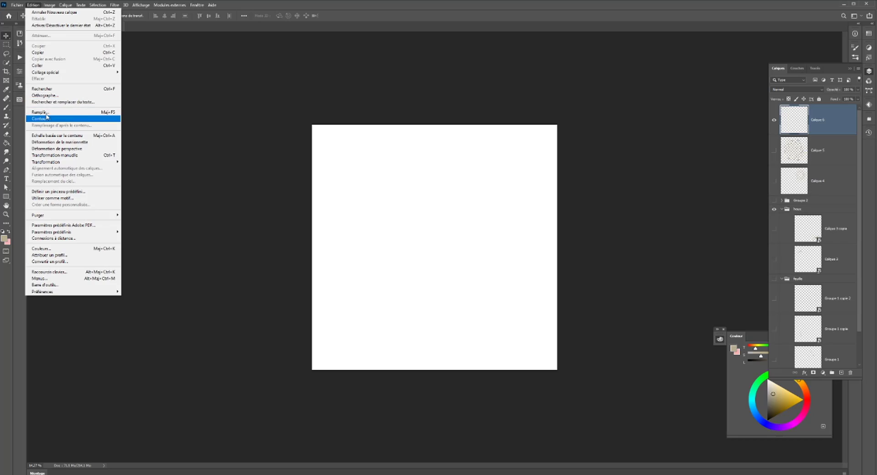
left_click(69, 112)
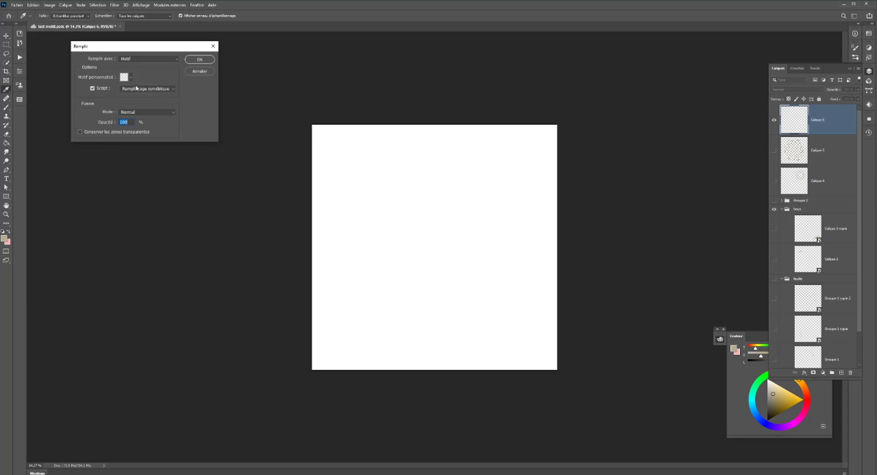
left_click(131, 78)
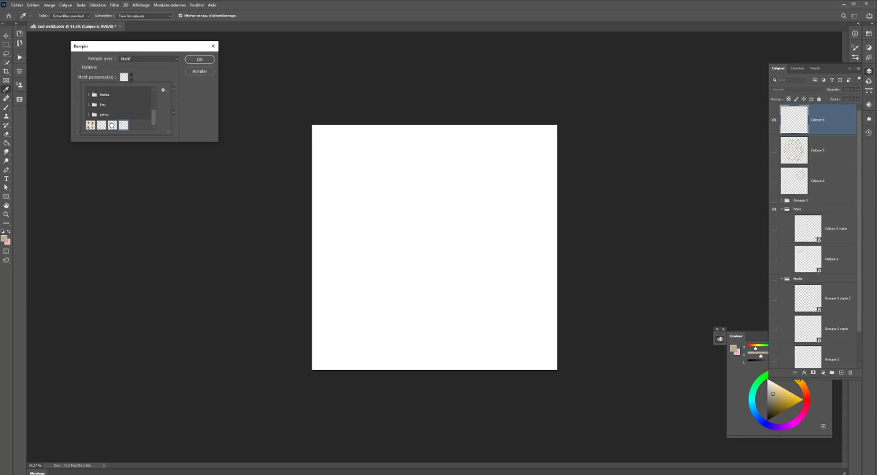
left_click(113, 125)
left_click(204, 61)
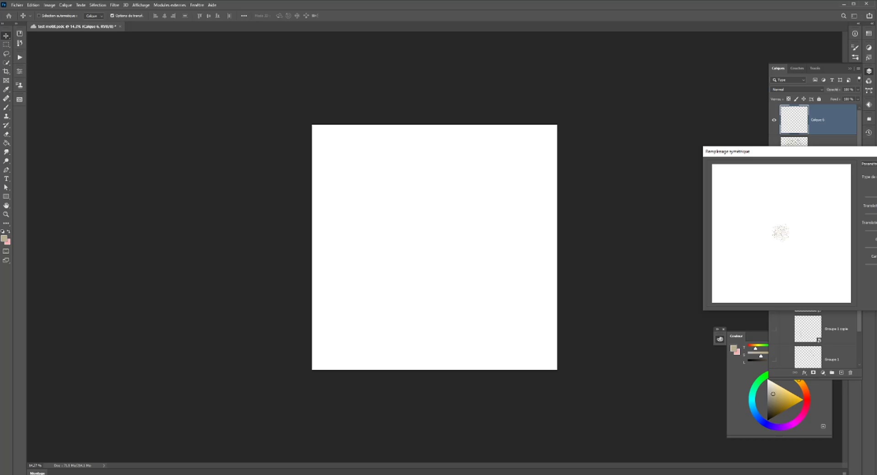
key("Return")
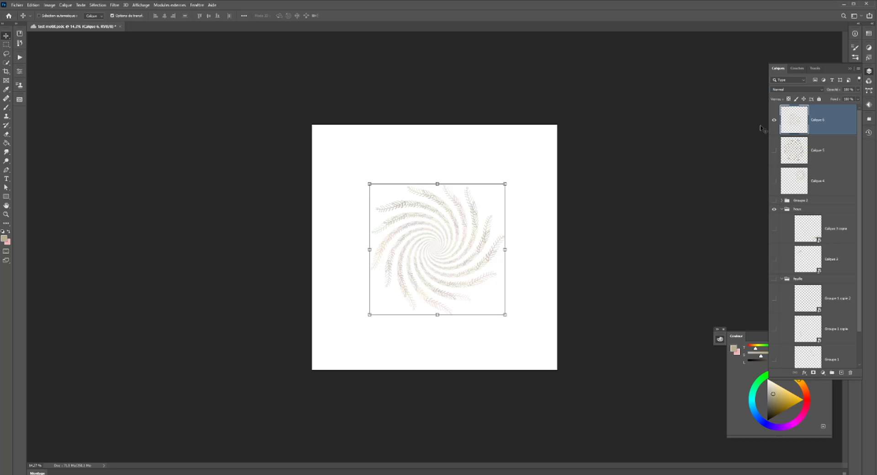
- Move the fir leaf swirl to the canvas's upper-right area, show Calque 5 again, and shrink the swirl to fit there
left_click_drag(460, 240, 506, 196)
left_click(773, 150)
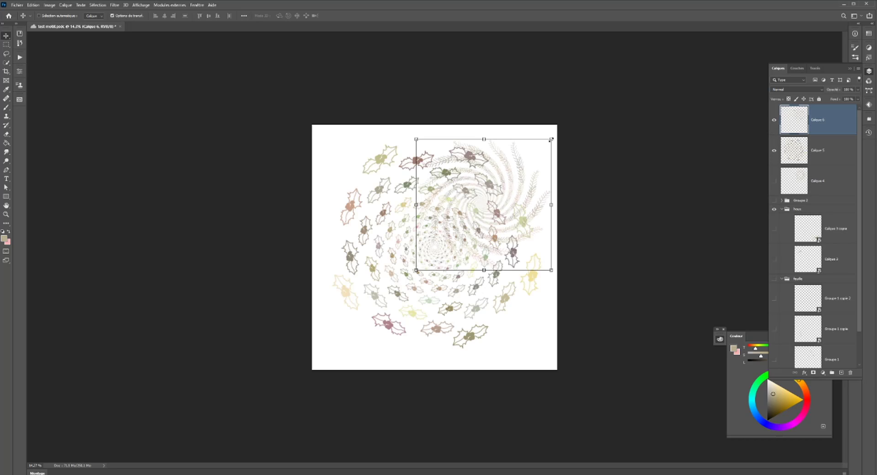
left_click_drag(551, 139, 519, 172)
left_click_drag(491, 218, 522, 184)
key("Return")
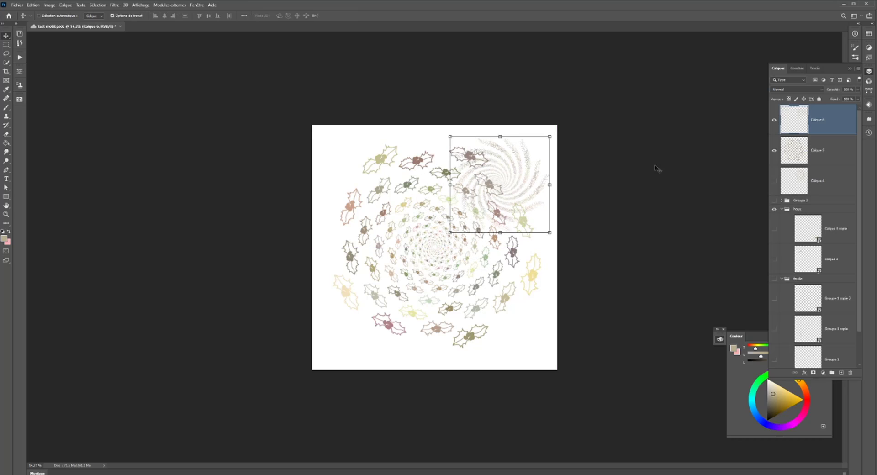
- Scale the holly swirl on Calque 5 down to fit the canvas's upper-left quarter
left_click(805, 152)
left_click_drag(538, 352, 419, 241)
key("Return")
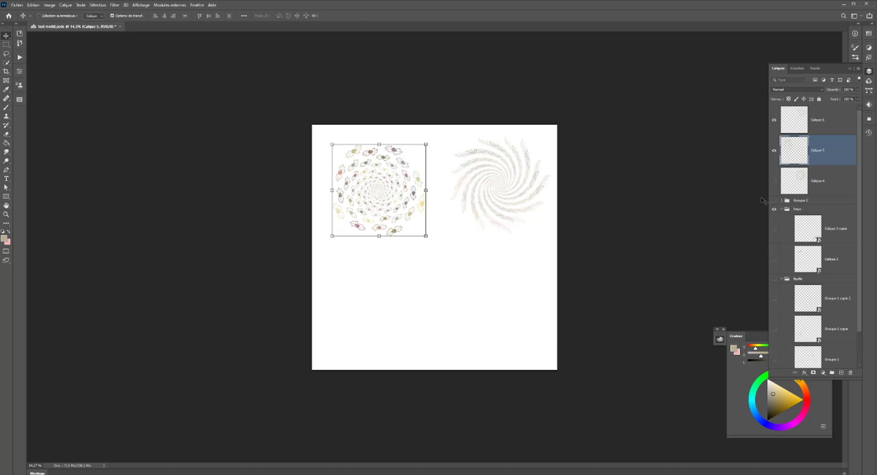
- Show Calque 4, nudge the holly swirl slightly left, and move the leaf wreath on Calque 4 to the canvas's lower centre
left_click(774, 182)
mouse_move(481, 215)
left_mouse_down()
mouse_move(450, 287)
mouse_move(489, 215)
mouse_move(477, 216)
left_mouse_up()
left_click(815, 183)
left_click_drag(541, 202, 491, 303)
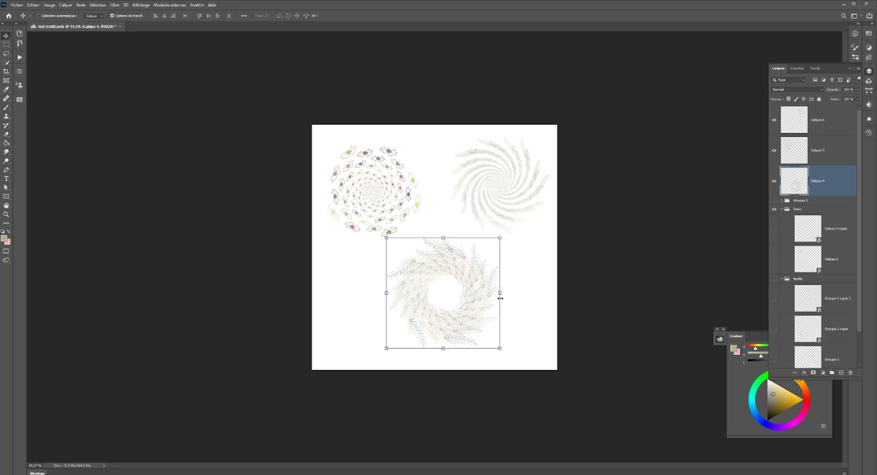
- Group Calque 4, Calque 5 and Calque 6 and name the group motif test
left_click(821, 128, "shift")
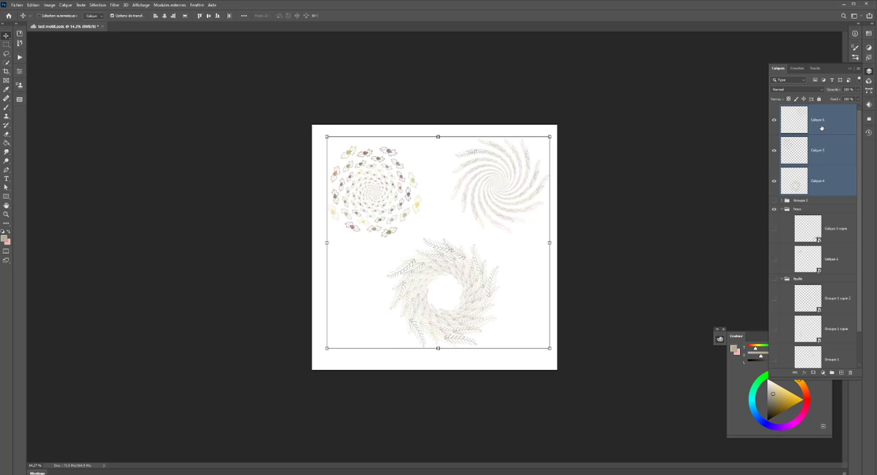
key("ctrl+g")
double_click(797, 108)
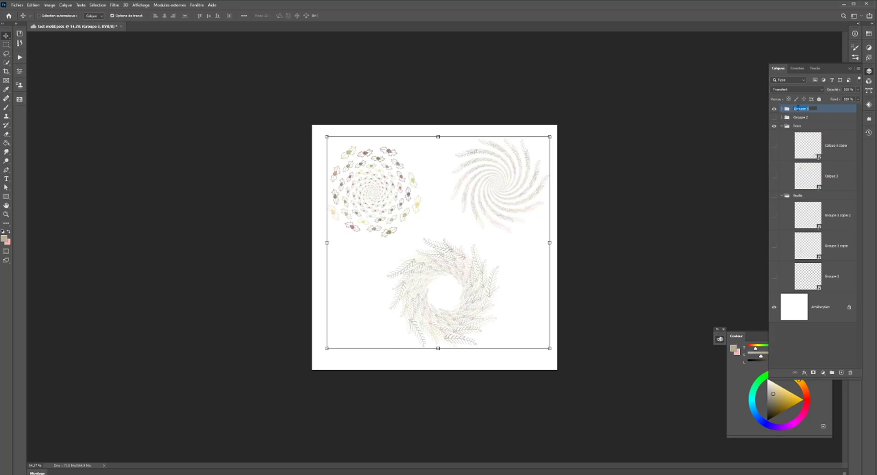
type("motif test")
key("Return")
- Hide the motif test group and show all the original holly, fir leaf and sprig layers
left_click(774, 109)
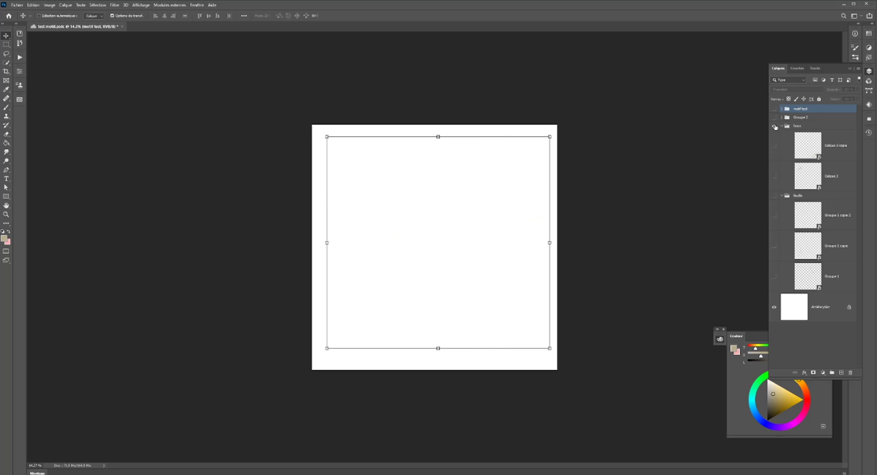
left_click_drag(774, 127, 775, 279)
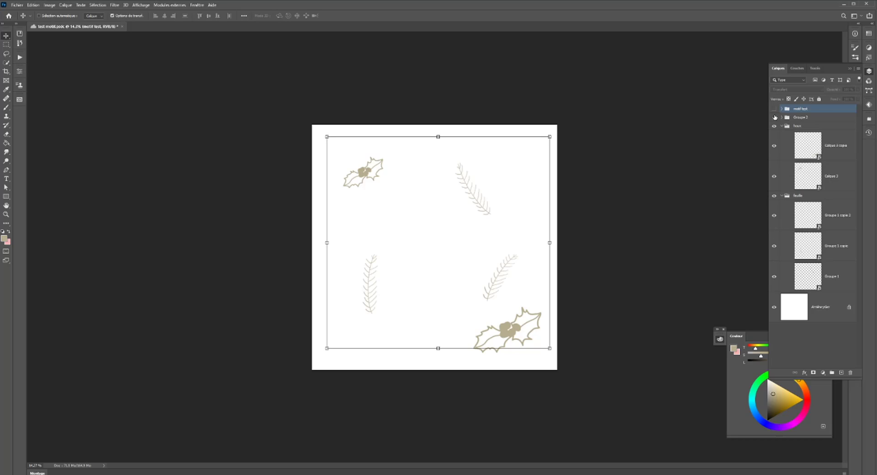
left_click(774, 118)
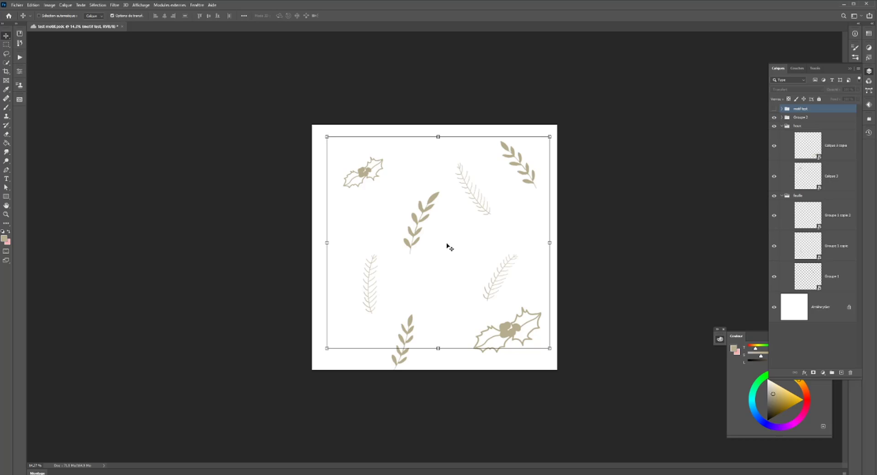
scroll(449, 246, "down", 1)
scroll(449, 247, "down", 1)
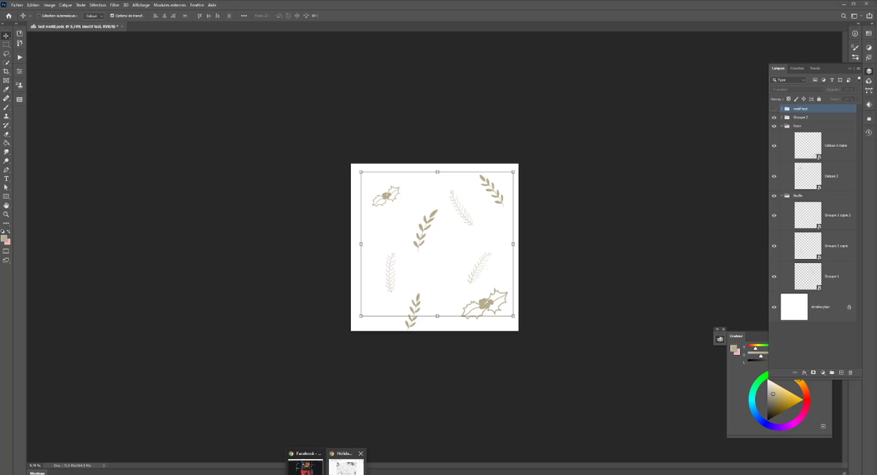
- Switch to the Chrome window with the Behance project and open Unsplash there
left_click(347, 463)
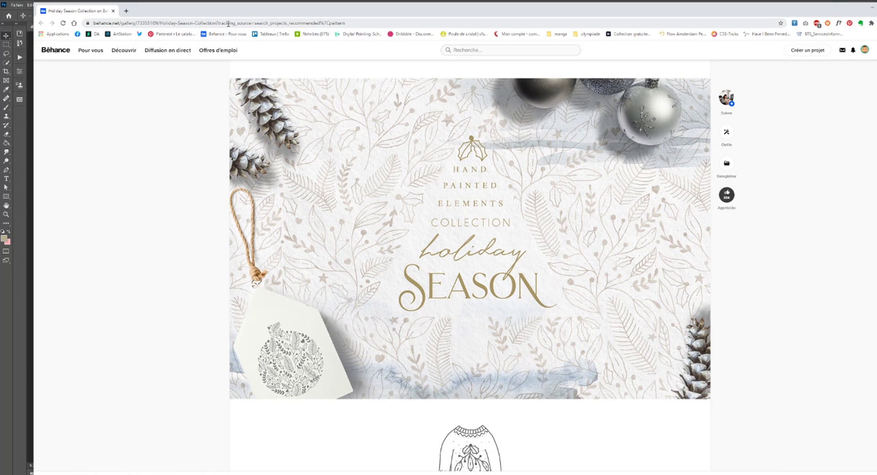
left_click(228, 23)
type("ui")
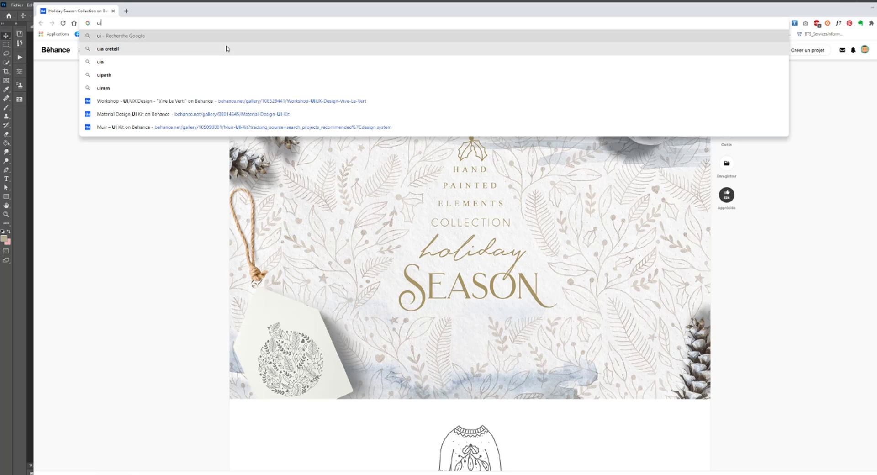
key("BackSpace")
type("nsplash.com/s/photos/fruit")
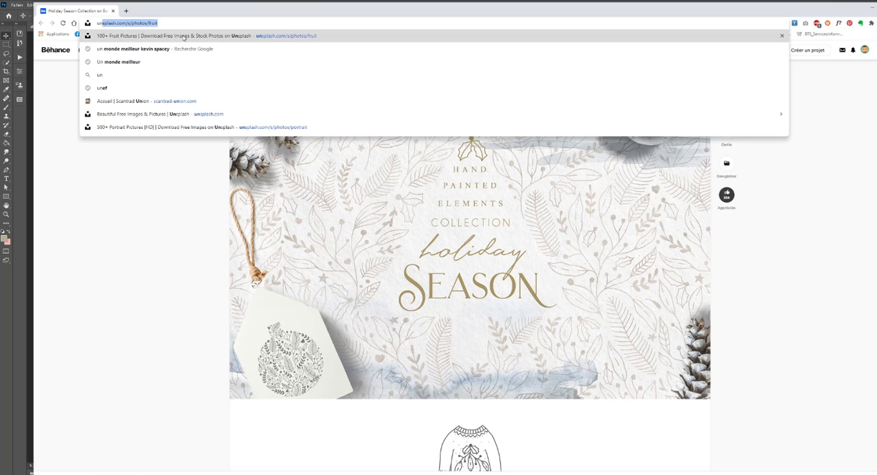
left_click(184, 37)
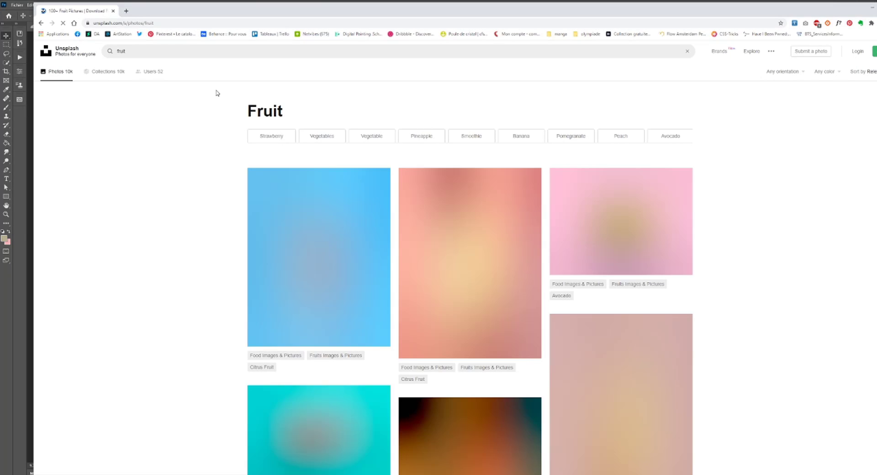
- Search Unsplash for paper photos
left_click(193, 49)
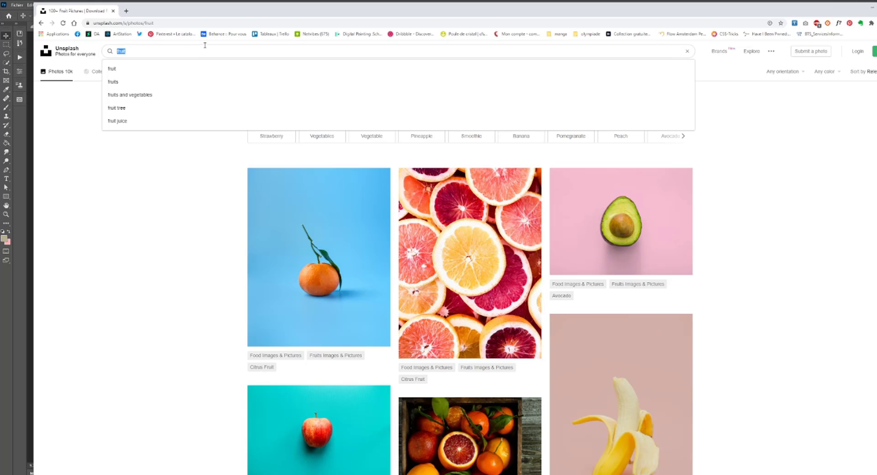
type("paper")
key("Return")
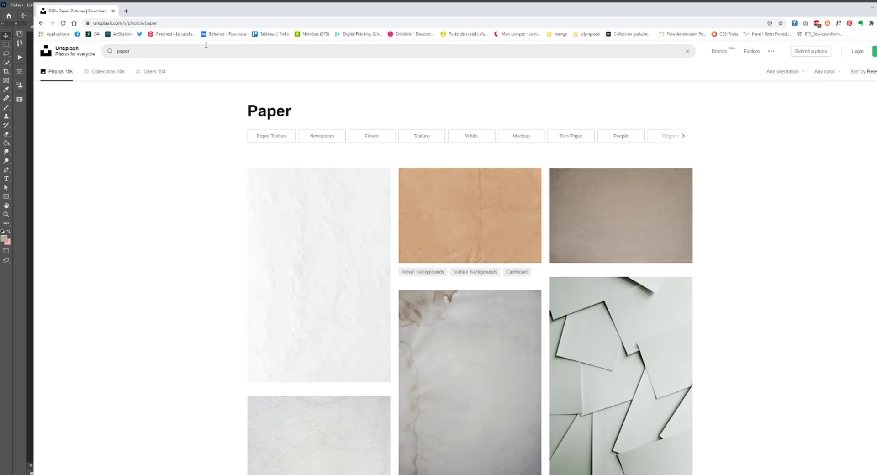
- Download the white crumpled paper texture from the results, close its preview, and return to Photoshop
left_click(303, 279)
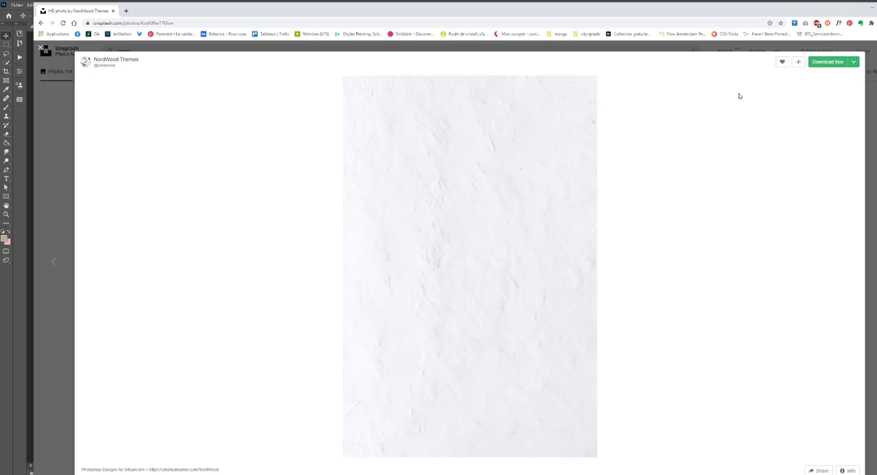
left_click(829, 61)
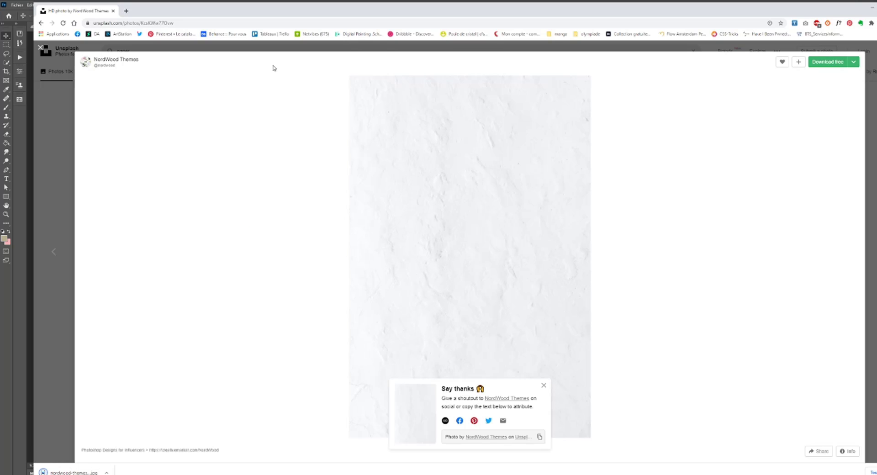
left_click(60, 120)
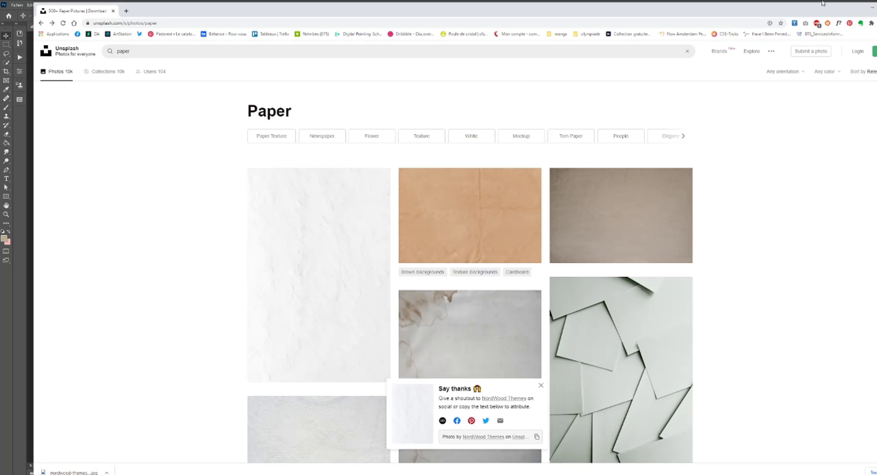
left_click(865, 9)
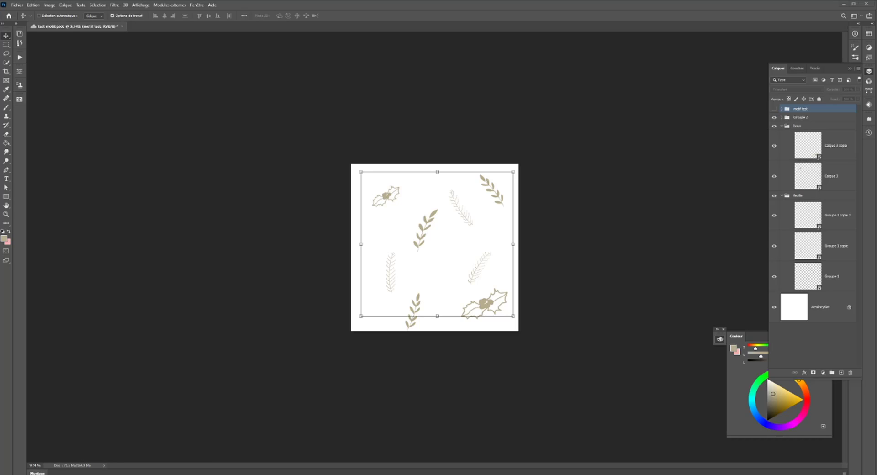
- Place the downloaded paper texture in the document and enlarge it to cover the whole canvas
left_click_drag(419, 300, 421, 301)
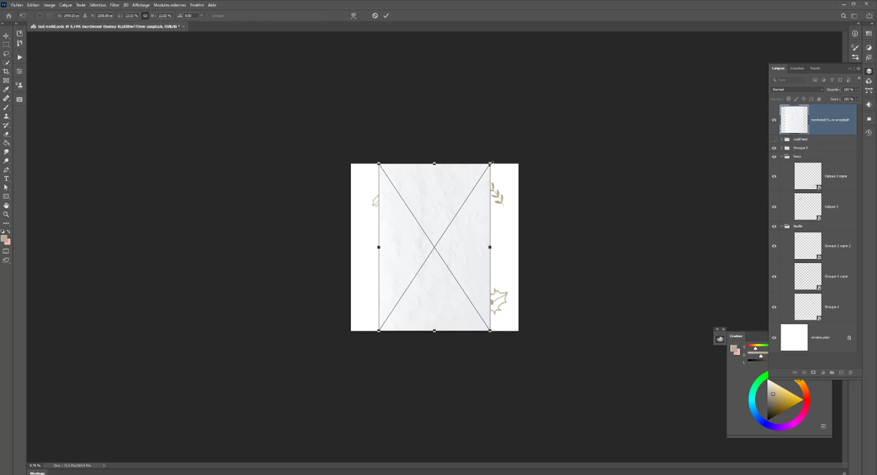
left_click_drag(491, 162, 562, 119)
key("Return")
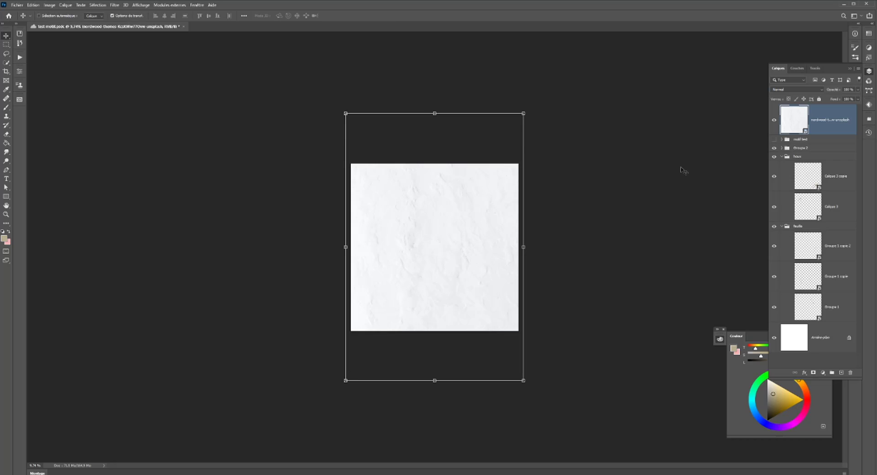
- Collapse the holly layer group and set the paper texture's blend mode to Couleur plus foncée
left_click(781, 156)
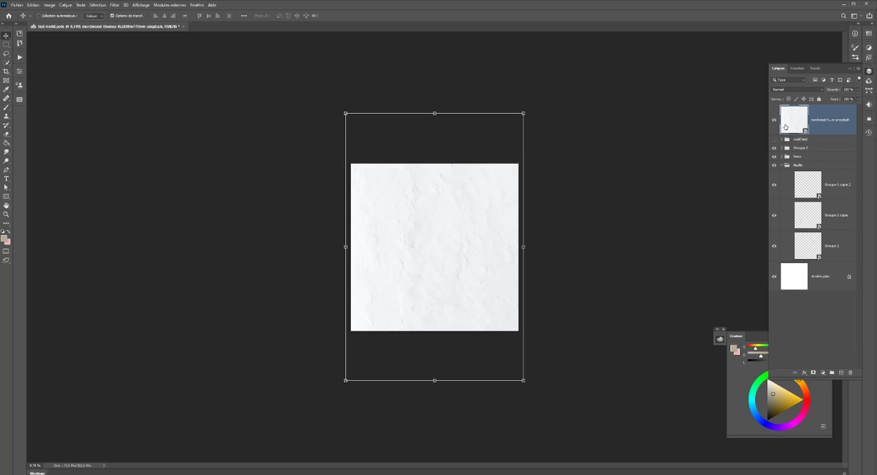
left_click(785, 90)
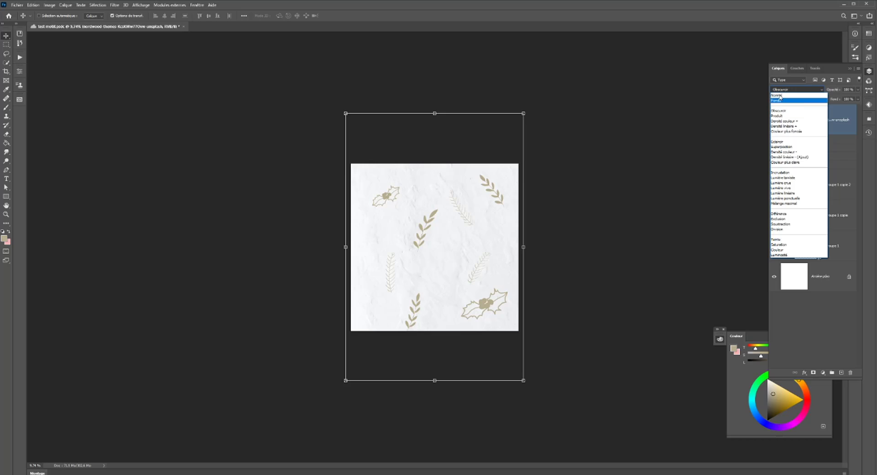
left_click(785, 133)
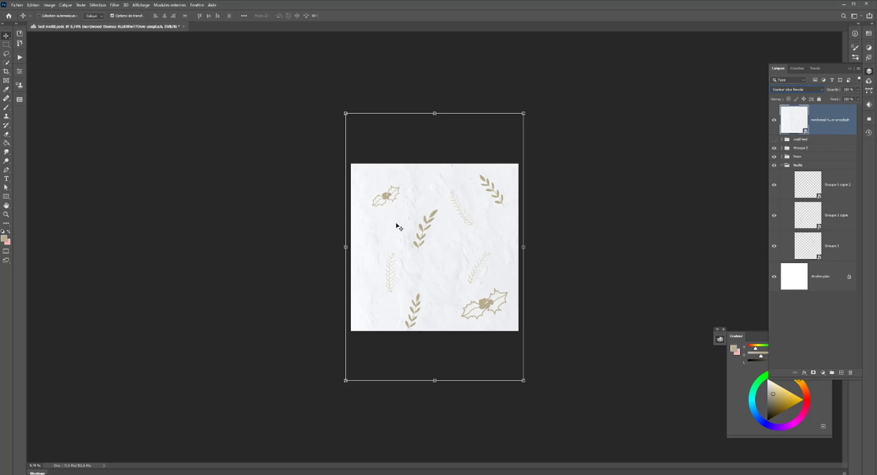
scroll(412, 217, "up", 9)
scroll(464, 216, "down", 1)
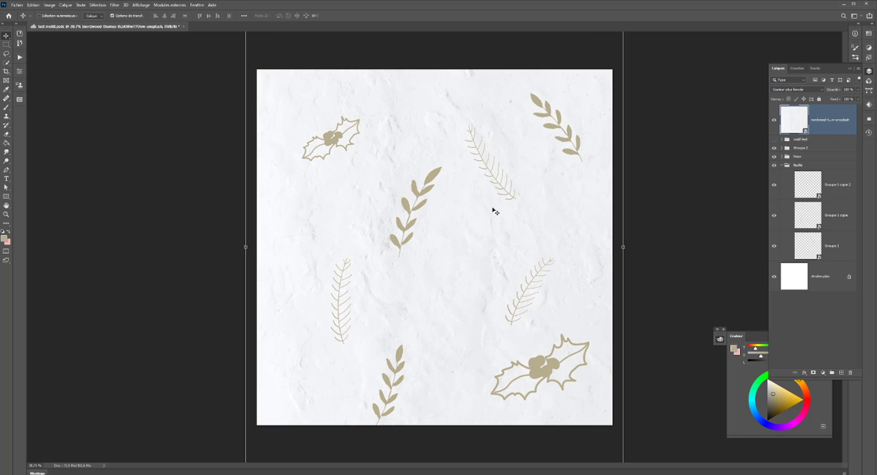
- Set the paper texture's blend mode to Normal and move its layer below the motif groups, directly above the background
left_click(806, 90)
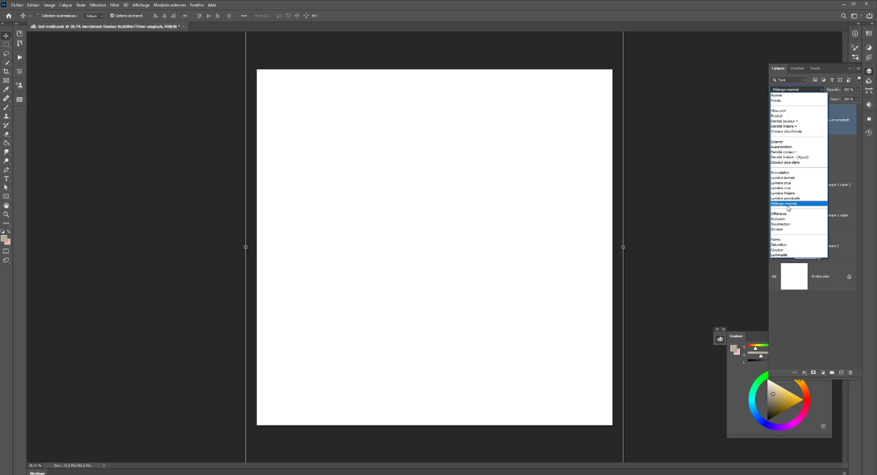
left_click(785, 131)
left_click(793, 90)
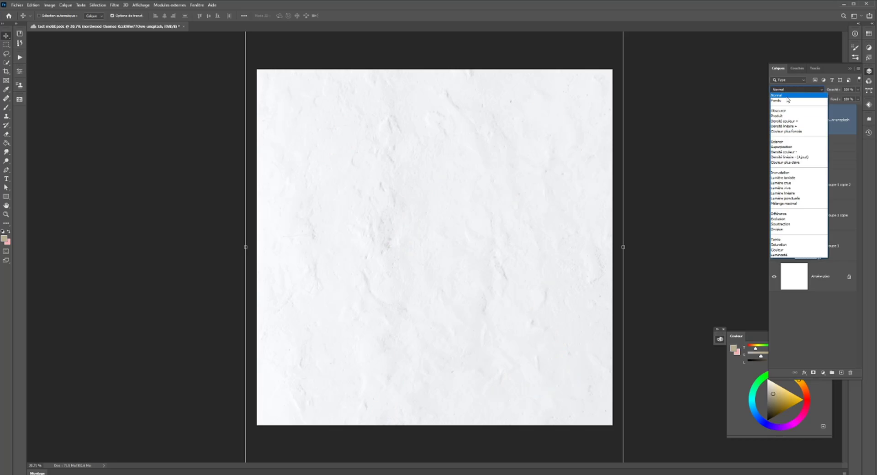
left_click(786, 90)
left_click_drag(784, 117, 796, 264)
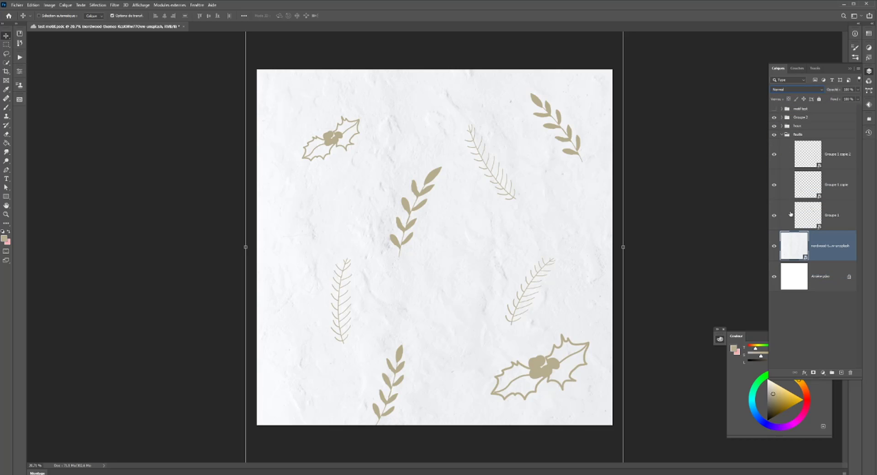
- Collapse the leaf group and combine the three visible motif groups into one new group
left_click(783, 135)
left_click(797, 135)
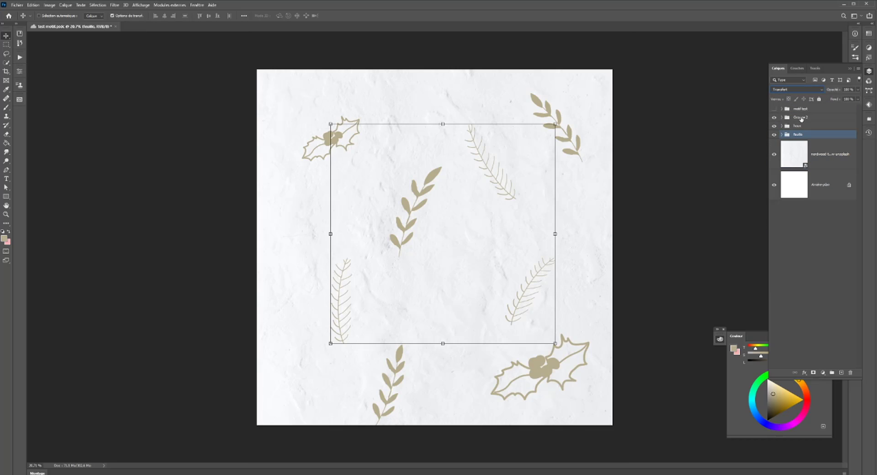
left_click(801, 119, "shift")
key("ctrl+g")
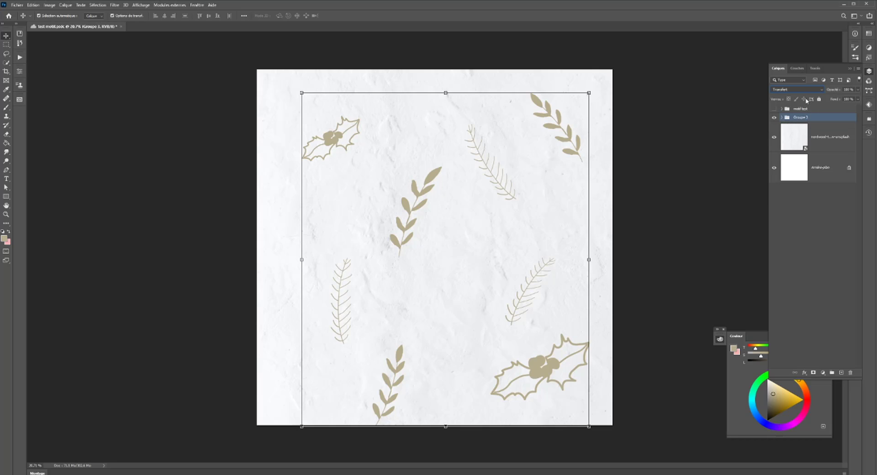
- Try successive blend modes on the combined motif group, from Normal through Différence, over the paper texture
left_click(796, 90)
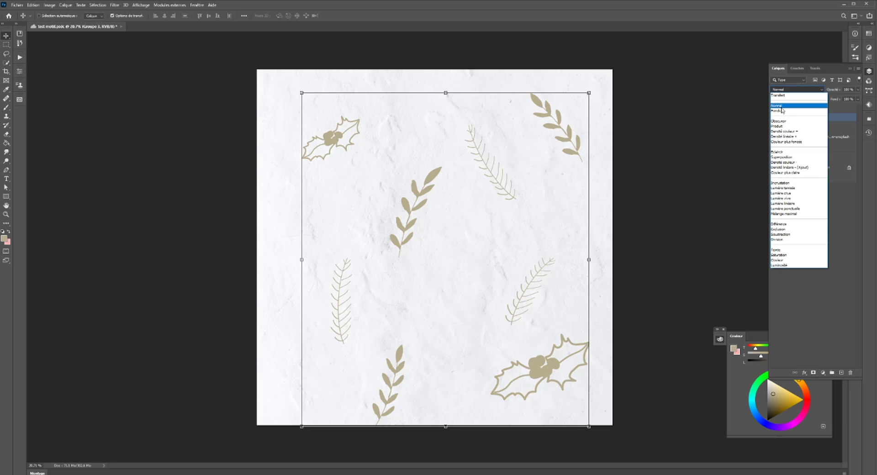
left_click(780, 105)
key("Down")
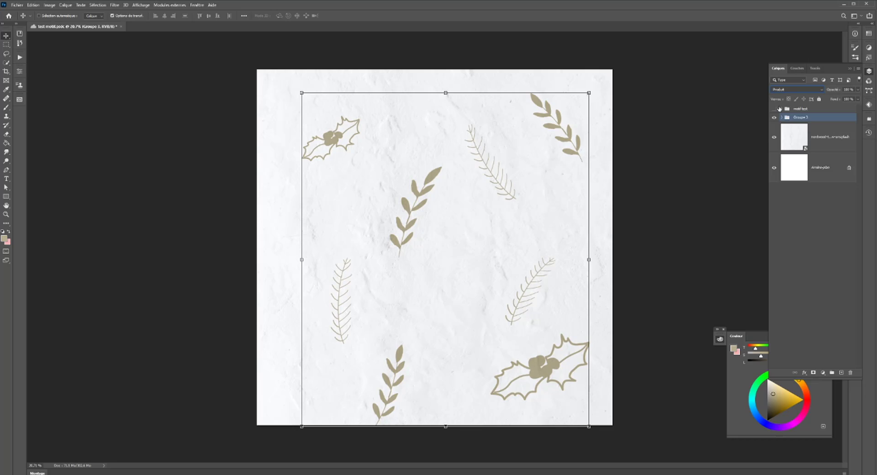
key("Down")
key("Up")
key("Down")
key("Down")
key("Down")
key("Down")
key("Down")
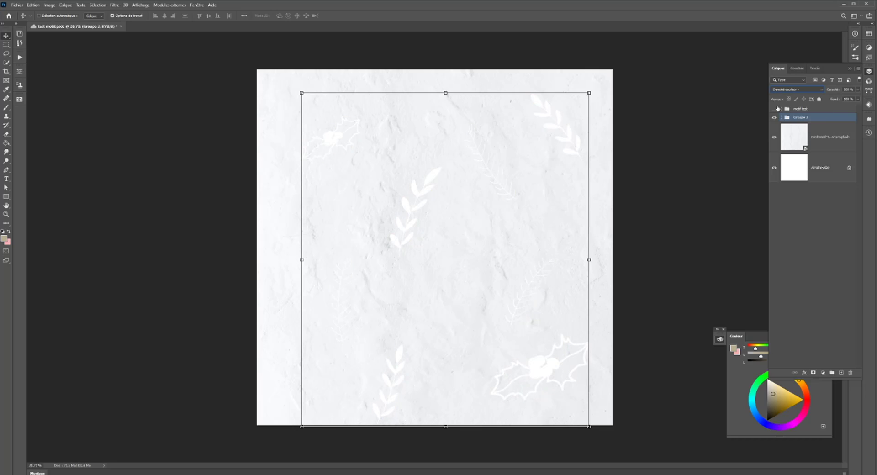
key("Down")
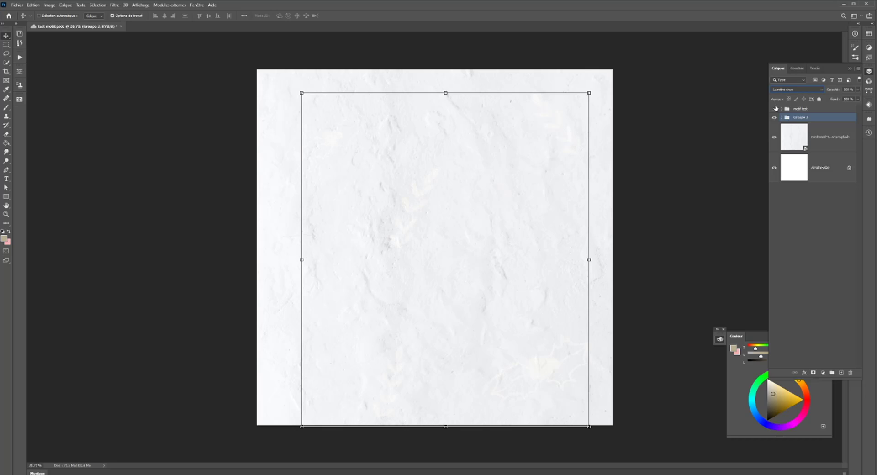
key("Down")
key("Down")
key("Up")
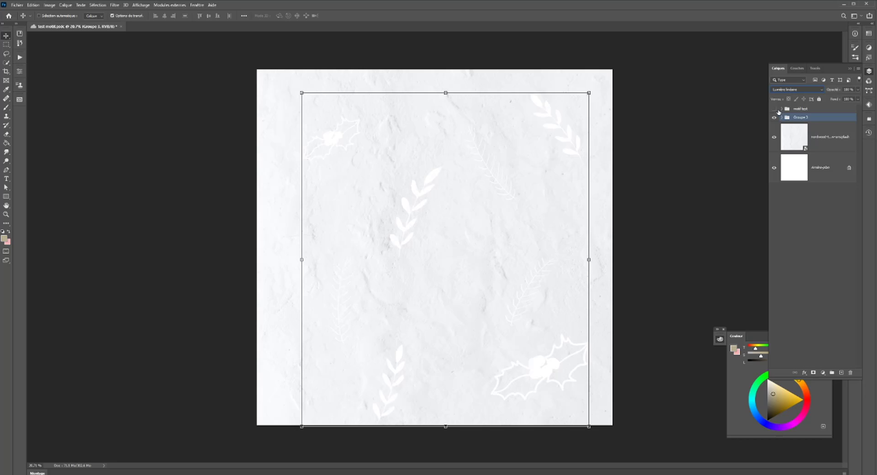
key("Down")
key("Down")
key("Down")
key("Down")
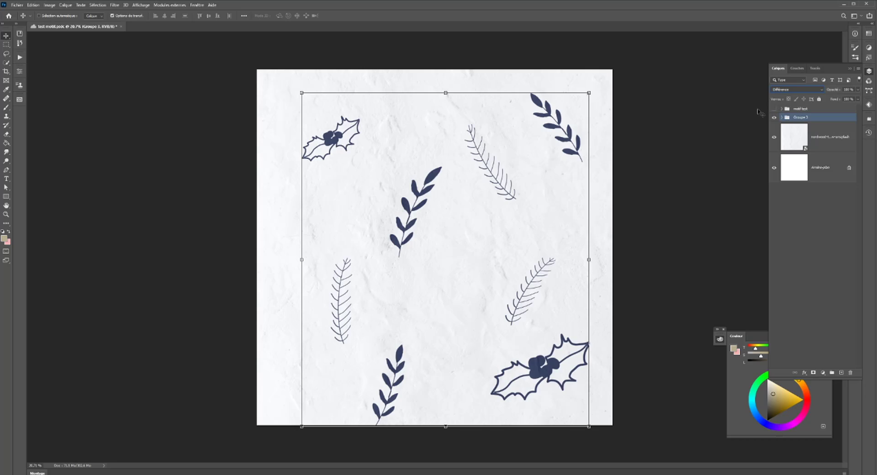
key("Up")
key("Down")
- Set the combined motif group's blend mode to Densité linéaire +
left_click(781, 117)
left_click(782, 117)
left_click(790, 89)
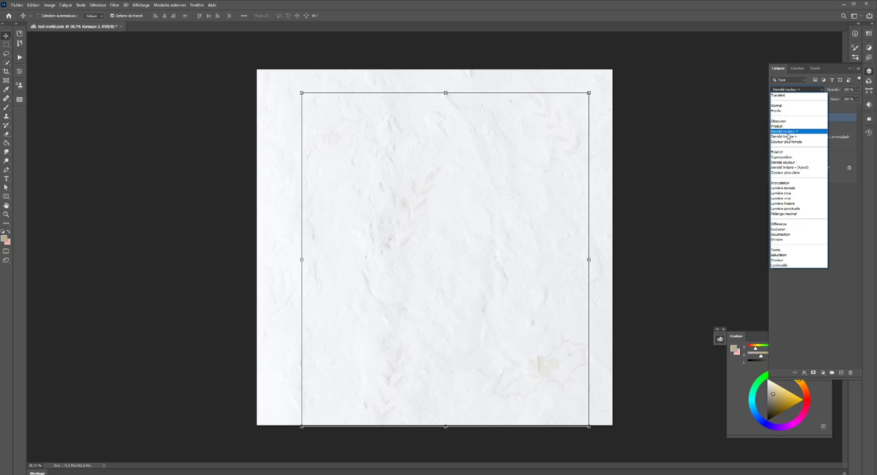
left_click(788, 136)
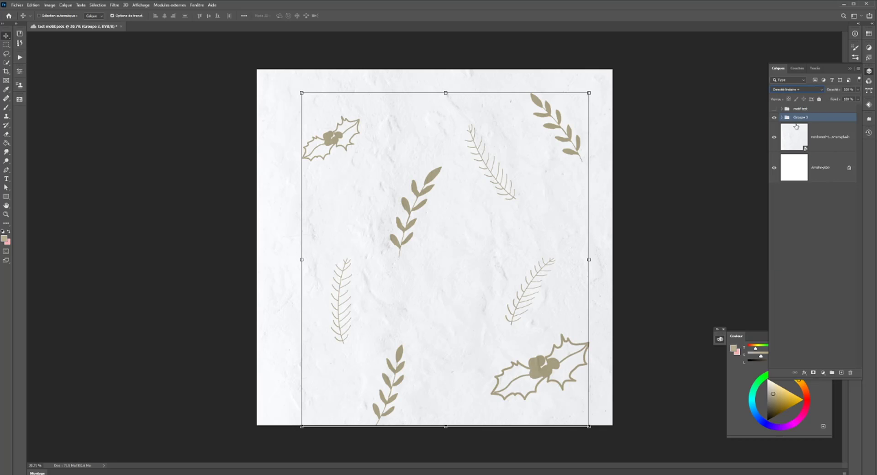
- Add a Levels adjustment clipped to the motif group, lighten its midtones and set the white input level to 223
left_click(824, 373)
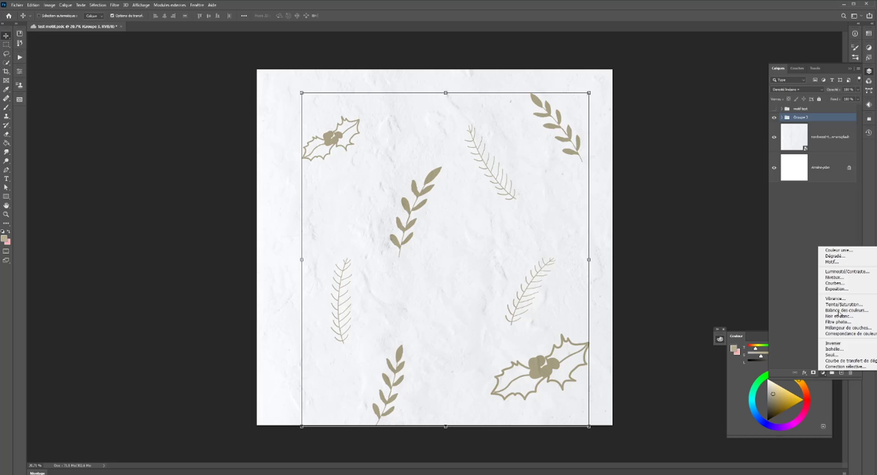
left_click(838, 279)
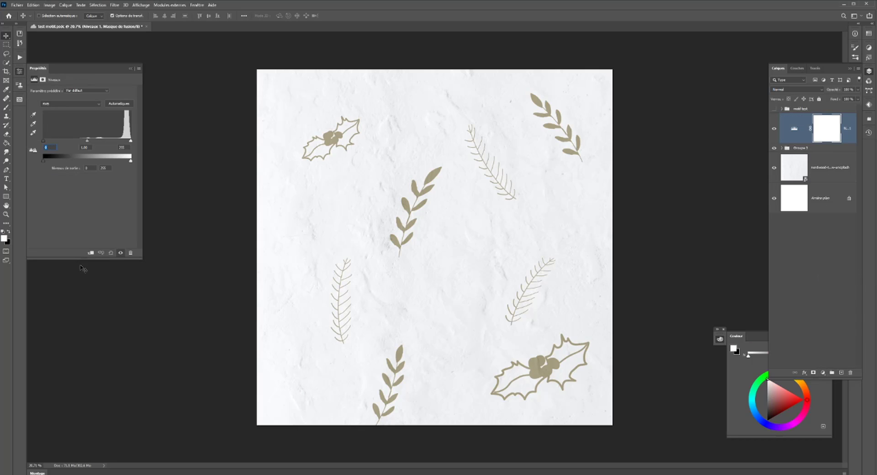
left_click(91, 253)
left_click_drag(88, 143, 121, 143)
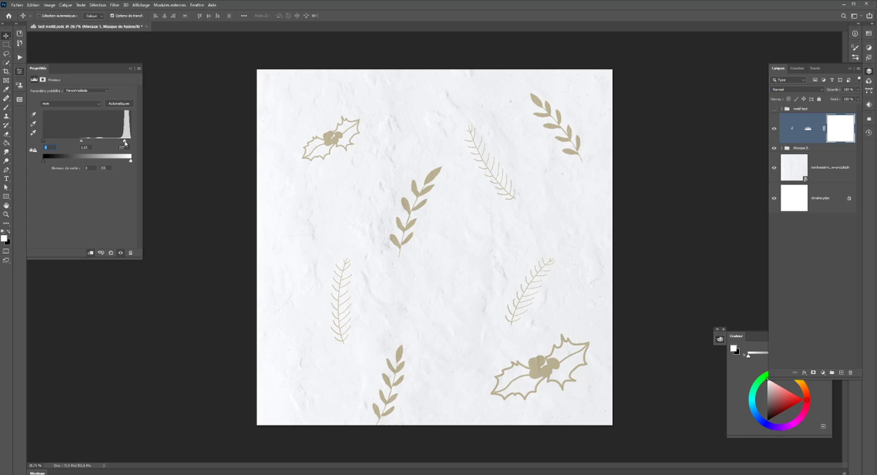
- Turn on the pattern preview to show the composition repeated around the canvas
left_click(6, 45)
scroll(233, 225, "down", 8)
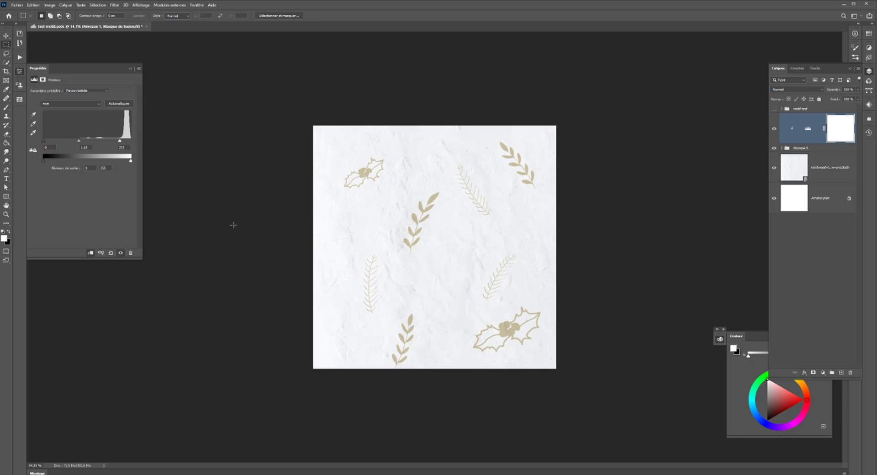
scroll(240, 221, "up", 1)
left_click(140, 5)
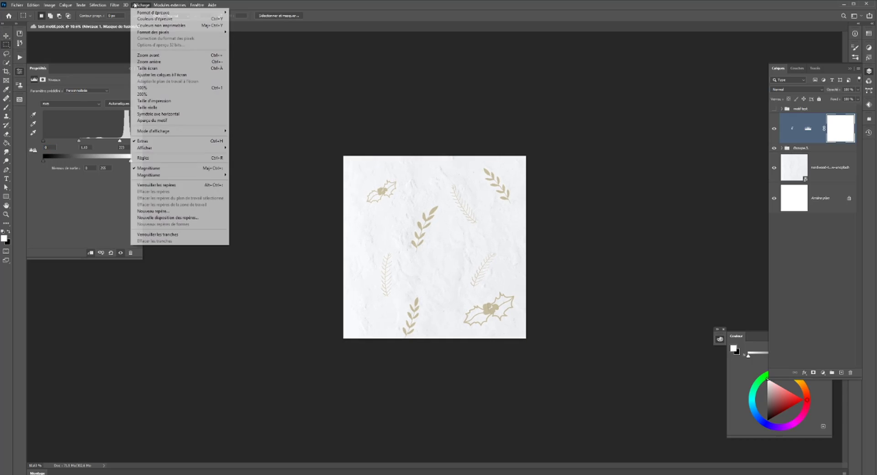
left_click(153, 121)
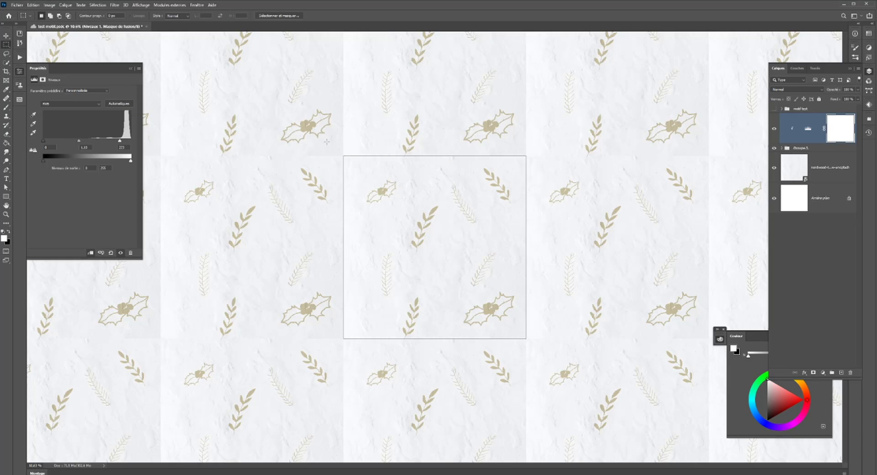
- Add a layer mask to the paper texture and activate the Brush tool
left_click(830, 177)
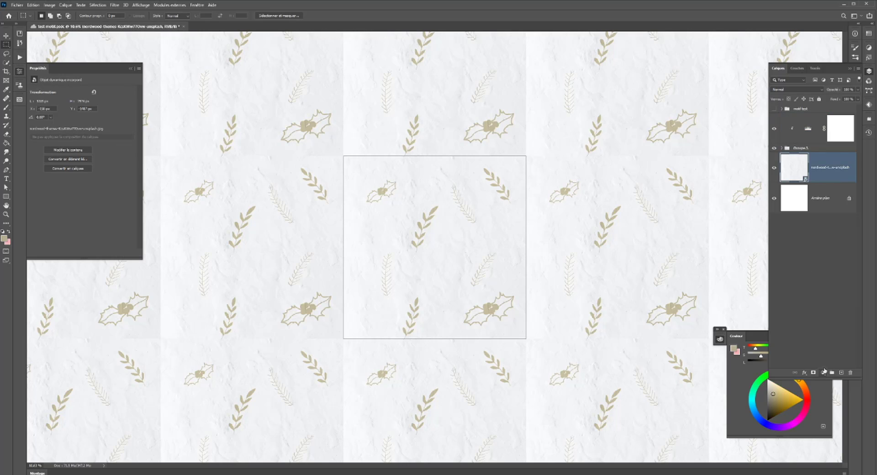
left_click(813, 373)
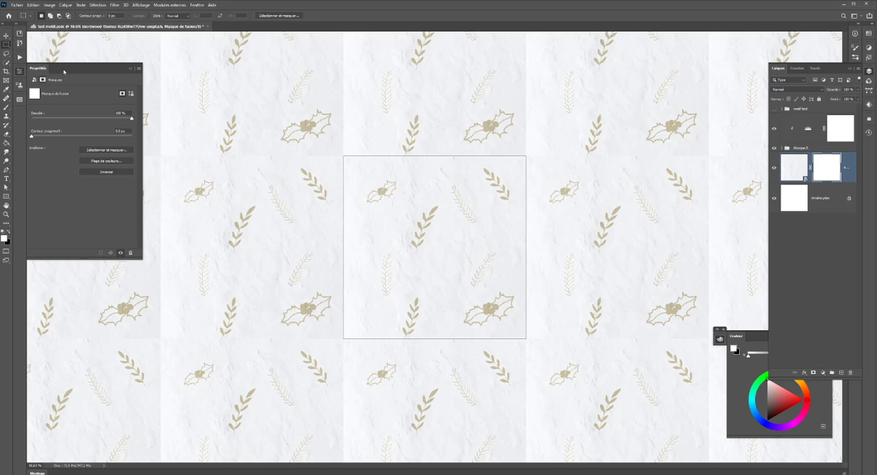
left_click(5, 106)
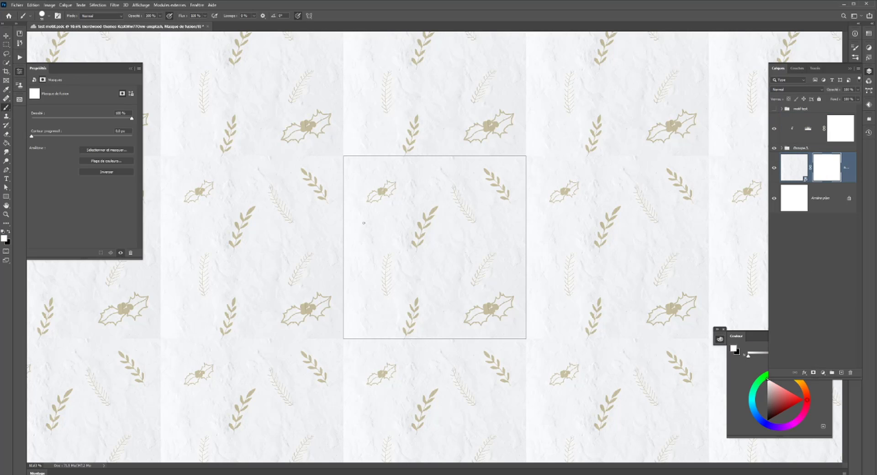
- Enlarge the brush, set black as the painting colour, and test a hard-edged stroke on the mask before undoing it
left_click_drag(391, 225, 414, 220)
mouse_move(368, 147)
left_mouse_down()
mouse_move(359, 148)
mouse_move(367, 141)
left_mouse_up()
key("x")
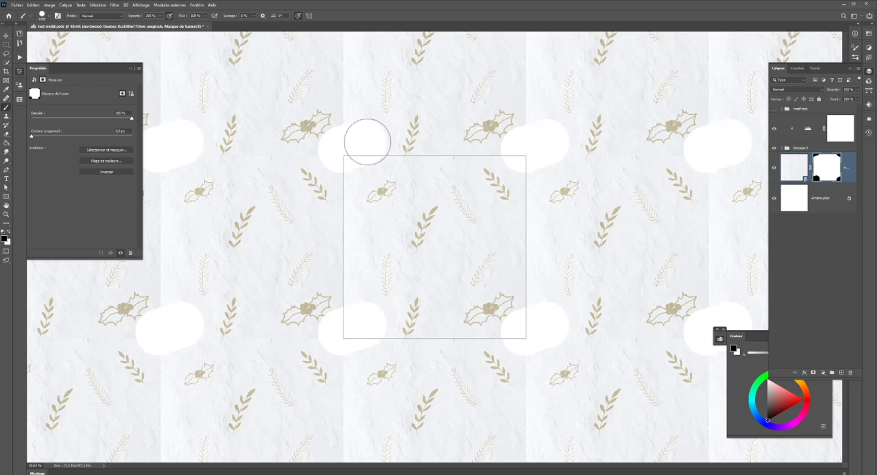
key("ctrl+z")
- Choose a soft round brush, lower its opacity to about 42%, and paint black along the tile's edges to fade the texture
right_click(386, 156)
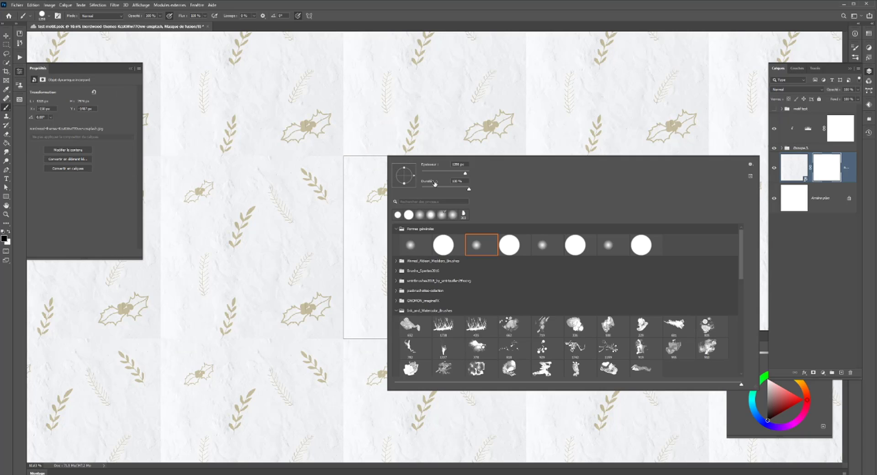
left_click(421, 190)
left_click_drag(349, 153, 517, 162)
key("ctrl+z")
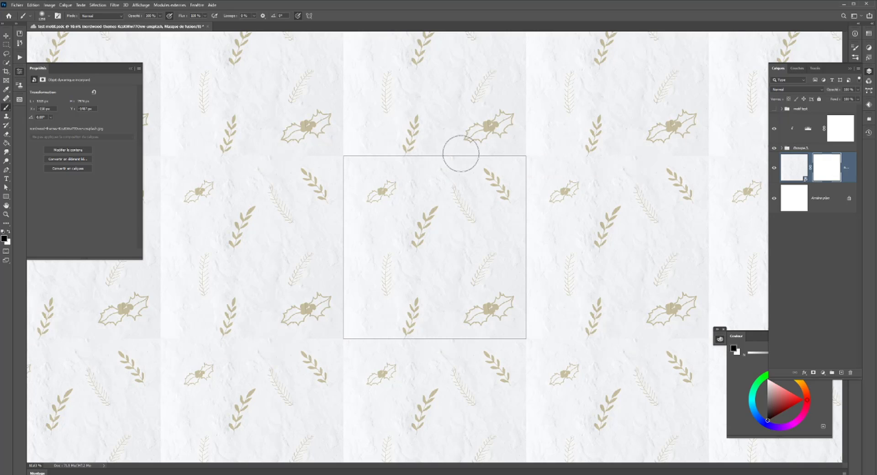
left_click(160, 16)
mouse_move(348, 157)
left_mouse_down()
mouse_move(413, 148)
mouse_move(534, 158)
mouse_move(534, 190)
left_mouse_up()
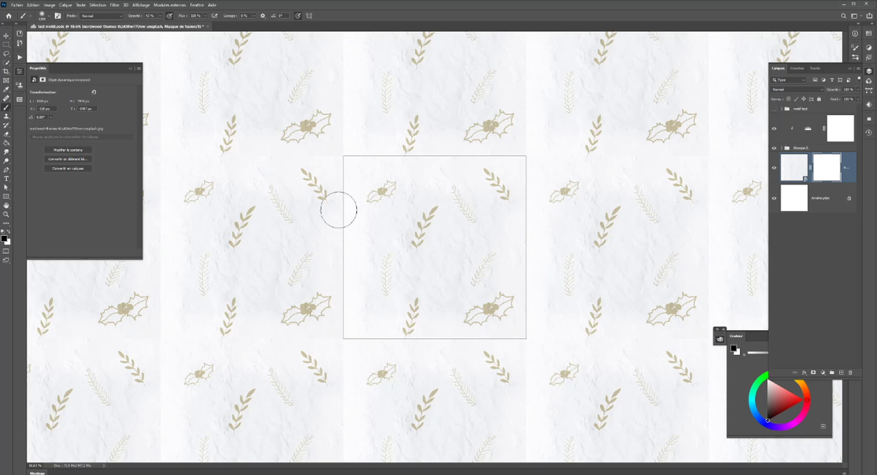
left_click_drag(338, 210, 355, 151)
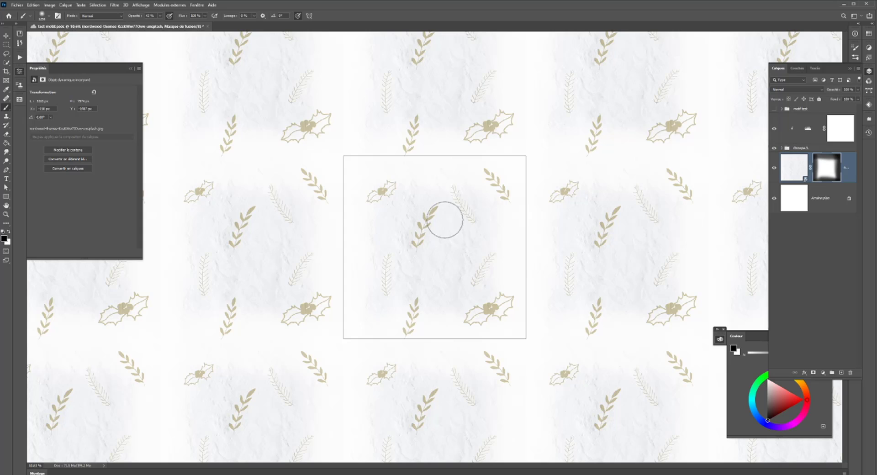
- Refine the texture mask by alternating white and black soft strokes around the tile to even out the transition
scroll(372, 255, "up", 7)
scroll(344, 327, "down", 2)
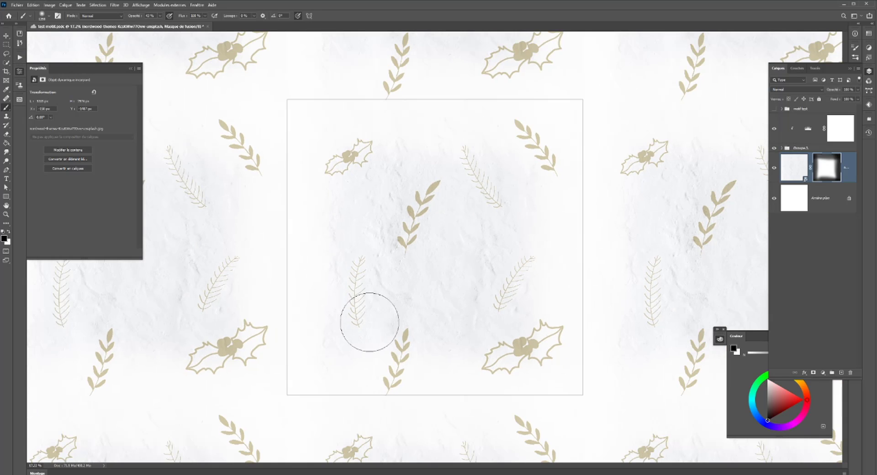
key("x")
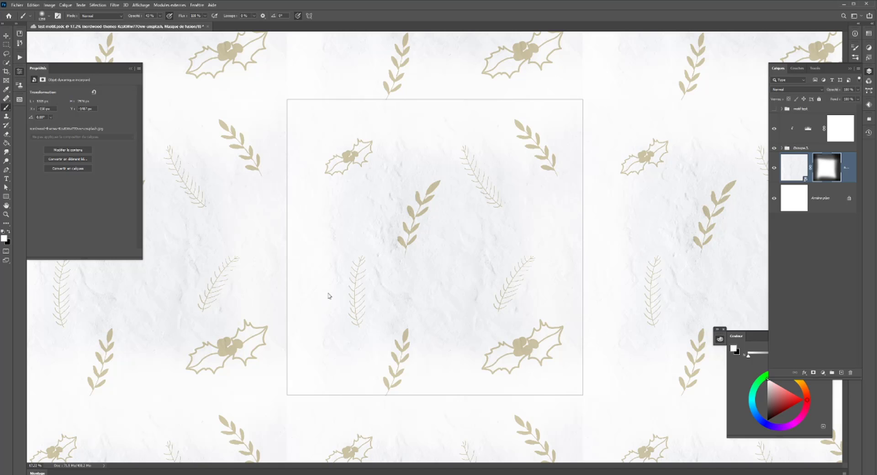
key("x")
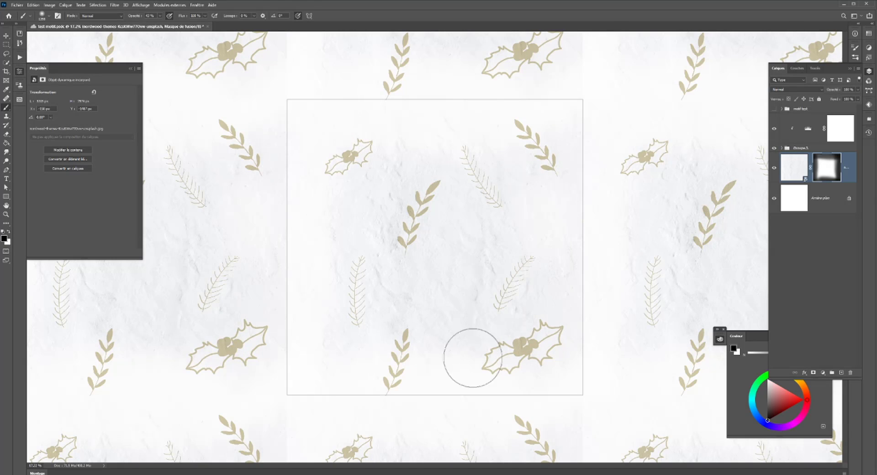
left_click(431, 310)
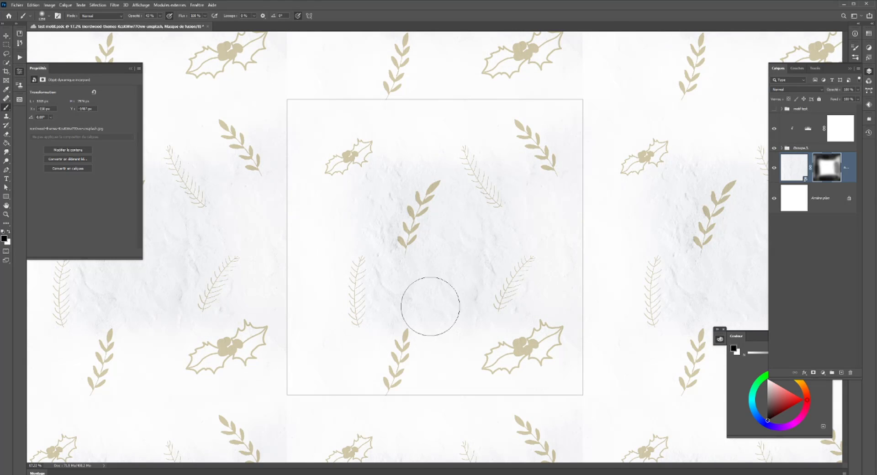
key("x")
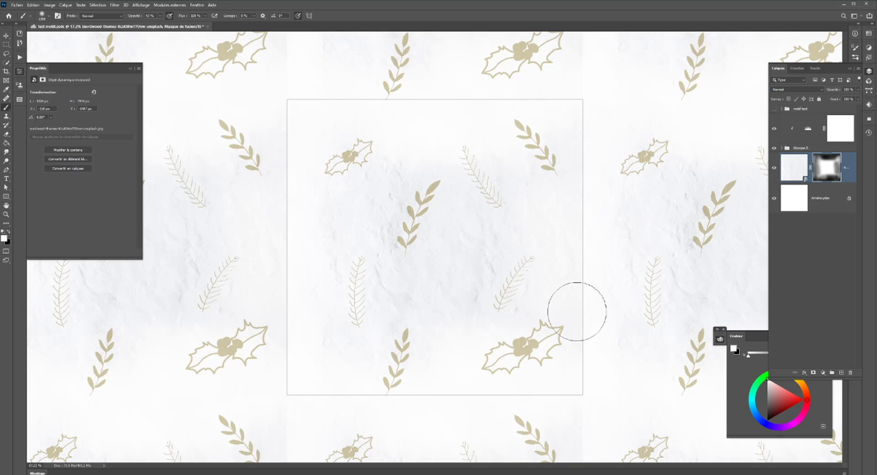
key("x")
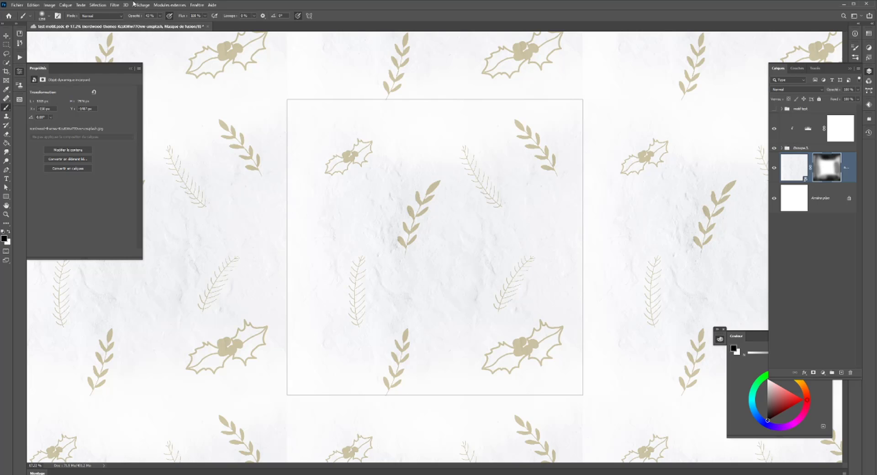
- Turn off the pattern preview so only the single tile is displayed on the canvas
left_click(143, 6)
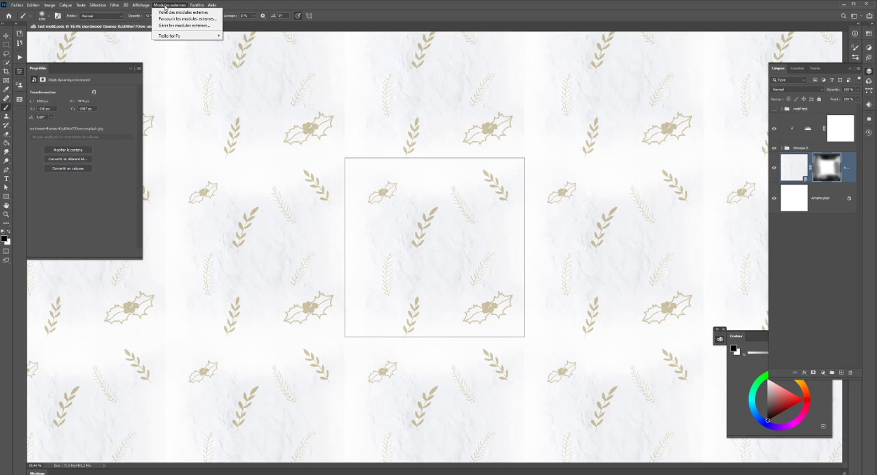
mouse_move(191, 6)
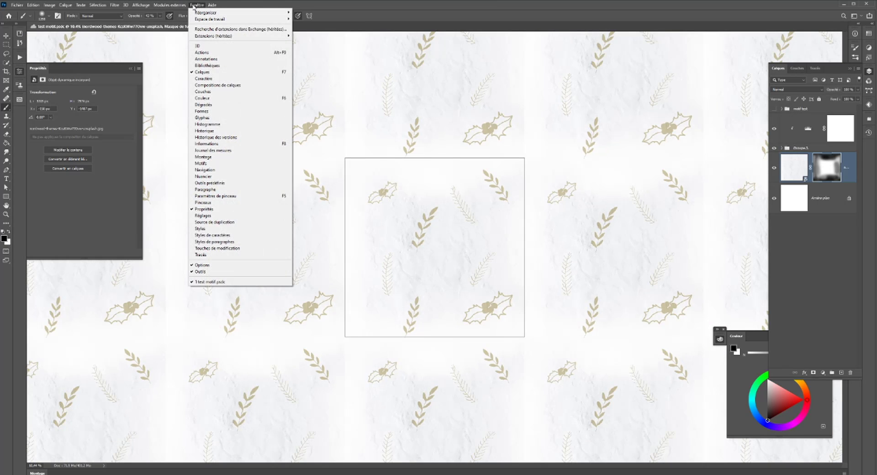
mouse_move(127, 4)
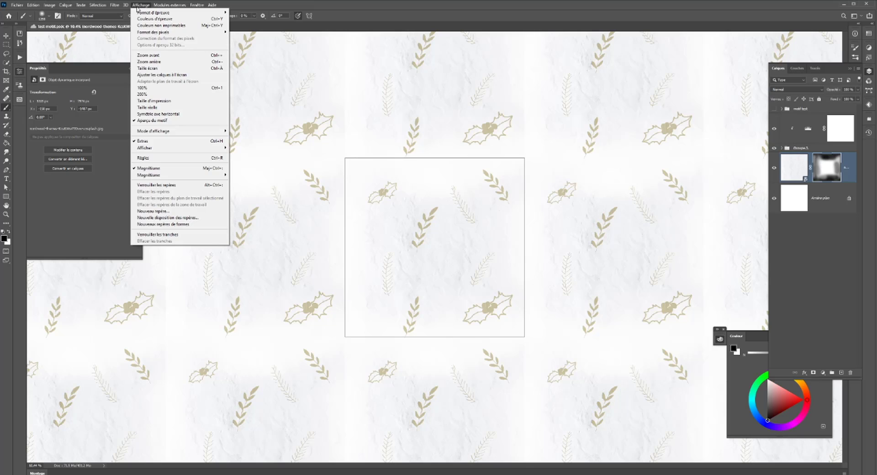
left_click(158, 120)
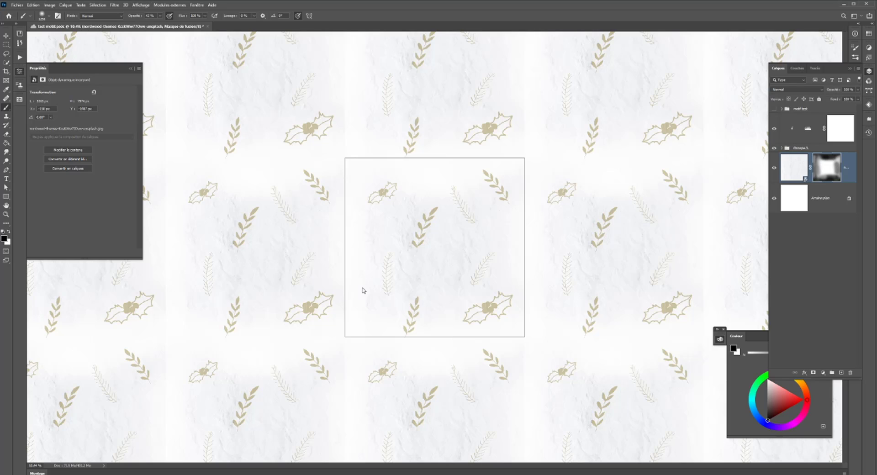
scroll(362, 287, "down", 3)
scroll(362, 287, "up", 2)
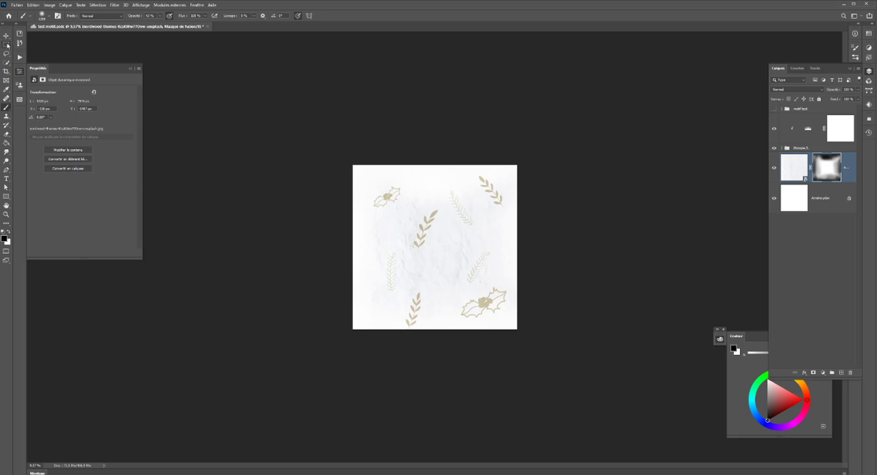
- Identify the leaf motif group by toggling its visibility, and move it slightly up and left with the Move tool to centre it vertically
key("v")
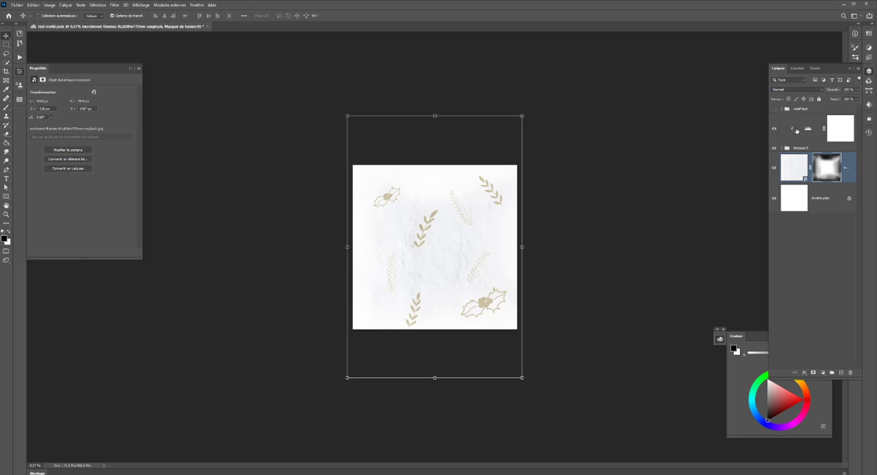
left_click(815, 135)
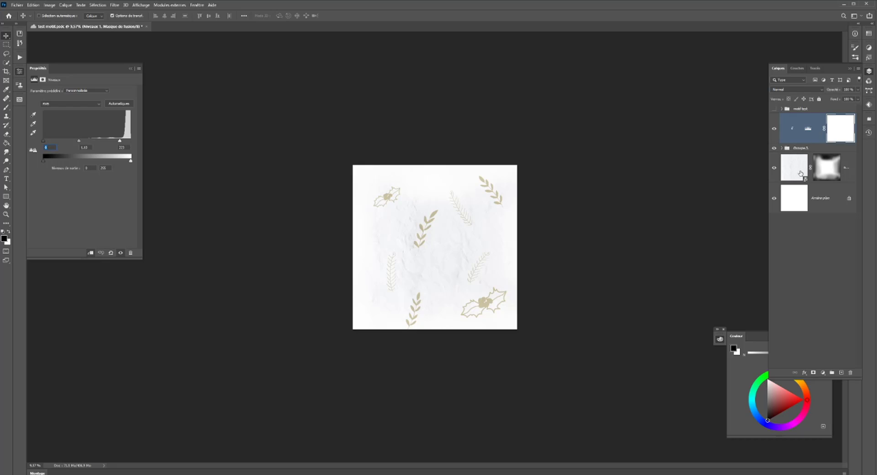
left_click(773, 149)
left_click(773, 149)
left_click(799, 148)
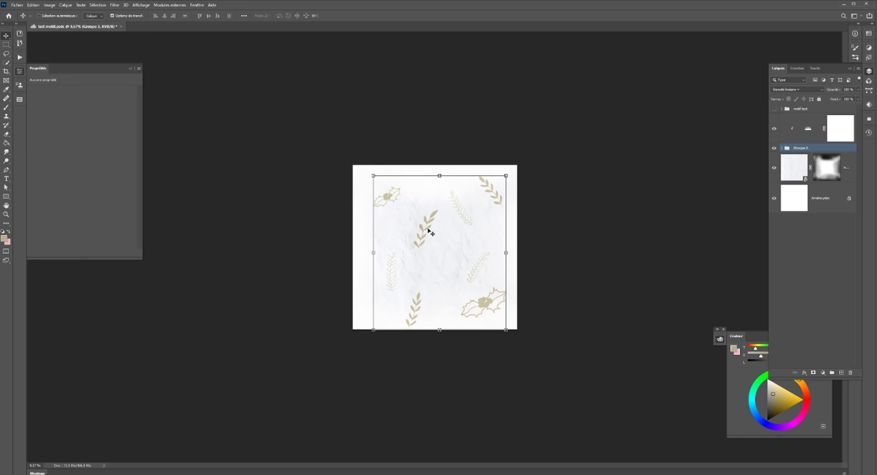
left_click_drag(429, 232, 427, 222)
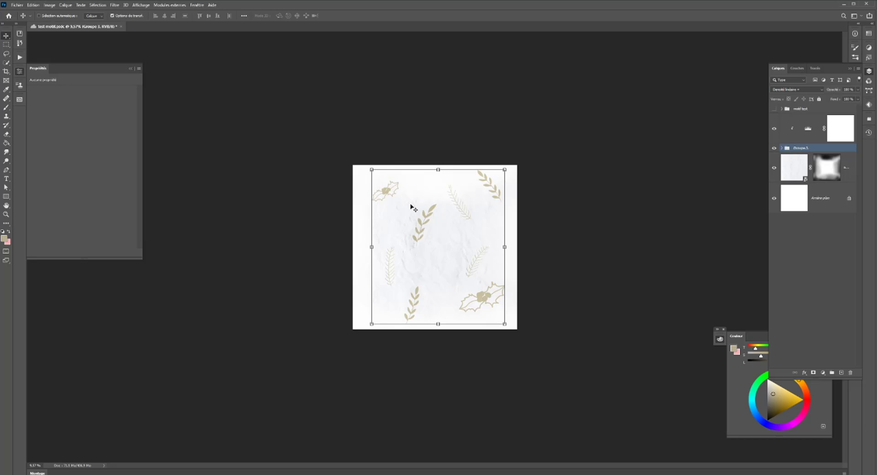